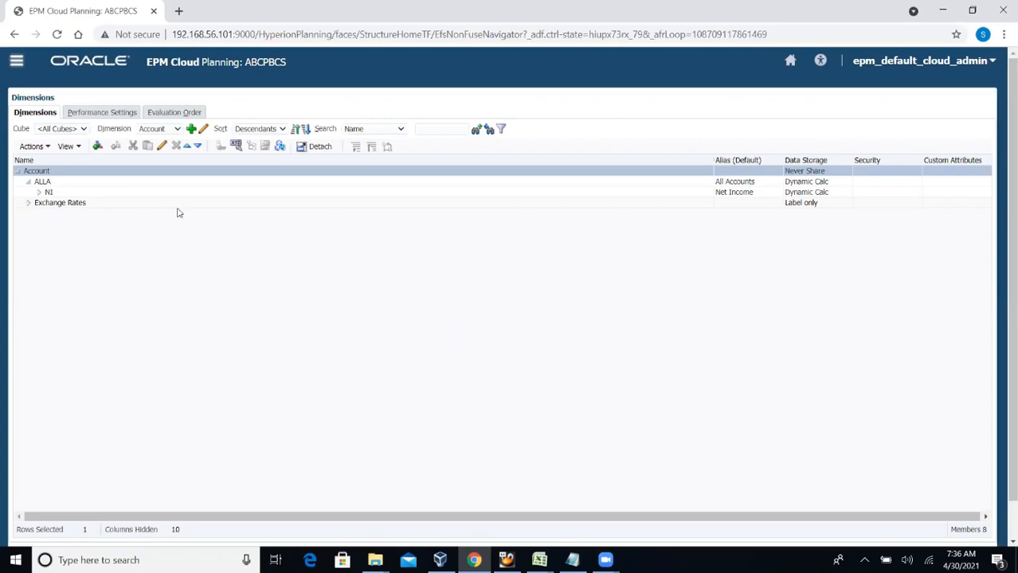
Expand NI and GP in the Account hierarchy and examine the planned accounts around OPEX in Excel's Dimensions workbook.
{"action": "left_click", "coordinate": [39, 193]}
{"action": "left_click", "coordinate": [50, 204]}
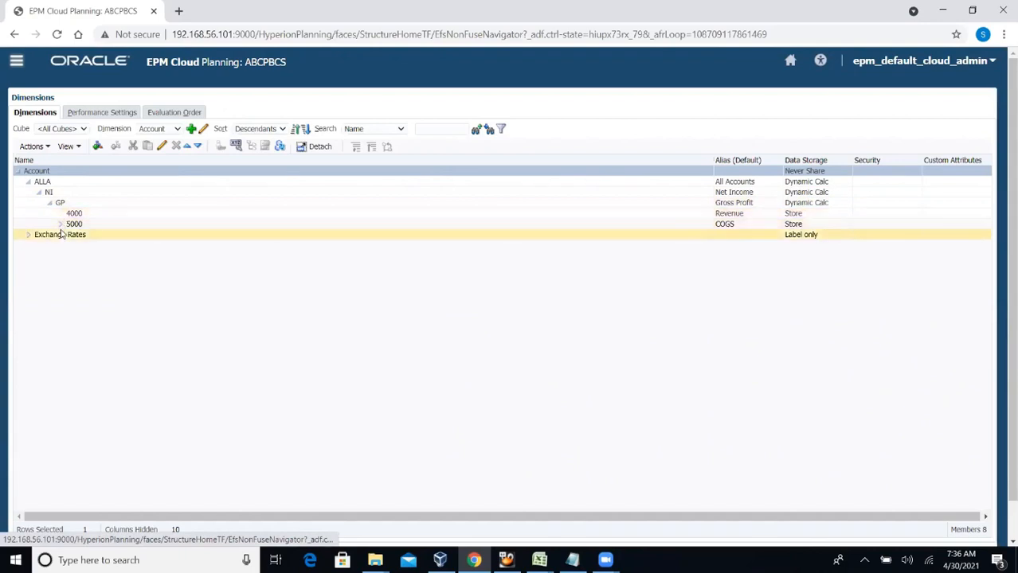
{"action": "left_click", "coordinate": [541, 559]}
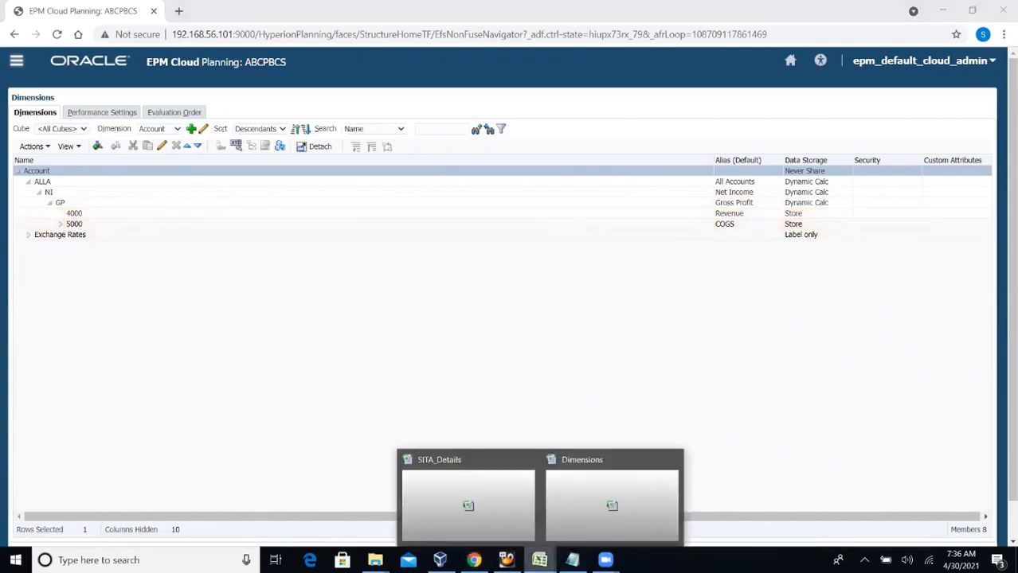
{"action": "left_click", "coordinate": [575, 512]}
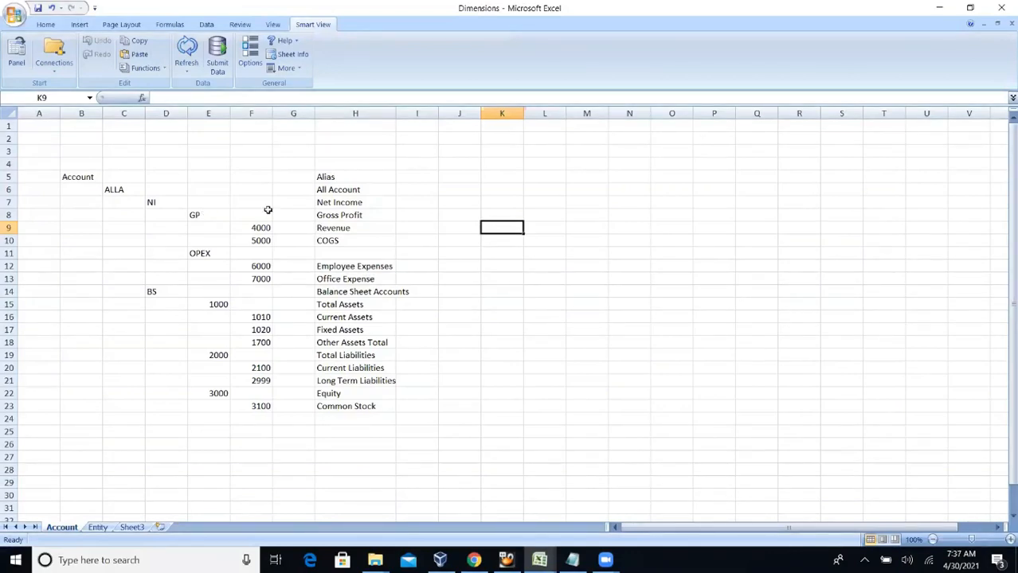
{"action": "left_click_drag", "start_coordinate": [84, 180], "coordinate": [341, 236]}
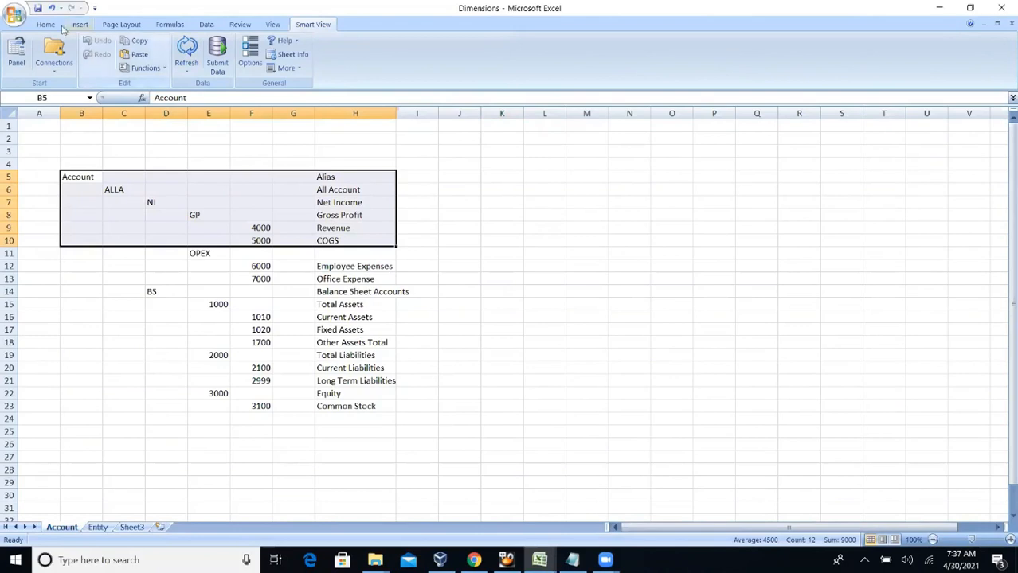
{"action": "left_click", "coordinate": [207, 256]}
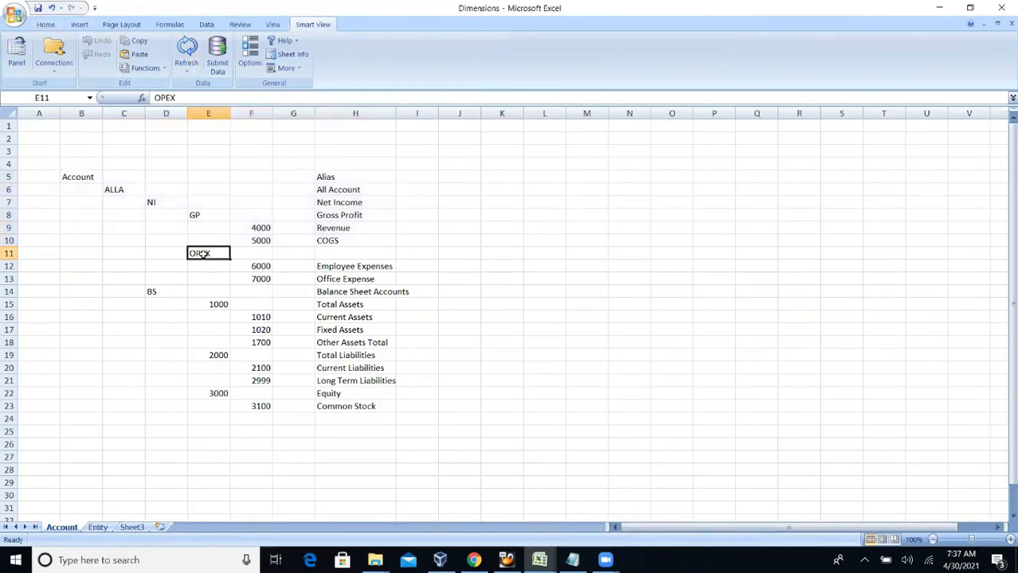
{"action": "left_click_drag", "start_coordinate": [184, 99], "coordinate": [152, 96]}
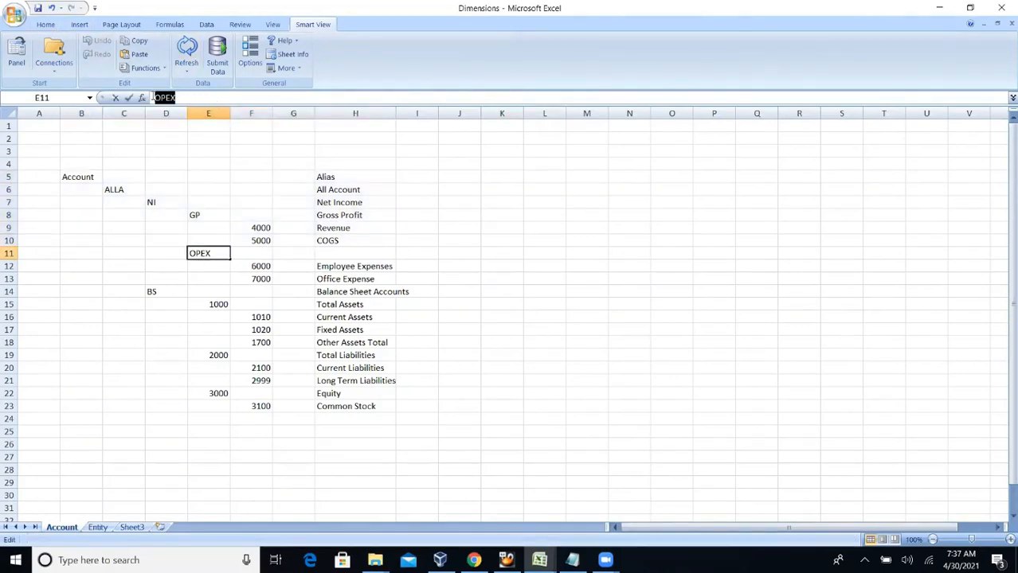
{"action": "left_click", "coordinate": [939, 7]}
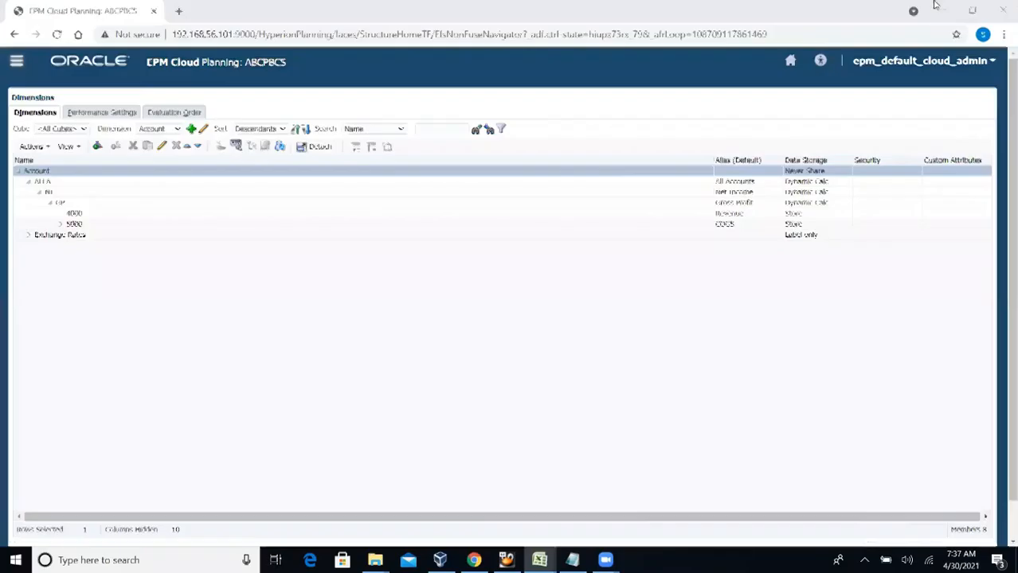
Start a new sibling member of GP in the Account dimension and name it OPEX.
{"action": "left_click", "coordinate": [60, 203]}
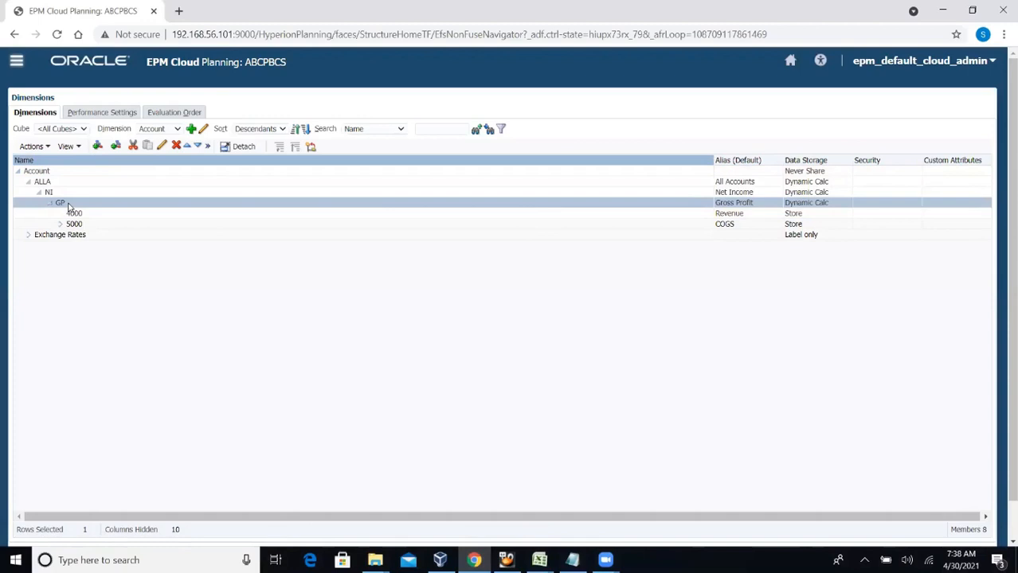
{"action": "left_click", "coordinate": [133, 150]}
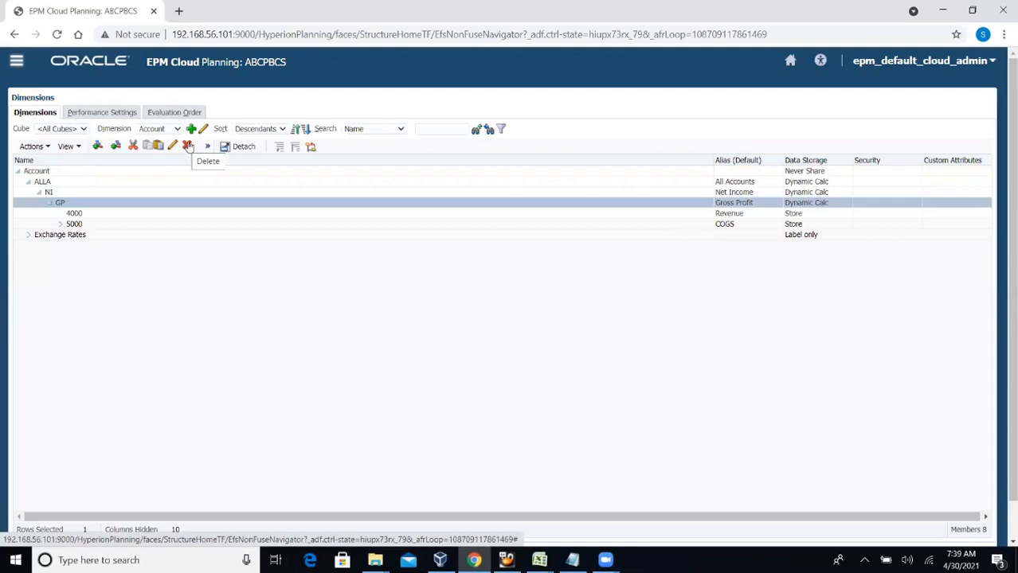
{"action": "left_click", "coordinate": [208, 148]}
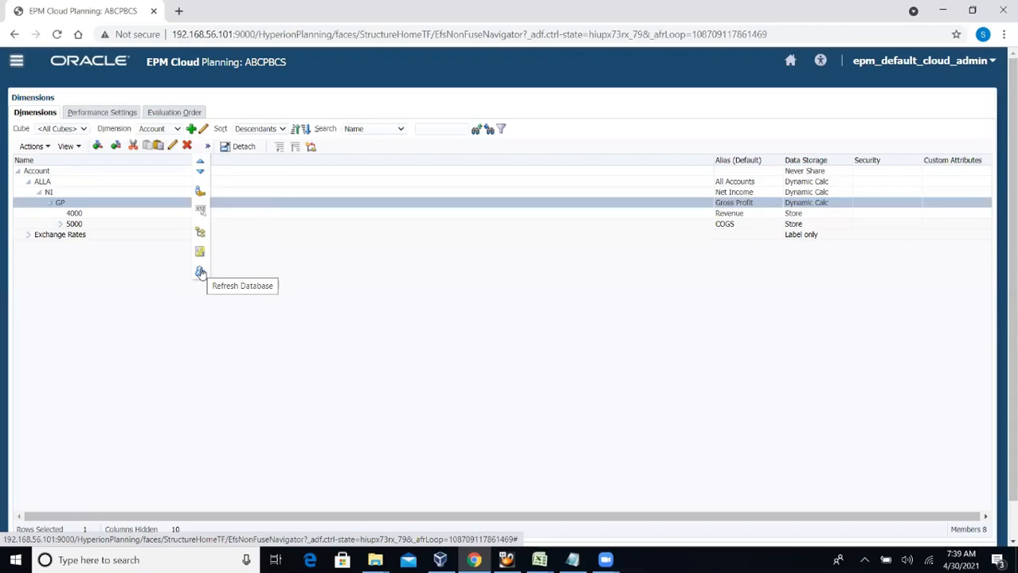
{"action": "left_click", "coordinate": [92, 309]}
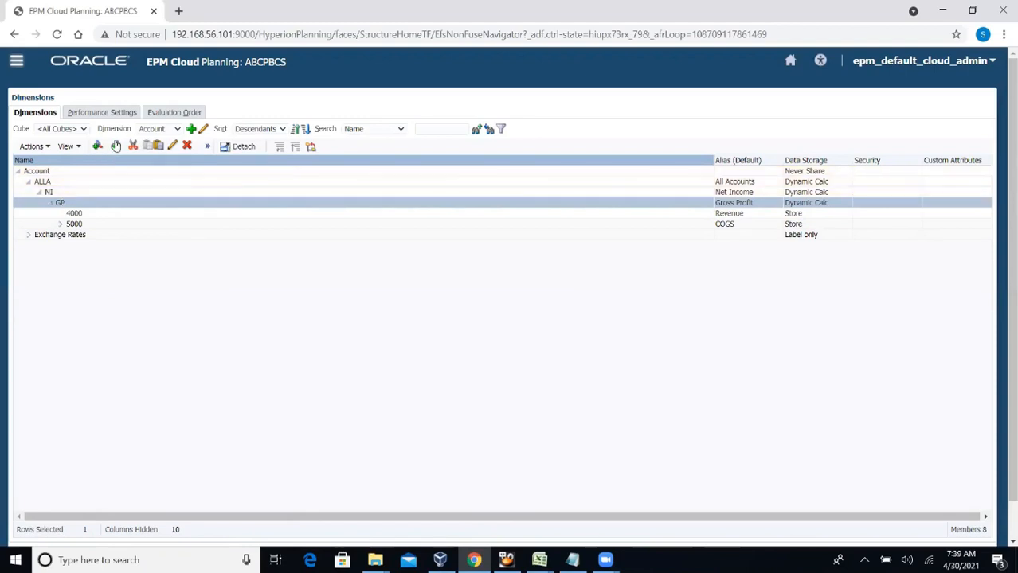
{"action": "left_click", "coordinate": [115, 146]}
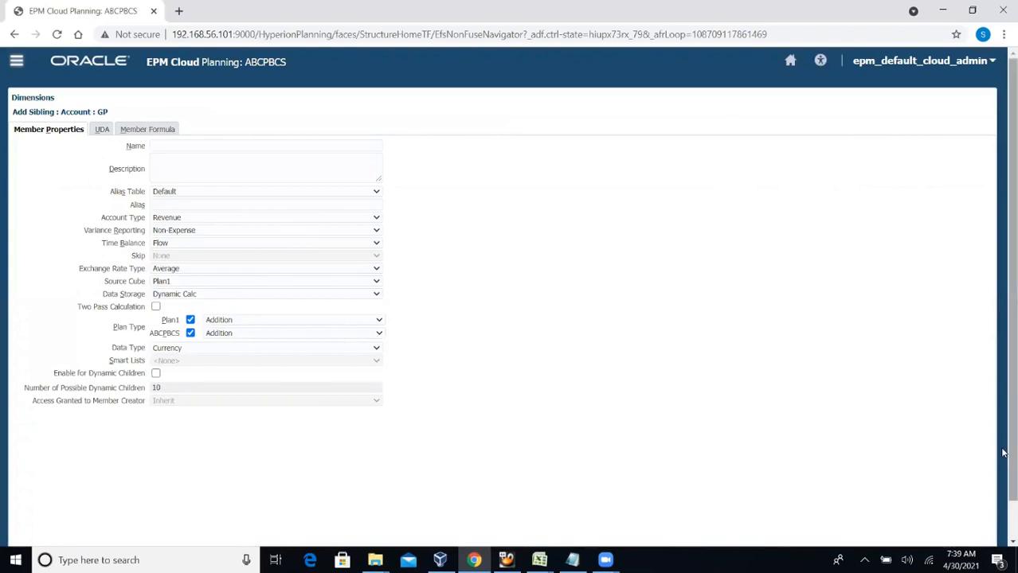
{"action": "left_click_drag", "start_coordinate": [1002, 398], "coordinate": [1003, 503]}
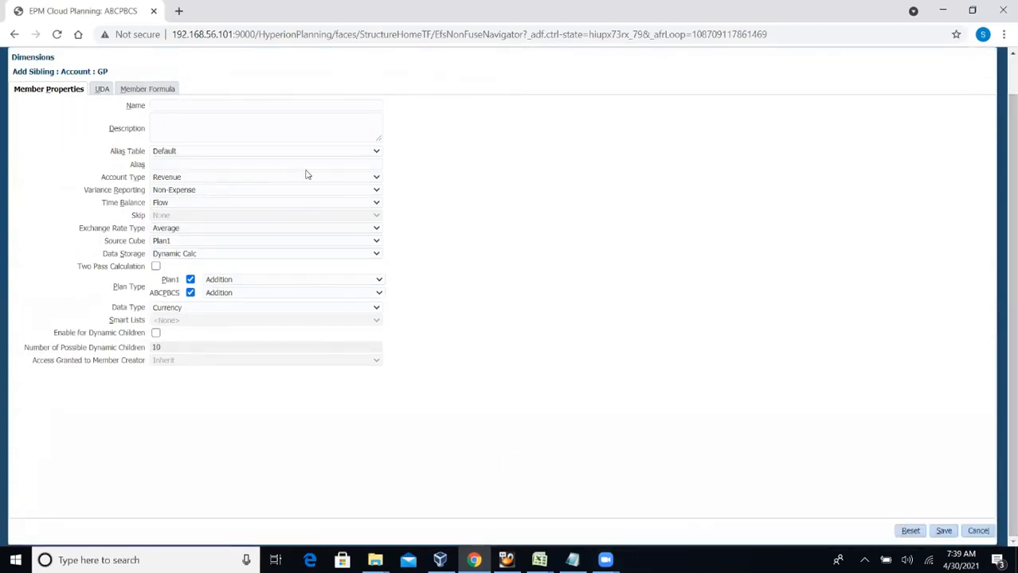
{"action": "left_click", "coordinate": [213, 104]}
{"action": "type", "text": "OPEX"}
Switch to Excel, close the SITA_Details workbook without saving its changes, and return to the member form in Chrome.
{"action": "left_click", "coordinate": [539, 560]}
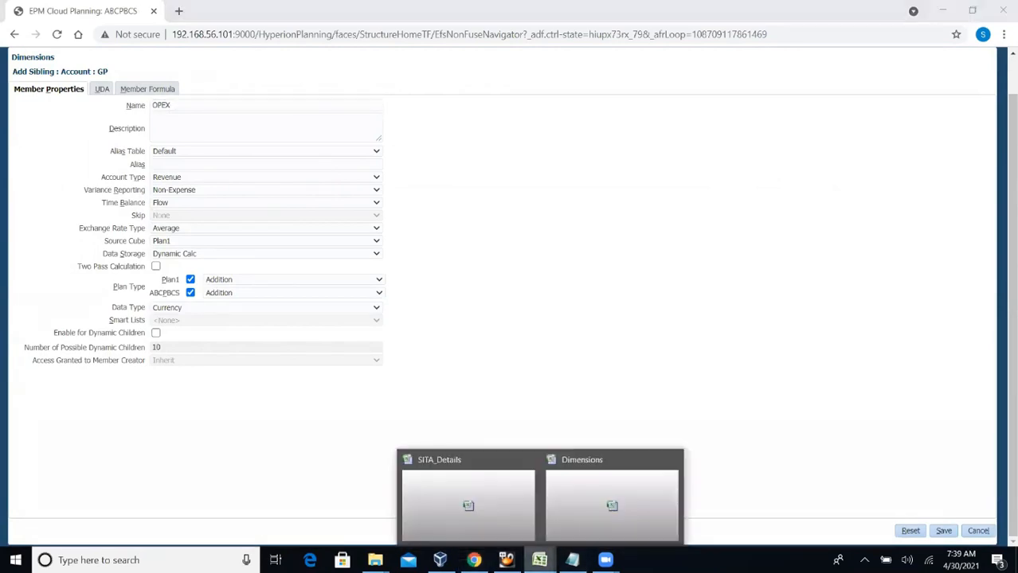
{"action": "left_click", "coordinate": [586, 514]}
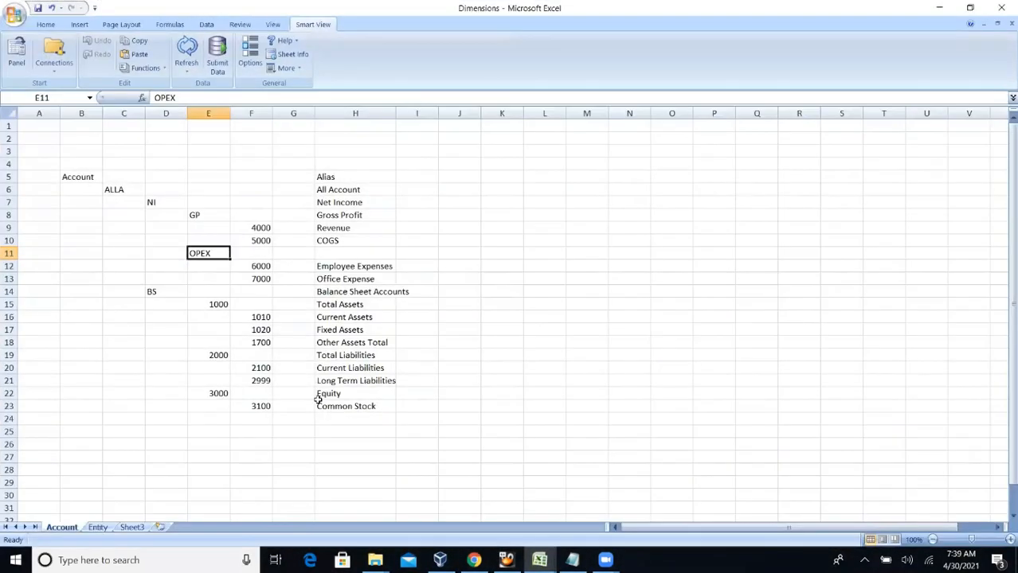
{"action": "left_click", "coordinate": [539, 560]}
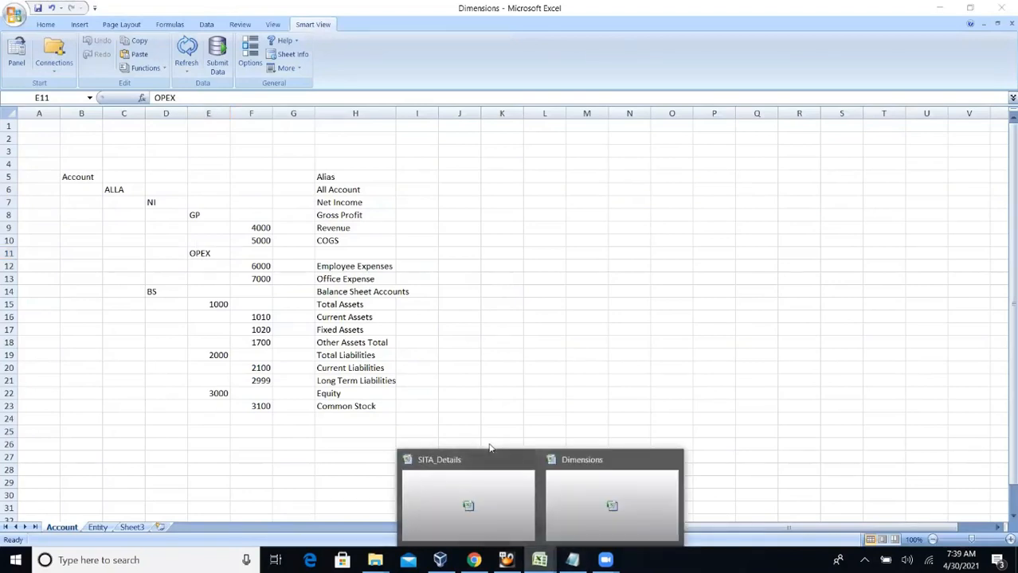
{"action": "left_click", "coordinate": [527, 460]}
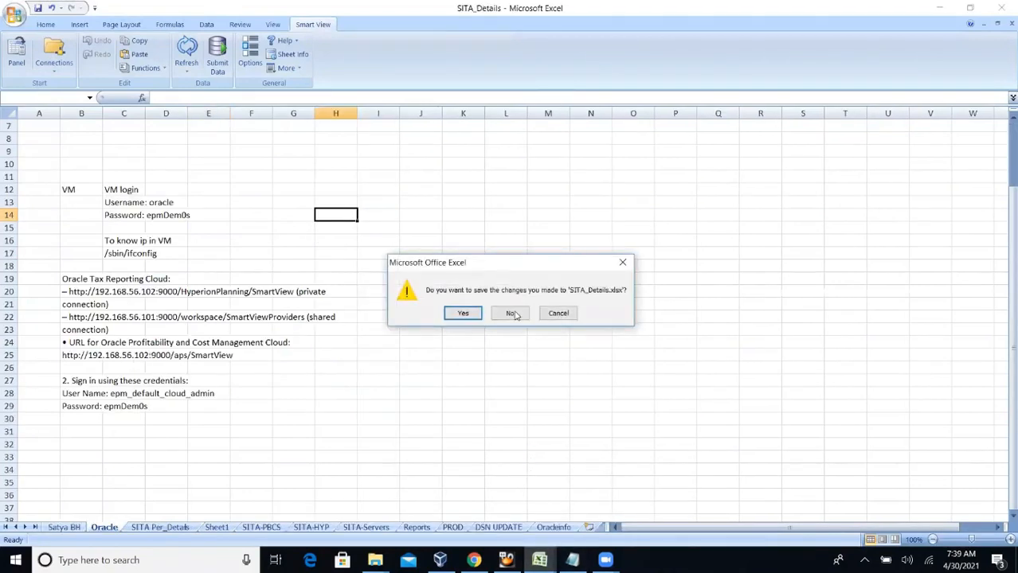
{"action": "left_click", "coordinate": [512, 313]}
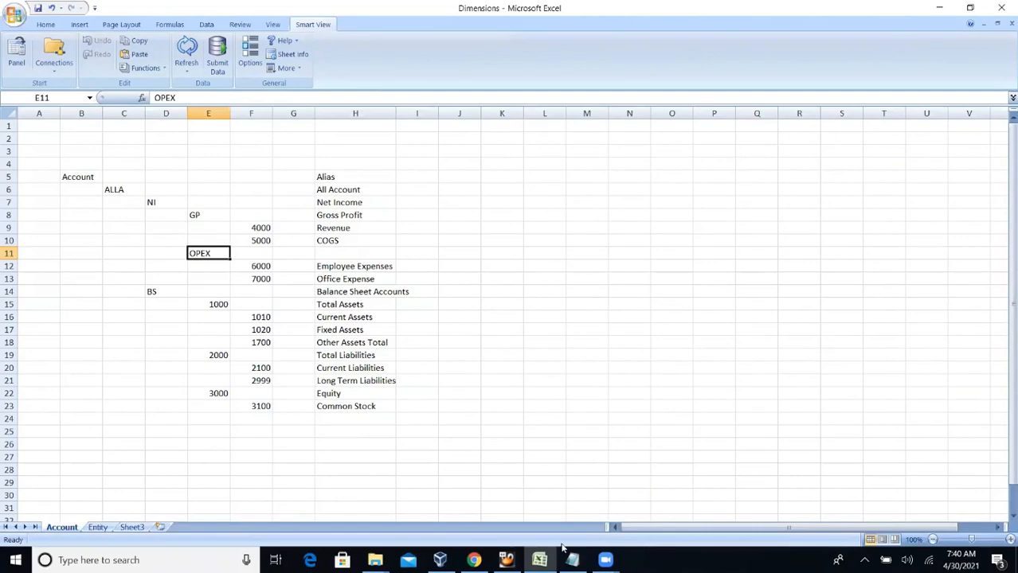
{"action": "left_click", "coordinate": [474, 559]}
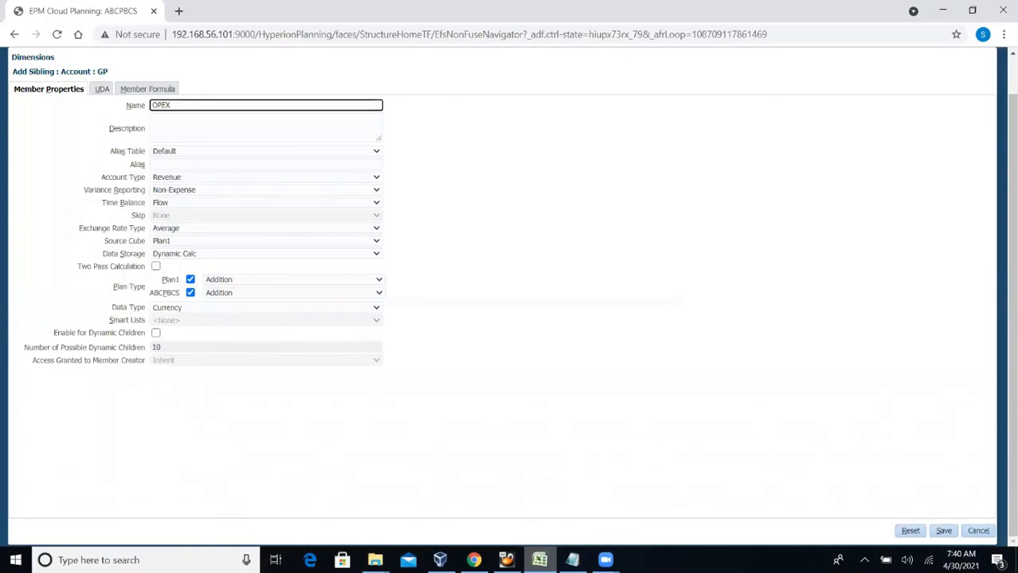
Check the OPEX row in Excel's Dimensions workbook and set the new member's alias to Operating Expenses in Chrome.
{"action": "left_click", "coordinate": [539, 560]}
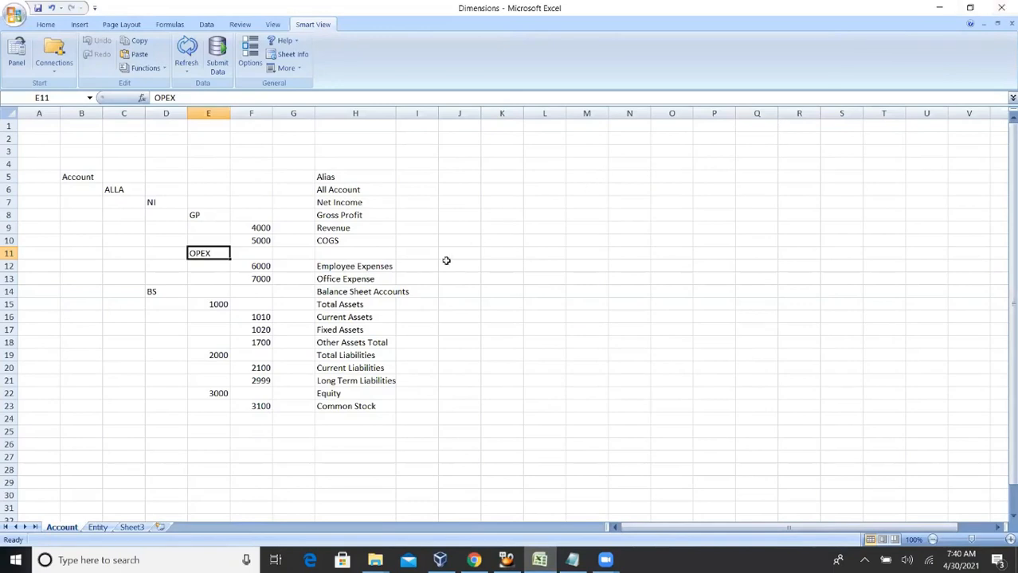
{"action": "left_click", "coordinate": [935, 8]}
{"action": "left_click", "coordinate": [190, 165]}
{"action": "type", "text": "Oper"}
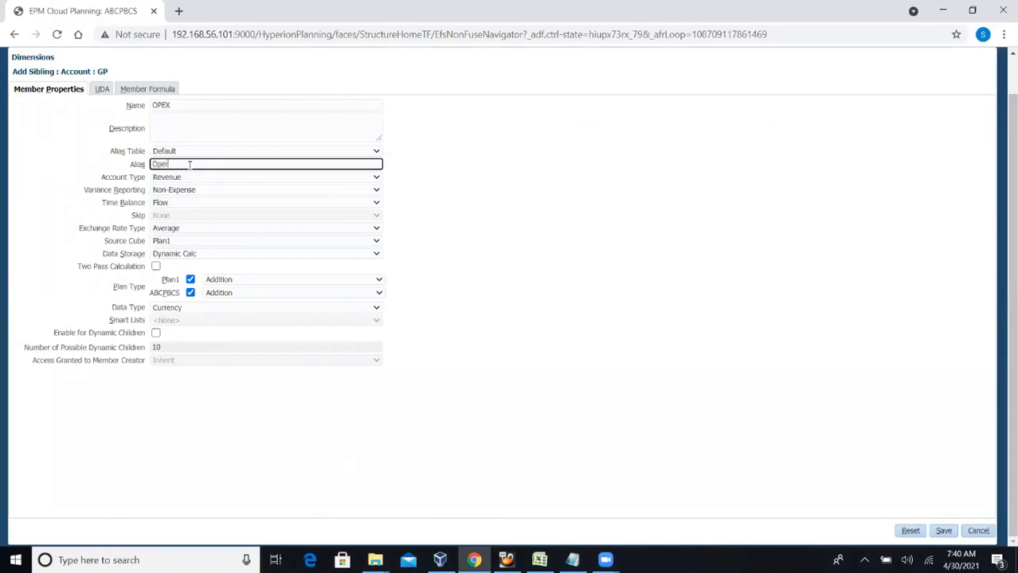
{"action": "type", "text": "ating Expenses"}
Set OPEX's account type to Expense, variance reporting to Expense and time balance to Flow.
{"action": "left_click", "coordinate": [375, 178]}
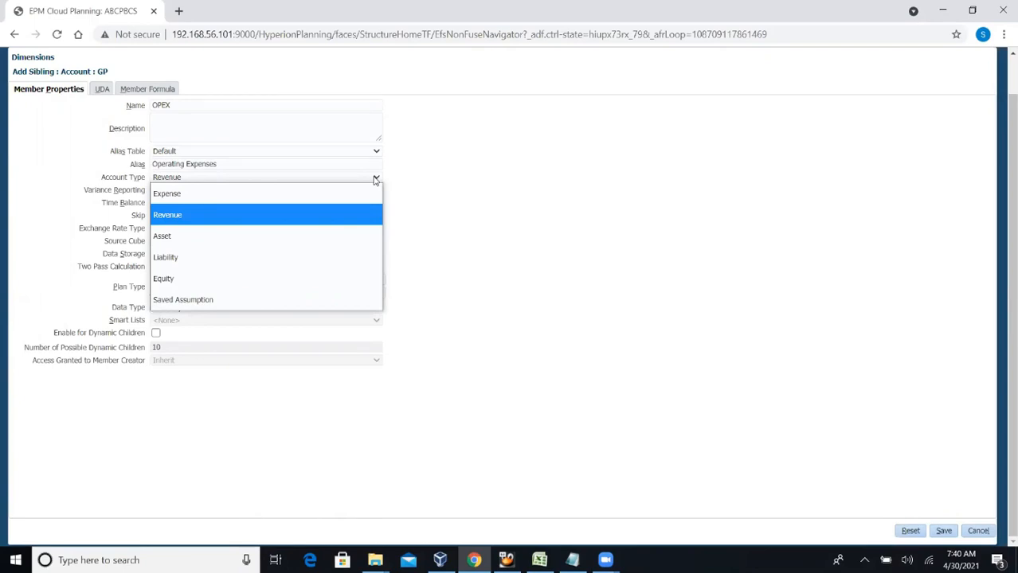
{"action": "left_click", "coordinate": [302, 198]}
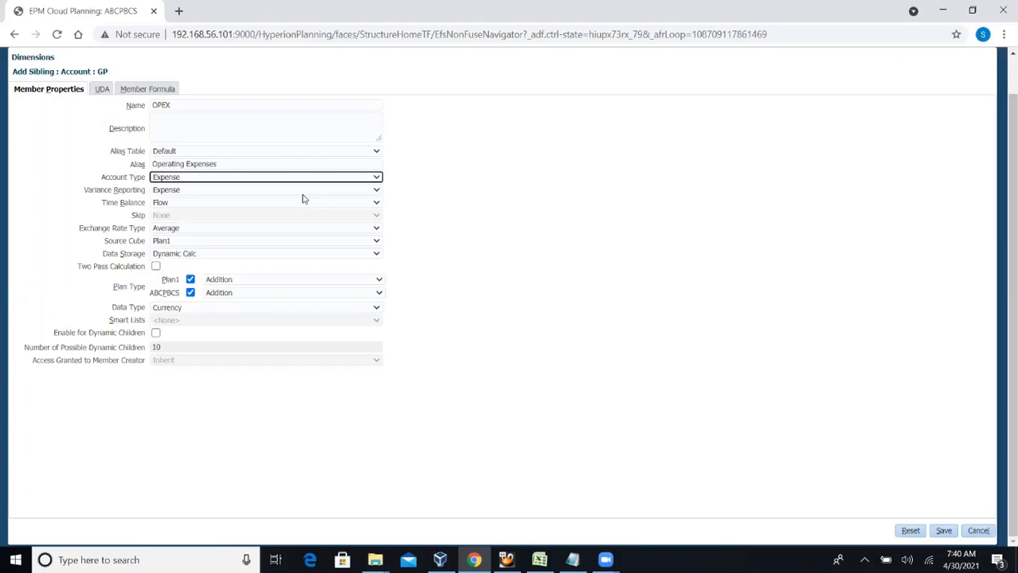
{"action": "left_click", "coordinate": [193, 193]}
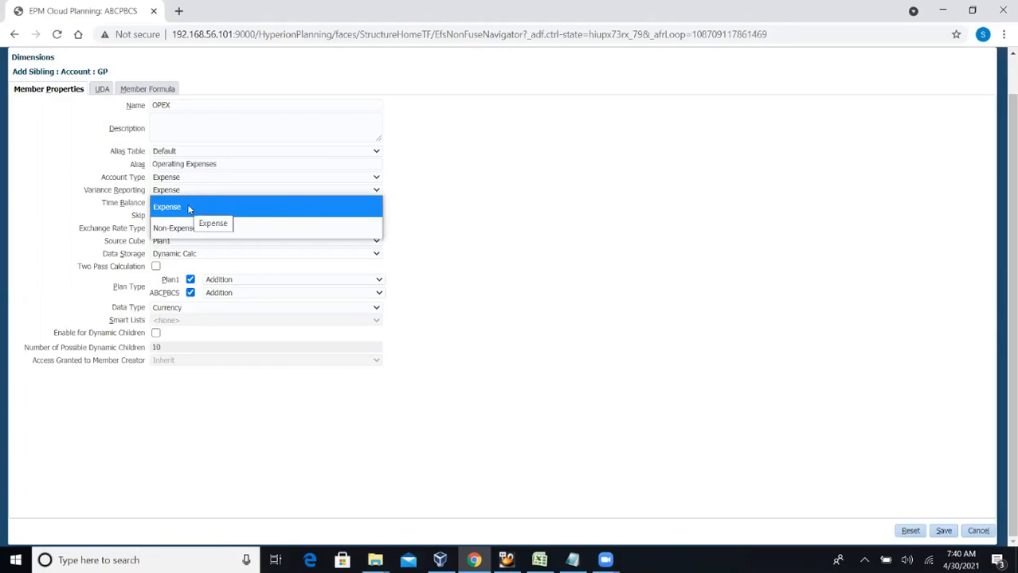
{"action": "left_click", "coordinate": [190, 208]}
{"action": "left_click", "coordinate": [193, 204]}
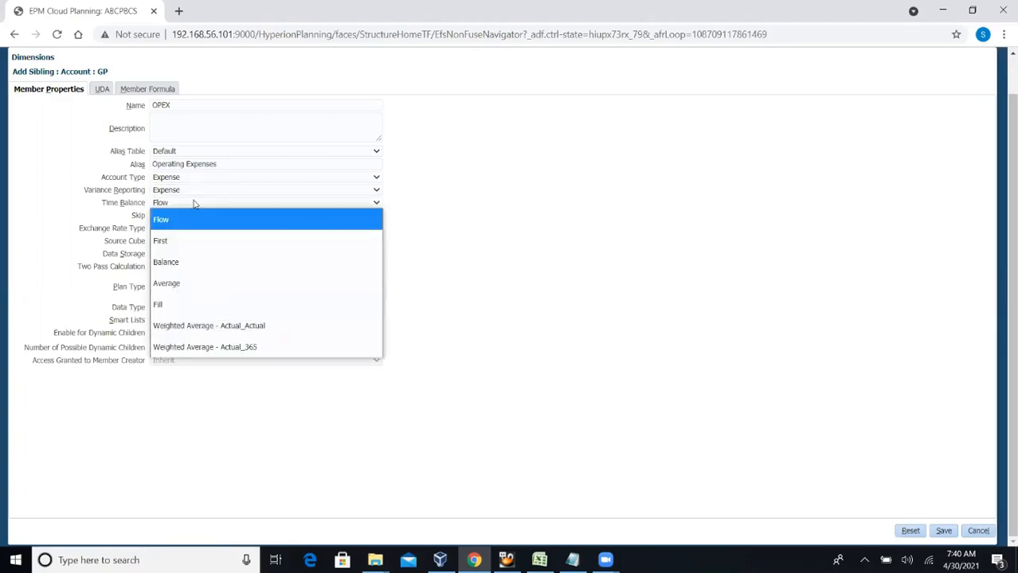
{"action": "left_click", "coordinate": [169, 219]}
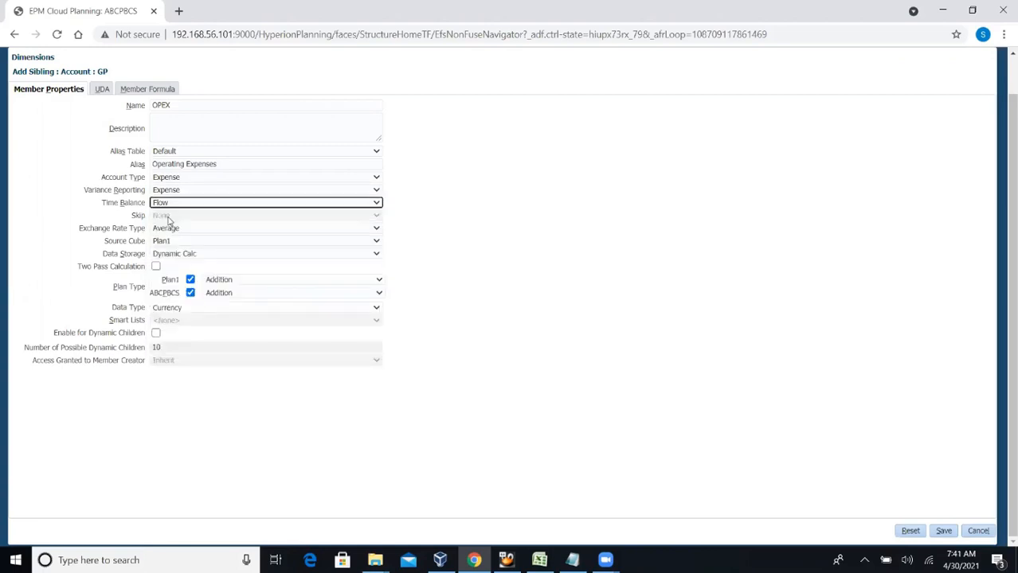
Review the data storage options and the Plan1 consolidation operators available for OPEX.
{"action": "left_click", "coordinate": [191, 255]}
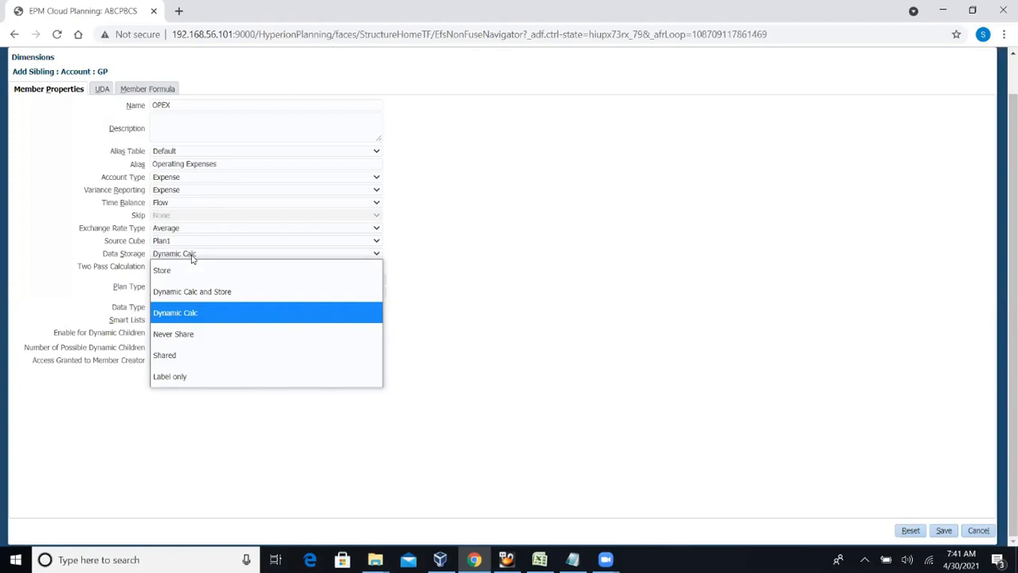
{"action": "left_click", "coordinate": [495, 271]}
{"action": "left_click", "coordinate": [378, 281]}
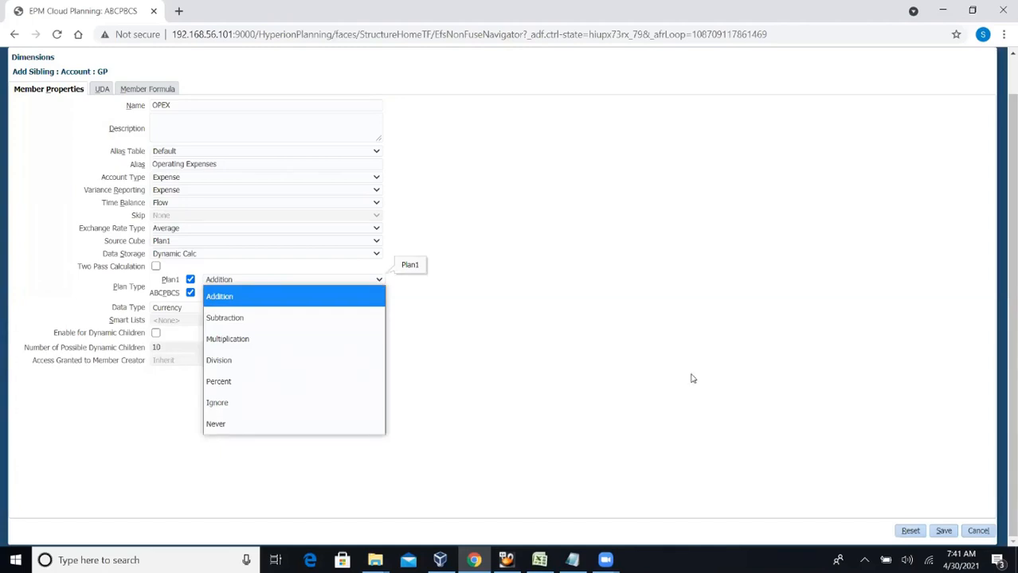
Open the PBCS_Working workbook from the desktop, select cell D5 on Sheet3, and return to the desktop.
{"action": "left_click", "coordinate": [942, 15]}
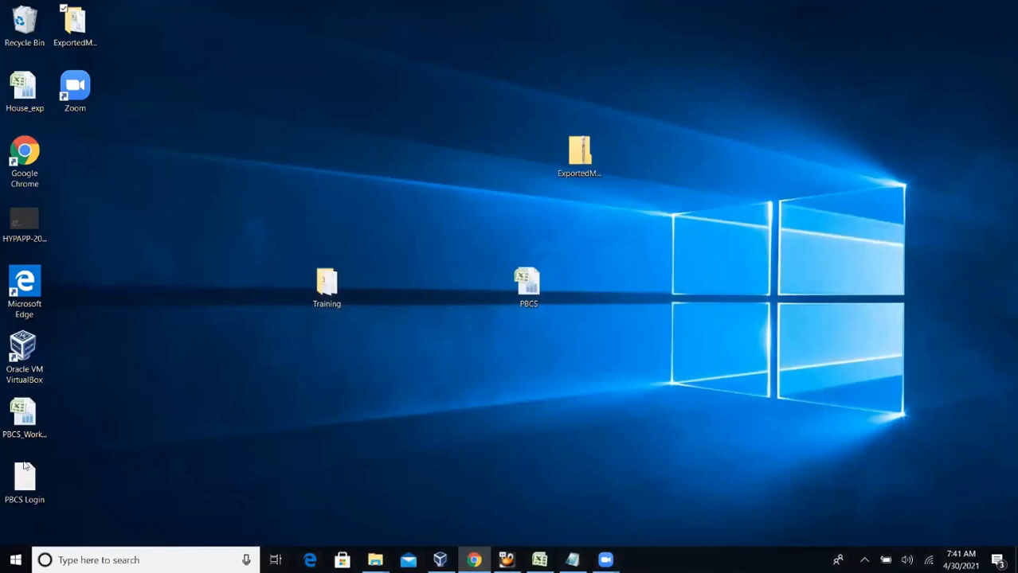
{"action": "double_click", "coordinate": [32, 435]}
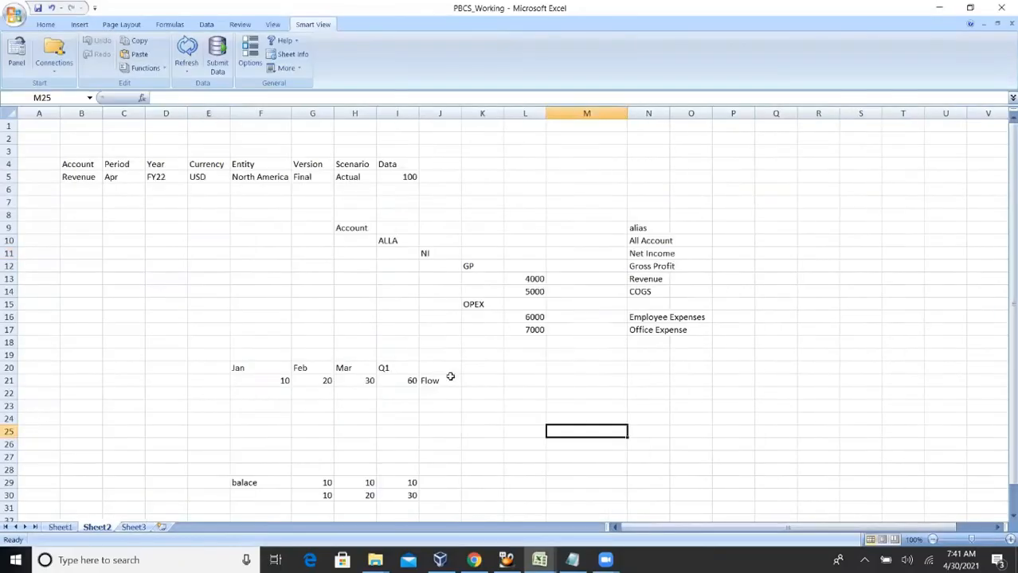
{"action": "left_click", "coordinate": [133, 527]}
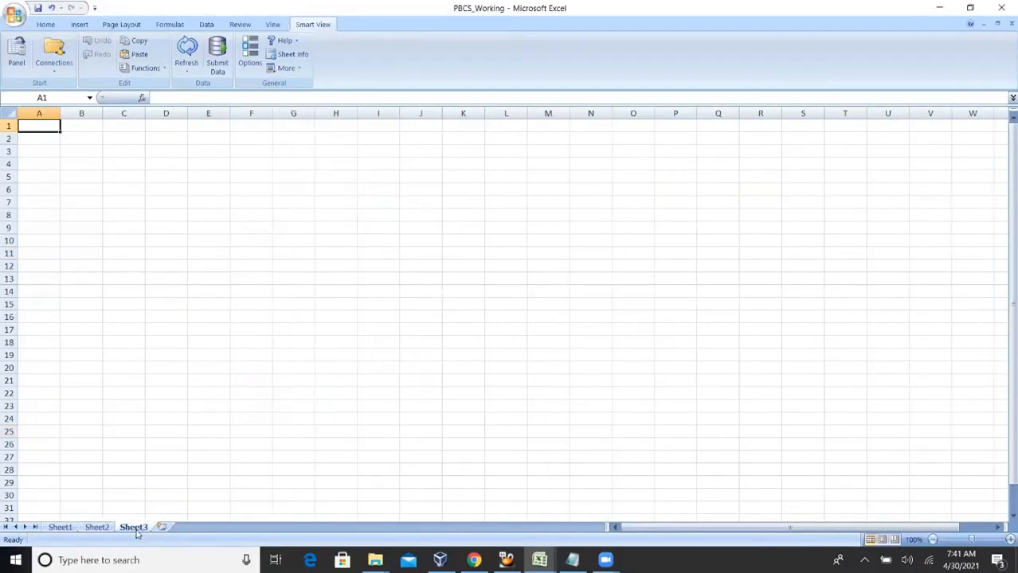
{"action": "left_click", "coordinate": [342, 176]}
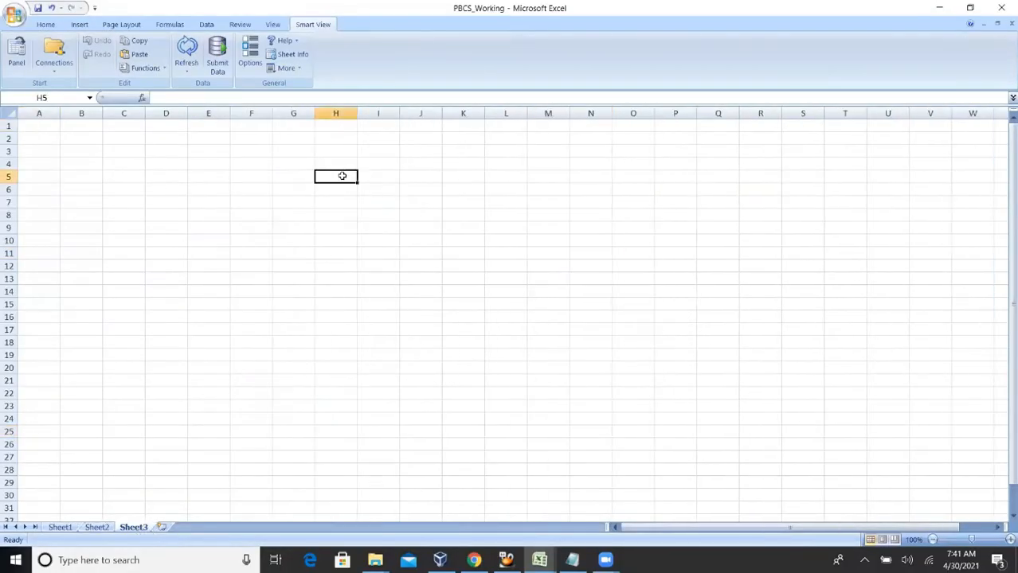
{"action": "left_click", "coordinate": [172, 177]}
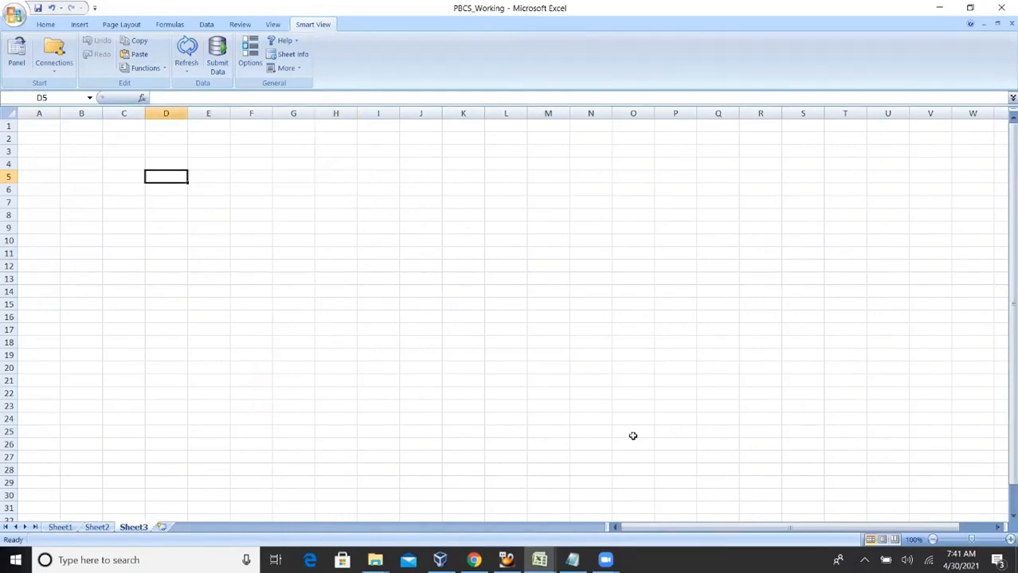
{"action": "key", "text": "super+d"}
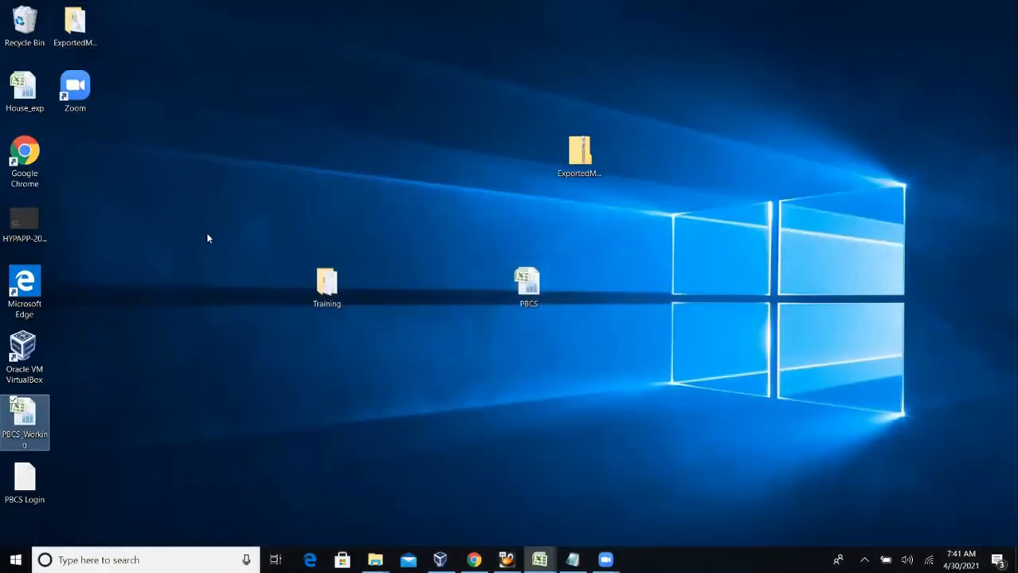
{"action": "left_click", "coordinate": [340, 285]}
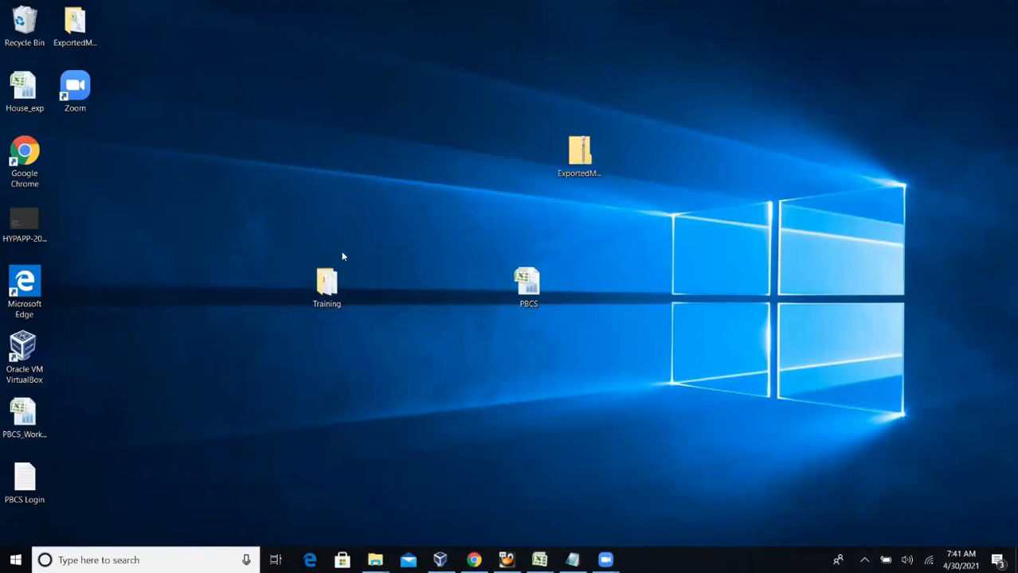
Compare the Member Storage Properties slide in the Training folder's PBCS Dimension presentation with OPEX's data storage options in Chrome.
{"action": "double_click", "coordinate": [333, 292]}
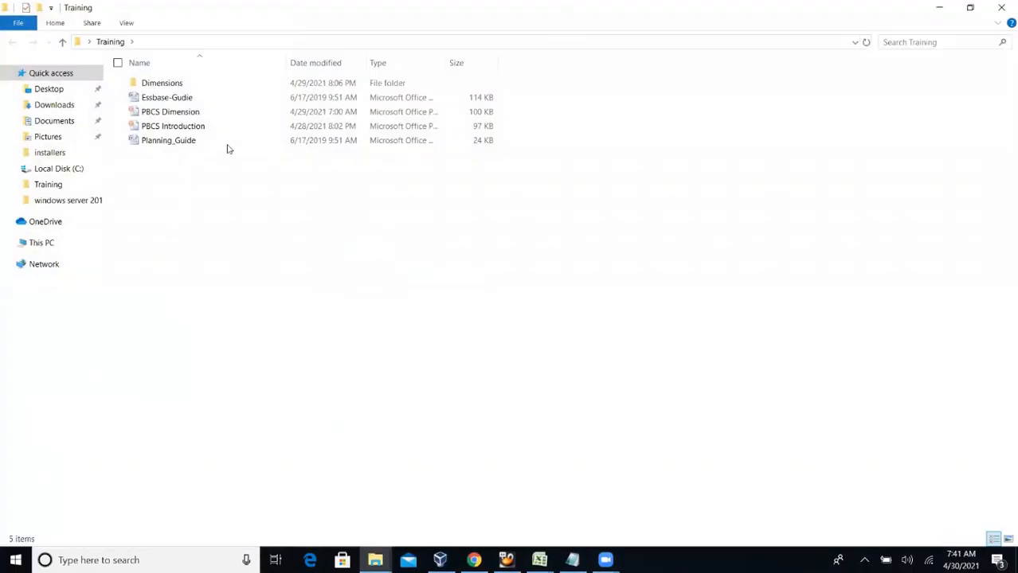
{"action": "left_click", "coordinate": [168, 101]}
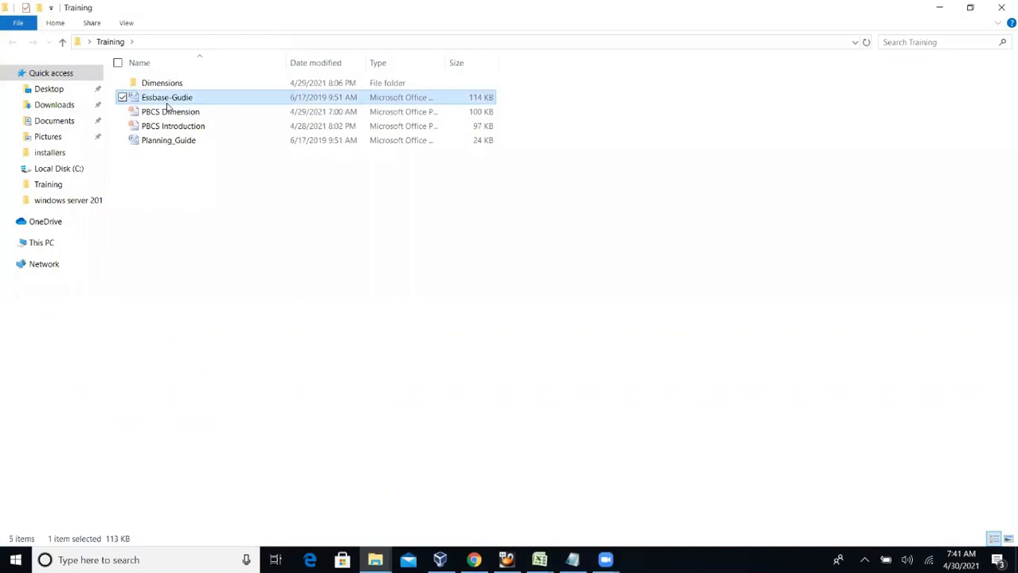
{"action": "left_click", "coordinate": [169, 115]}
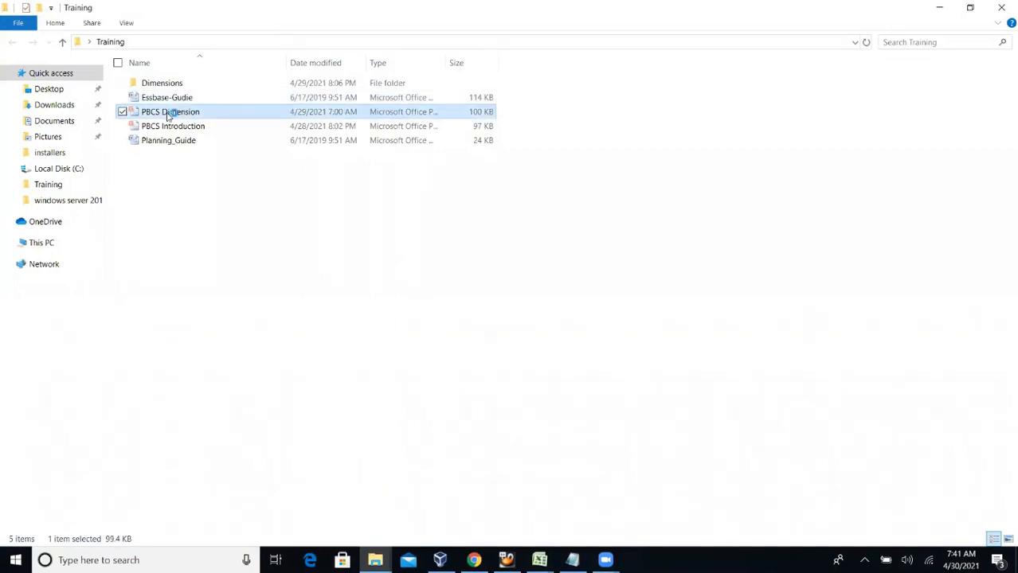
{"action": "double_click", "coordinate": [169, 114]}
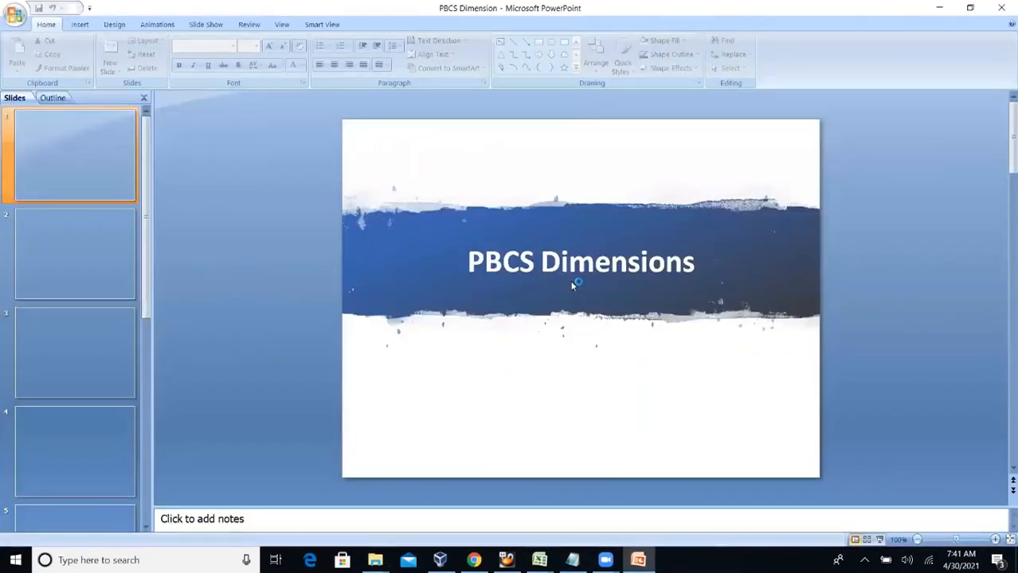
{"action": "left_click", "coordinate": [87, 468]}
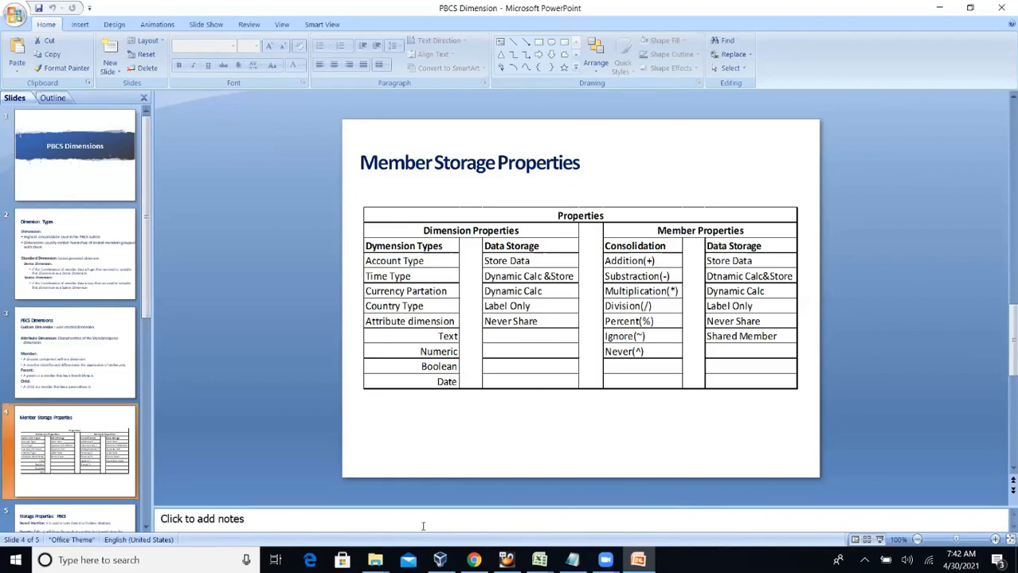
{"action": "left_click", "coordinate": [473, 560]}
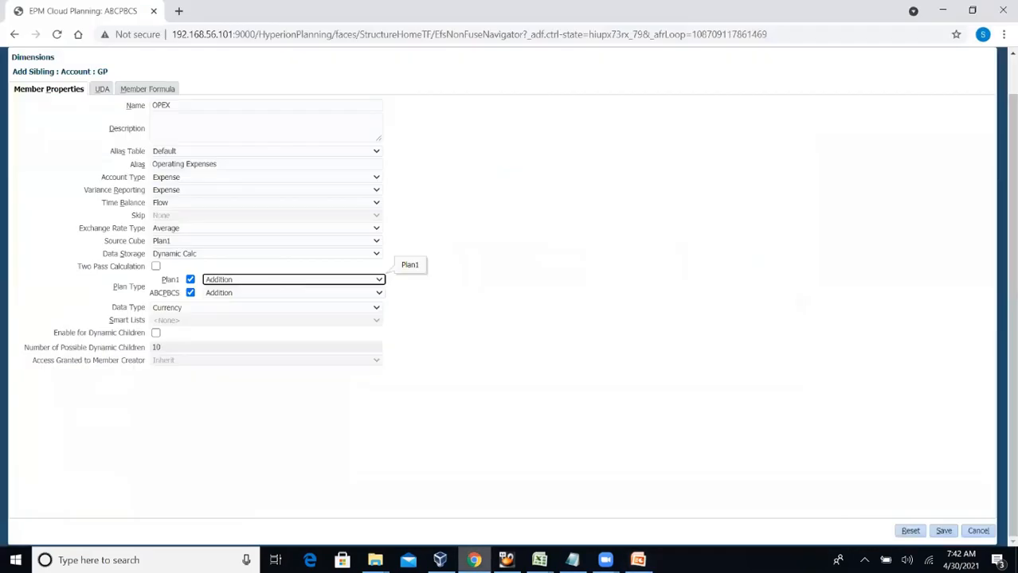
{"action": "left_click", "coordinate": [211, 254]}
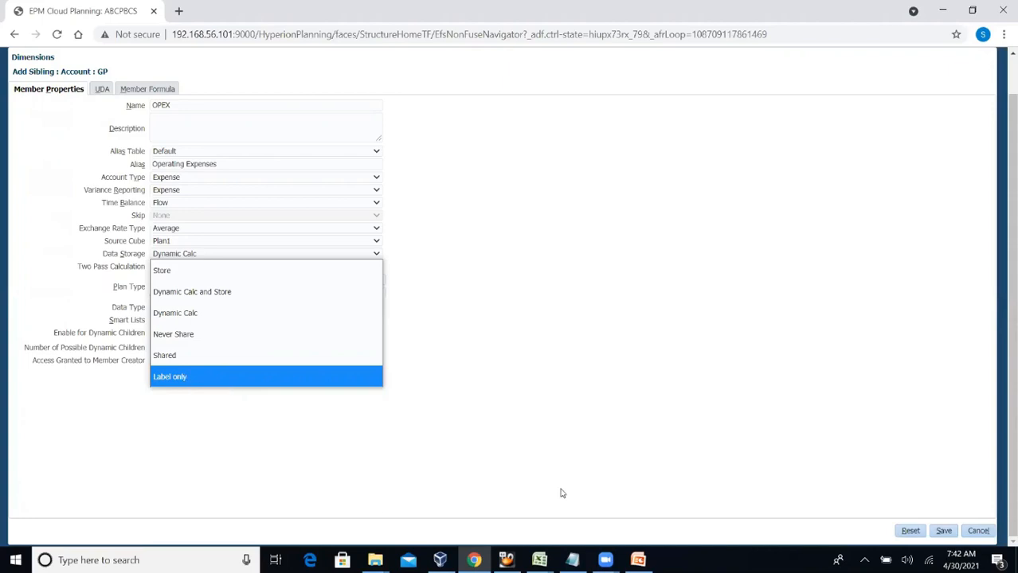
In Excel's PBCS_Working workbook, enter the parent ABC in D5 and its children A, B and C in E6:E8.
{"action": "left_click", "coordinate": [539, 560]}
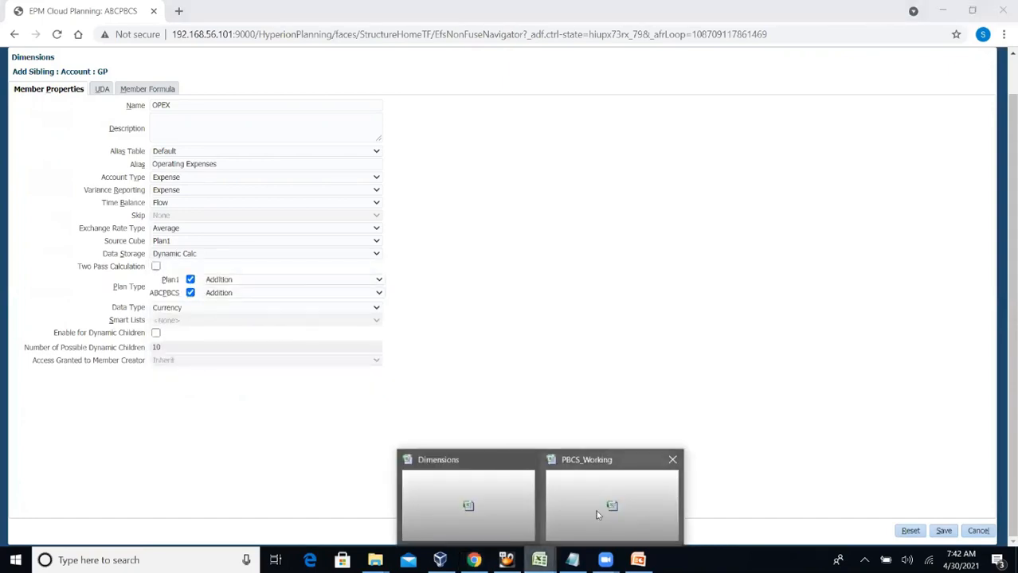
{"action": "left_click", "coordinate": [595, 510]}
{"action": "type", "text": "ABC"}
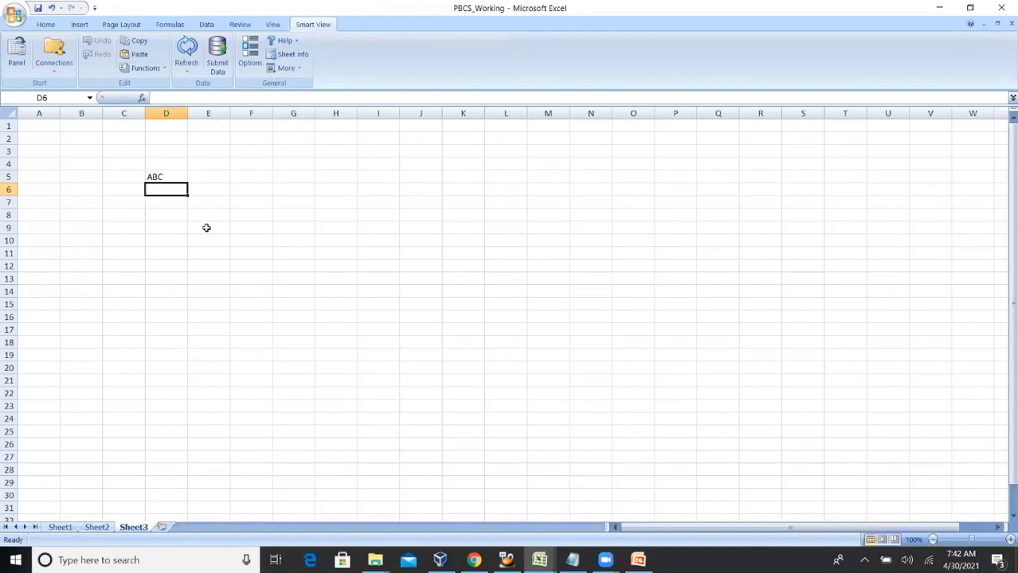
{"action": "key", "text": "Right"}
{"action": "type", "text": "A"}
{"action": "key", "text": "Return"}
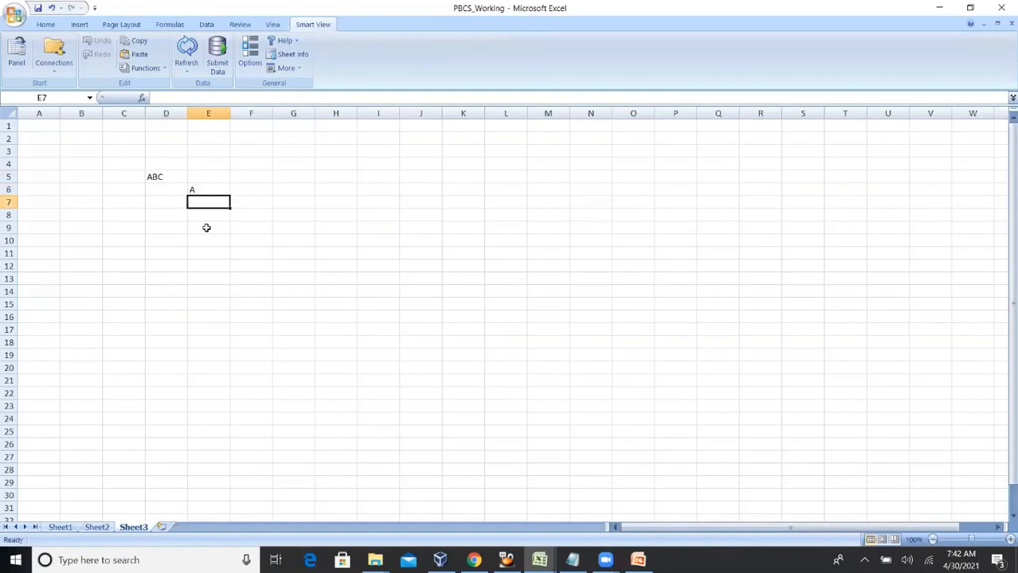
{"action": "type", "text": "B"}
{"action": "key", "text": "Return"}
{"action": "type", "text": "C"}
{"action": "key", "text": "Return"}
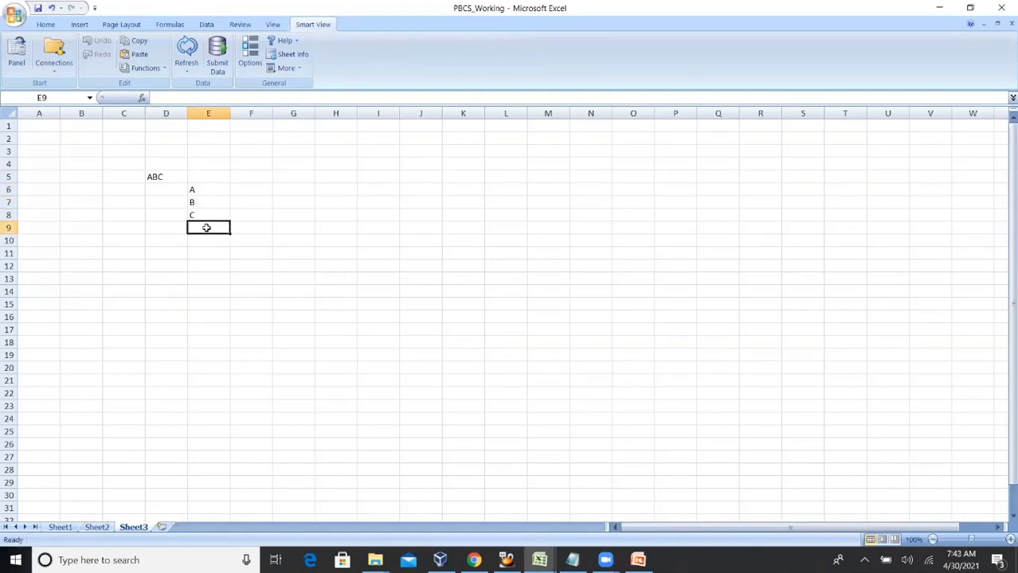
Add the column headings Store in F4 and Dynamic Calc in G4.
{"action": "left_click", "coordinate": [255, 176]}
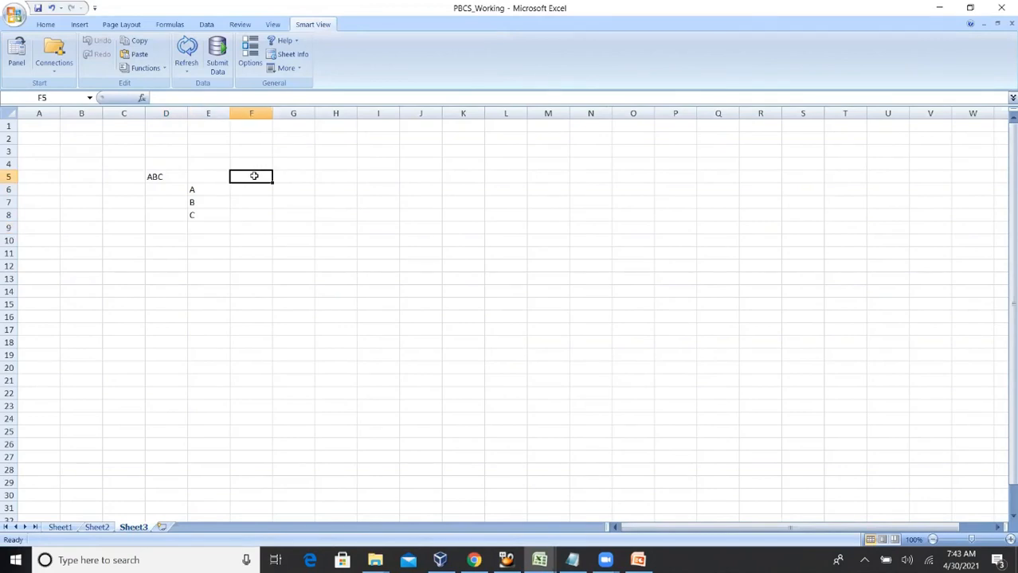
{"action": "left_click", "coordinate": [250, 164]}
{"action": "type", "text": "S"}
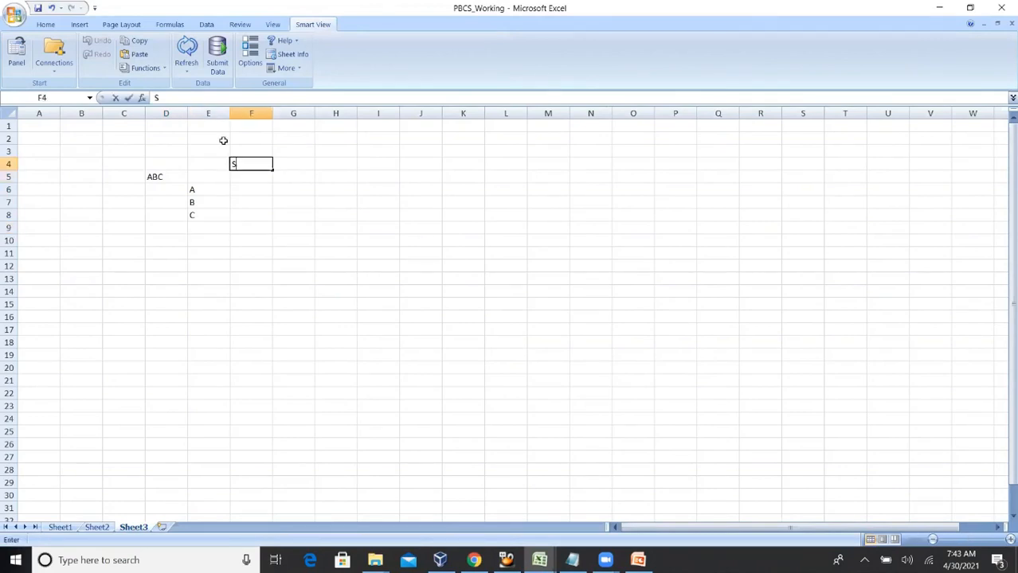
{"action": "type", "text": "tore"}
{"action": "key", "text": "Return"}
{"action": "key", "text": "Up"}
{"action": "key", "text": "Right"}
{"action": "type", "text": "Dyn"}
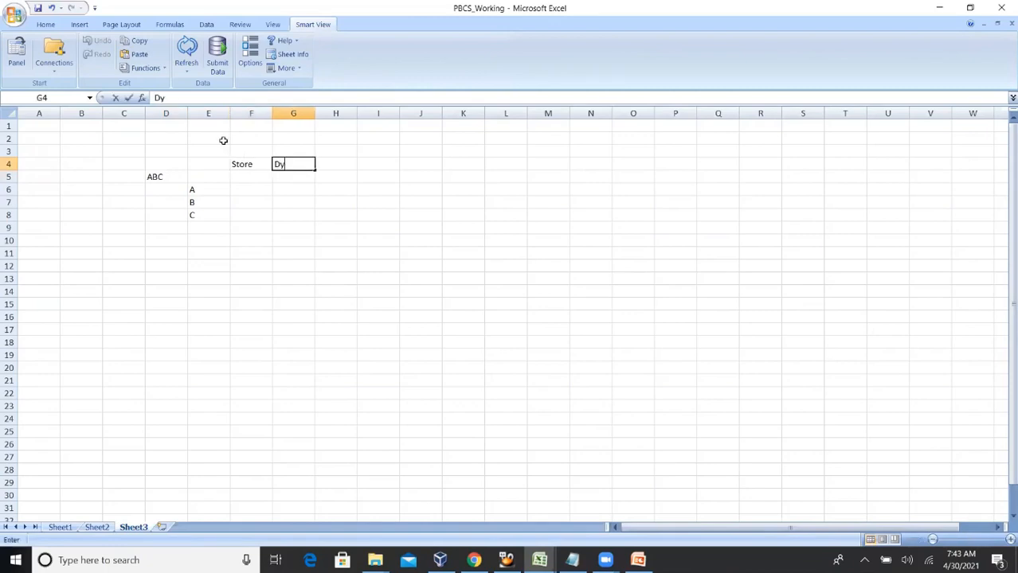
{"action": "key", "text": "BackSpace"}
{"action": "type", "text": "namic c"}
{"action": "key", "text": "BackSpace"}
{"action": "type", "text": "Calc"}
{"action": "key", "text": "Caps_Lock"}
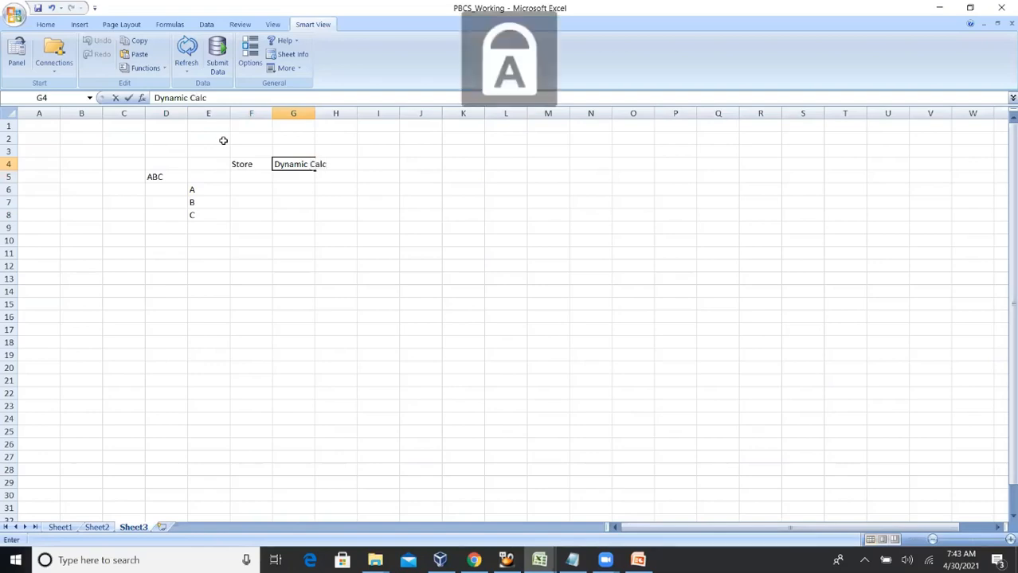
{"action": "key", "text": "Tab"}
Add the heading Dynamic Cala and Store in H4 and fit columns F to H to their contents.
{"action": "key", "text": "Caps_Lock"}
{"action": "type", "text": "Dynamic Cal"}
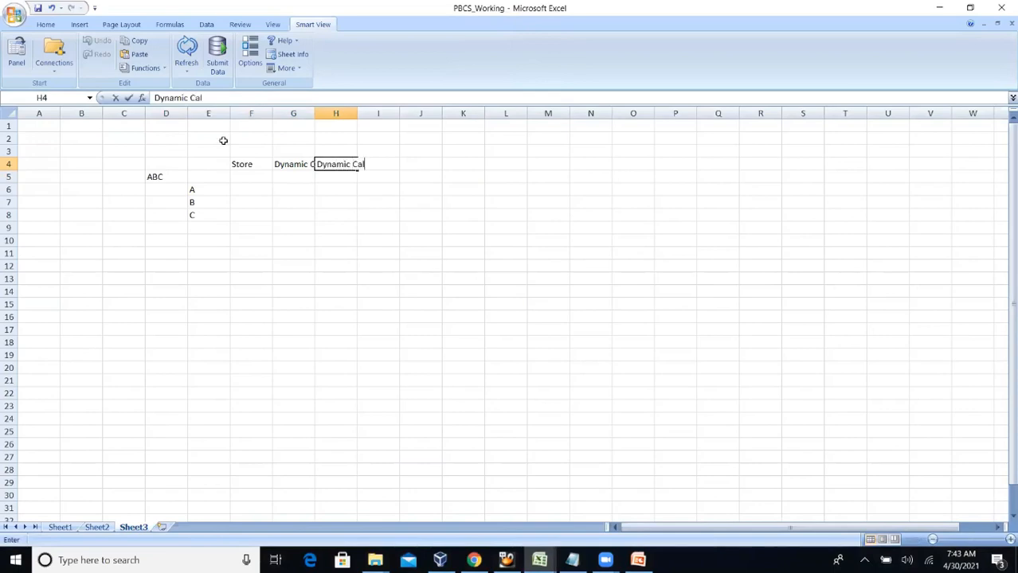
{"action": "type", "text": "a and Store"}
{"action": "key", "text": "Return"}
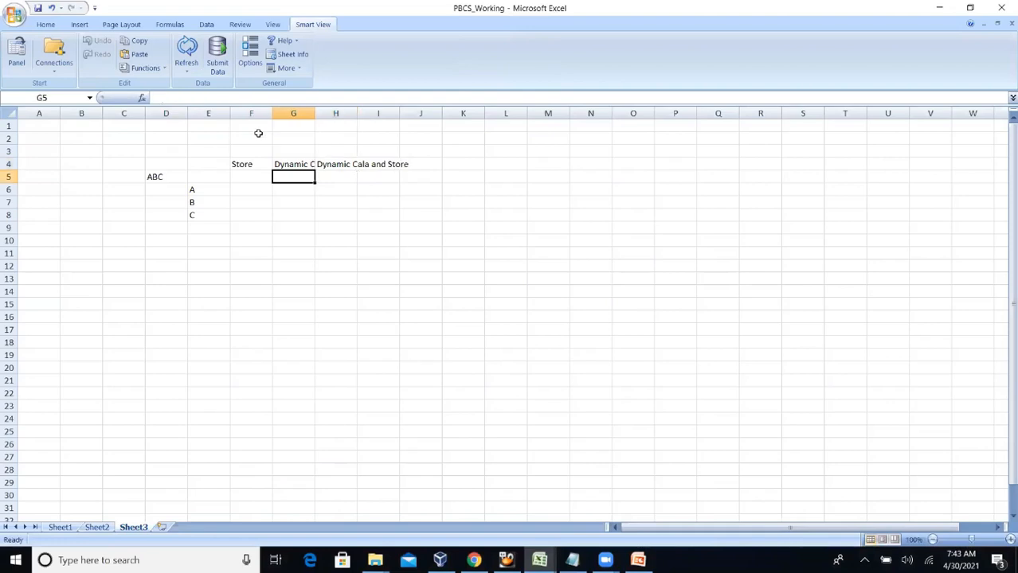
{"action": "double_click", "coordinate": [273, 113]}
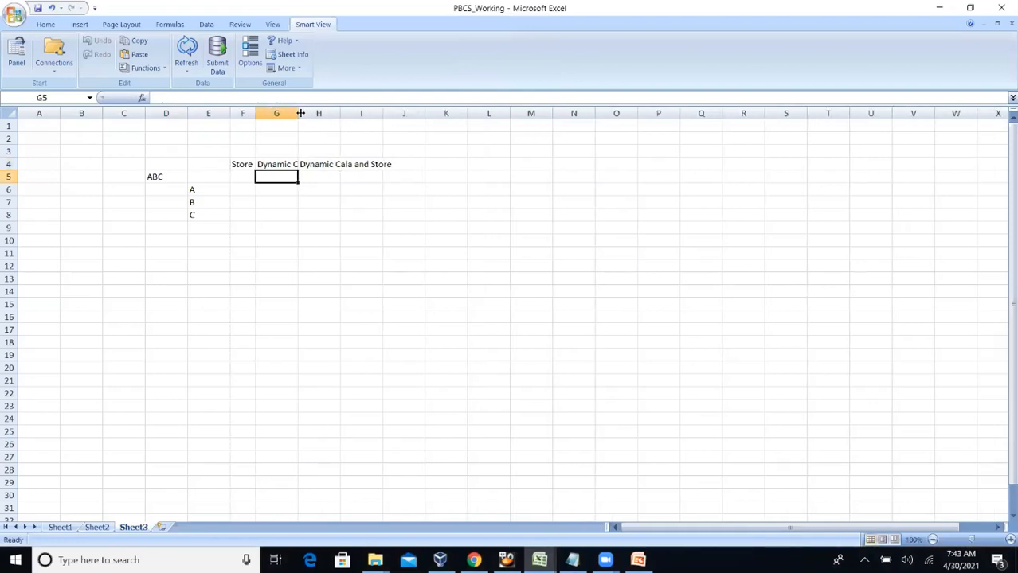
{"action": "double_click", "coordinate": [300, 114]}
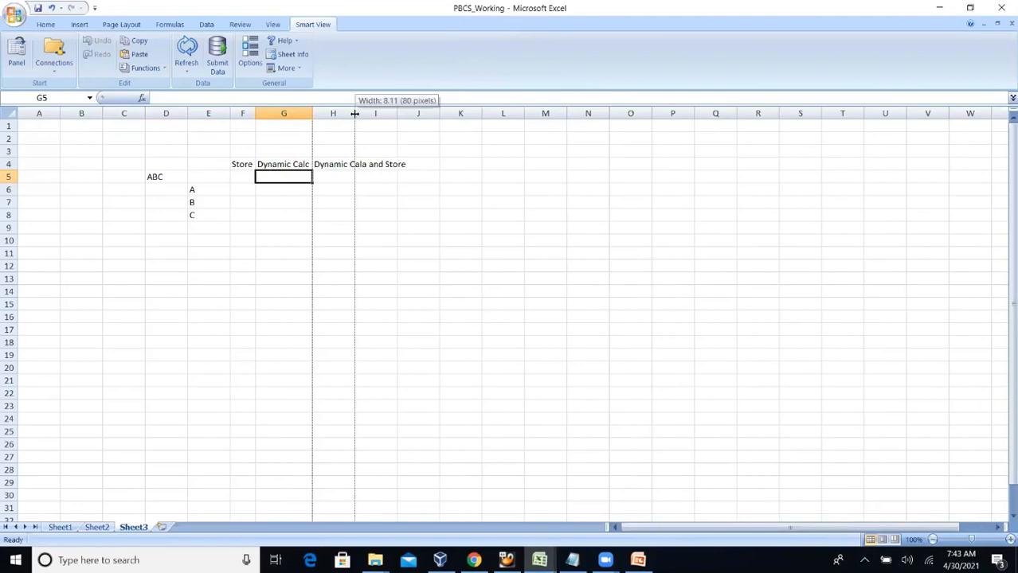
{"action": "double_click", "coordinate": [354, 114]}
Enter 10, 20 and 20 for A, B and C in the Store column.
{"action": "left_click", "coordinate": [245, 189]}
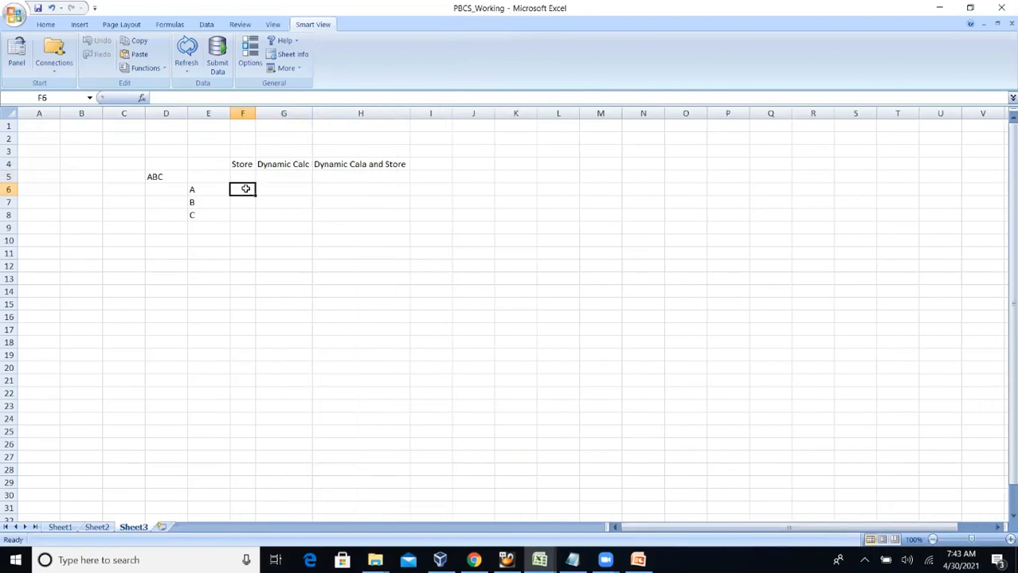
{"action": "type", "text": "10"}
{"action": "key", "text": "Return"}
{"action": "type", "text": "20"}
{"action": "key", "text": "Return"}
{"action": "type", "text": "20"}
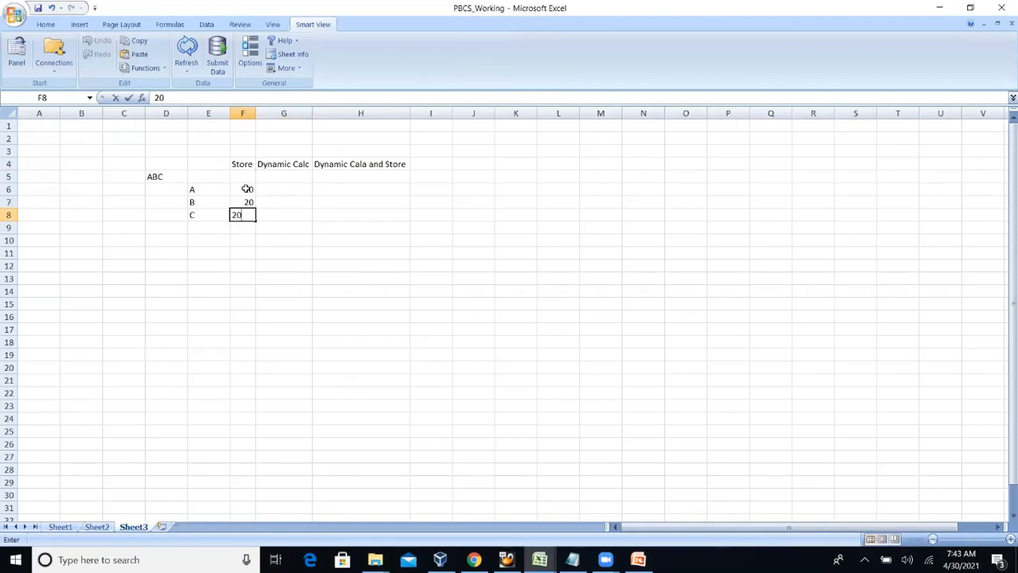
{"action": "key", "text": "Return"}
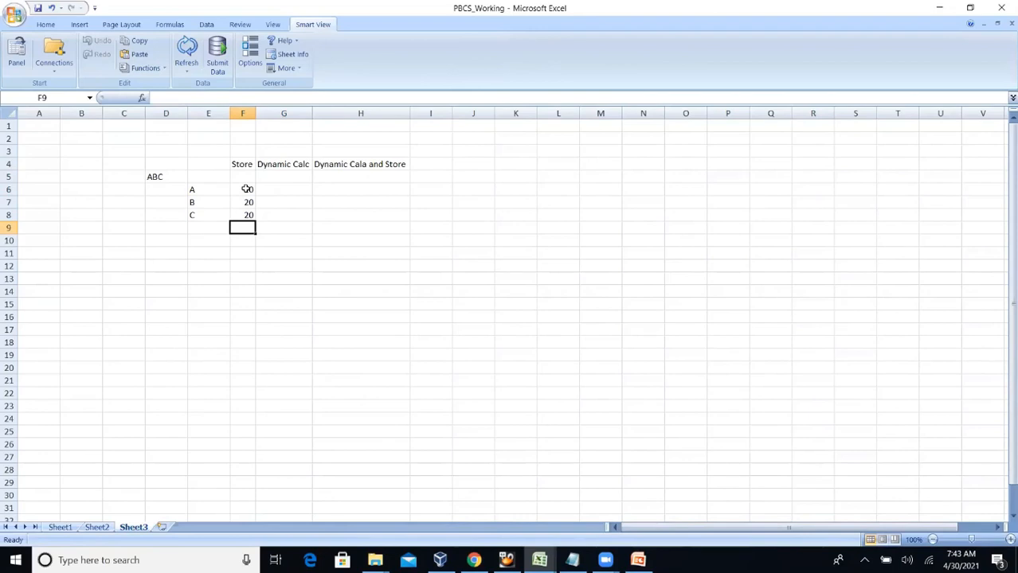
Change C's Store value to 30 and enter 60 for the parent ABC in F5.
{"action": "left_click", "coordinate": [248, 177]}
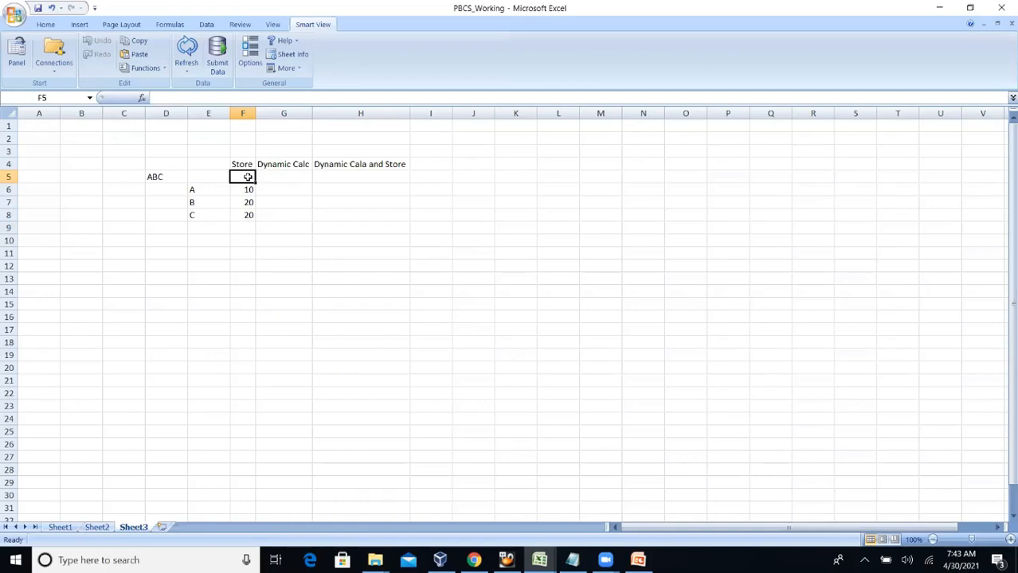
{"action": "left_click", "coordinate": [248, 215]}
{"action": "type", "text": "30"}
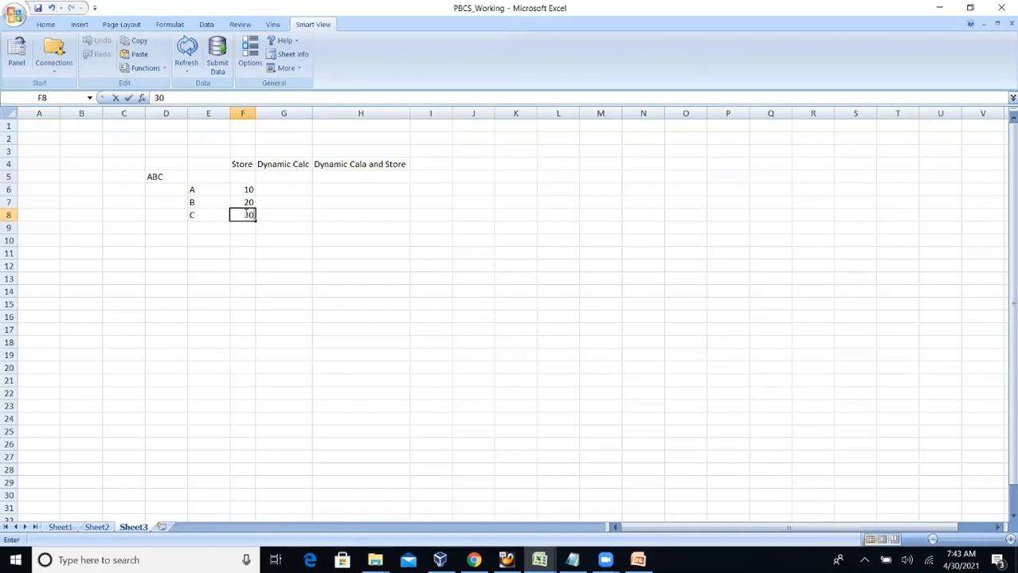
{"action": "left_click", "coordinate": [248, 175]}
{"action": "type", "text": "60"}
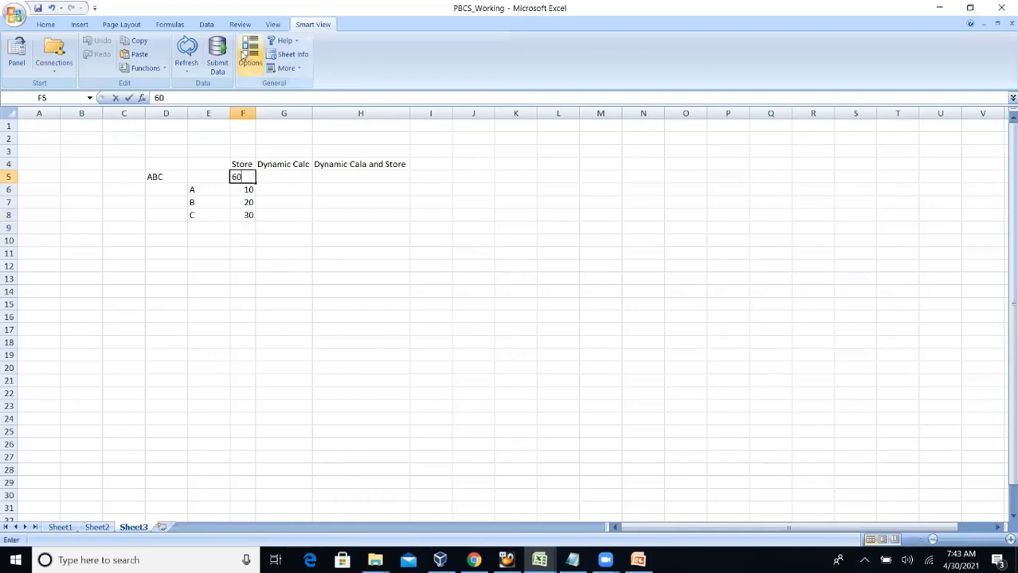
{"action": "left_click", "coordinate": [308, 316]}
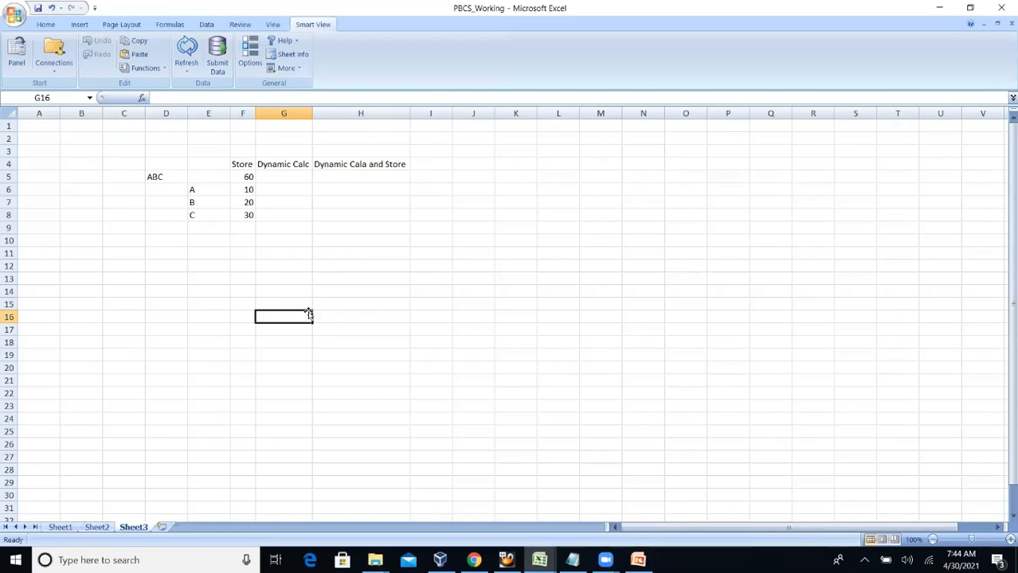
Enter 10, 20 and 230 for A, B and C in the Dynamic Calc column.
{"action": "left_click", "coordinate": [282, 189]}
{"action": "type", "text": "10"}
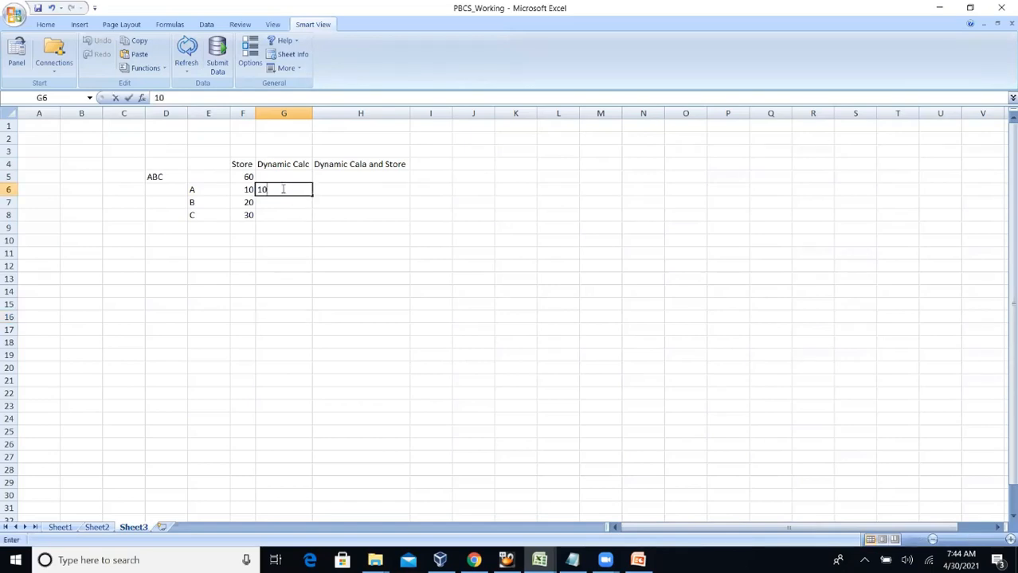
{"action": "key", "text": "Return"}
{"action": "type", "text": "20"}
{"action": "key", "text": "Return"}
{"action": "type", "text": "20"}
{"action": "key", "text": "BackSpace"}
{"action": "type", "text": "30"}
{"action": "key", "text": "Return"}
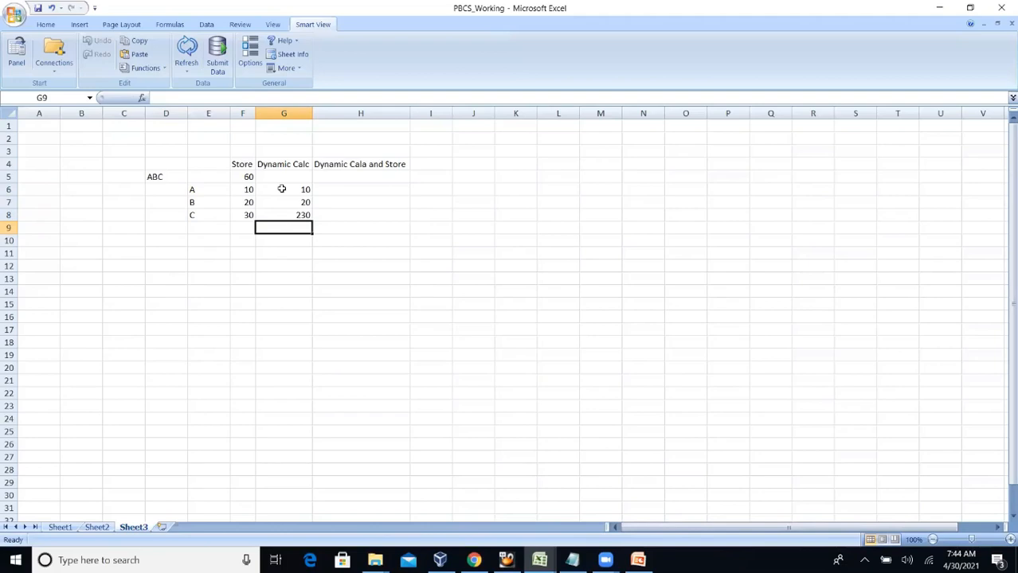
Enter #Missing for the parent ABC in the Dynamic Calc column.
{"action": "left_click", "coordinate": [295, 176]}
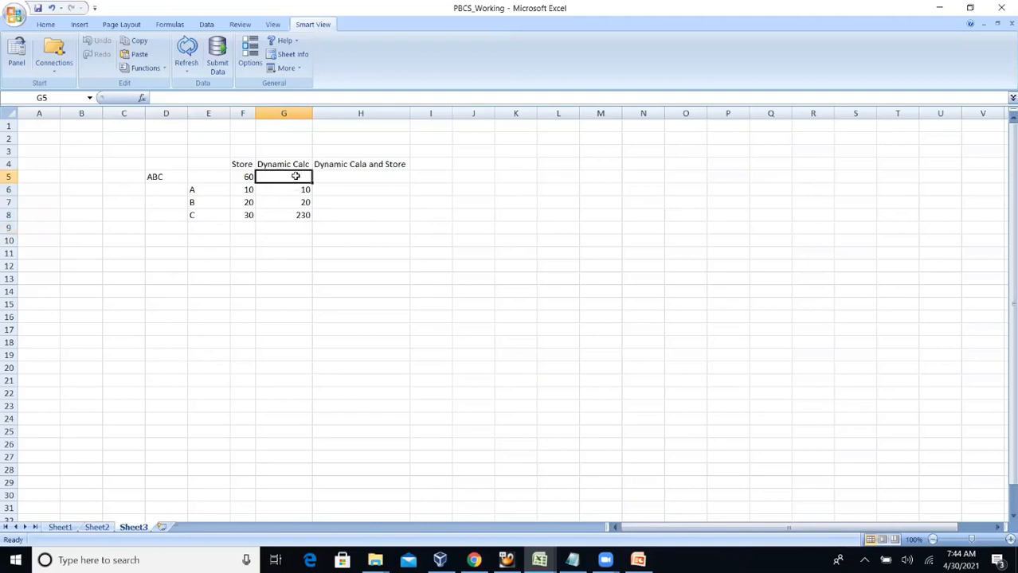
{"action": "type", "text": "6"}
{"action": "key", "text": "BackSpace"}
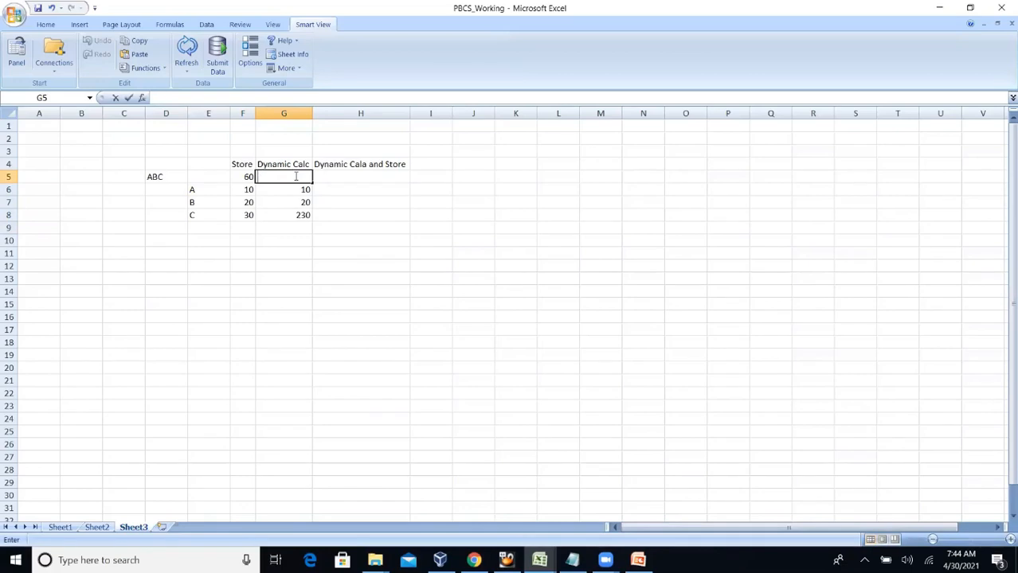
{"action": "type", "text": "$"}
{"action": "key", "text": "BackSpace"}
{"action": "type", "text": "#Missing"}
{"action": "key", "text": "Return"}
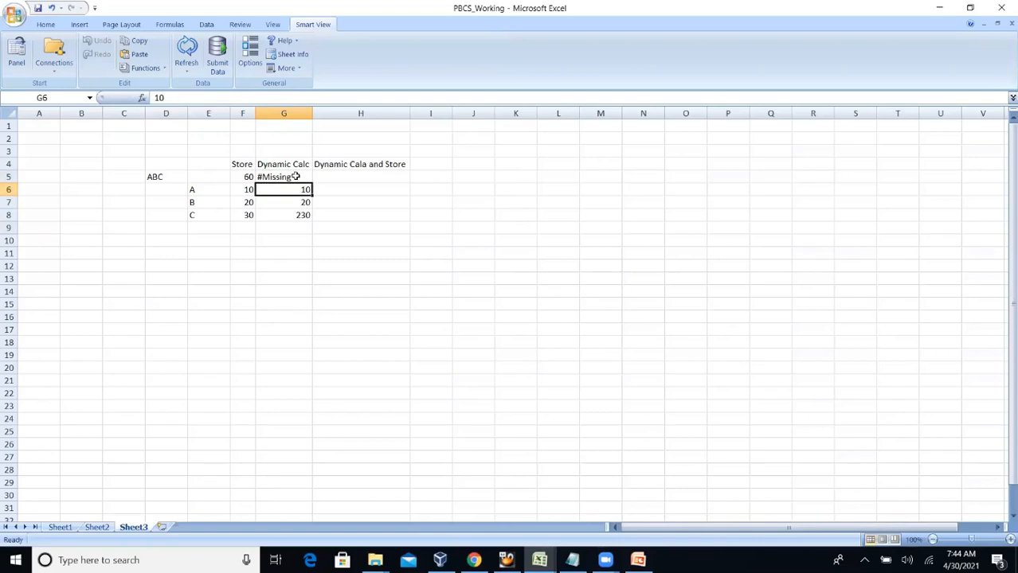
{"action": "left_click", "coordinate": [251, 305]}
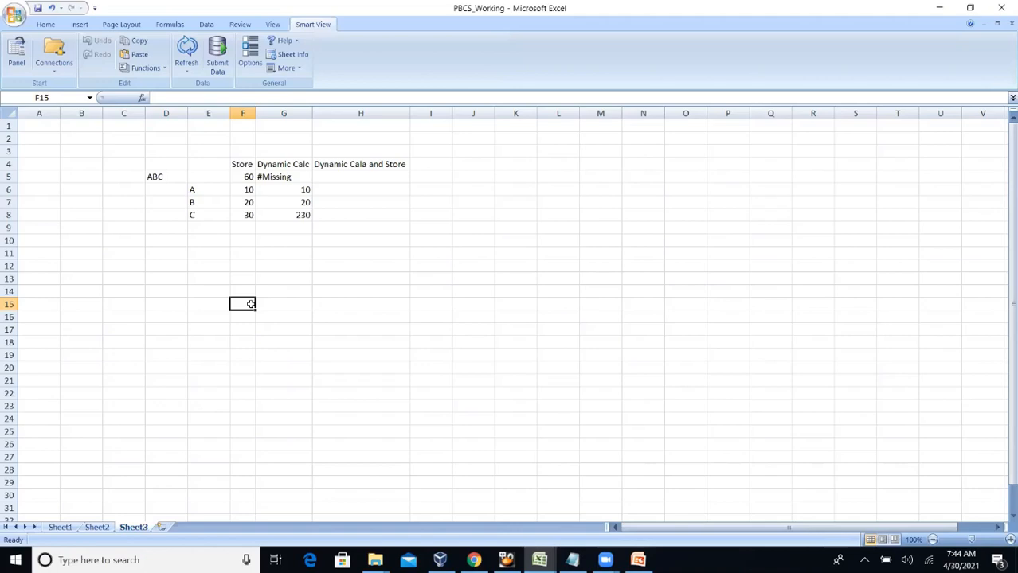
Correct the Dynamic Calc values to 30 for C and 60 for the parent ABC.
{"action": "left_click", "coordinate": [300, 217]}
{"action": "key", "text": "ctrl+z"}
{"action": "left_click", "coordinate": [287, 175]}
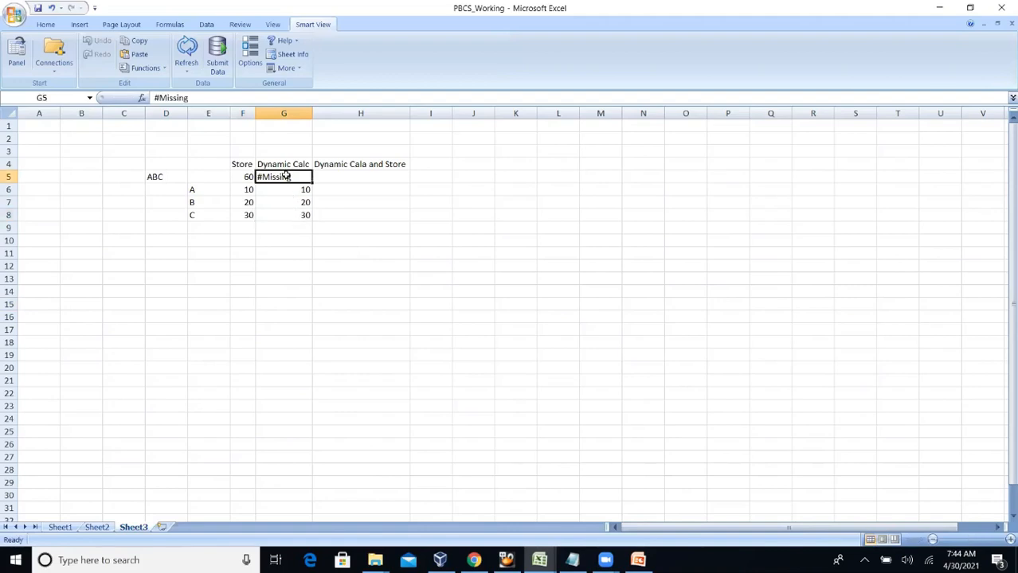
{"action": "type", "text": "60"}
{"action": "key", "text": "Return"}
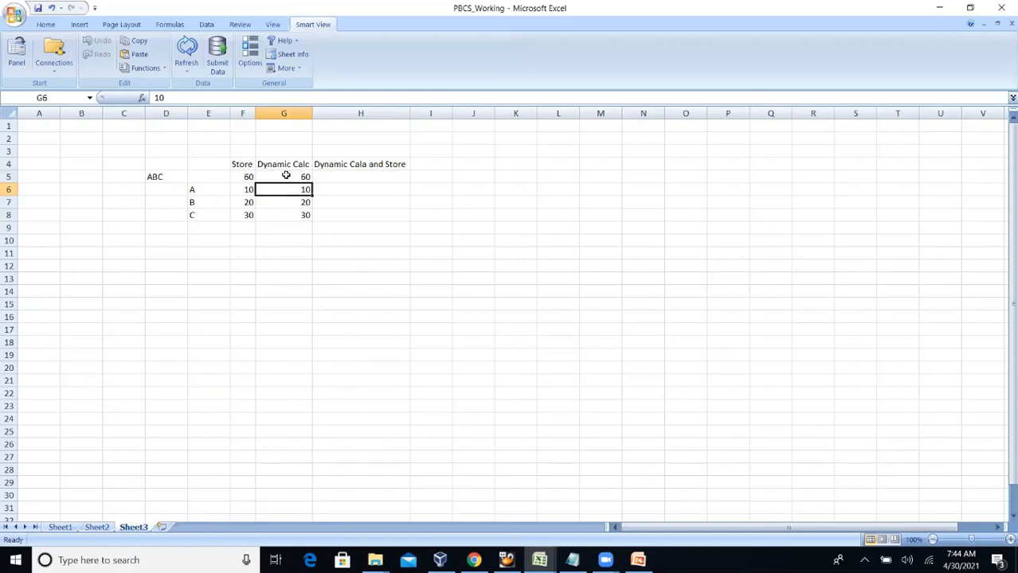
{"action": "left_click", "coordinate": [286, 176]}
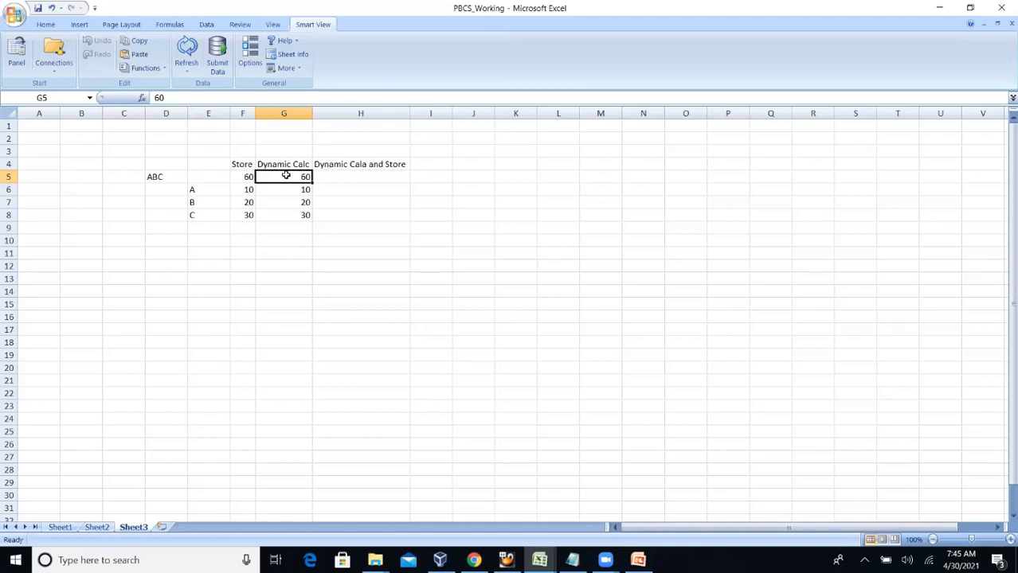
Enter the label ABC in F13 and its formula text (A+B)/C in G13.
{"action": "left_click", "coordinate": [250, 277]}
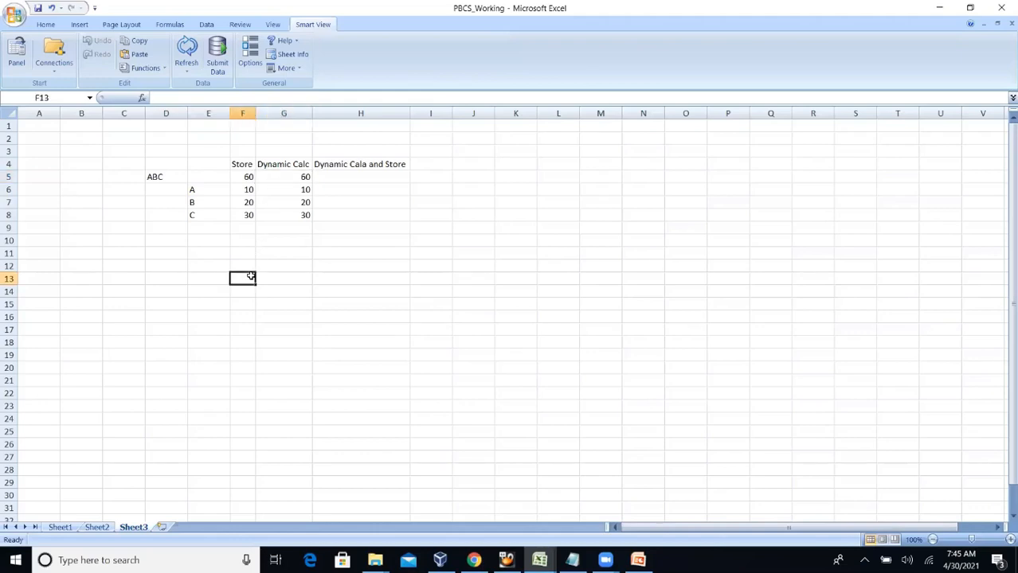
{"action": "type", "text": "ABC"}
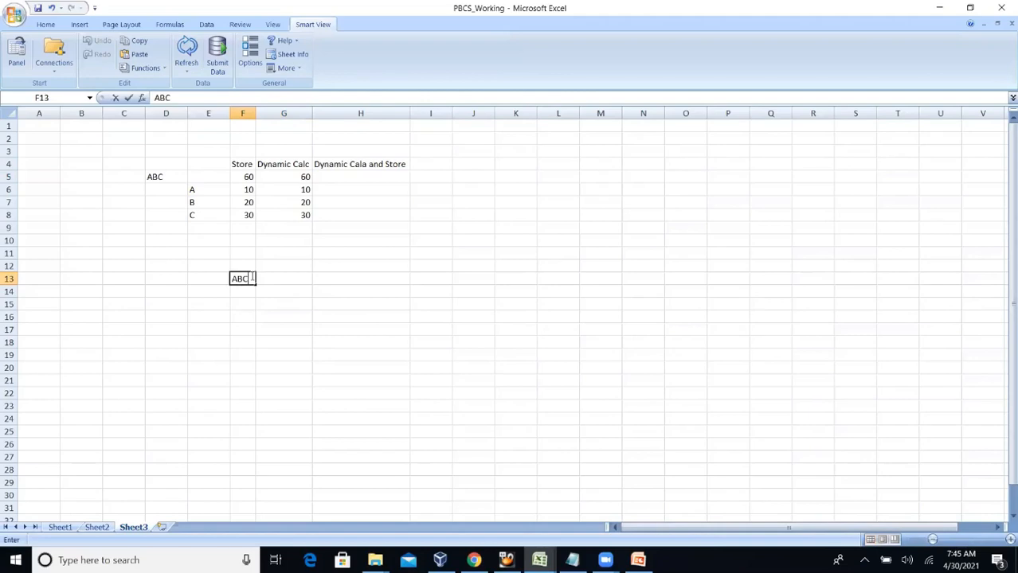
{"action": "key", "text": "Tab"}
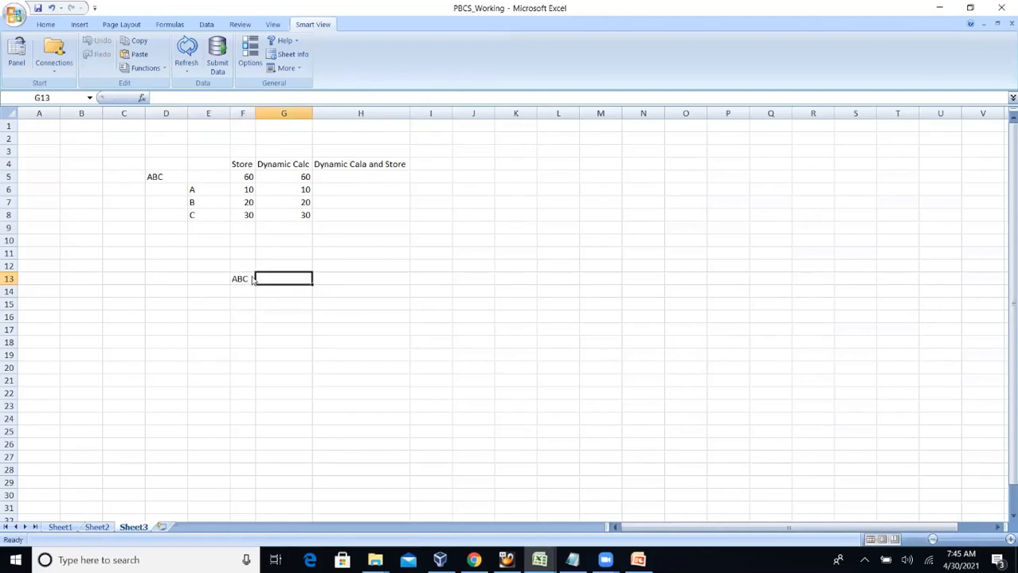
{"action": "type", "text": "("}
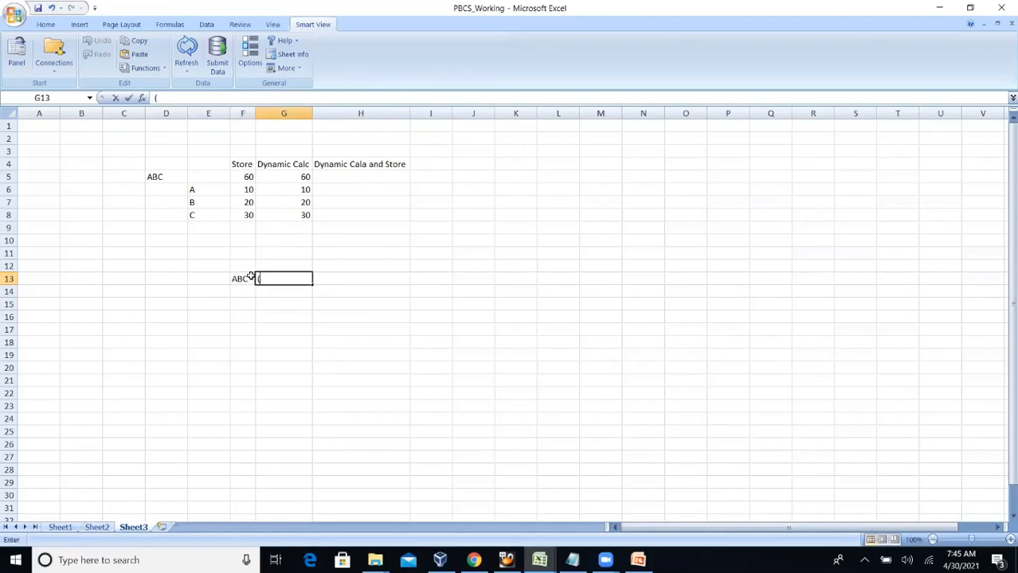
{"action": "type", "text": "A+B)/30"}
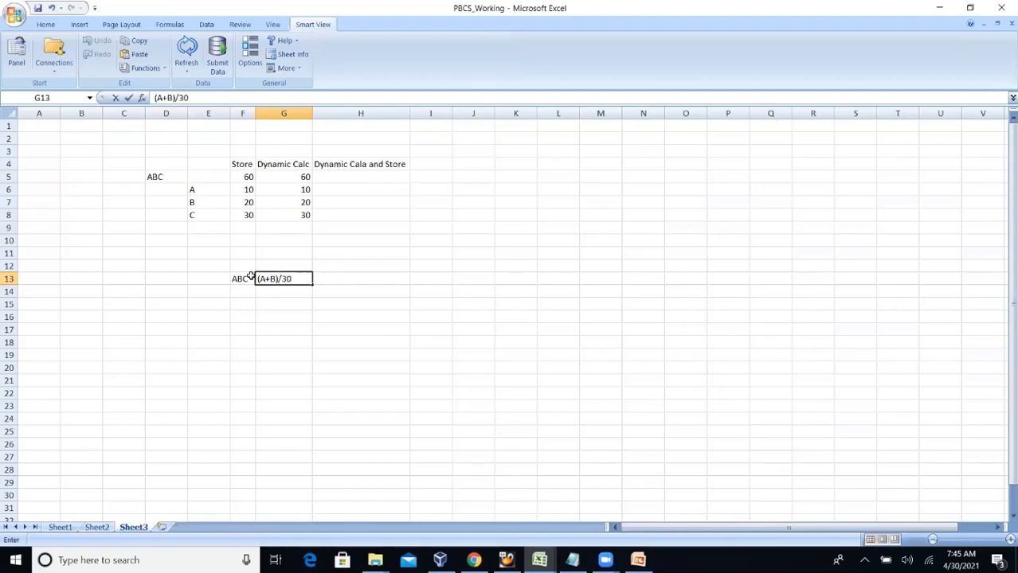
{"action": "key", "text": "BackSpace"}
{"action": "key", "text": "BackSpace"}
{"action": "type", "text": "C"}
{"action": "key", "text": "Return"}
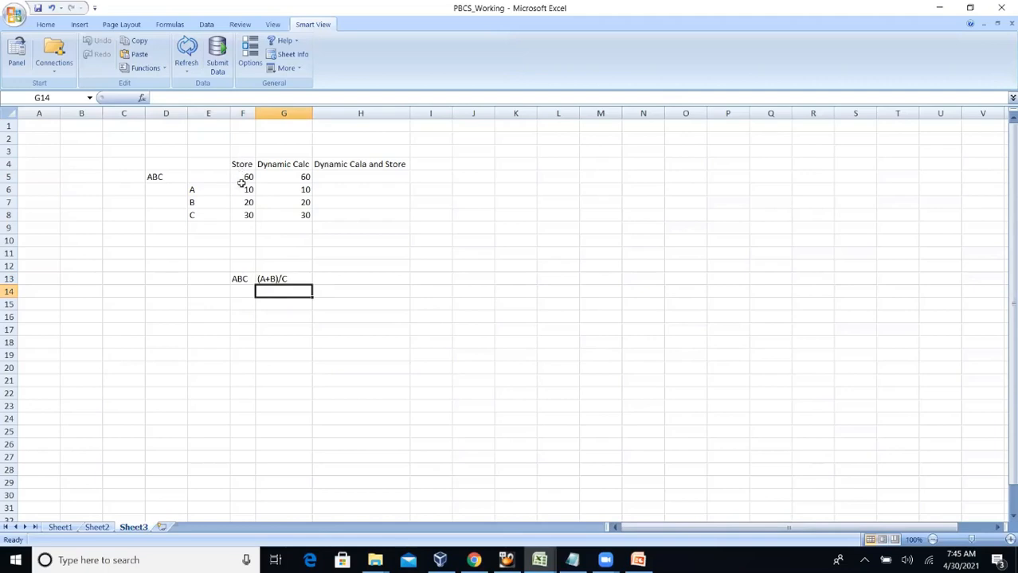
Calculate the ABC formula in H13 as =(10+20)/30, using the Store values of A, B and C.
{"action": "left_click_drag", "start_coordinate": [243, 190], "coordinate": [248, 213]}
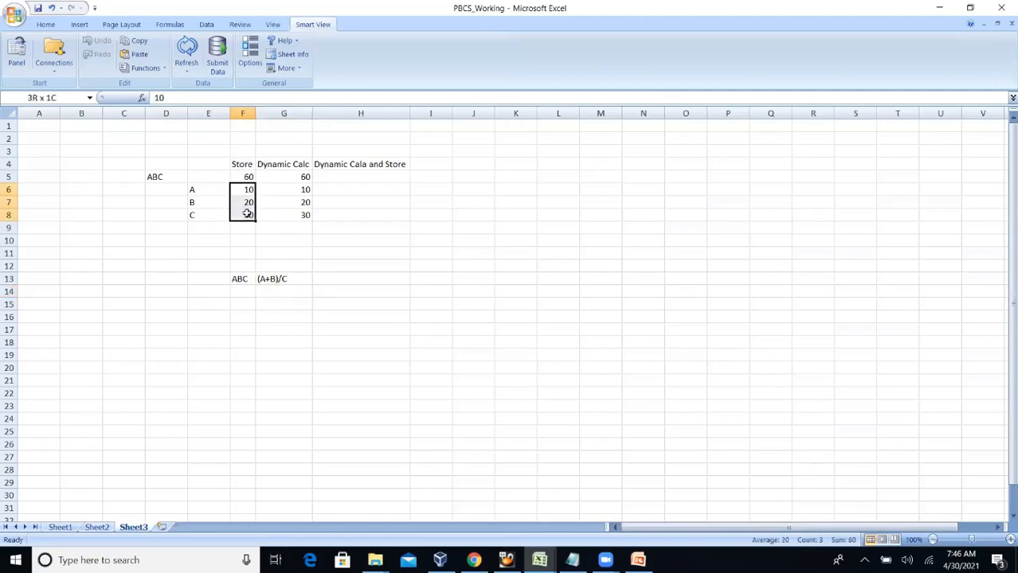
{"action": "left_click", "coordinate": [246, 177]}
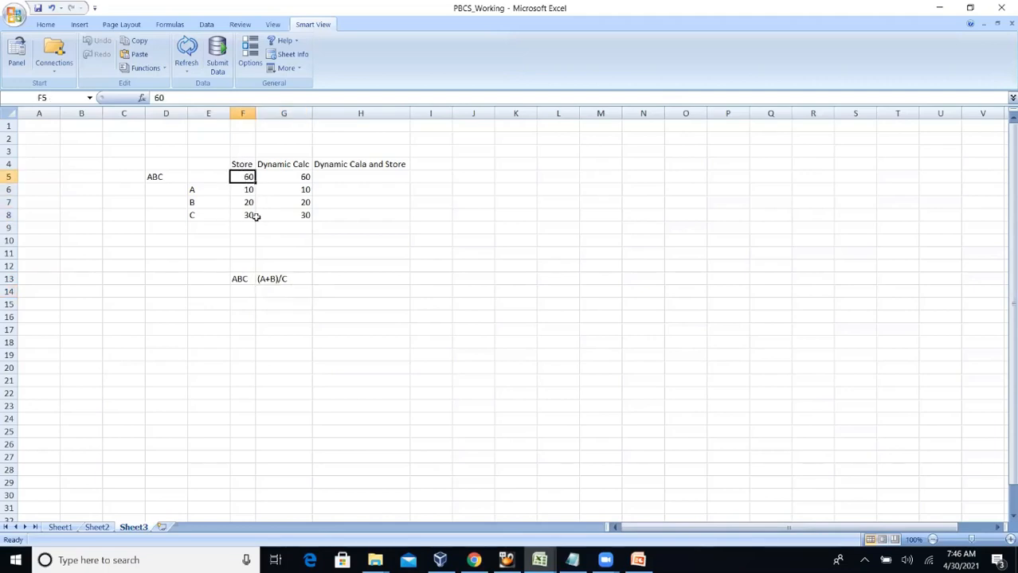
{"action": "left_click", "coordinate": [247, 277]}
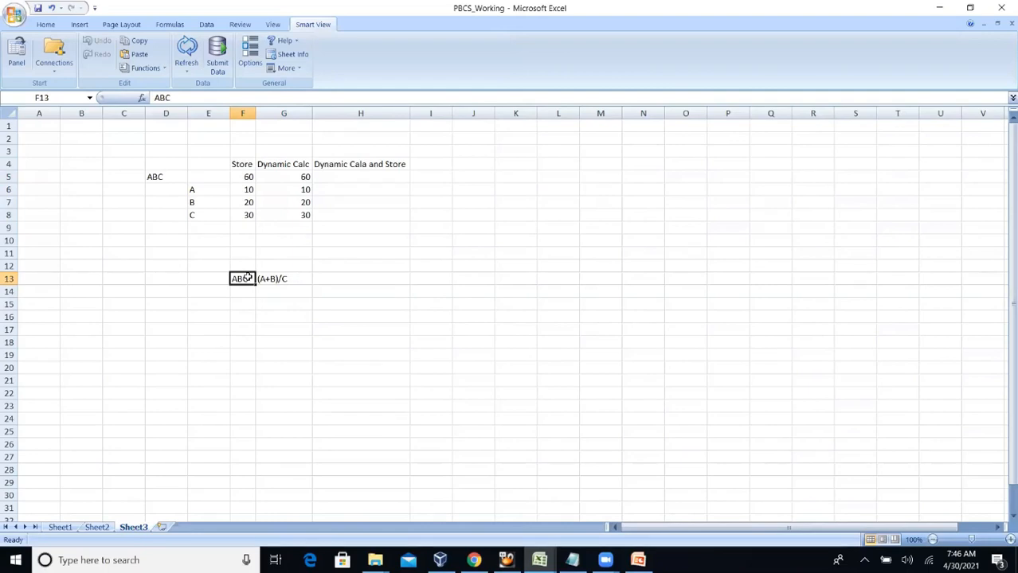
{"action": "left_click", "coordinate": [355, 281]}
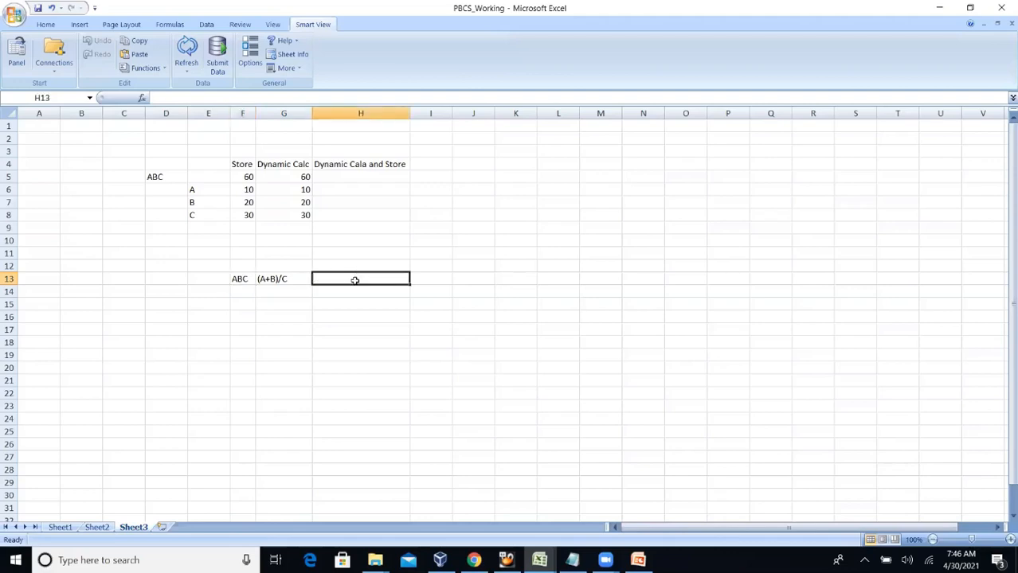
{"action": "type", "text": "=("}
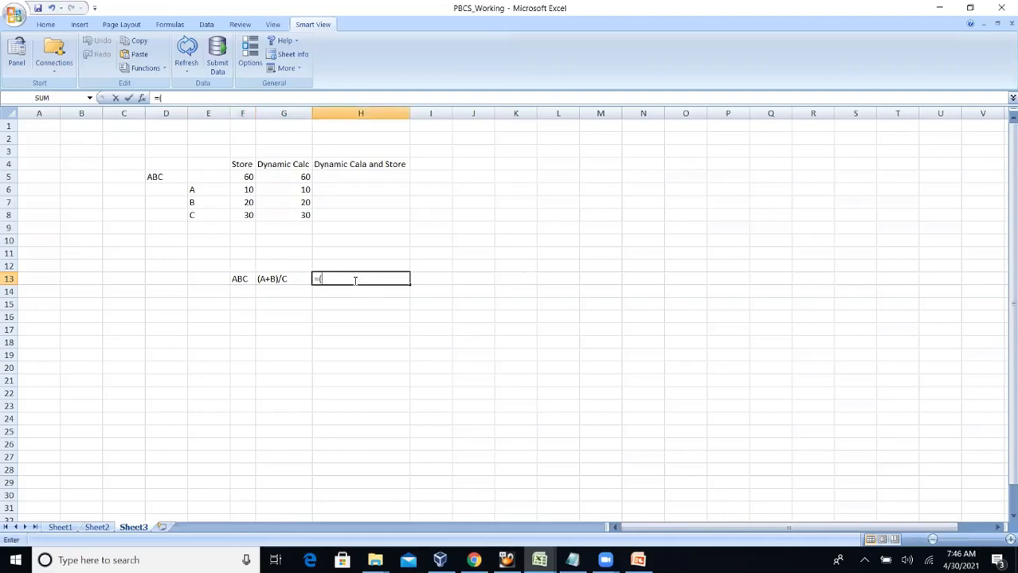
{"action": "type", "text": "10+20)/30"}
{"action": "key", "text": "Return"}
{"action": "left_click", "coordinate": [356, 277]}
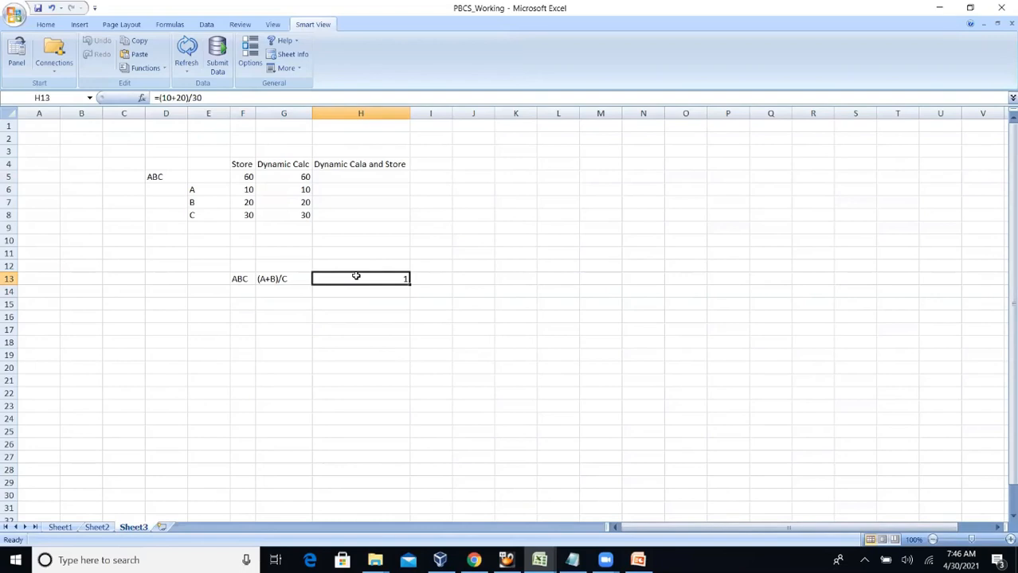
{"action": "left_click", "coordinate": [273, 177]}
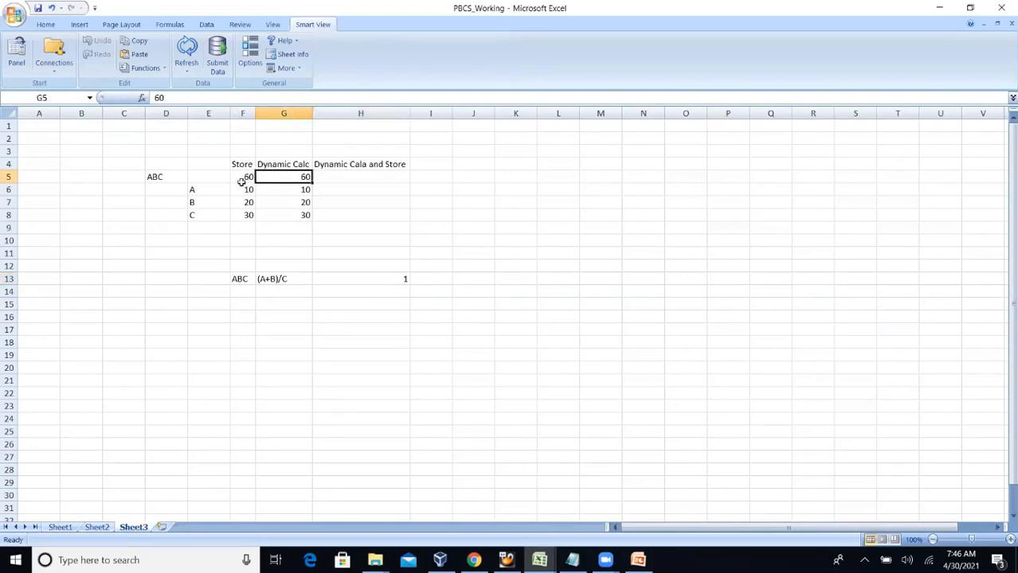
{"action": "left_click_drag", "start_coordinate": [212, 187], "coordinate": [206, 206]}
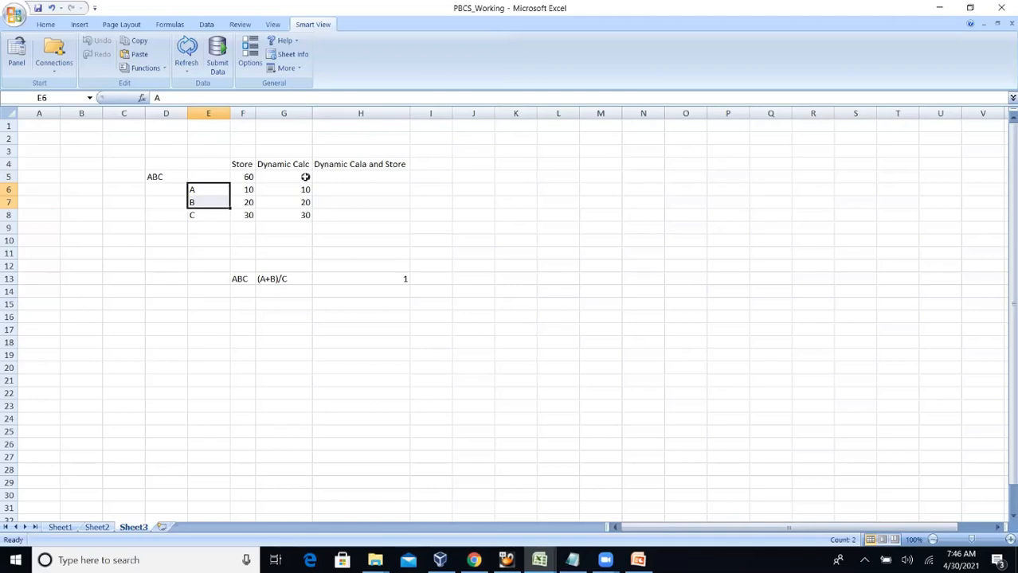
{"action": "left_click", "coordinate": [365, 167]}
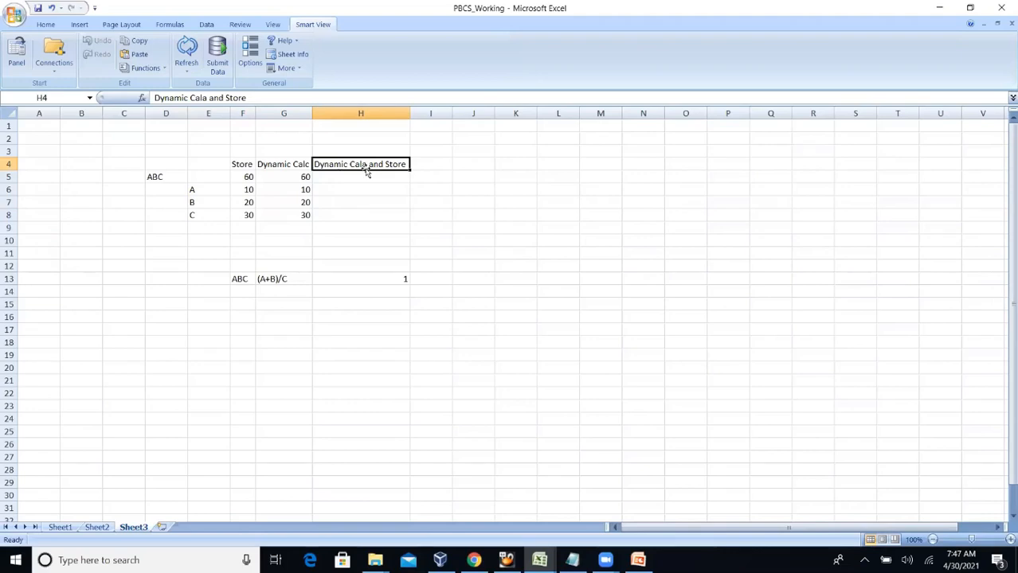
{"action": "left_click", "coordinate": [242, 165]}
{"action": "left_click", "coordinate": [279, 167]}
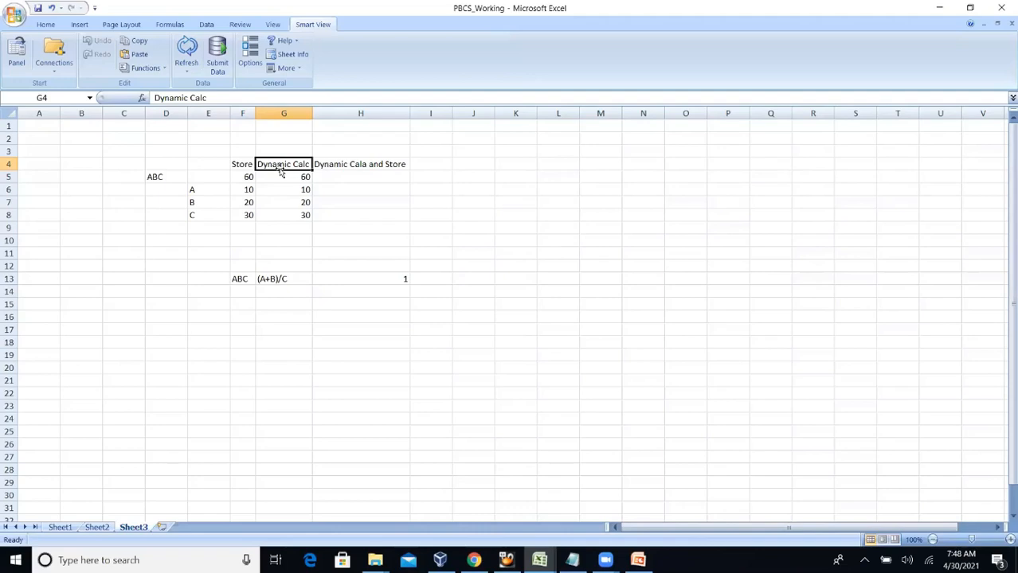
Change A's value in the Store column to 15.
{"action": "left_click", "coordinate": [243, 189]}
{"action": "type", "text": "15"}
{"action": "key", "text": "Return"}
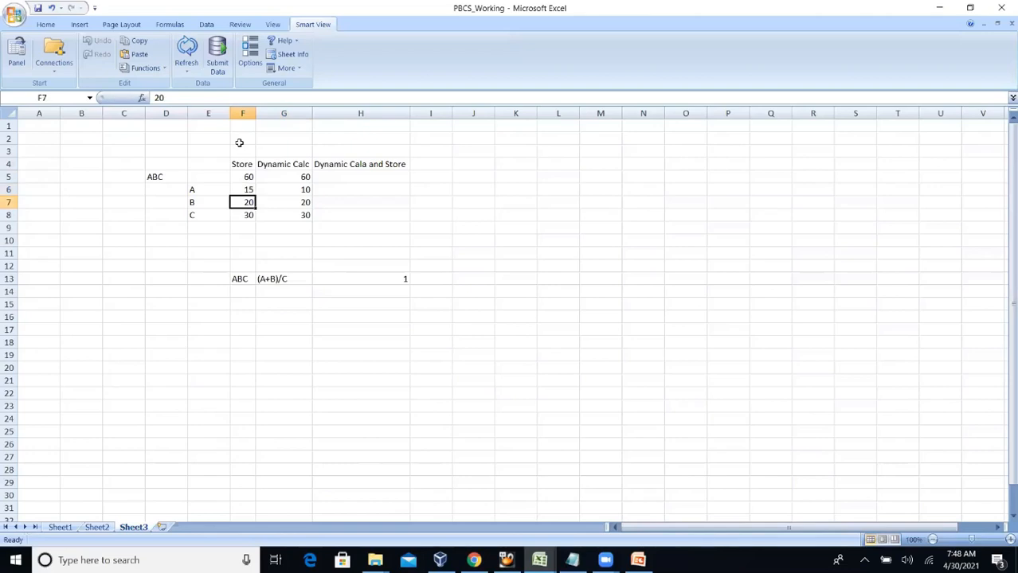
{"action": "left_click", "coordinate": [251, 177]}
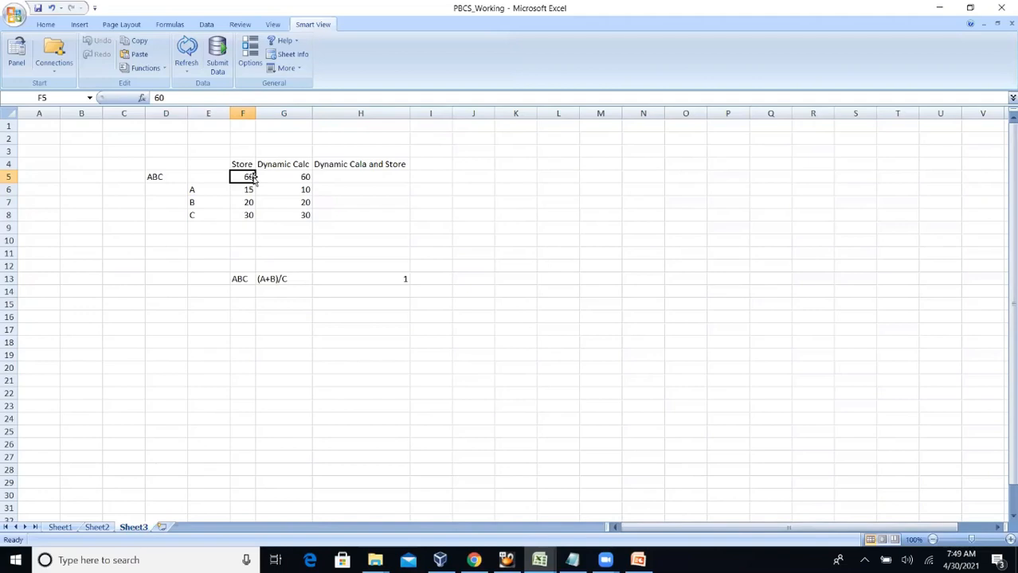
Set A's Dynamic Calc value to 15 and update the parent ABC in that column to 65.
{"action": "left_click", "coordinate": [296, 188]}
{"action": "type", "text": "15"}
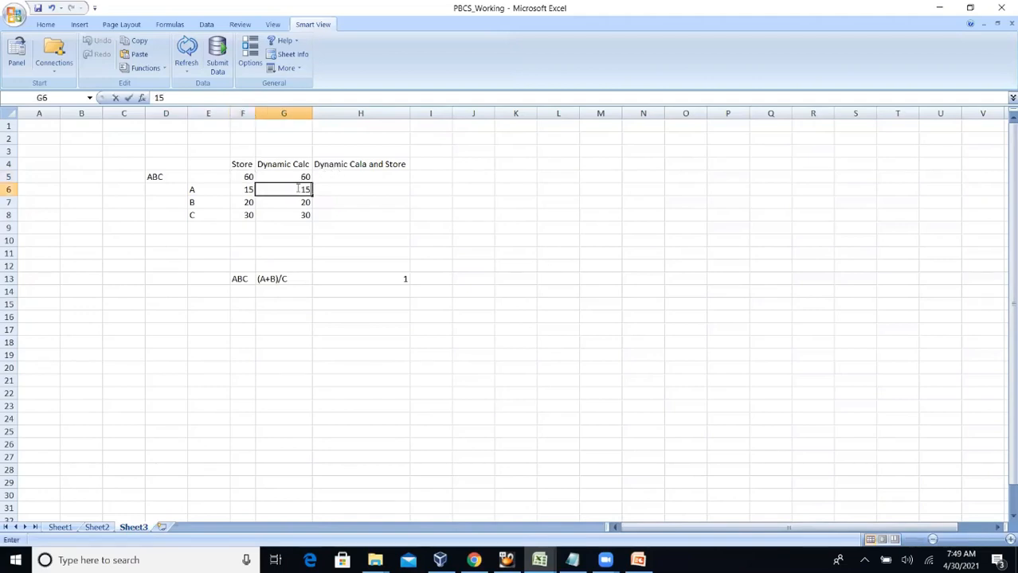
{"action": "left_click", "coordinate": [299, 160]}
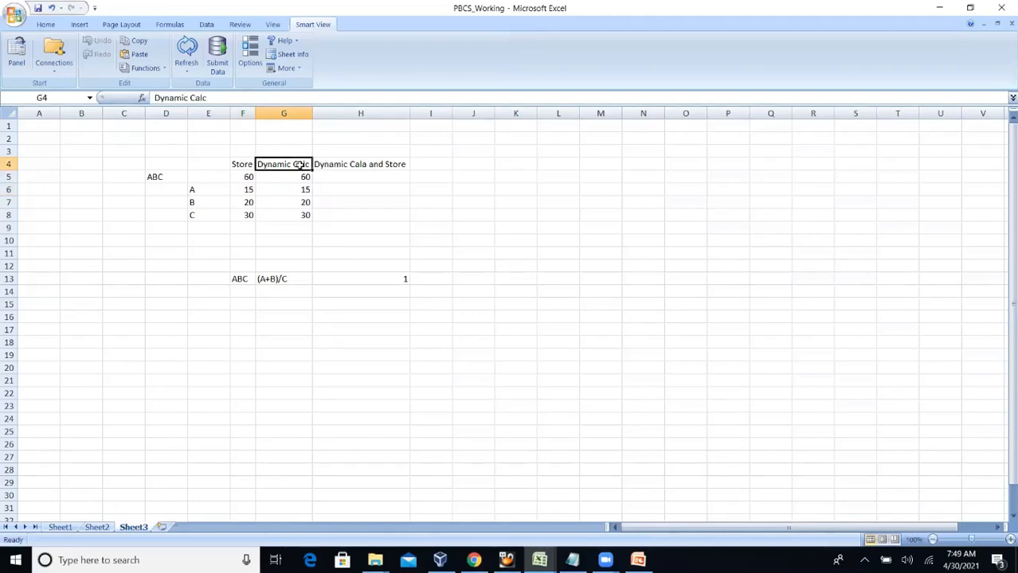
{"action": "left_click", "coordinate": [303, 174]}
{"action": "left_click", "coordinate": [194, 98]}
{"action": "key", "text": "BackSpace"}
{"action": "type", "text": "5"}
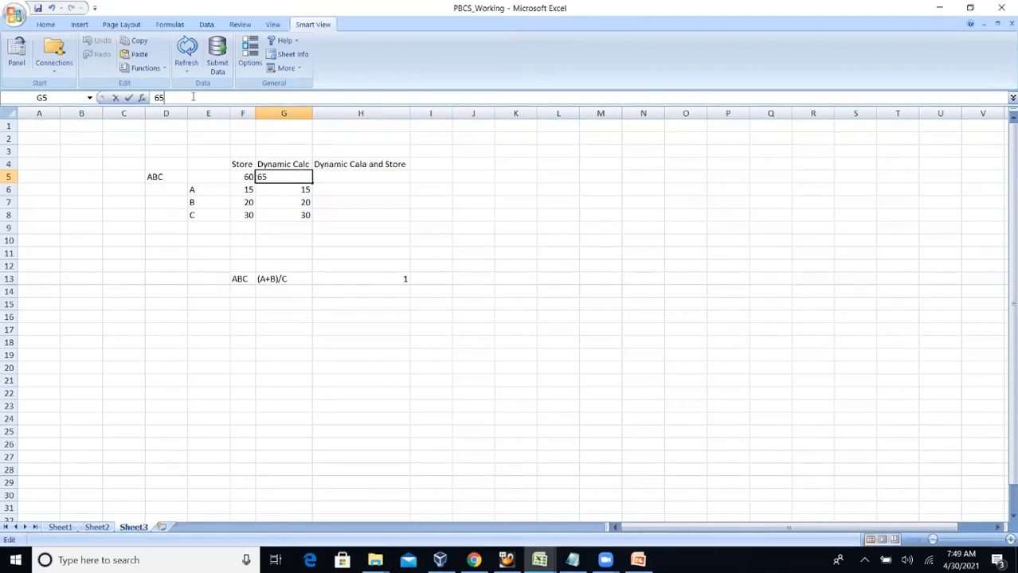
{"action": "key", "text": "Return"}
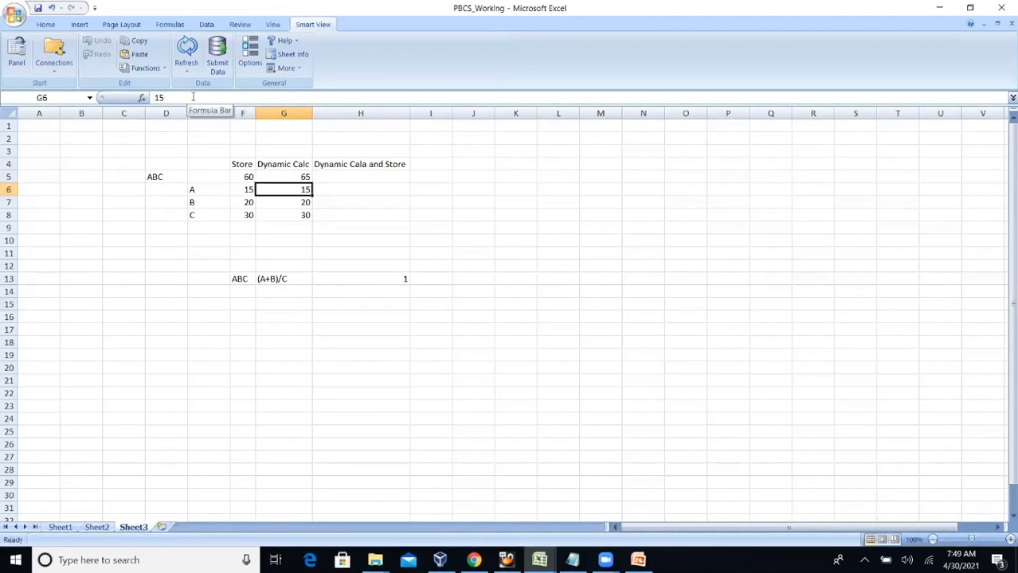
{"action": "left_click", "coordinate": [380, 162]}
{"action": "left_click", "coordinate": [356, 178]}
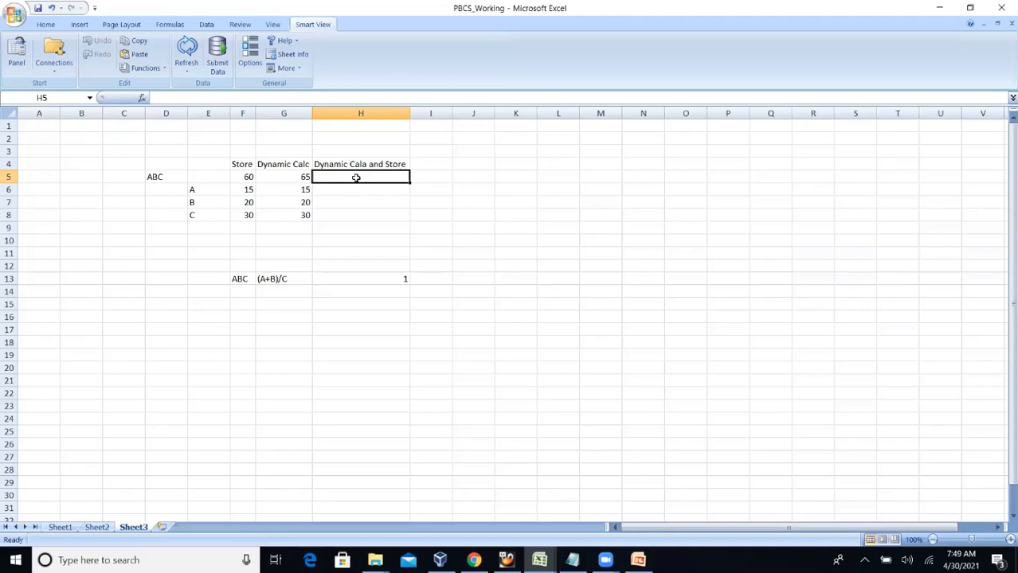
{"action": "left_click", "coordinate": [244, 165]}
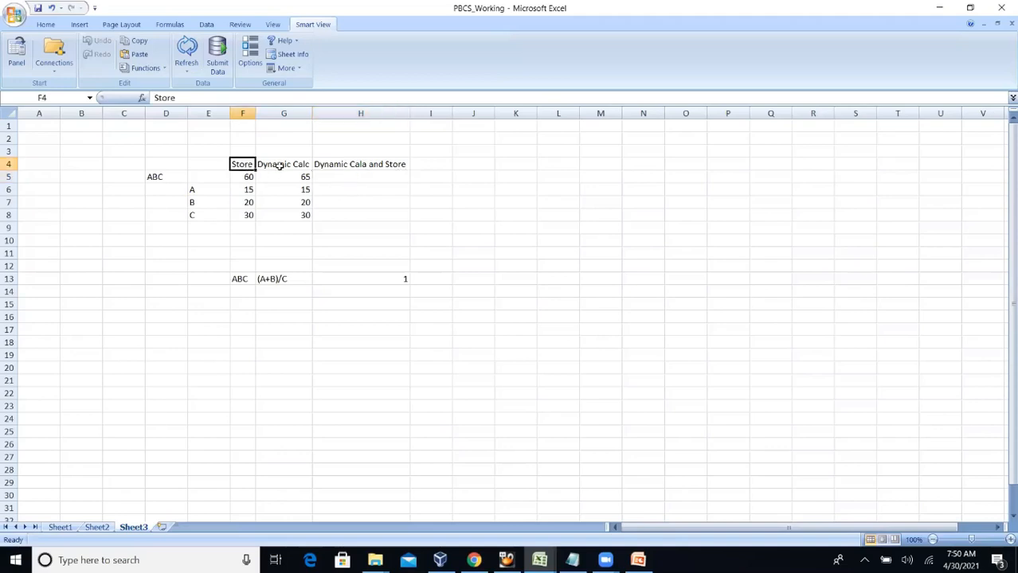
{"action": "left_click", "coordinate": [278, 165]}
{"action": "left_click", "coordinate": [326, 176]}
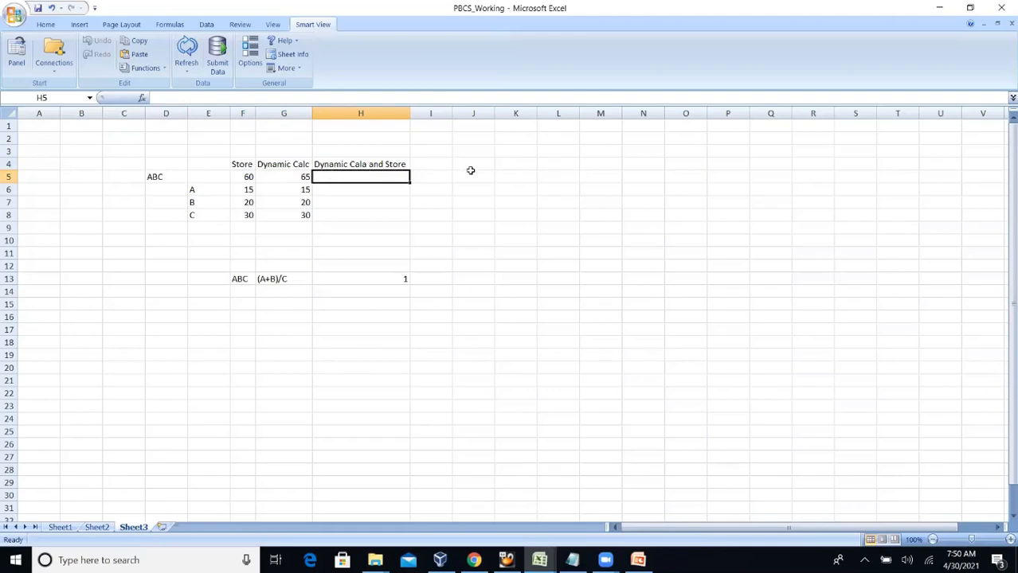
Clear the storage example in D4:H14 and enter the heading Never Share in D5.
{"action": "left_click_drag", "start_coordinate": [168, 162], "coordinate": [378, 293]}
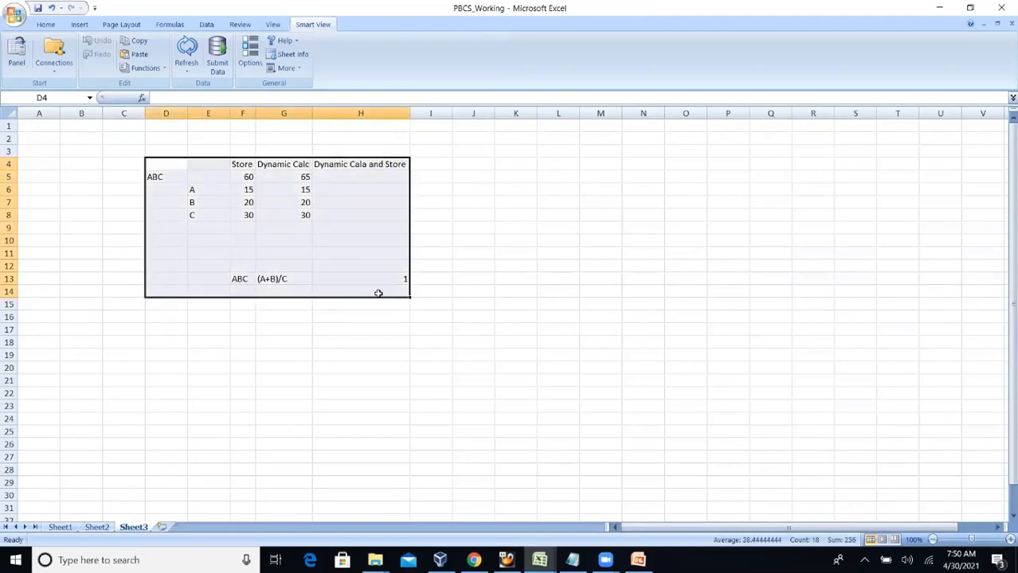
{"action": "key", "text": "Delete"}
{"action": "left_click", "coordinate": [172, 177]}
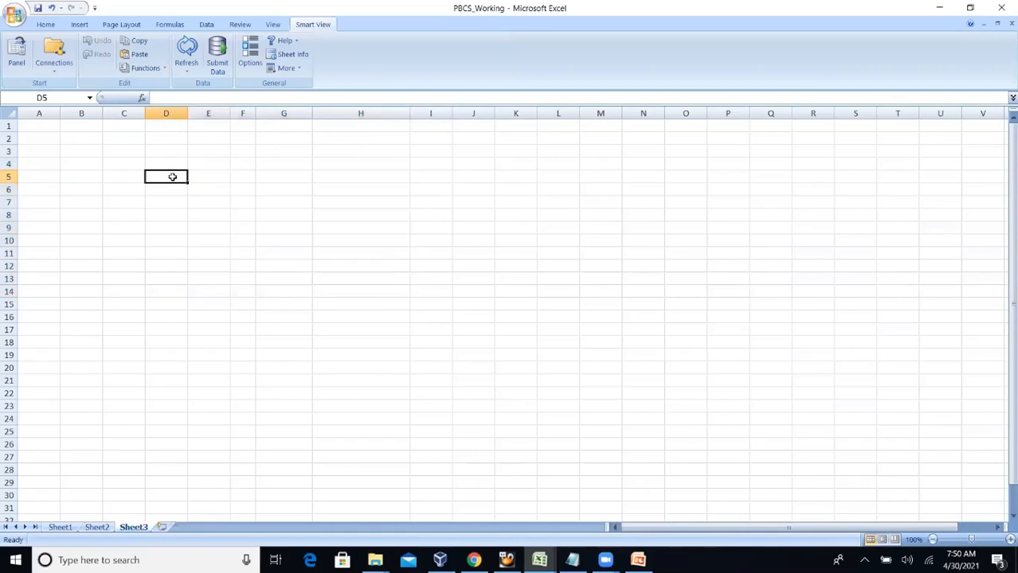
{"action": "type", "text": "Ne"}
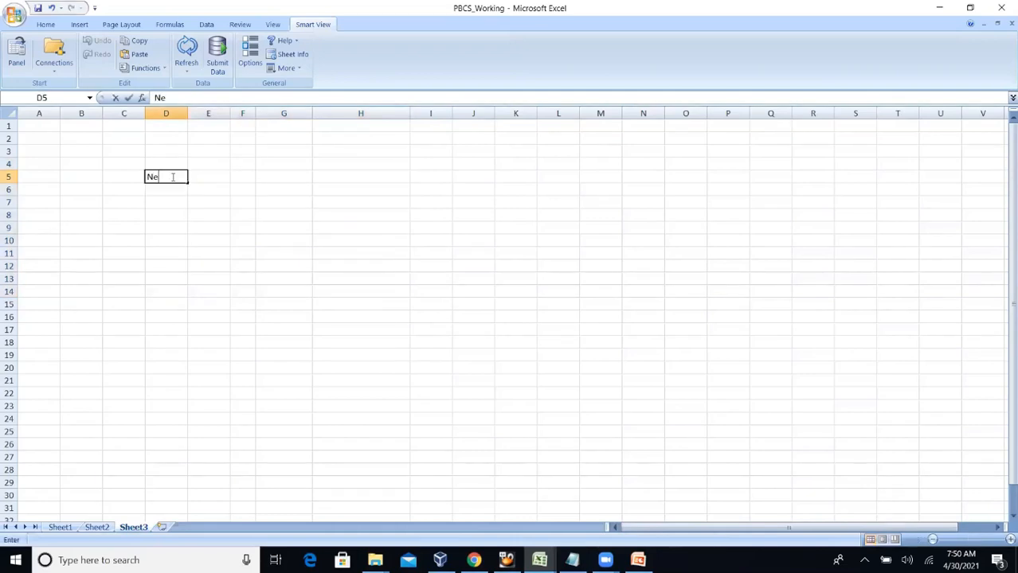
{"action": "type", "text": "ver Share"}
{"action": "key", "text": "Right"}
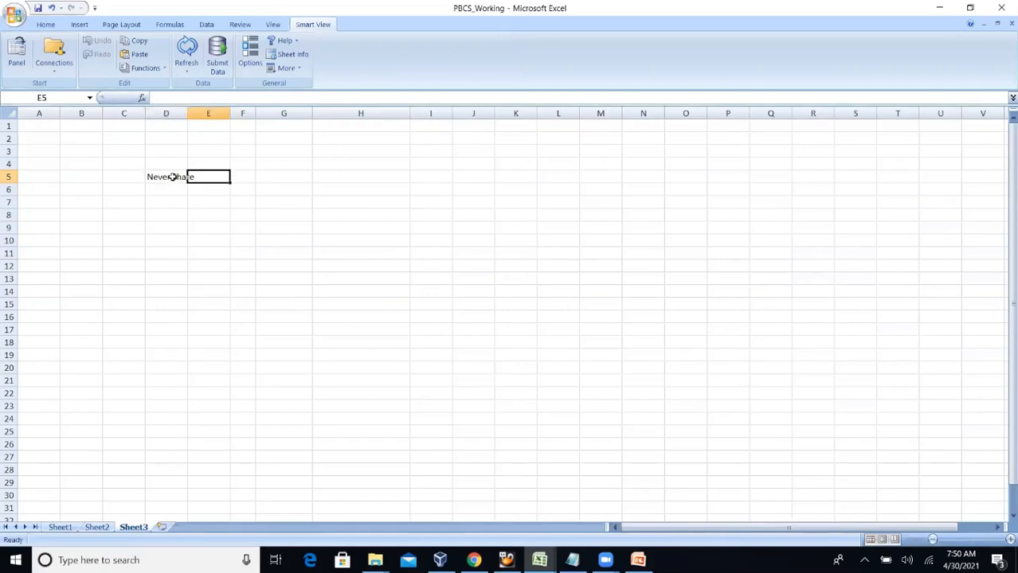
Enter the parent member ABC in F5 and its single child A in G6.
{"action": "key", "text": "Down"}
{"action": "key", "text": "Right"}
{"action": "key", "text": "Up"}
{"action": "type", "text": "ABC"}
{"action": "key", "text": "Return"}
{"action": "key", "text": "Right"}
{"action": "type", "text": "A"}
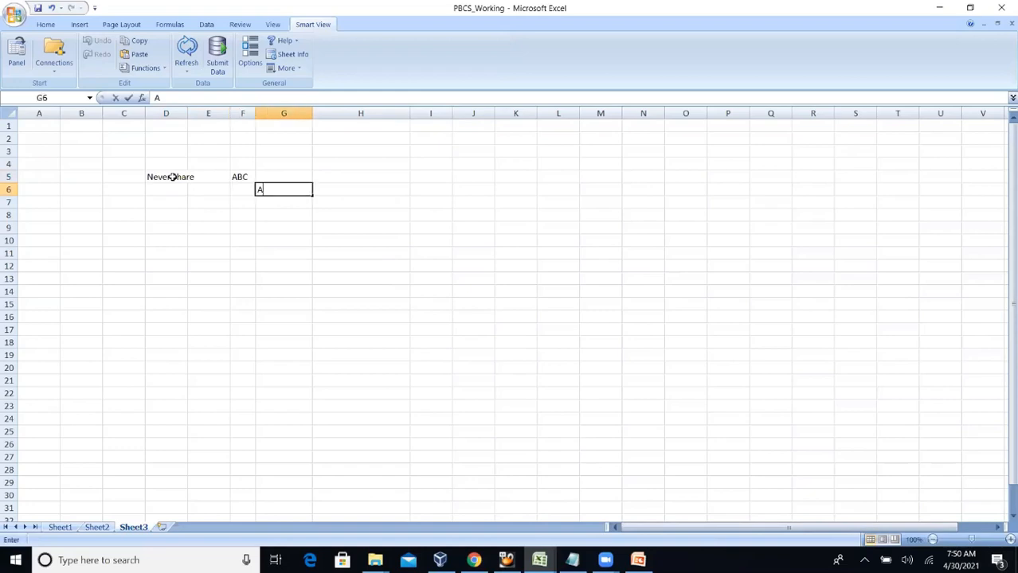
{"action": "key", "text": "Return"}
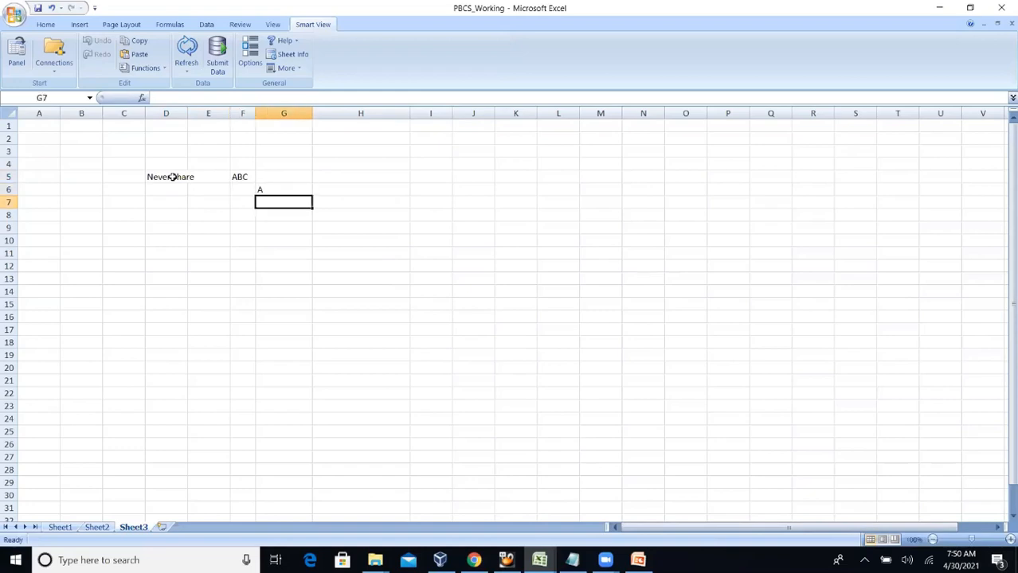
Enter 100 for the child A in H6 and 100 for the parent ABC in H5.
{"action": "left_click", "coordinate": [326, 190]}
{"action": "type", "text": "100"}
{"action": "key", "text": "Return"}
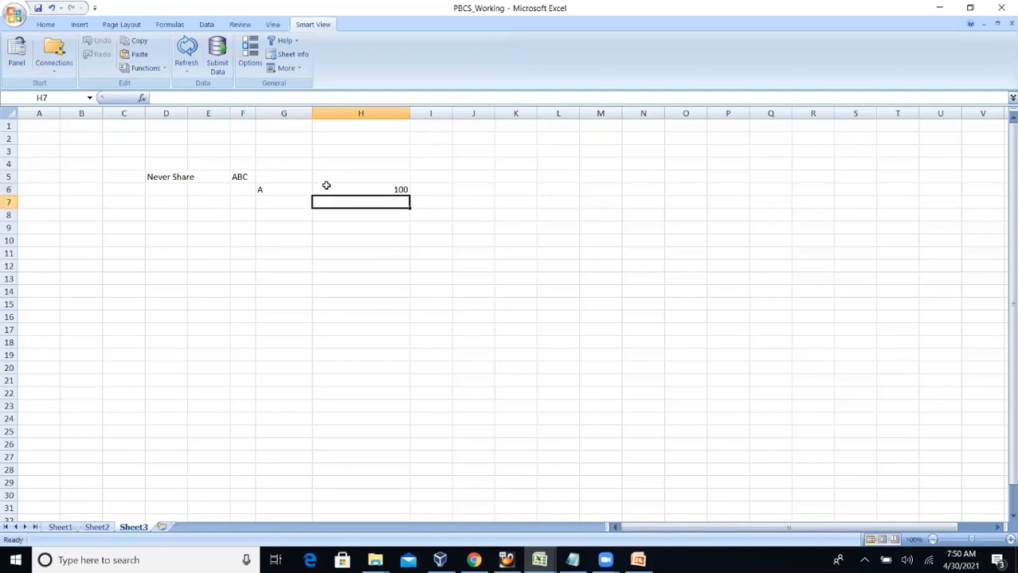
{"action": "key", "text": "Up"}
{"action": "key", "text": "Up"}
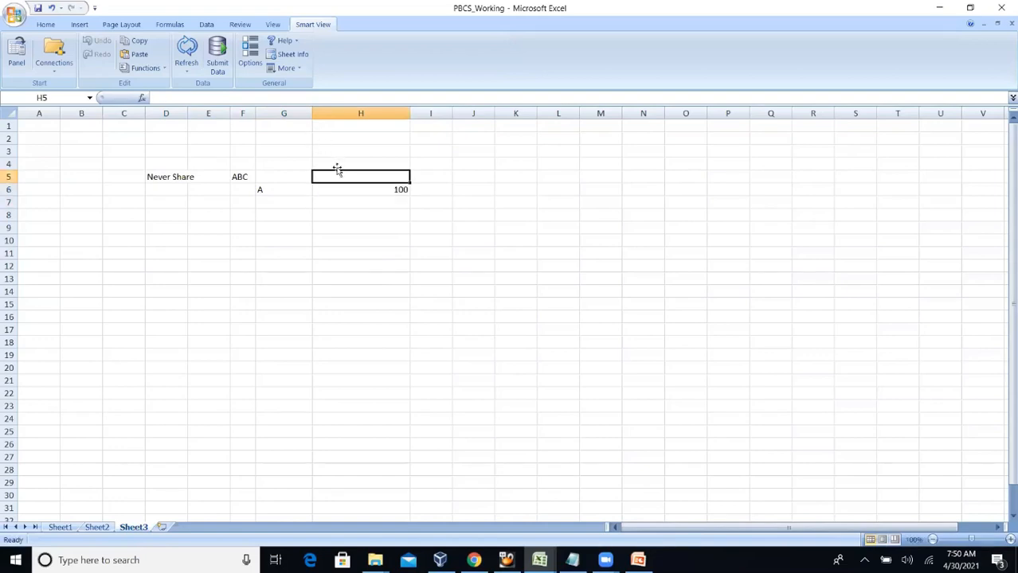
{"action": "type", "text": "100"}
{"action": "key", "text": "Return"}
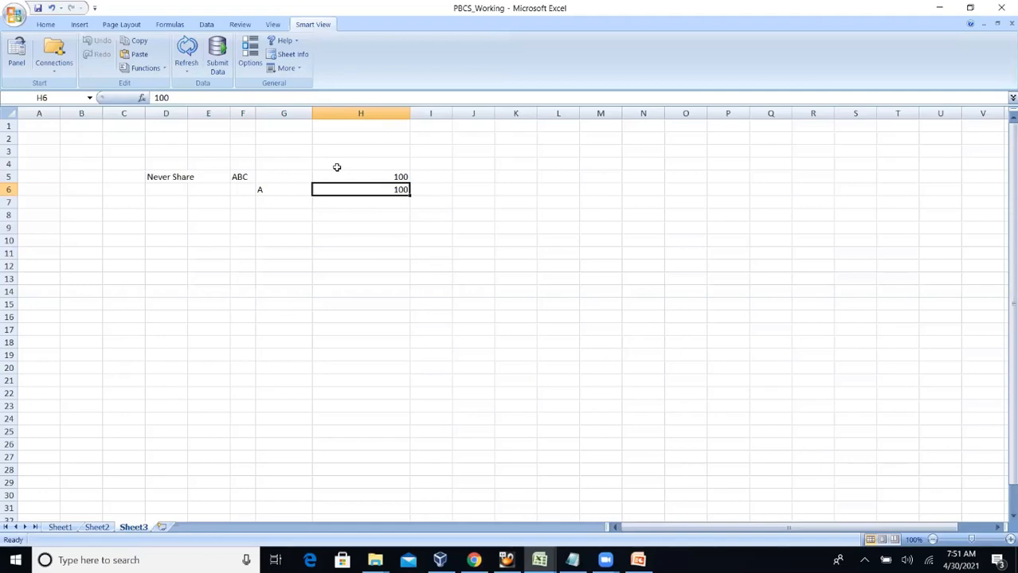
Label the child A as Never Share in I6, beside its value.
{"action": "left_click", "coordinate": [430, 188]}
{"action": "type", "text": "Nev"}
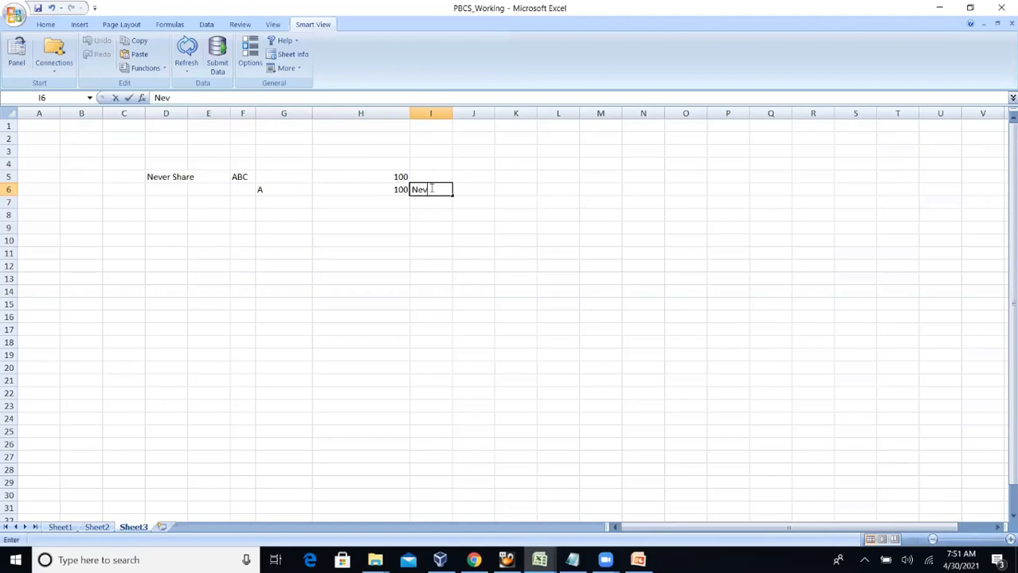
{"action": "type", "text": "er Share"}
{"action": "key", "text": "Return"}
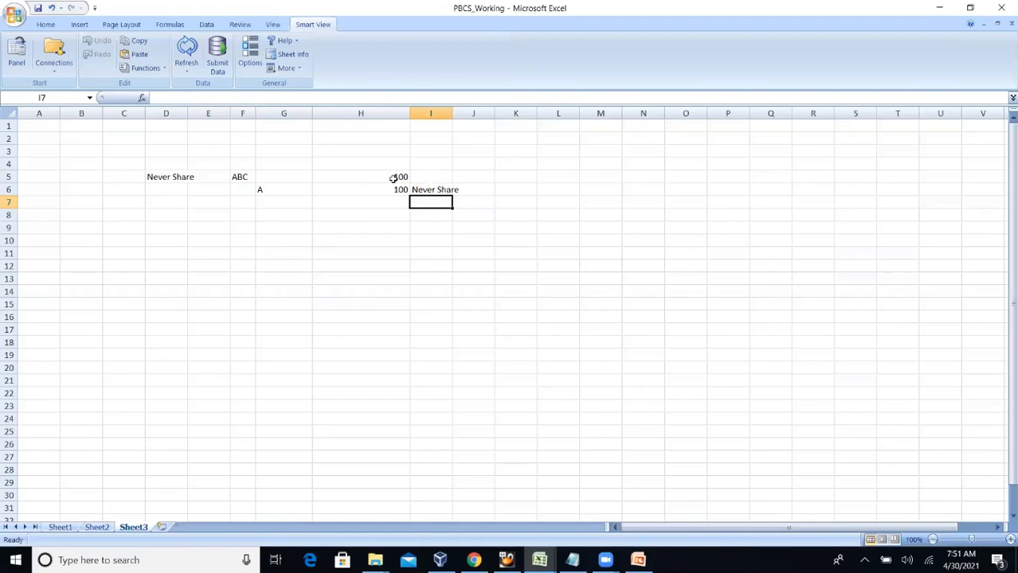
{"action": "left_click", "coordinate": [392, 176]}
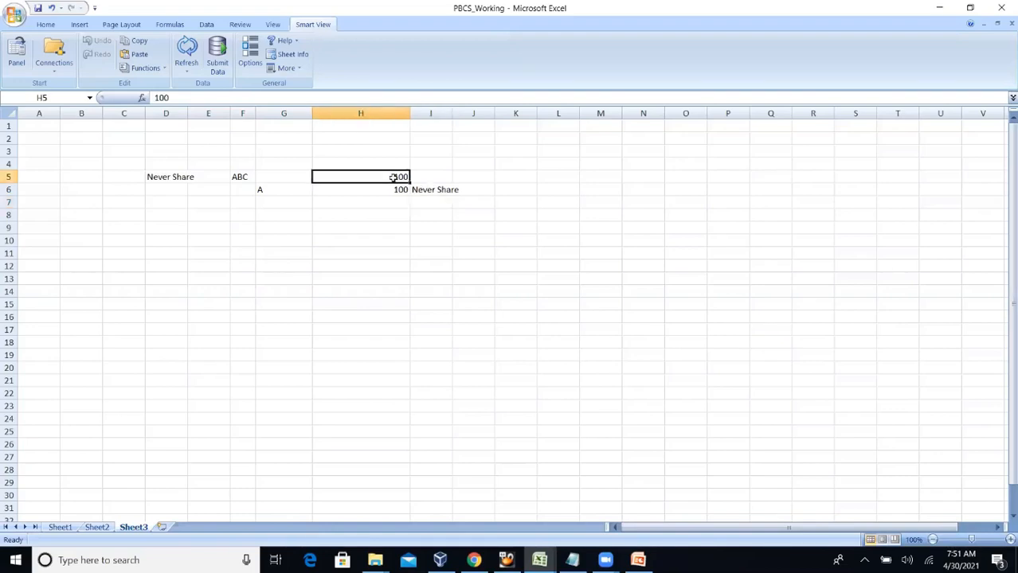
{"action": "left_click", "coordinate": [280, 198]}
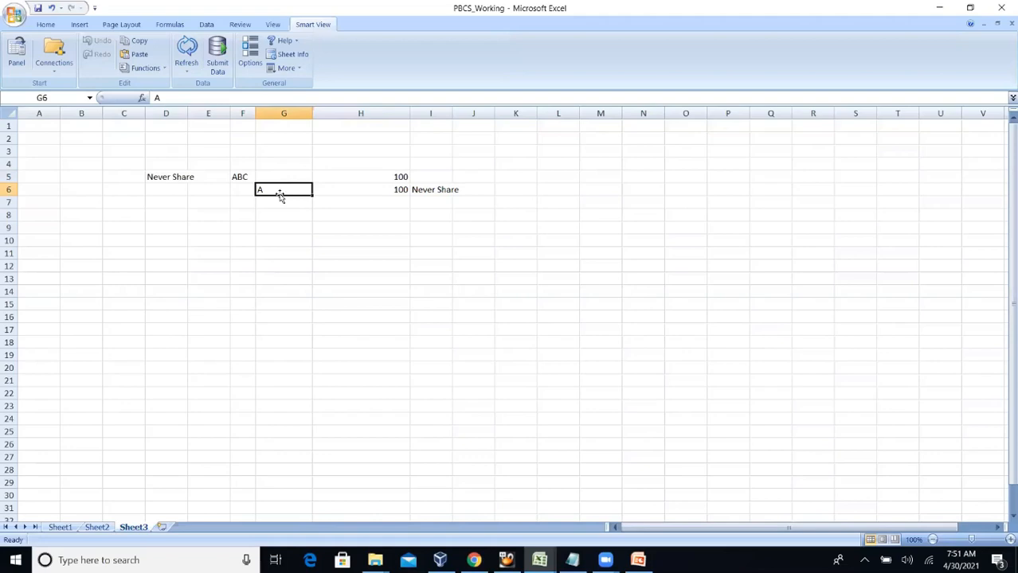
{"action": "left_click", "coordinate": [430, 191]}
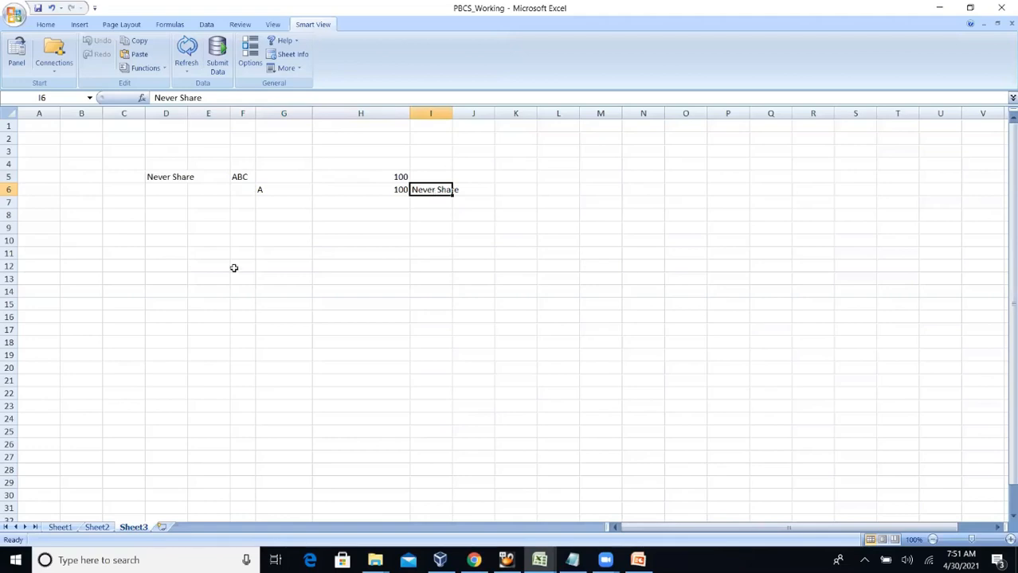
Enter the heading Shared Memebr in D9 and widen column D to fit it.
{"action": "left_click", "coordinate": [156, 231]}
{"action": "type", "text": "Shared Memebr"}
{"action": "key", "text": "Return"}
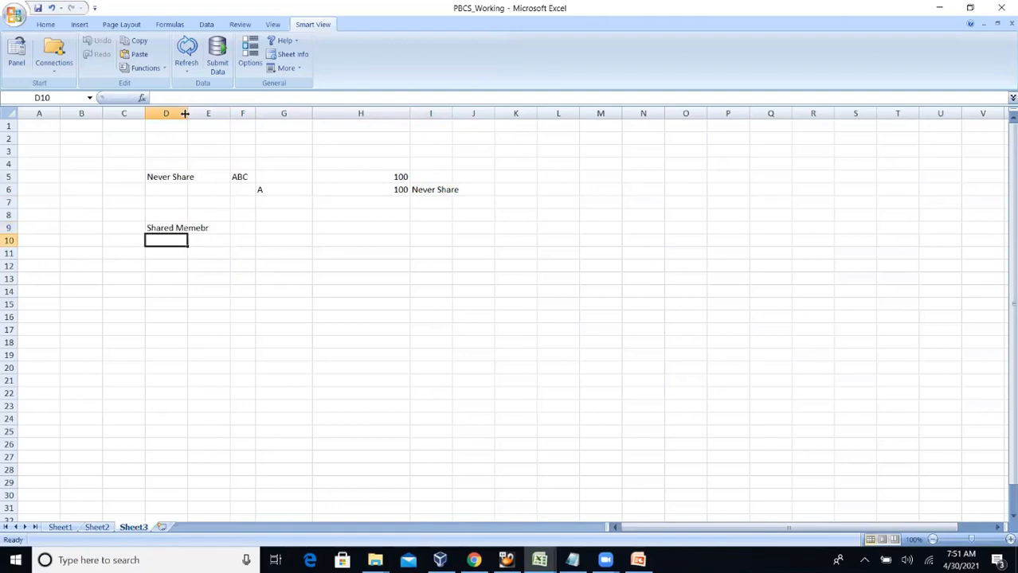
{"action": "left_click_drag", "start_coordinate": [184, 113], "coordinate": [212, 114]}
Enter the parent member ABC in F9 for the shared member example.
{"action": "left_click", "coordinate": [264, 229]}
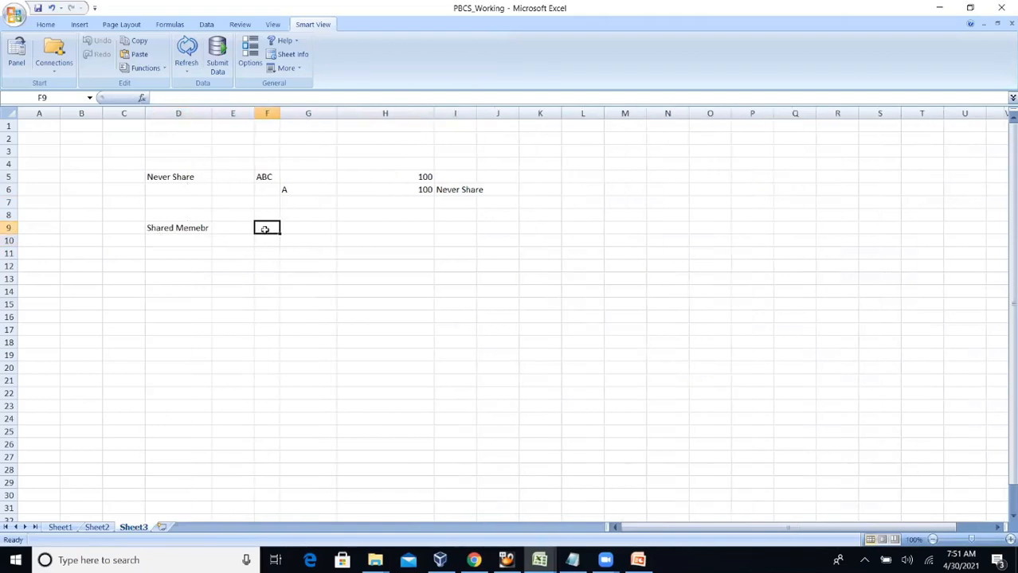
{"action": "type", "text": "ABC"}
{"action": "key", "text": "Return"}
List the child members A, B, C and D under the shared example's ABC in G10:G13.
{"action": "left_click", "coordinate": [264, 229]}
{"action": "key", "text": "Right"}
{"action": "key", "text": "Down"}
{"action": "type", "text": "A"}
{"action": "key", "text": "Return"}
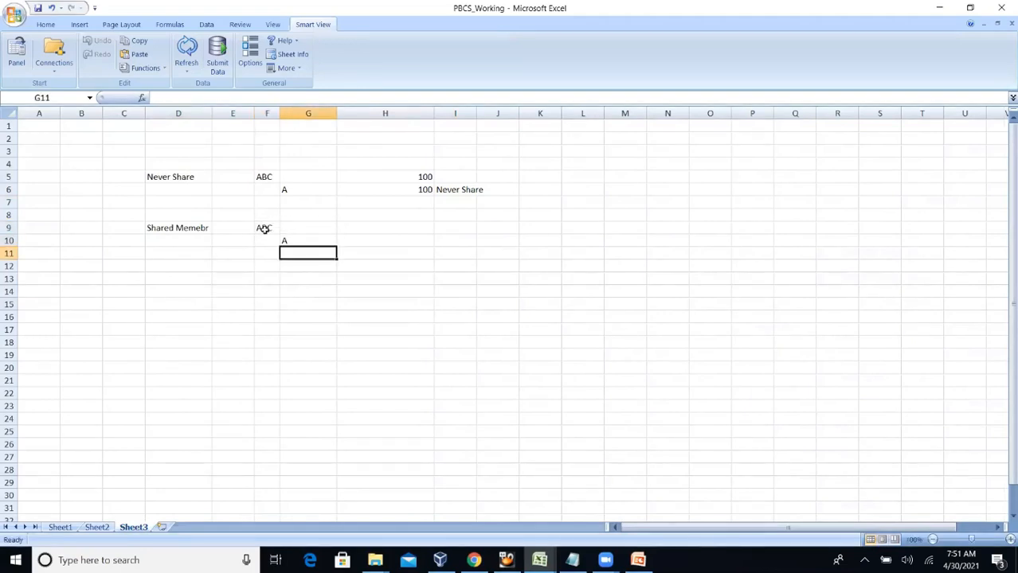
{"action": "type", "text": "B"}
{"action": "key", "text": "Return"}
{"action": "type", "text": "C"}
{"action": "key", "text": "Return"}
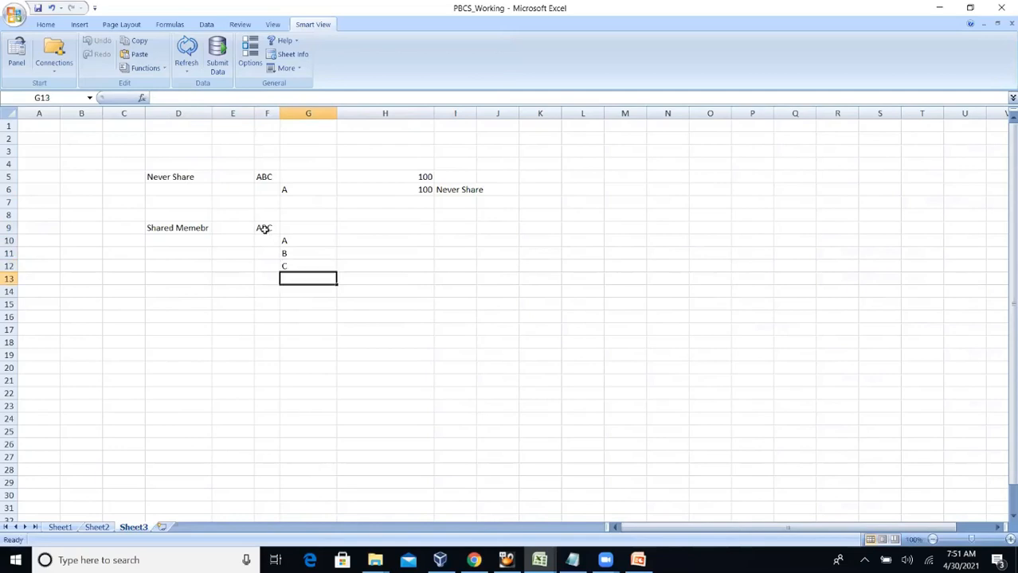
{"action": "type", "text": "D"}
{"action": "key", "text": "Return"}
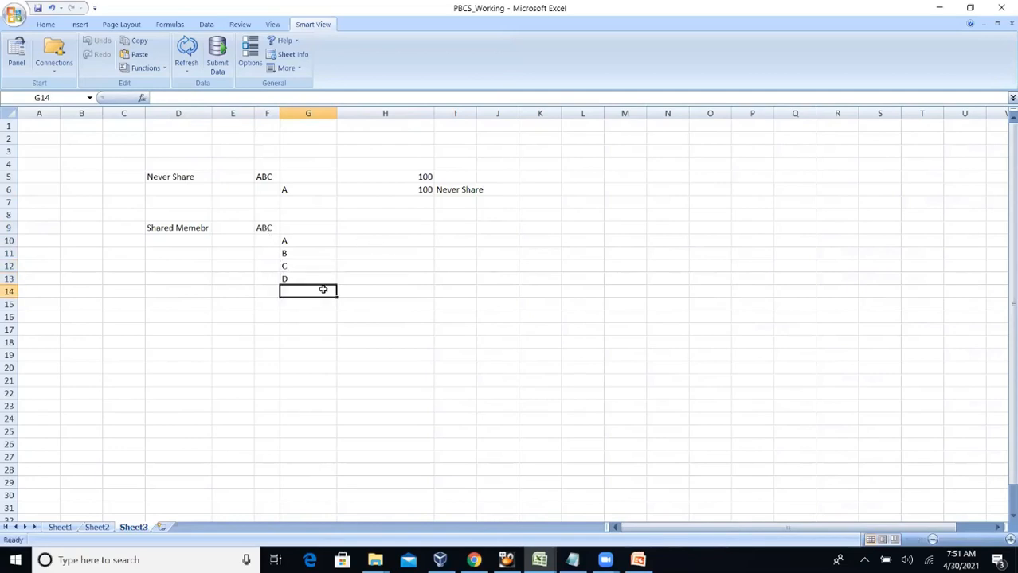
Enter the values 10, 20, 30 and 40 for children A to D in H10:H13.
{"action": "left_click", "coordinate": [361, 239]}
{"action": "type", "text": "10"}
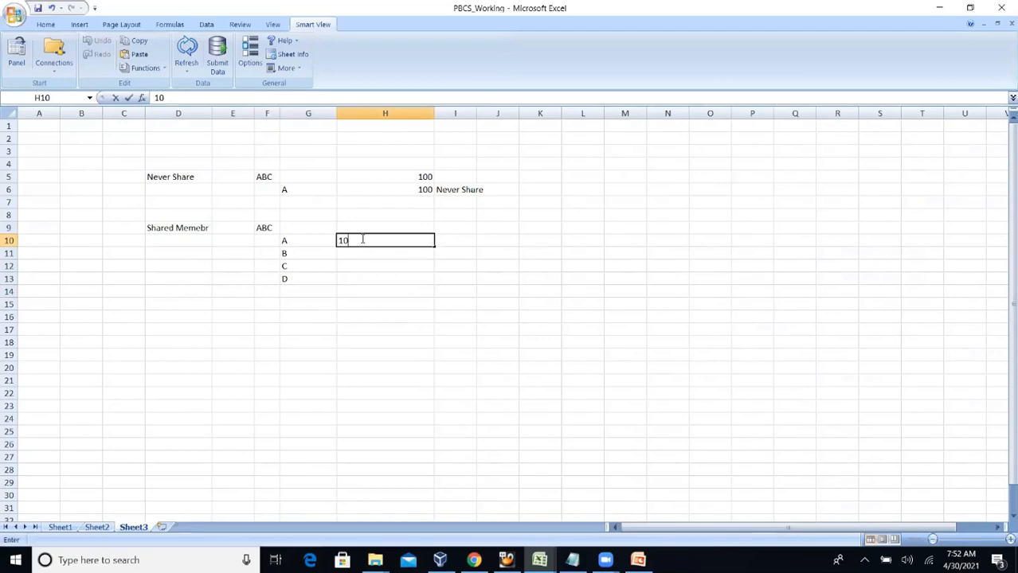
{"action": "key", "text": "Return"}
{"action": "type", "text": "20"}
{"action": "key", "text": "Return"}
{"action": "type", "text": "30"}
{"action": "key", "text": "Return"}
{"action": "type", "text": "40"}
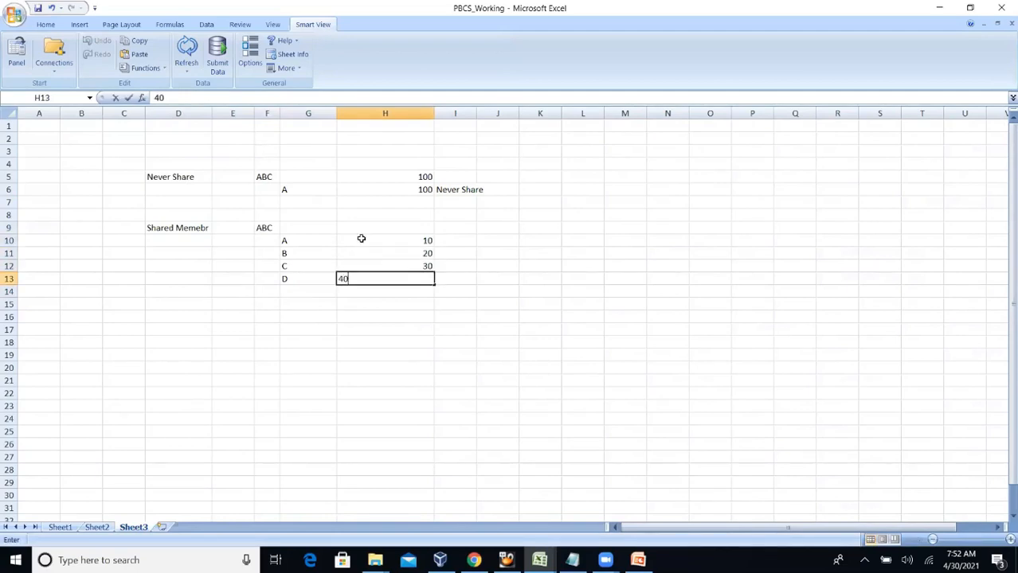
{"action": "key", "text": "Return"}
Set the value of the shared example's child A in H10 to 100.
{"action": "left_click", "coordinate": [365, 238]}
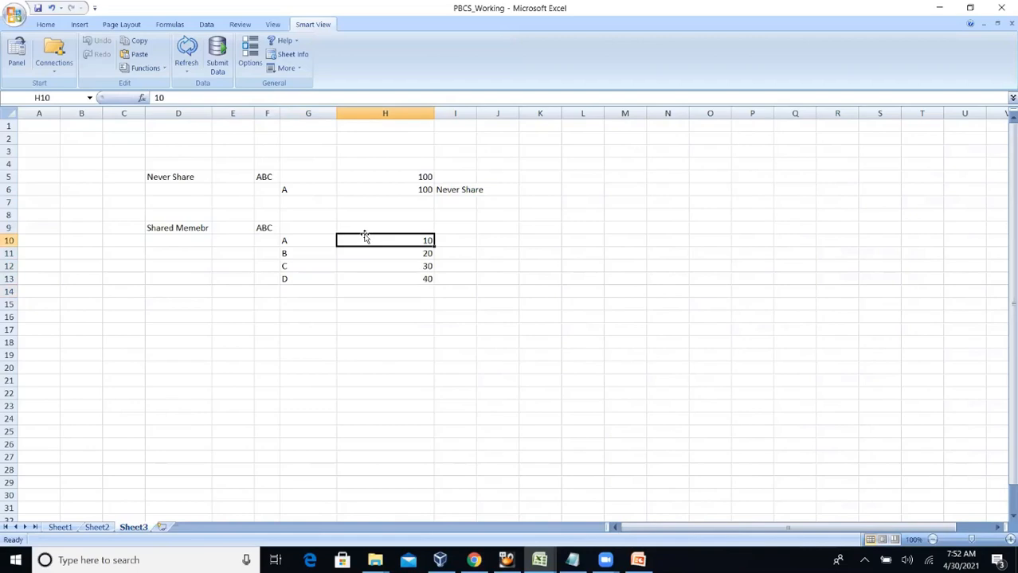
{"action": "type", "text": "100"}
{"action": "key", "text": "Return"}
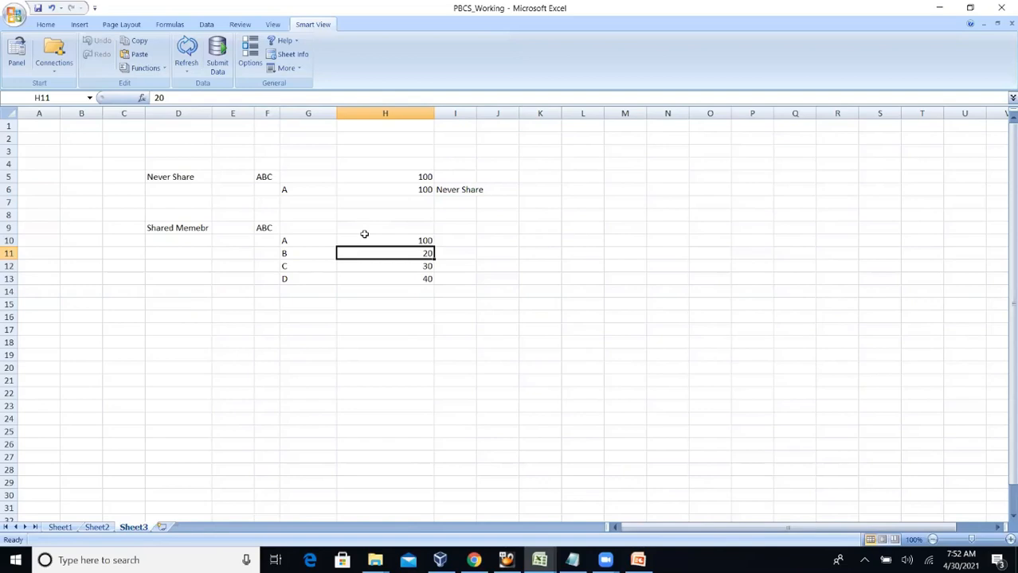
Enter a second parent member XYZ in F16 with the children B and C in G17:G18.
{"action": "left_click", "coordinate": [267, 320]}
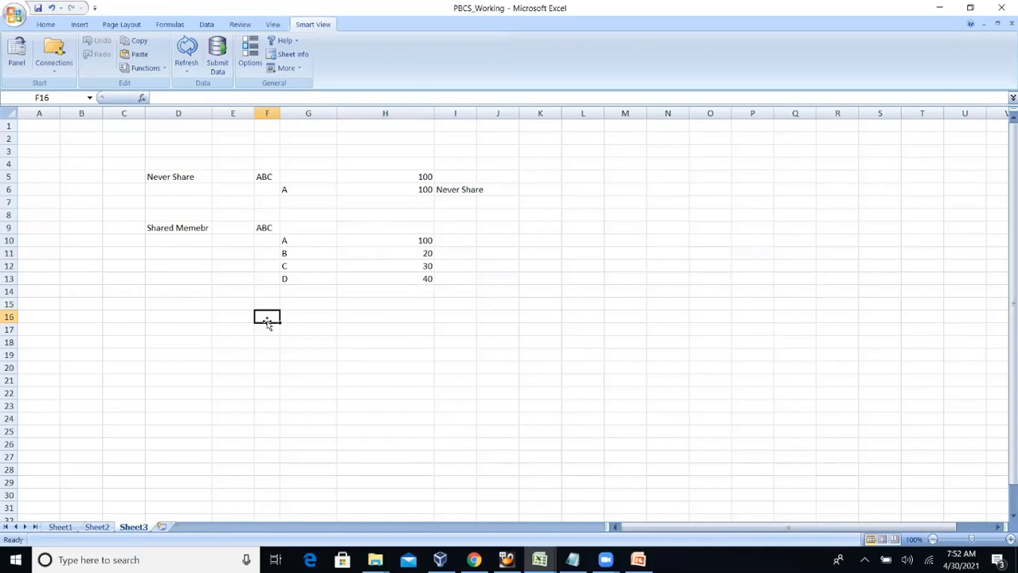
{"action": "type", "text": "XYS"}
{"action": "key", "text": "BackSpace"}
{"action": "type", "text": "Z"}
{"action": "key", "text": "Return"}
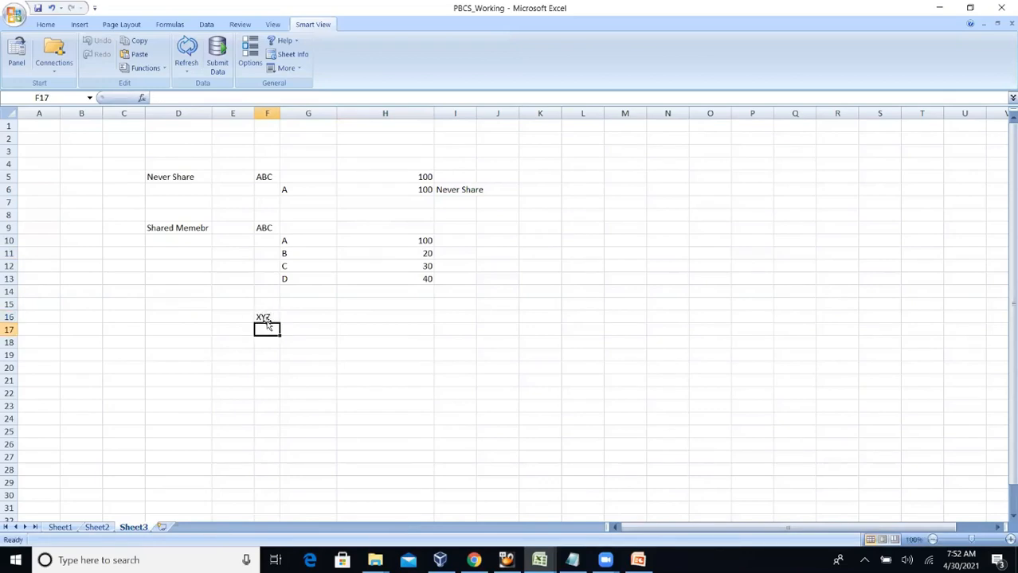
{"action": "left_click", "coordinate": [311, 329]}
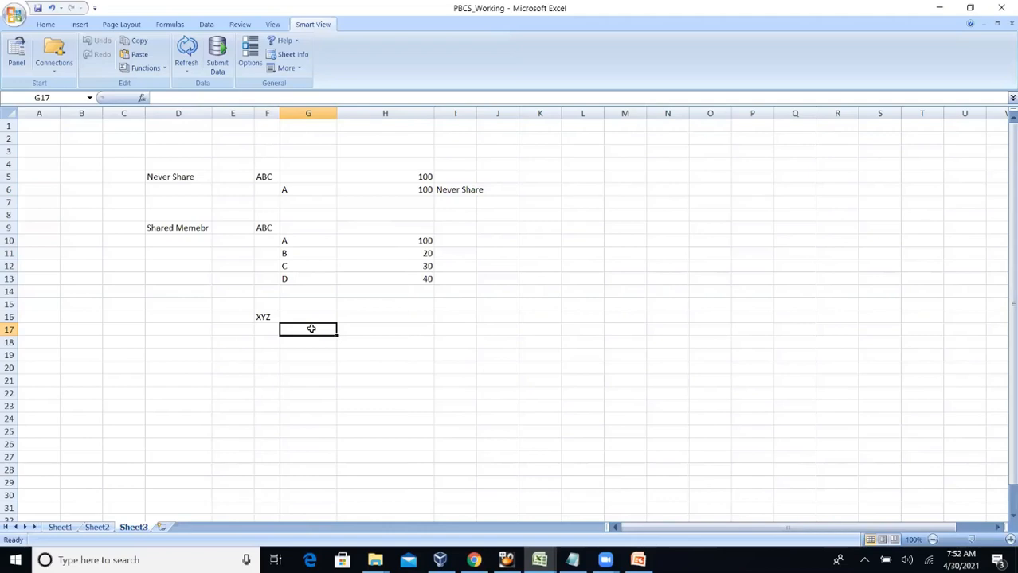
{"action": "type", "text": "B"}
{"action": "key", "text": "Return"}
{"action": "type", "text": "C"}
{"action": "key", "text": "Return"}
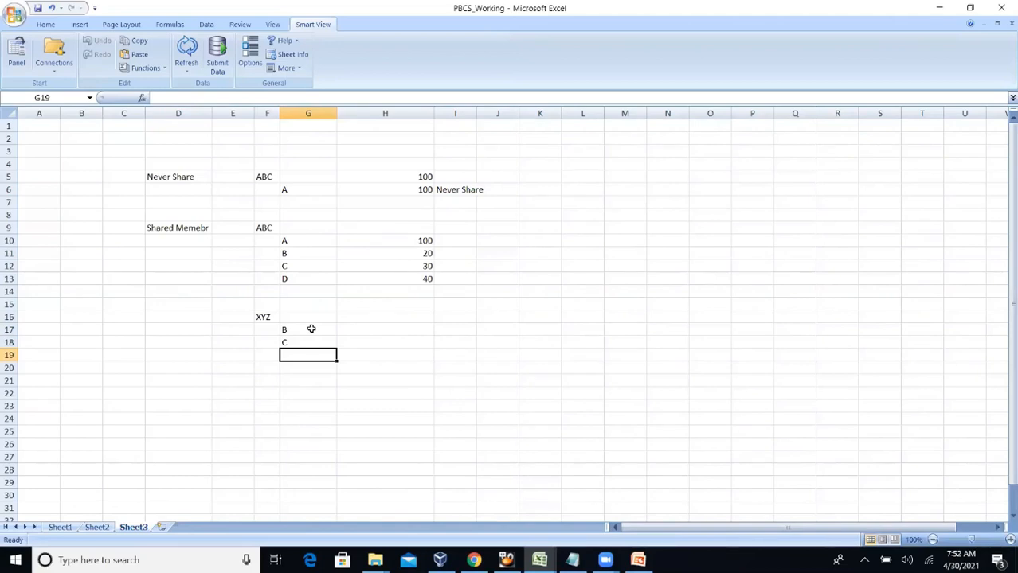
Mark XYZ's children B and C as Shared in H17:H18.
{"action": "left_click", "coordinate": [299, 241]}
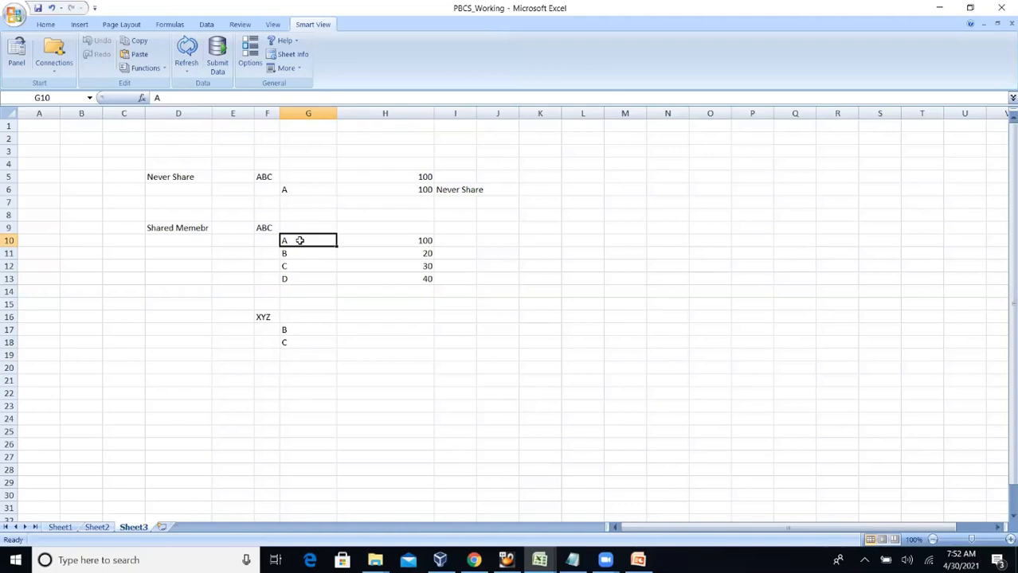
{"action": "left_click", "coordinate": [264, 318]}
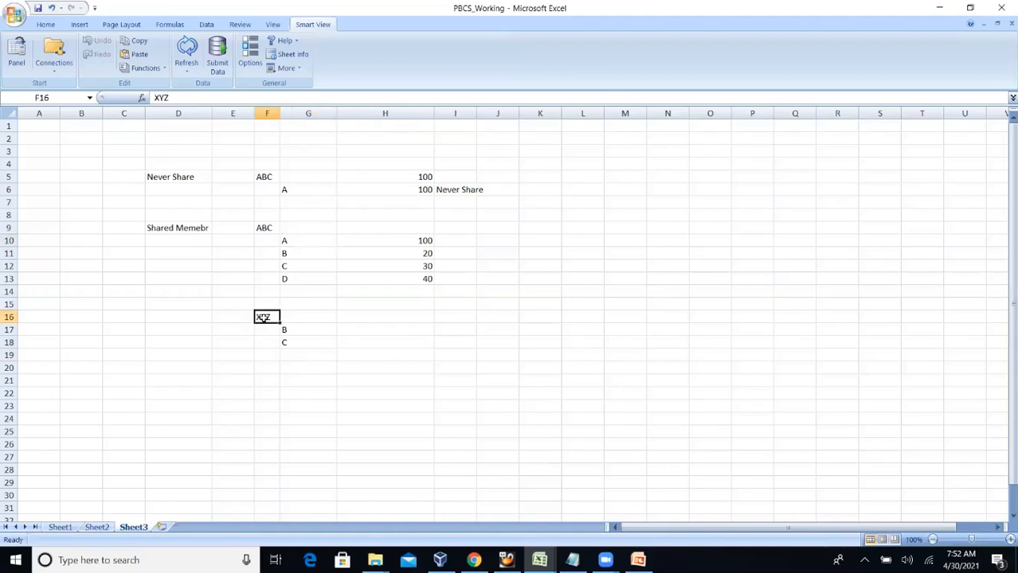
{"action": "left_click", "coordinate": [354, 330]}
{"action": "type", "text": "Shared"}
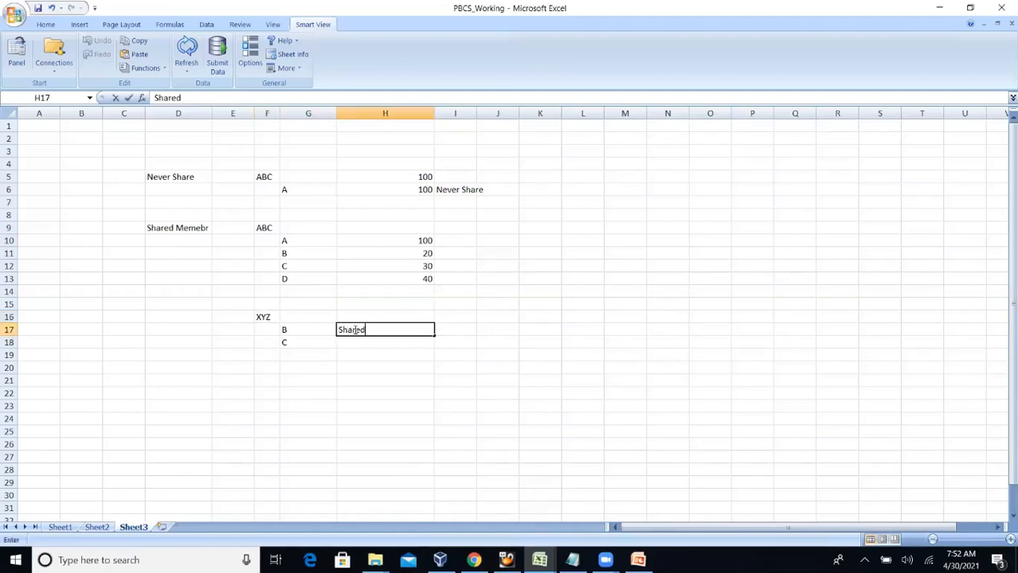
{"action": "key", "text": "Return"}
{"action": "type", "text": "Shared"}
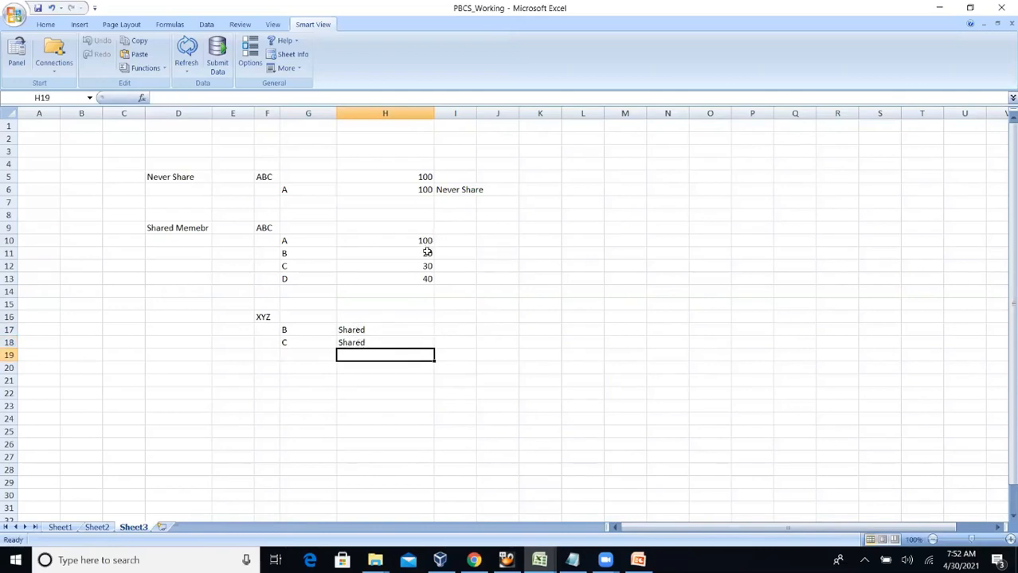
Enter 50 as the value of the parent XYZ in H16.
{"action": "left_click", "coordinate": [353, 317]}
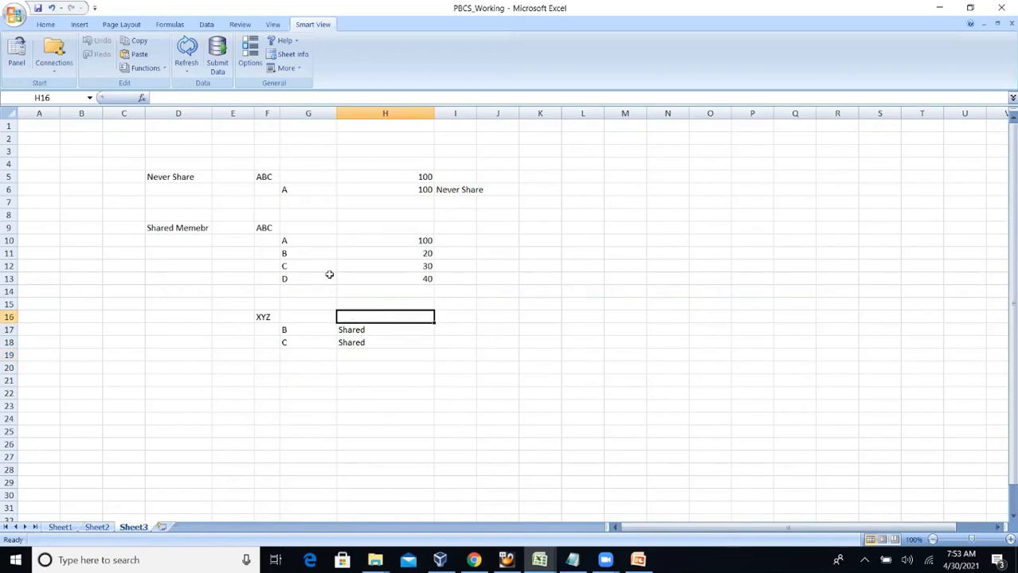
{"action": "type", "text": "50"}
{"action": "key", "text": "Return"}
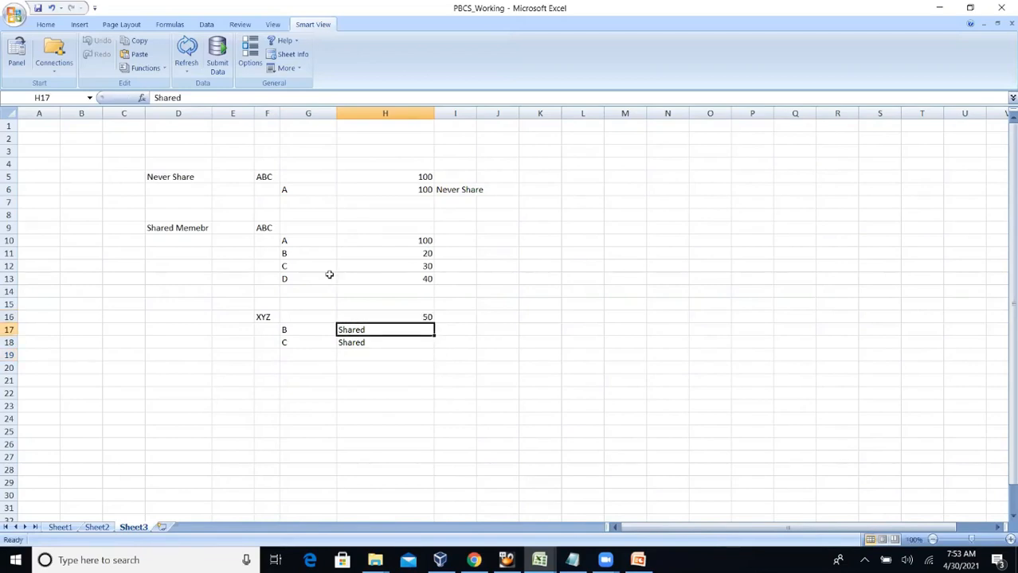
{"action": "left_click", "coordinate": [263, 317]}
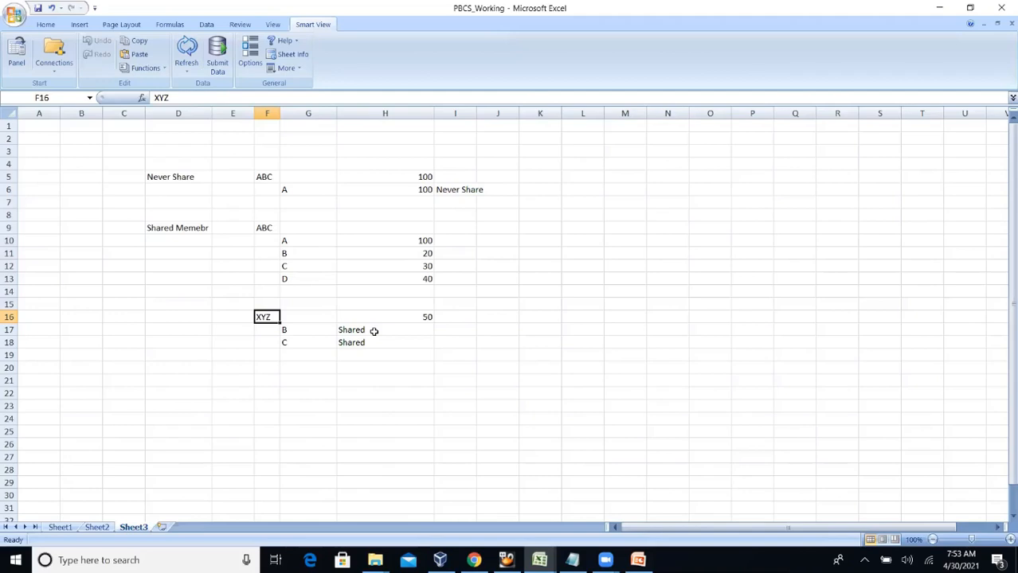
{"action": "left_click", "coordinate": [269, 229]}
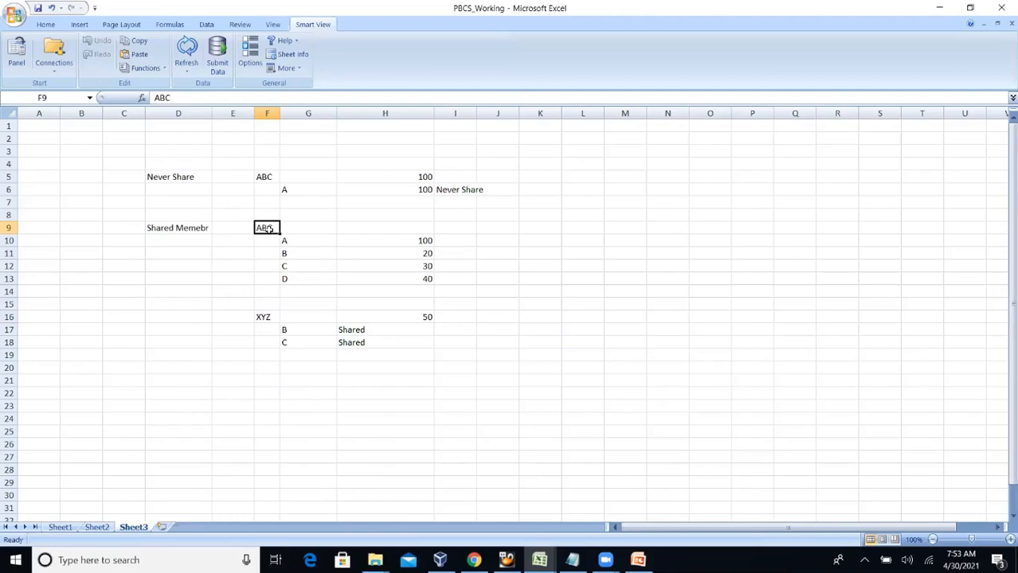
{"action": "left_click", "coordinate": [357, 241]}
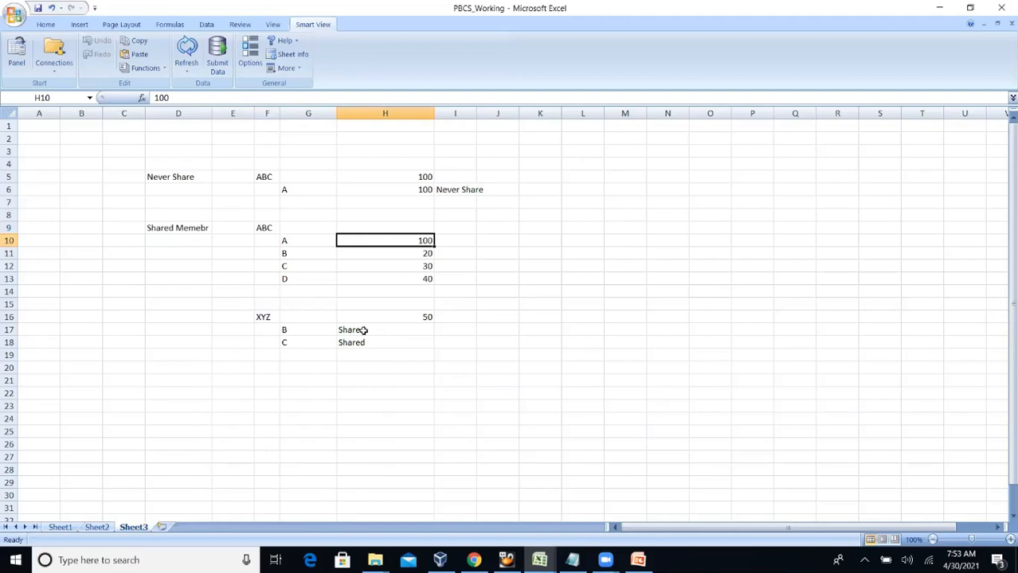
{"action": "left_click", "coordinate": [185, 366]}
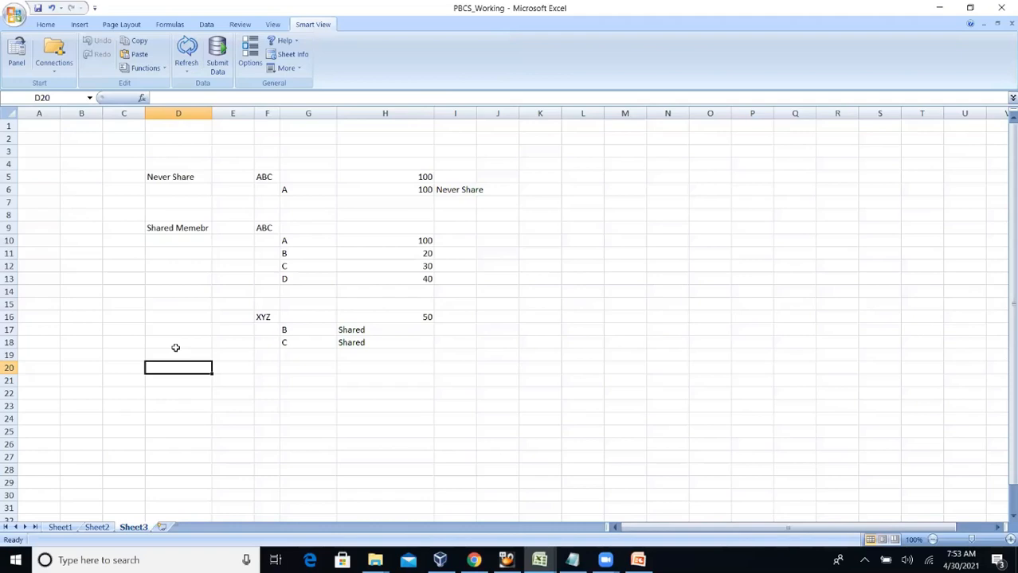
{"action": "left_click", "coordinate": [274, 315]}
{"action": "left_click", "coordinate": [269, 229]}
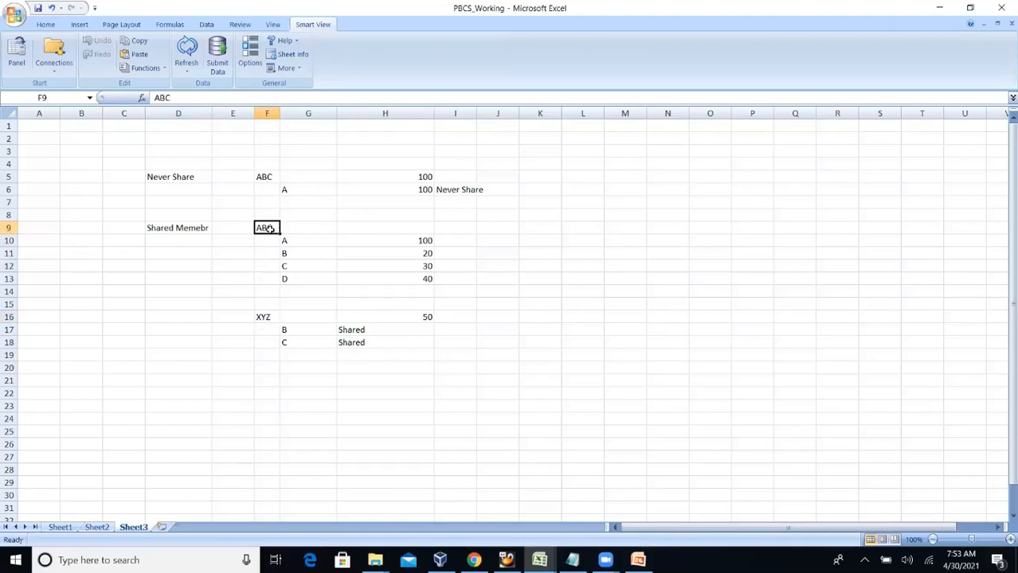
{"action": "left_click", "coordinate": [329, 228]}
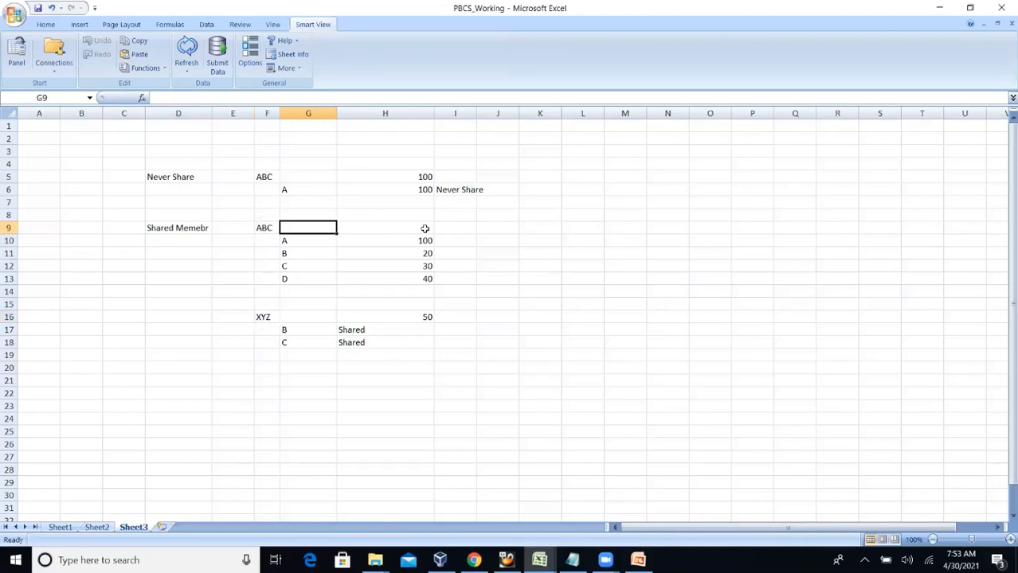
Enter the storage label Stor in I9 on the row of the shared example's parent ABC.
{"action": "left_click", "coordinate": [461, 228]}
{"action": "type", "text": "Stor"}
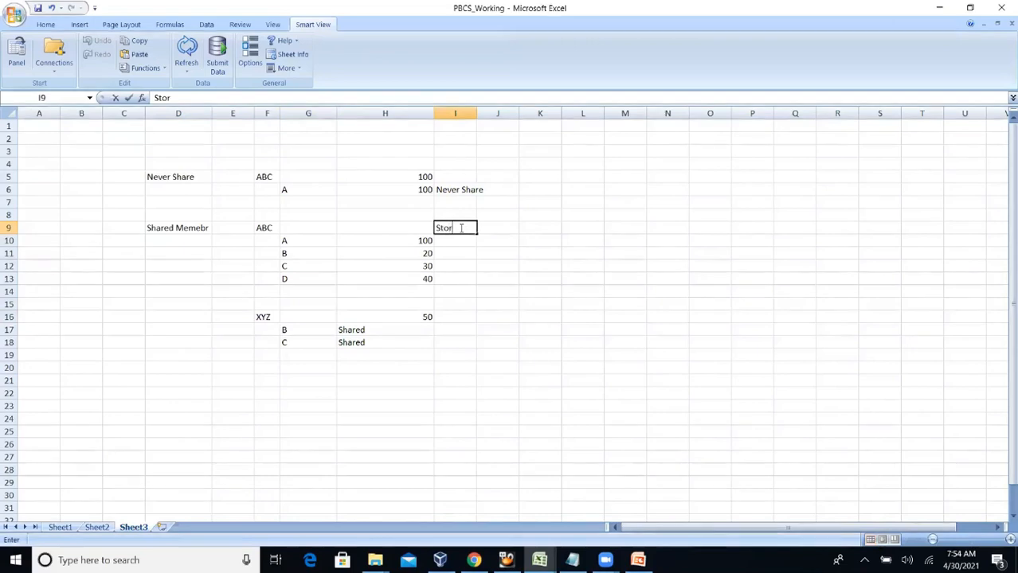
{"action": "key", "text": "Return"}
{"action": "left_click", "coordinate": [461, 228]}
Add the storage labels Dynamic Cac in J9 and Dyanic &Calc in K9.
{"action": "key", "text": "Right"}
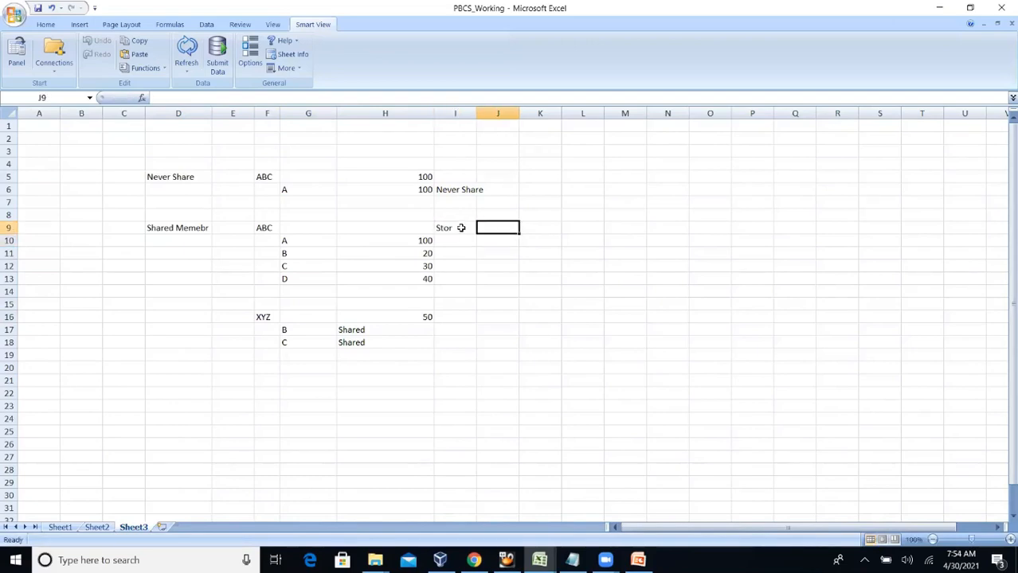
{"action": "type", "text": "Dynami"}
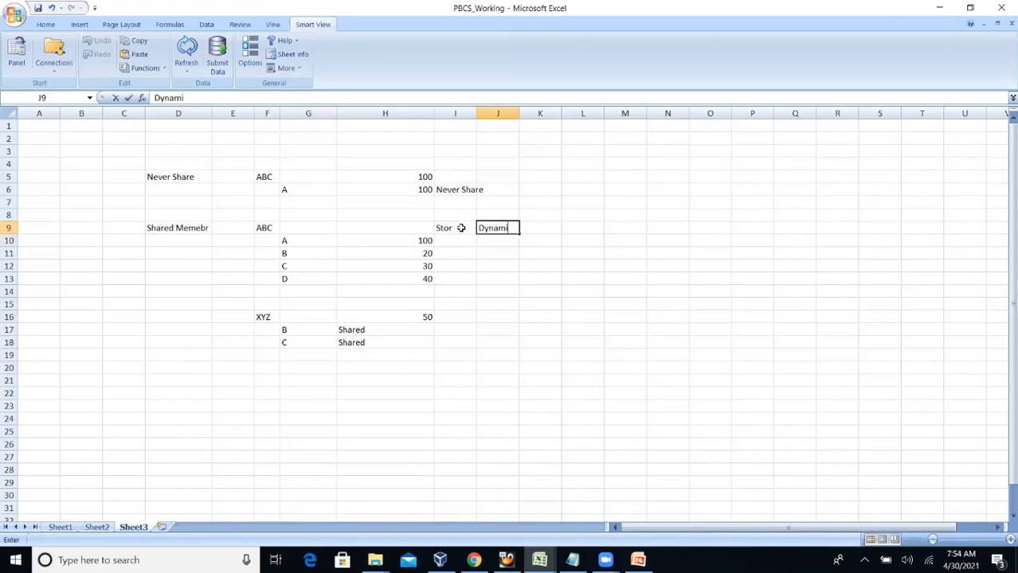
{"action": "type", "text": "c Cac"}
{"action": "key", "text": "Right"}
{"action": "type", "text": "F="}
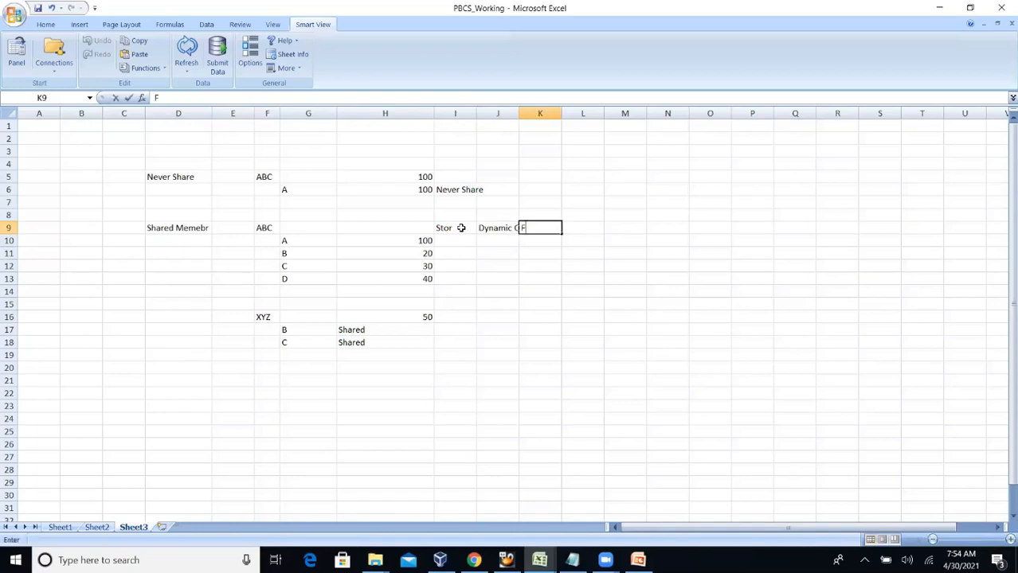
{"action": "key", "text": "BackSpace"}
{"action": "key", "text": "BackSpace"}
{"action": "type", "text": "Dyanic &Calc"}
{"action": "key", "text": "Return"}
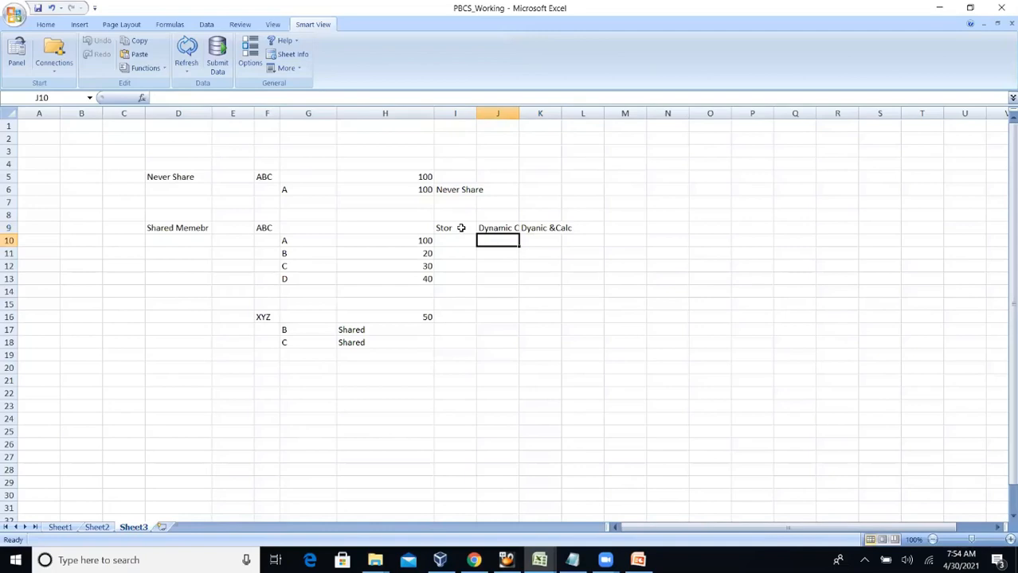
Label the ABC children A, B, C and D as Store in I10:I13.
{"action": "left_click", "coordinate": [260, 318]}
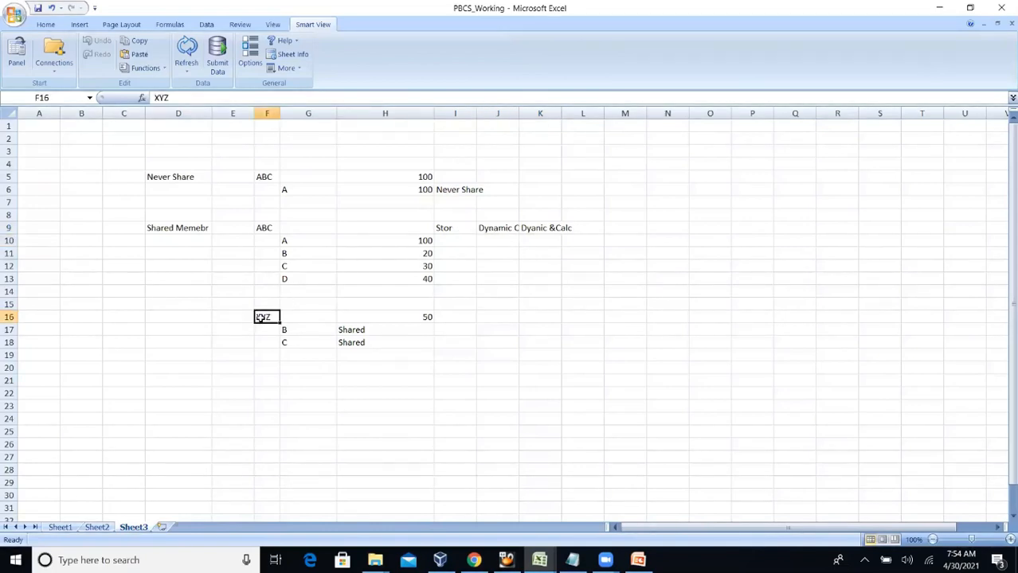
{"action": "left_click", "coordinate": [295, 294]}
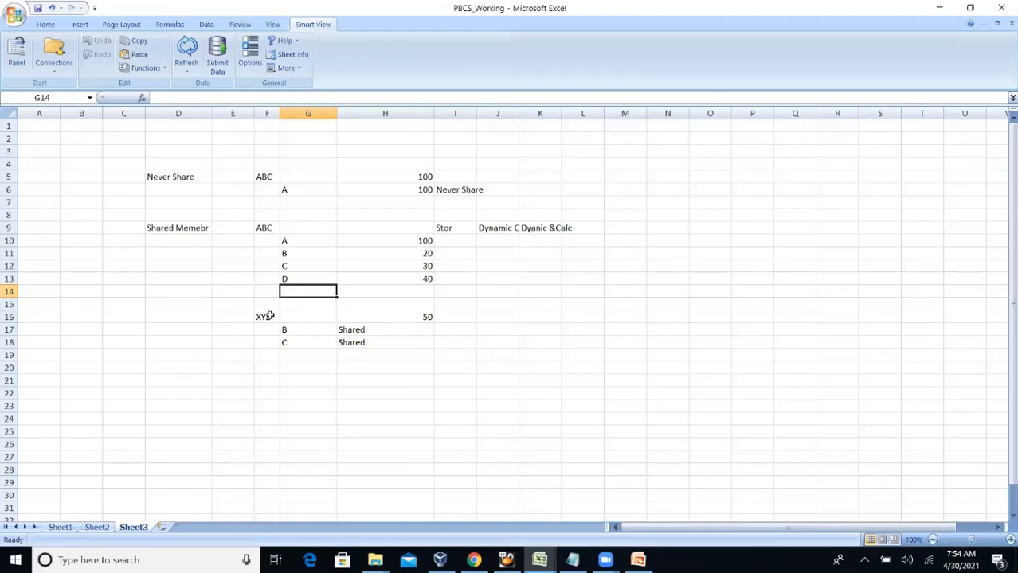
{"action": "left_click", "coordinate": [446, 240]}
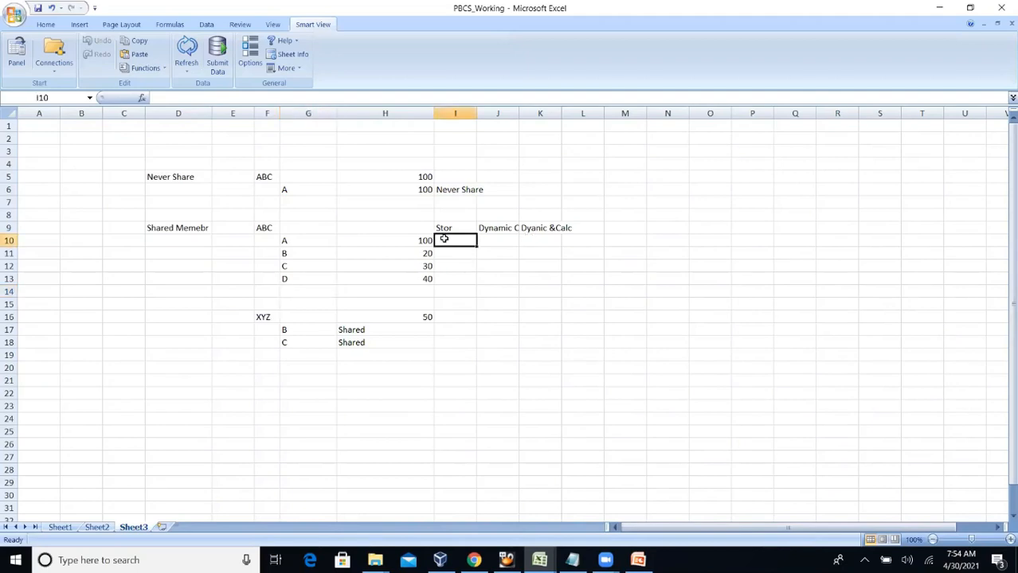
{"action": "type", "text": "Store"}
{"action": "key", "text": "Return"}
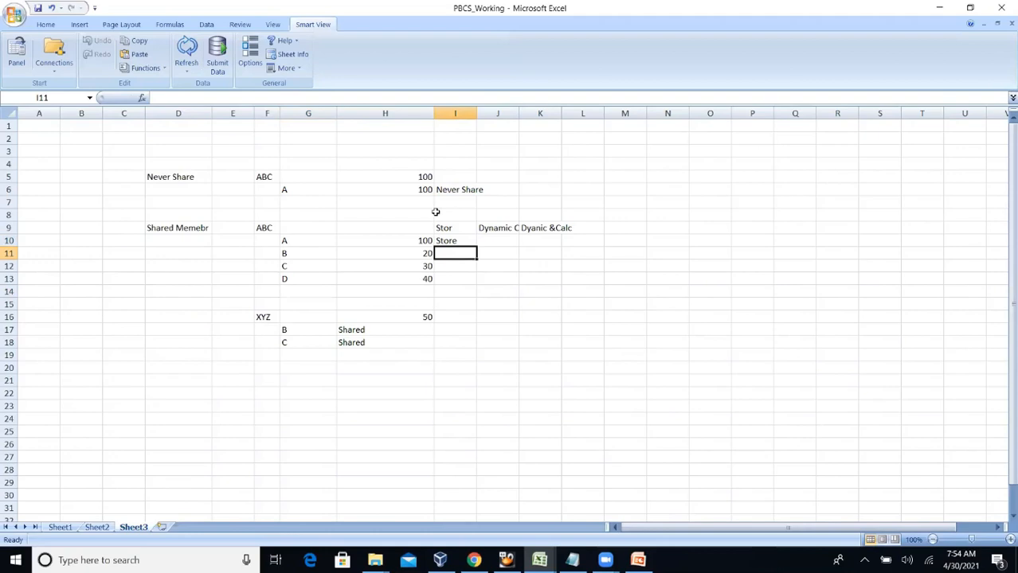
{"action": "left_click", "coordinate": [457, 241]}
{"action": "left_click_drag", "start_coordinate": [477, 247], "coordinate": [468, 274]}
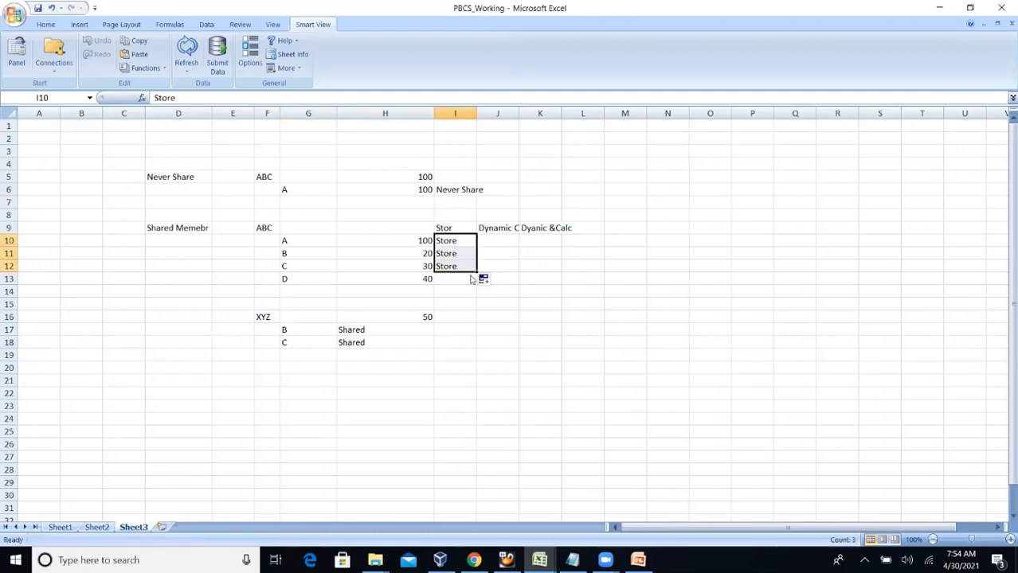
{"action": "left_click_drag", "start_coordinate": [476, 273], "coordinate": [477, 275]}
{"action": "left_click", "coordinate": [451, 284]}
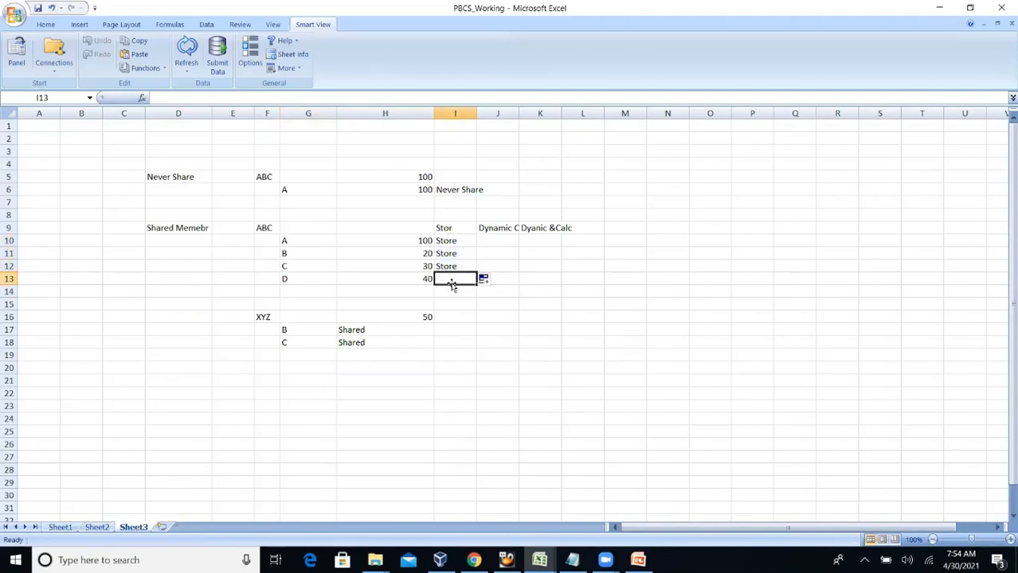
{"action": "key", "text": "ctrl+d"}
Compare the XYZ group with its Shared children in F16:H18 against the stored ABC hierarchy in F9:I13.
{"action": "left_click_drag", "start_coordinate": [373, 327], "coordinate": [371, 341]}
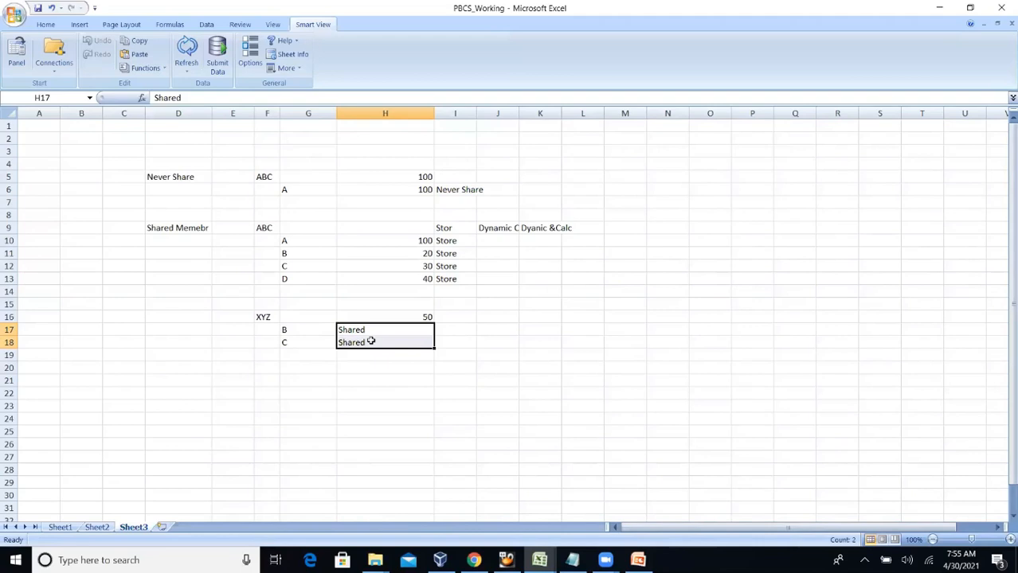
{"action": "left_click_drag", "start_coordinate": [262, 317], "coordinate": [379, 339]}
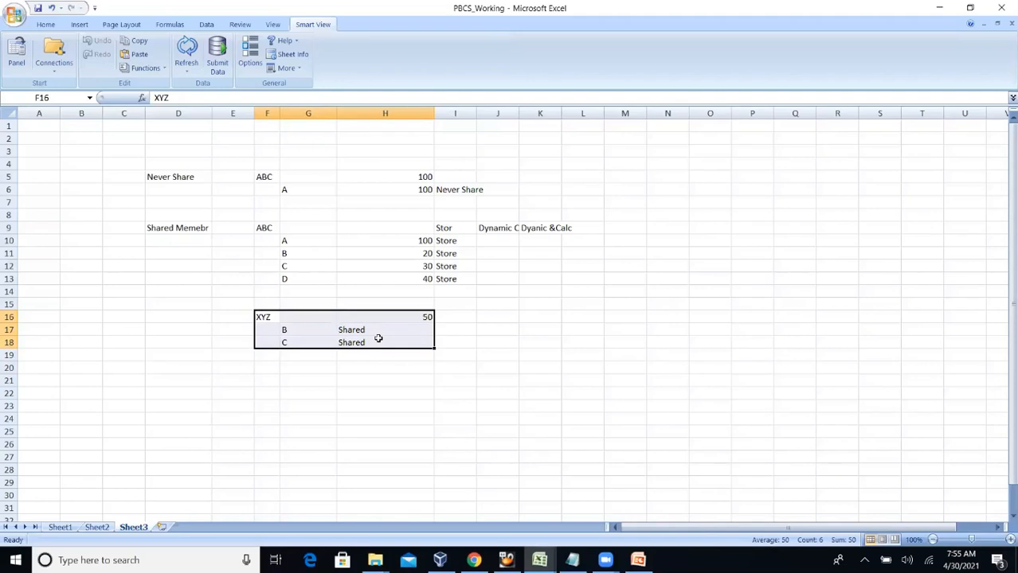
{"action": "left_click", "coordinate": [266, 317]}
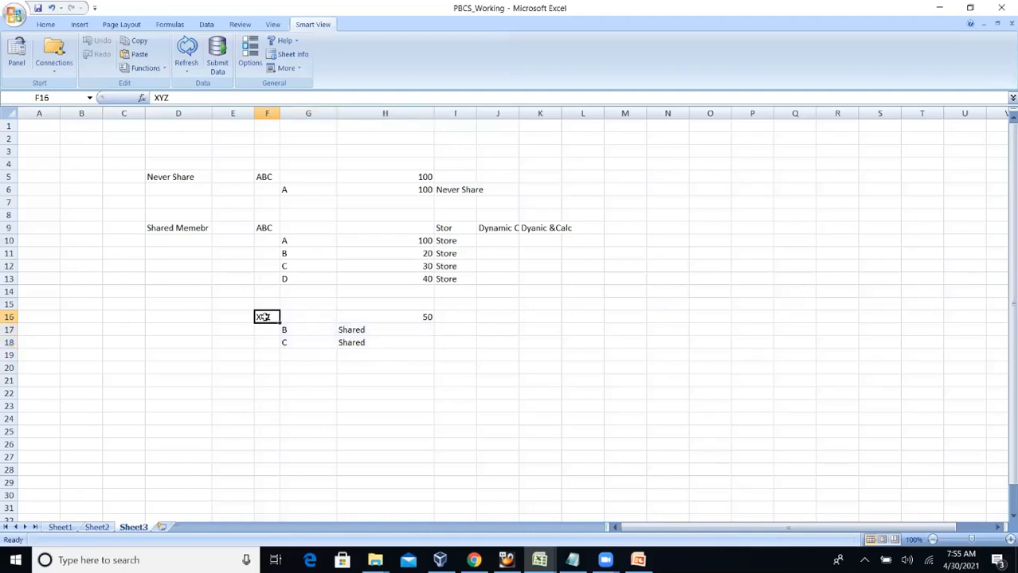
{"action": "left_click_drag", "start_coordinate": [265, 317], "coordinate": [379, 345]}
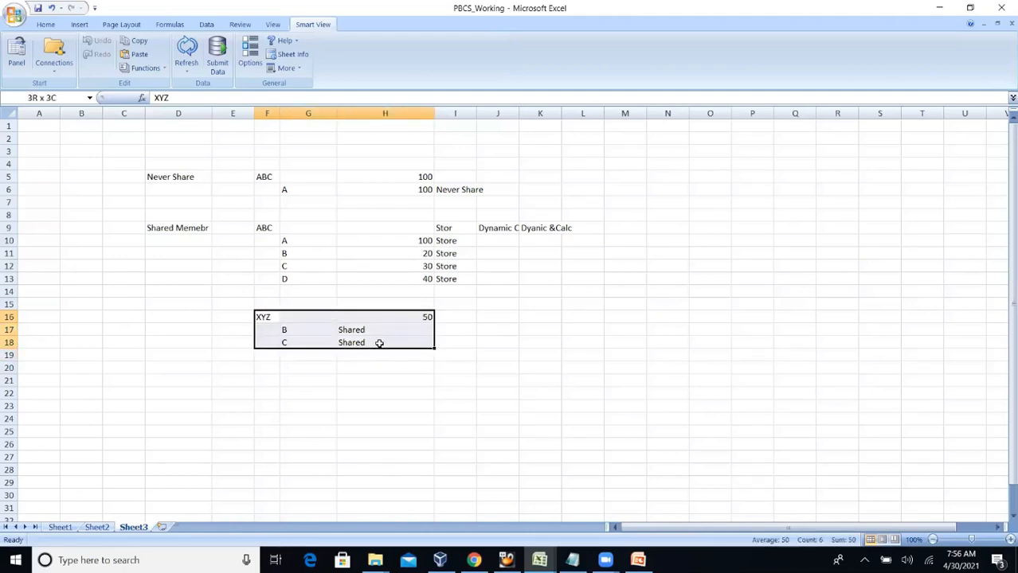
{"action": "left_click", "coordinate": [262, 317]}
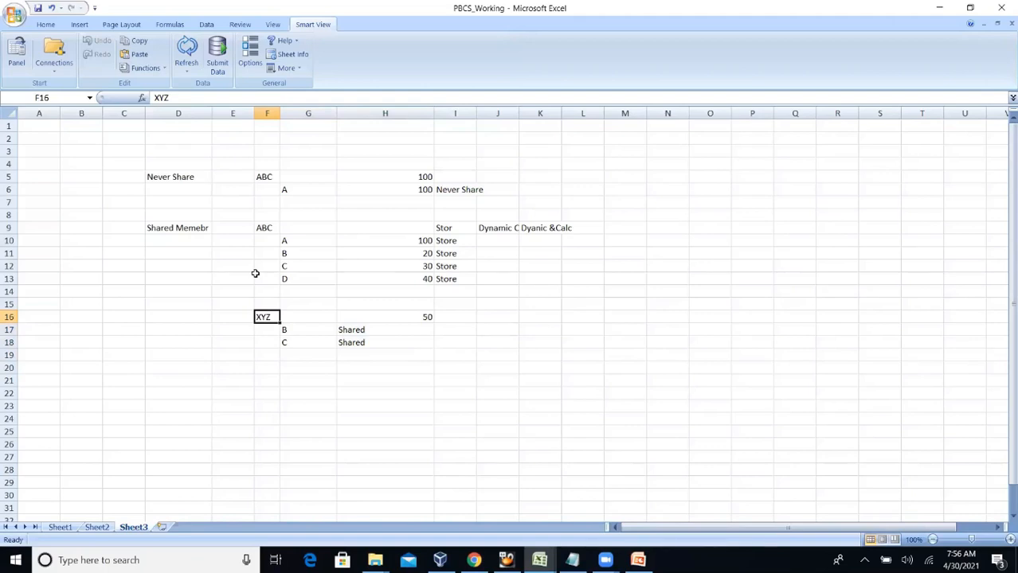
{"action": "left_click", "coordinate": [264, 227]}
{"action": "left_click_drag", "start_coordinate": [263, 228], "coordinate": [367, 280]}
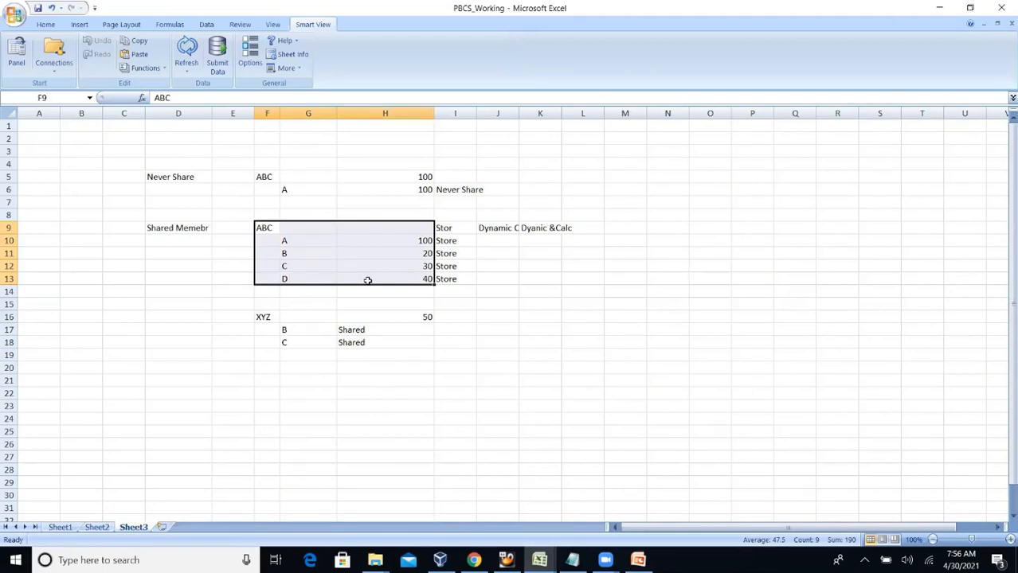
{"action": "left_click", "coordinate": [263, 317]}
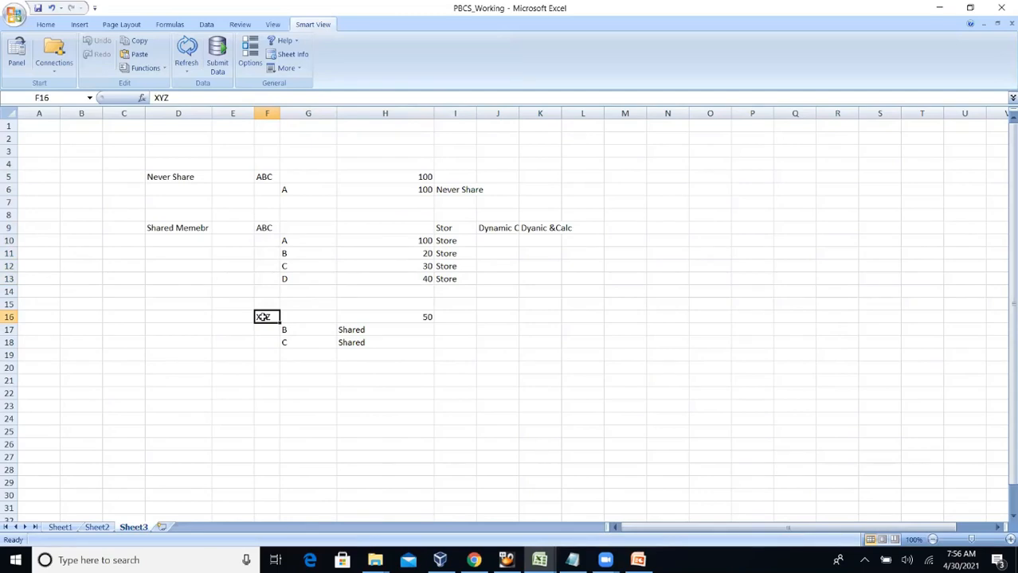
{"action": "left_click_drag", "start_coordinate": [267, 317], "coordinate": [347, 341]}
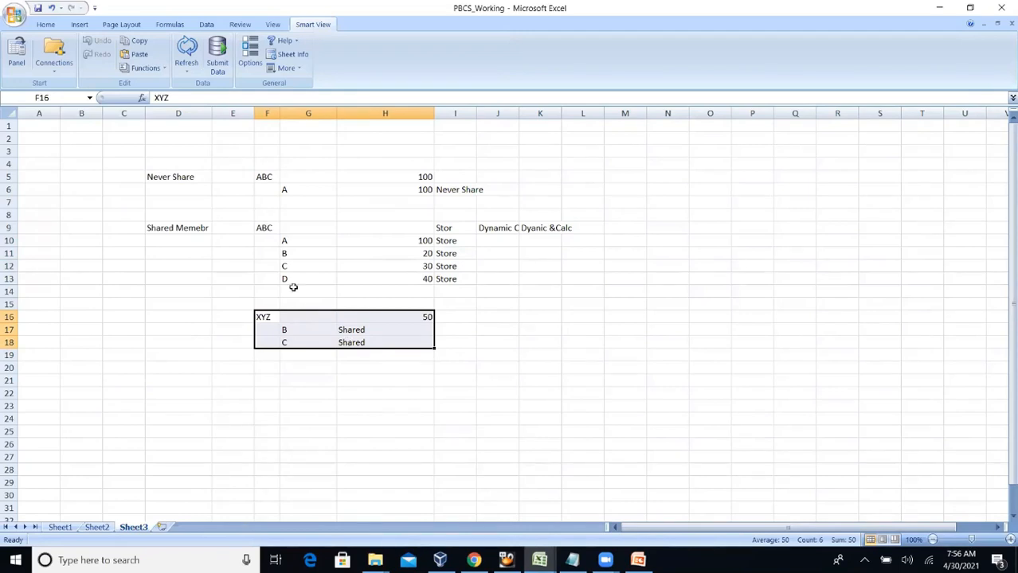
{"action": "left_click_drag", "start_coordinate": [265, 229], "coordinate": [441, 280]}
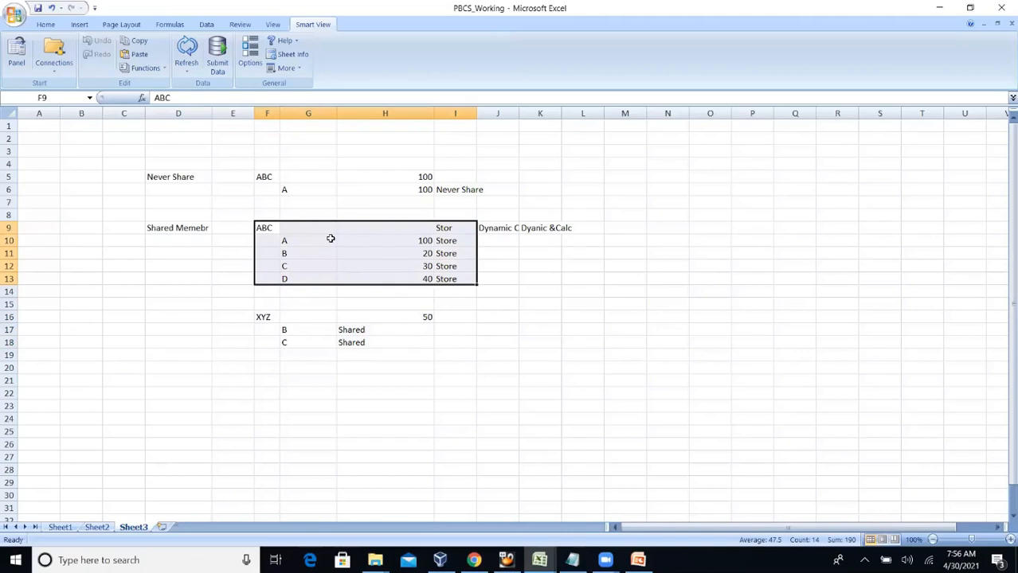
{"action": "left_click", "coordinate": [285, 239]}
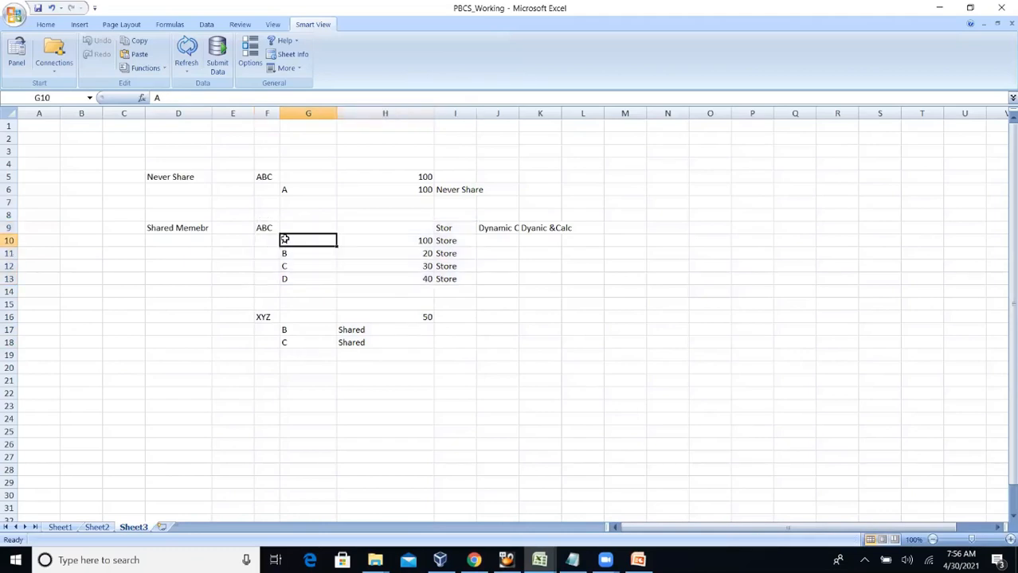
{"action": "left_click_drag", "start_coordinate": [284, 239], "coordinate": [301, 278]}
{"action": "left_click_drag", "start_coordinate": [293, 330], "coordinate": [295, 341]}
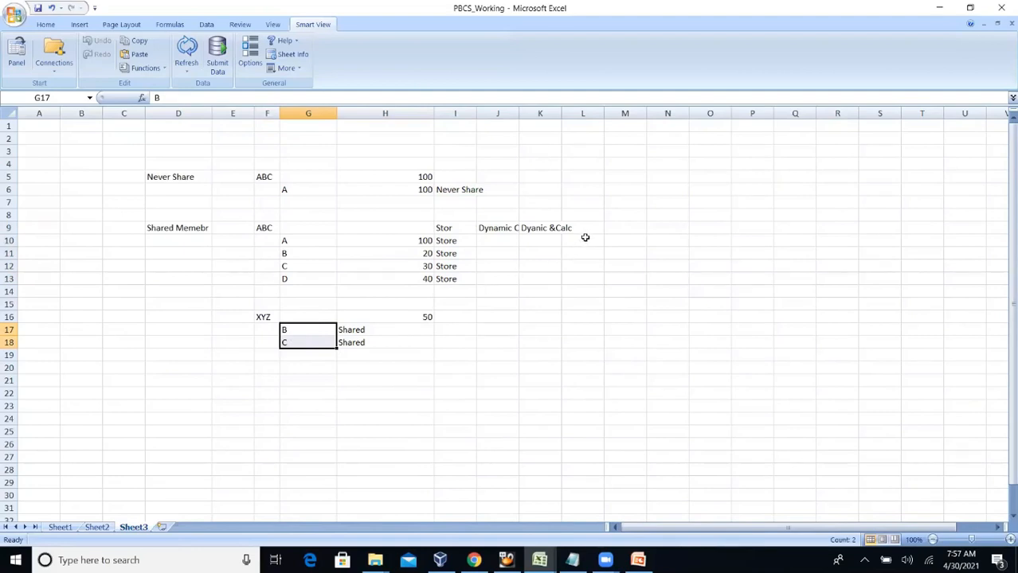
Add a parent PQR in L9 with the children P, Q and R in M10:M12.
{"action": "left_click", "coordinate": [585, 228]}
{"action": "type", "text": "PQR"}
{"action": "key", "text": "Return"}
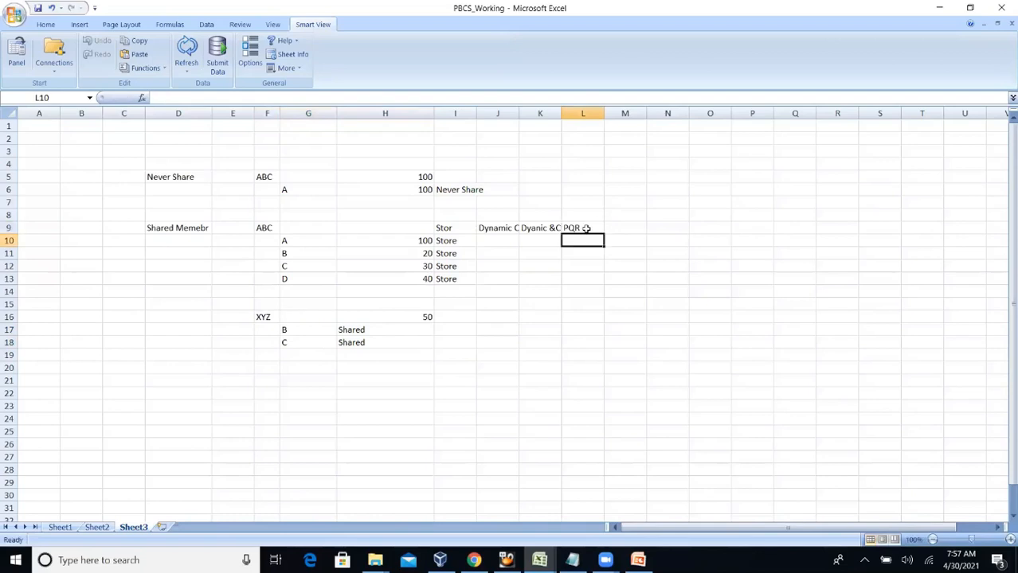
{"action": "key", "text": "Right"}
{"action": "type", "text": "P"}
{"action": "key", "text": "Return"}
{"action": "type", "text": "Q"}
{"action": "key", "text": "Return"}
{"action": "type", "text": "R"}
{"action": "key", "text": "Return"}
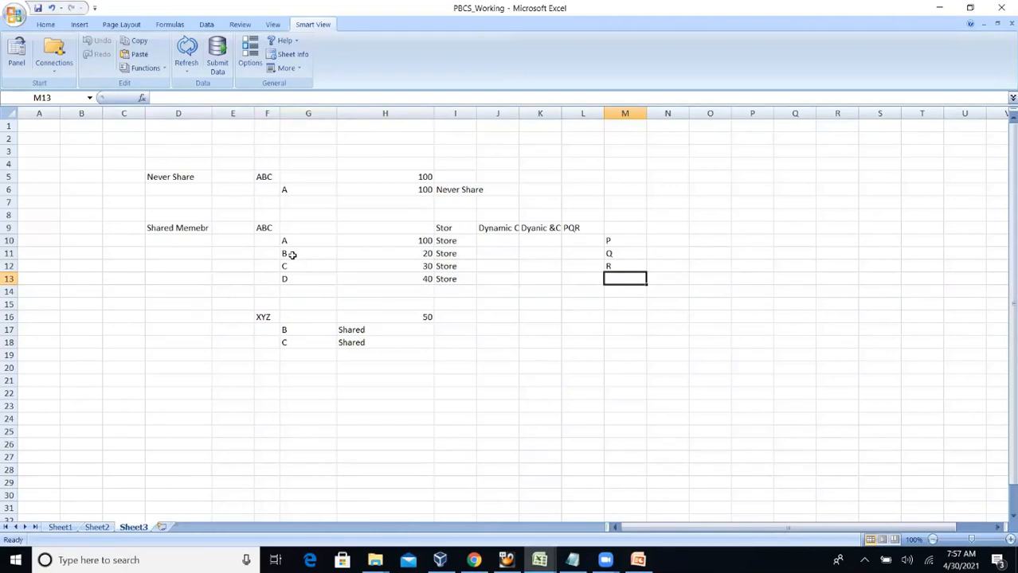
{"action": "left_click_drag", "start_coordinate": [292, 254], "coordinate": [293, 265]}
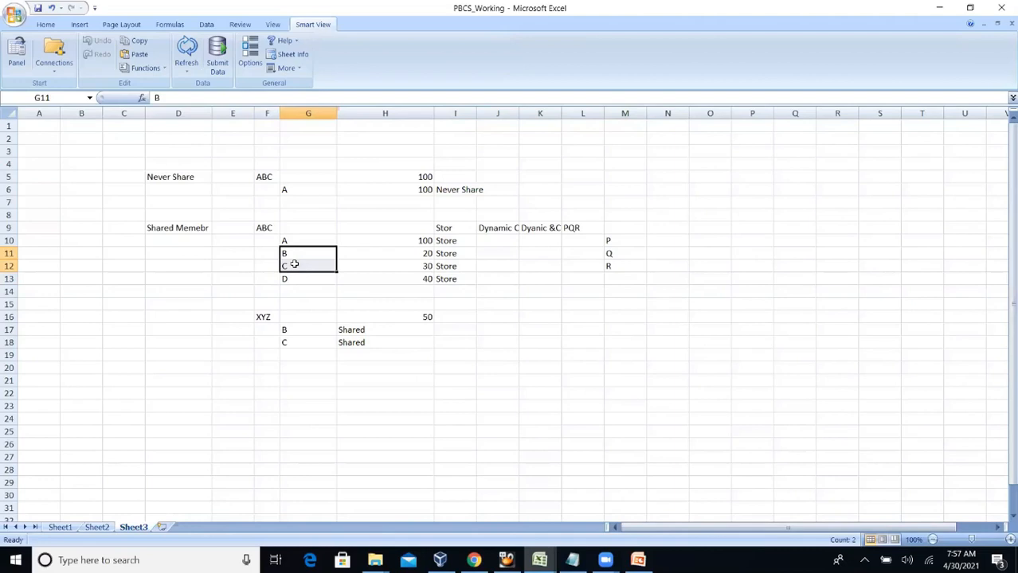
{"action": "left_click", "coordinate": [266, 230]}
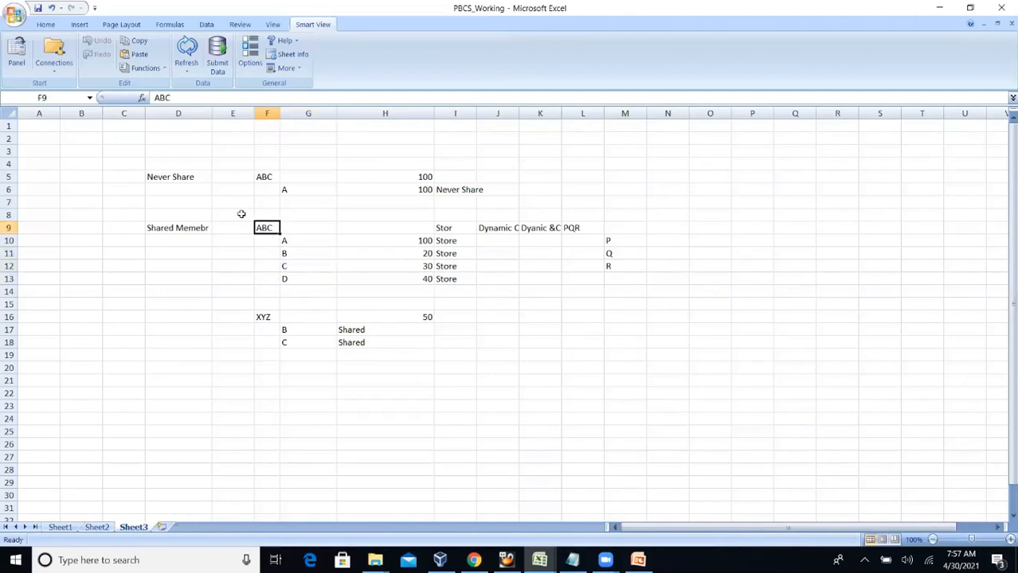
{"action": "left_click", "coordinate": [610, 251]}
{"action": "left_click", "coordinate": [573, 224]}
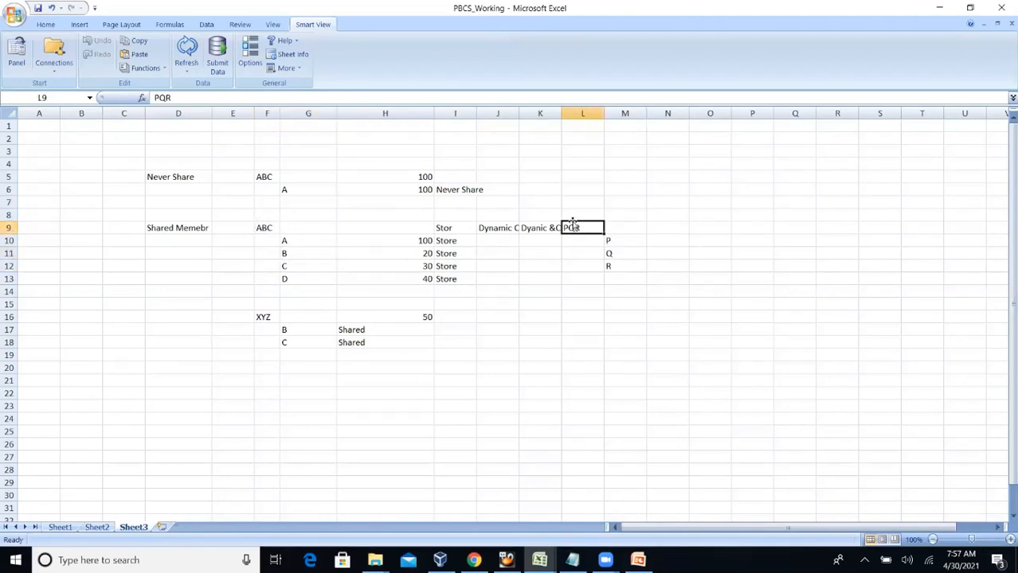
Add a parent TTT in O9 with the children R, S and T in P10:P12.
{"action": "left_click", "coordinate": [690, 229]}
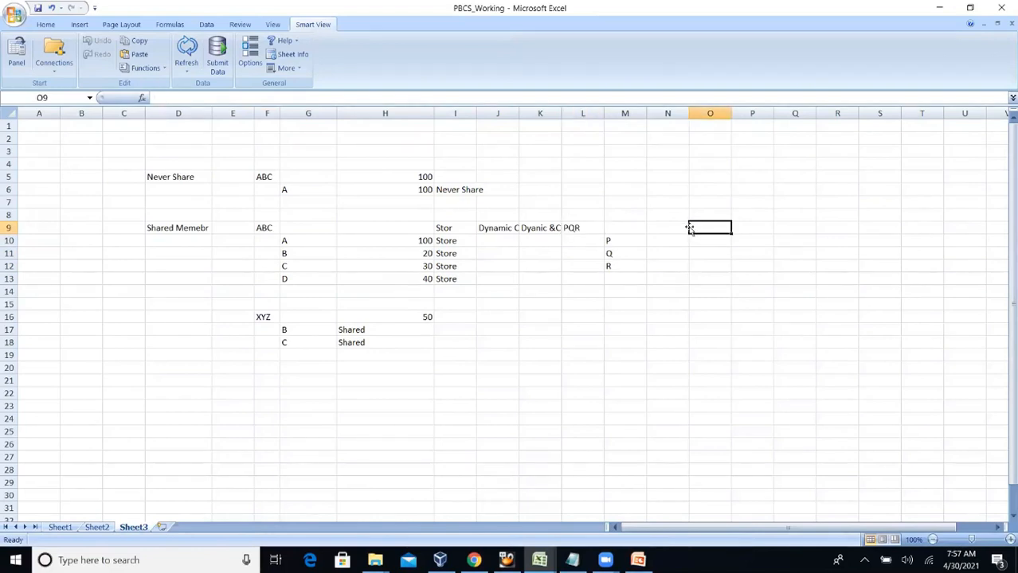
{"action": "type", "text": "TTT"}
{"action": "left_click", "coordinate": [741, 240]}
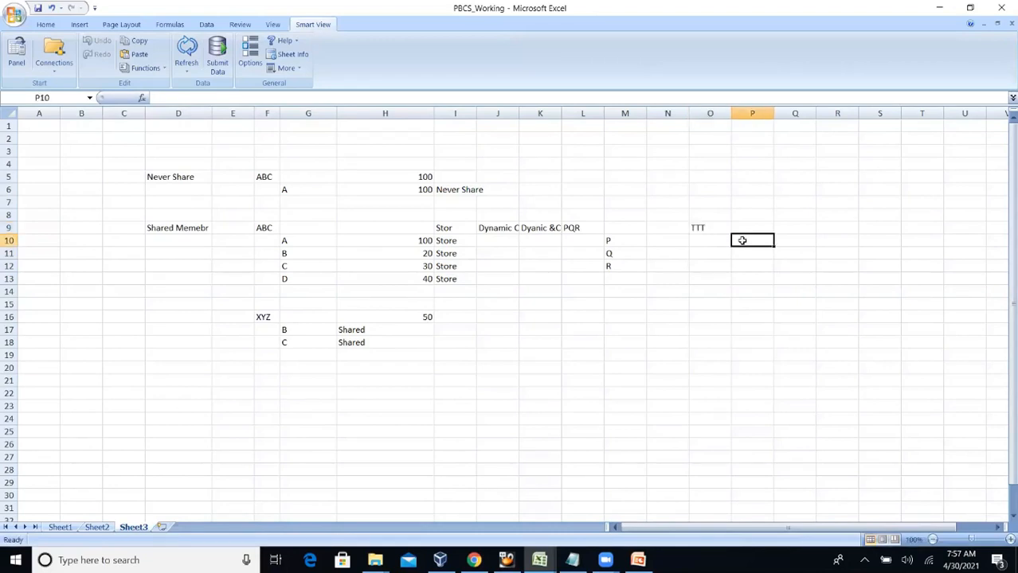
{"action": "type", "text": "R"}
{"action": "key", "text": "Return"}
{"action": "type", "text": "S"}
{"action": "key", "text": "Return"}
{"action": "type", "text": "T"}
{"action": "key", "text": "Return"}
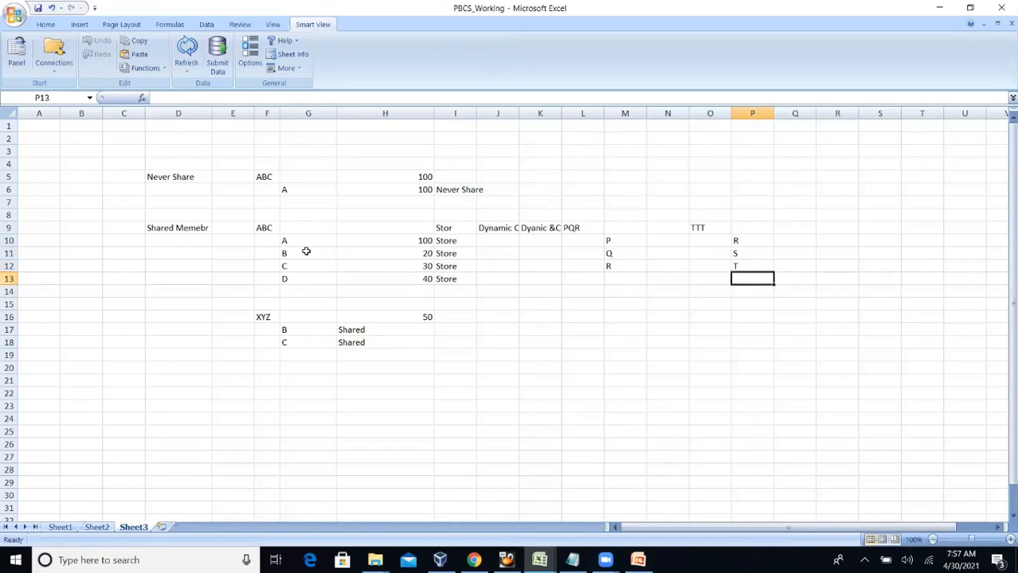
Highlight ABC's children B and C in G11:G12 with a yellow fill.
{"action": "left_click_drag", "start_coordinate": [304, 251], "coordinate": [309, 259]}
{"action": "left_click", "coordinate": [46, 24]}
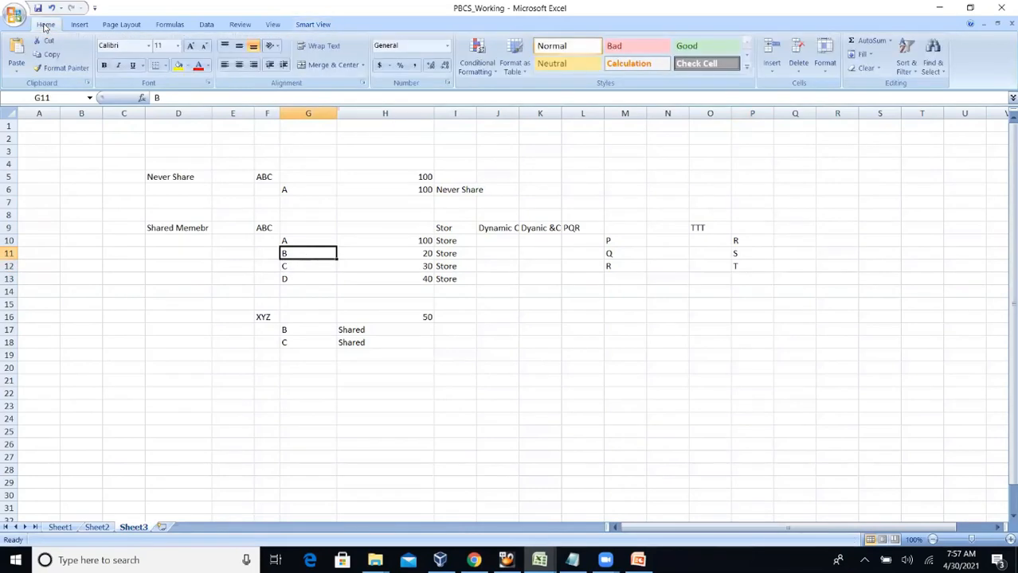
{"action": "left_click", "coordinate": [179, 66]}
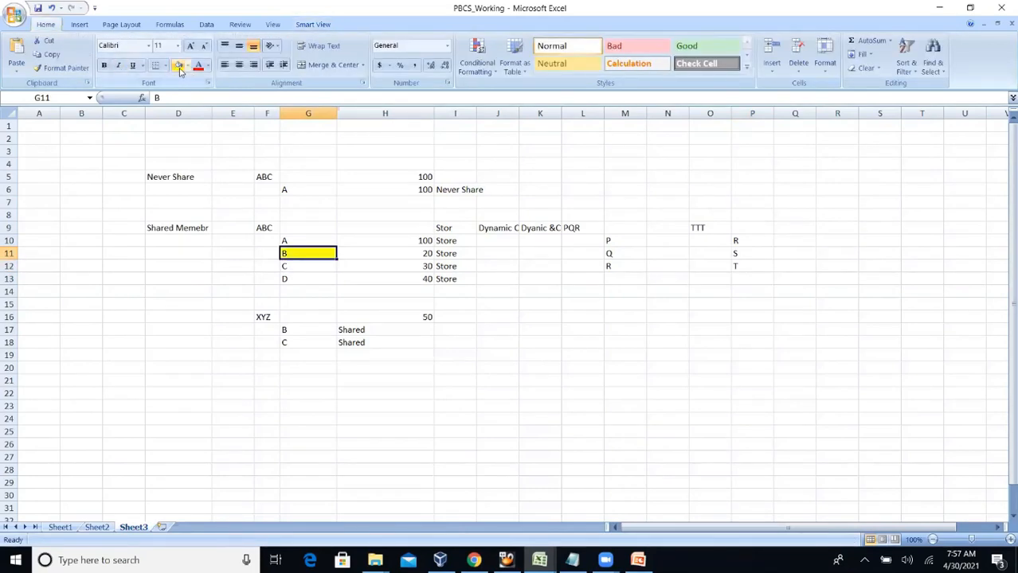
{"action": "left_click", "coordinate": [299, 264]}
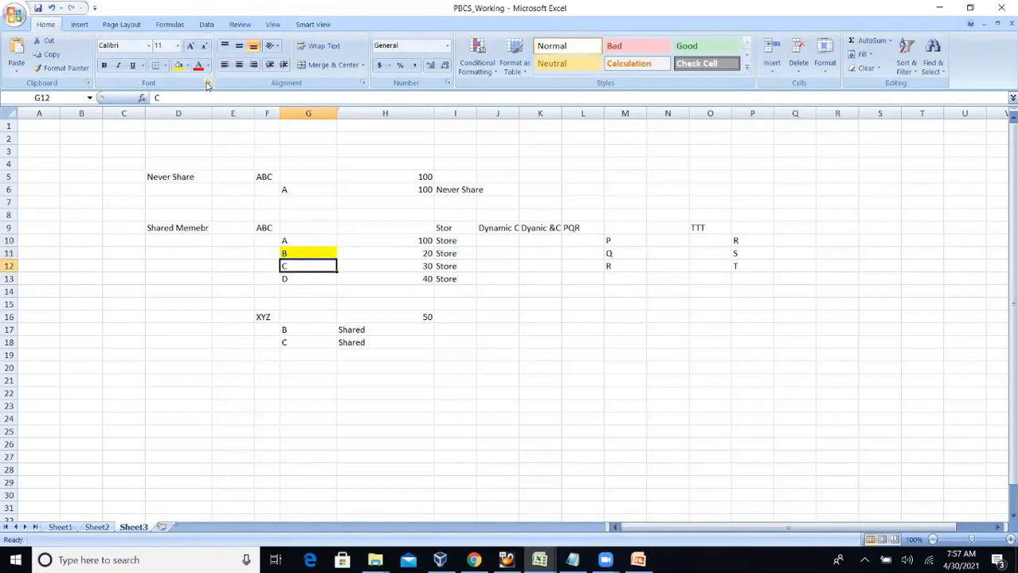
{"action": "left_click", "coordinate": [178, 65]}
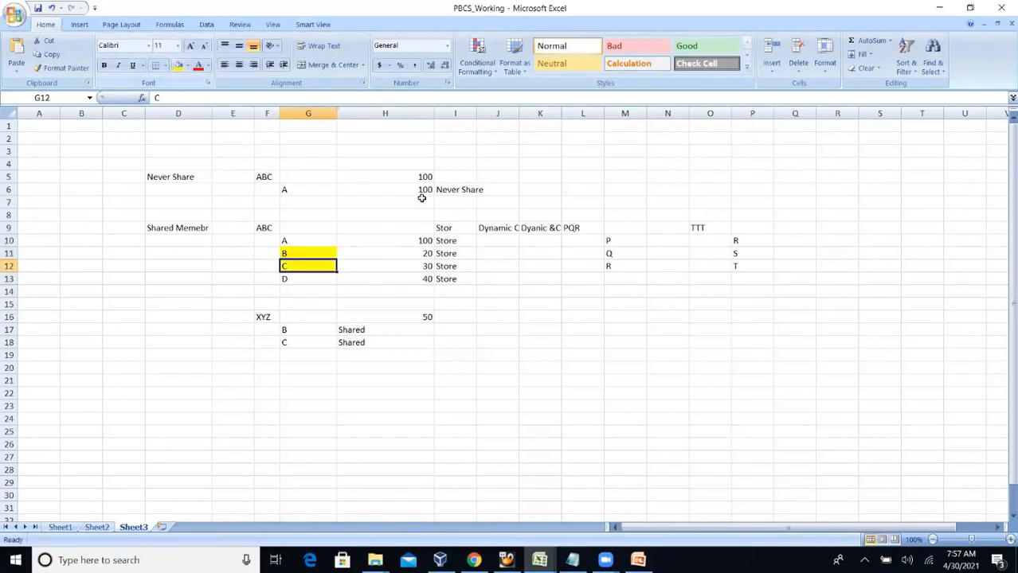
Fill member R yellow under both PQR in M12 and TTT in P10.
{"action": "left_click", "coordinate": [619, 266]}
{"action": "left_click", "coordinate": [179, 66]}
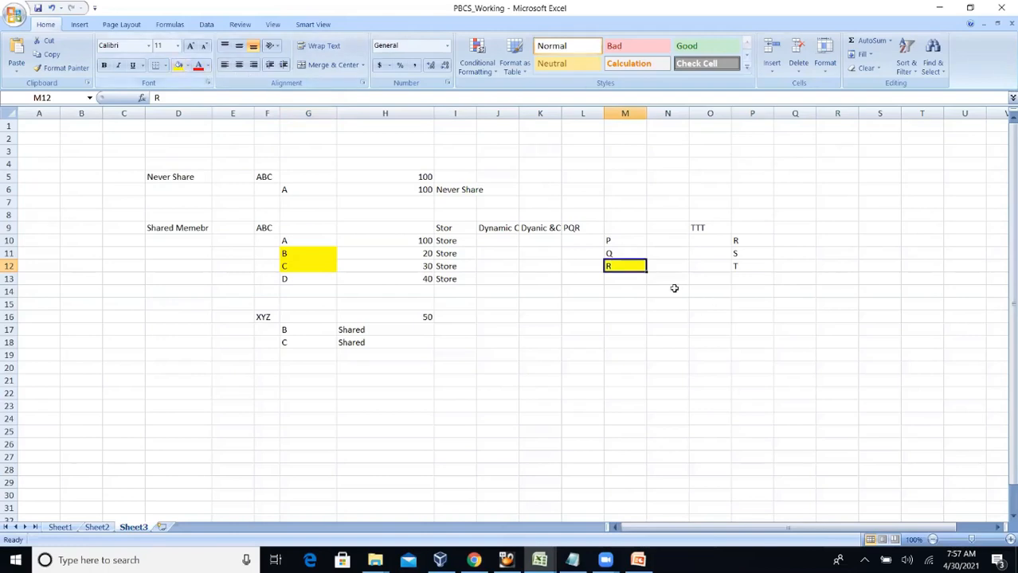
{"action": "left_click", "coordinate": [753, 254]}
{"action": "left_click", "coordinate": [738, 237]}
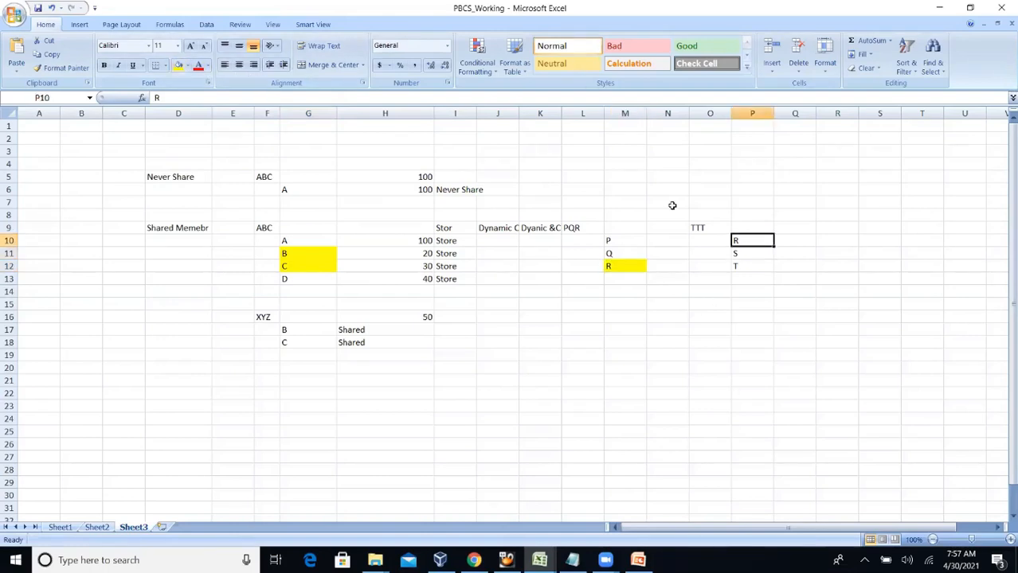
{"action": "left_click", "coordinate": [179, 66]}
Enter XYZ in L16 as a new parent below the PQR hierarchy.
{"action": "left_click", "coordinate": [535, 316]}
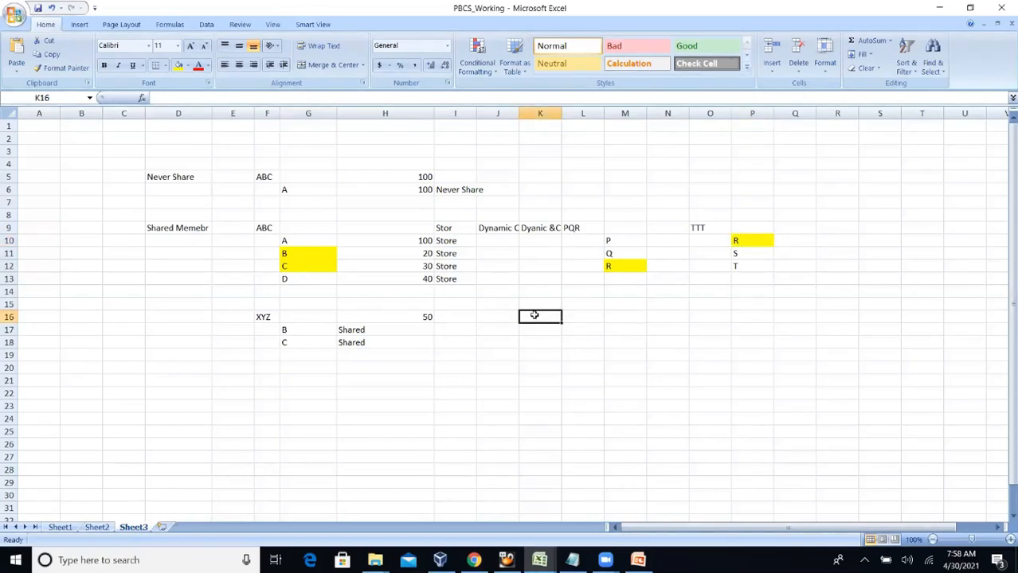
{"action": "left_click", "coordinate": [315, 253]}
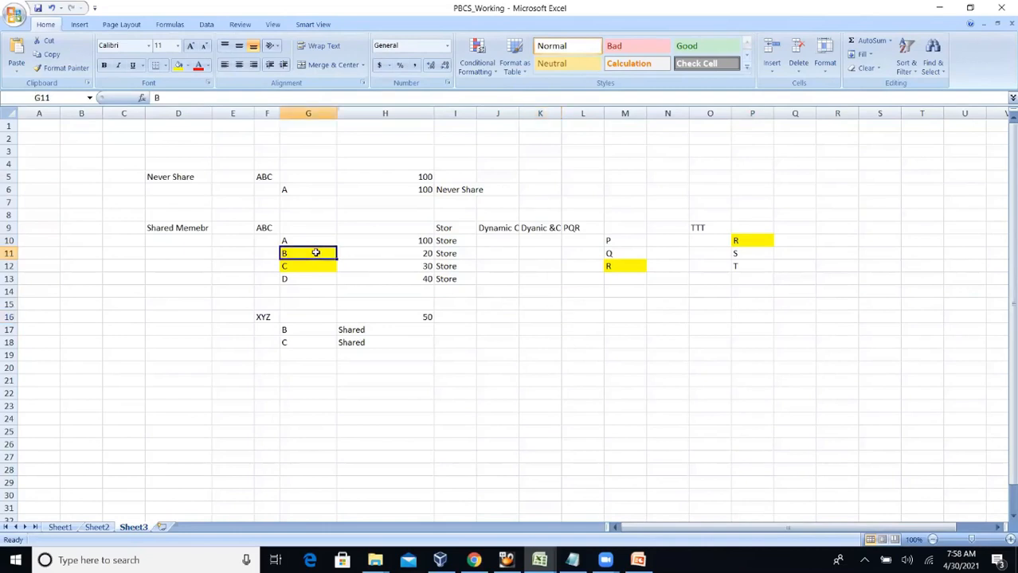
{"action": "left_click", "coordinate": [578, 314]}
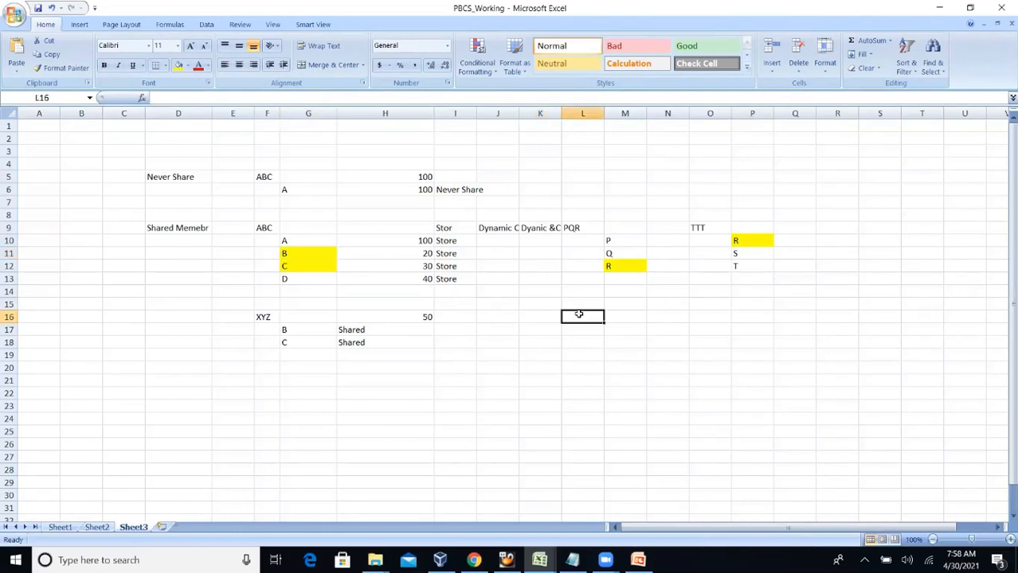
{"action": "type", "text": "XYZ"}
{"action": "key", "text": "BackSpace"}
{"action": "type", "text": "Z"}
{"action": "key", "text": "Return"}
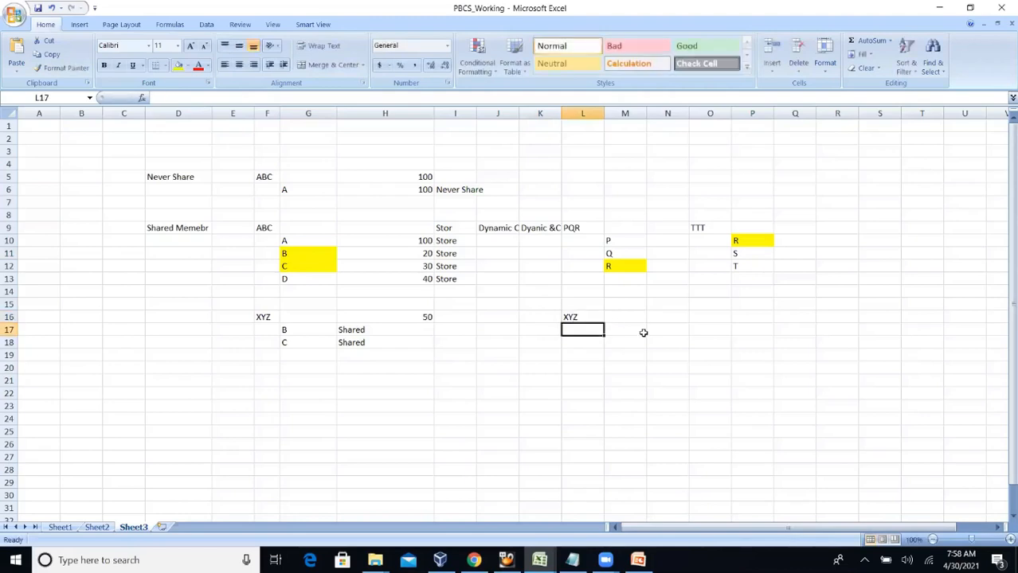
Enter the children B, C and R under XYZ in M17:M19, with a second R in M20.
{"action": "left_click", "coordinate": [630, 327]}
{"action": "type", "text": "B"}
{"action": "key", "text": "Return"}
{"action": "type", "text": "C"}
{"action": "key", "text": "Return"}
{"action": "type", "text": "R"}
{"action": "key", "text": "Return"}
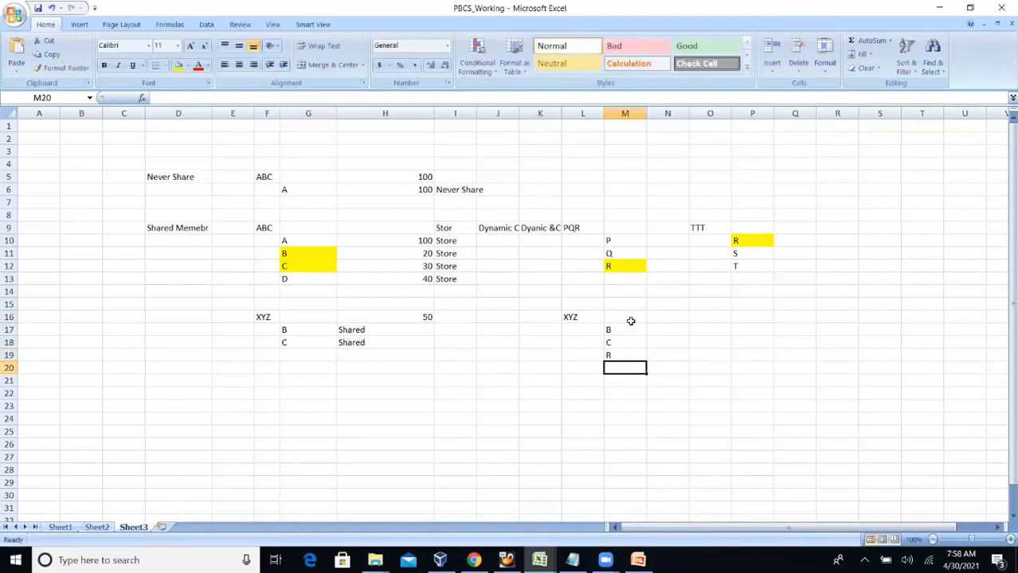
{"action": "type", "text": "R"}
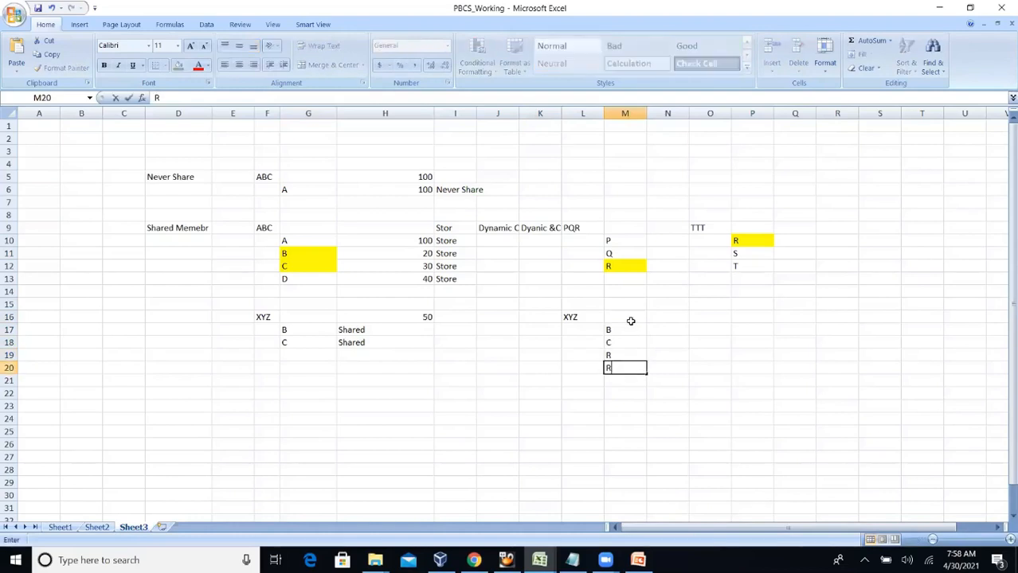
Change TTT's first child in P10 to I and replace XYZ's last child in M20 with I.
{"action": "left_click", "coordinate": [747, 239]}
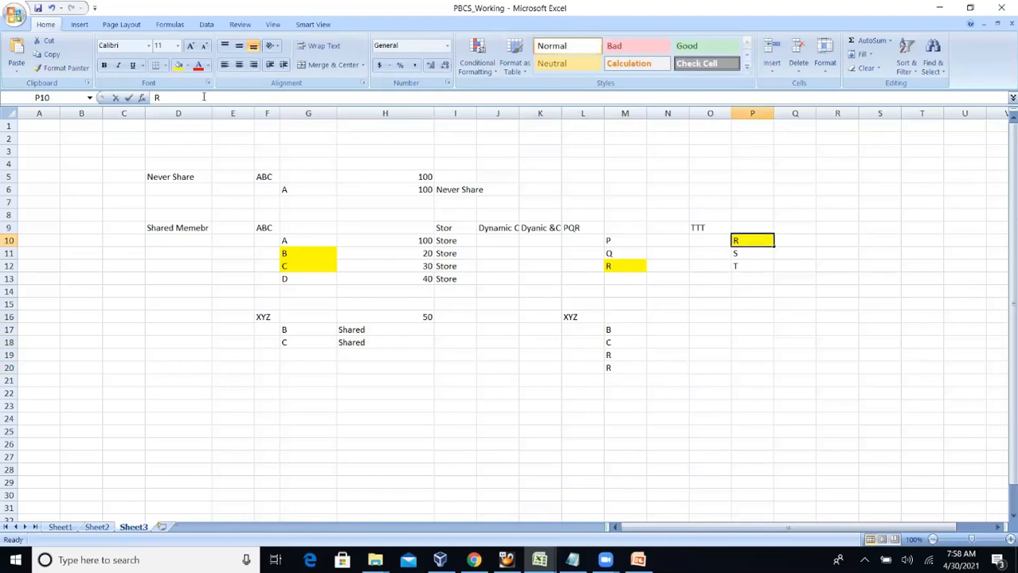
{"action": "double_click", "coordinate": [152, 97]}
{"action": "key", "text": "BackSpace"}
{"action": "key", "text": "Return"}
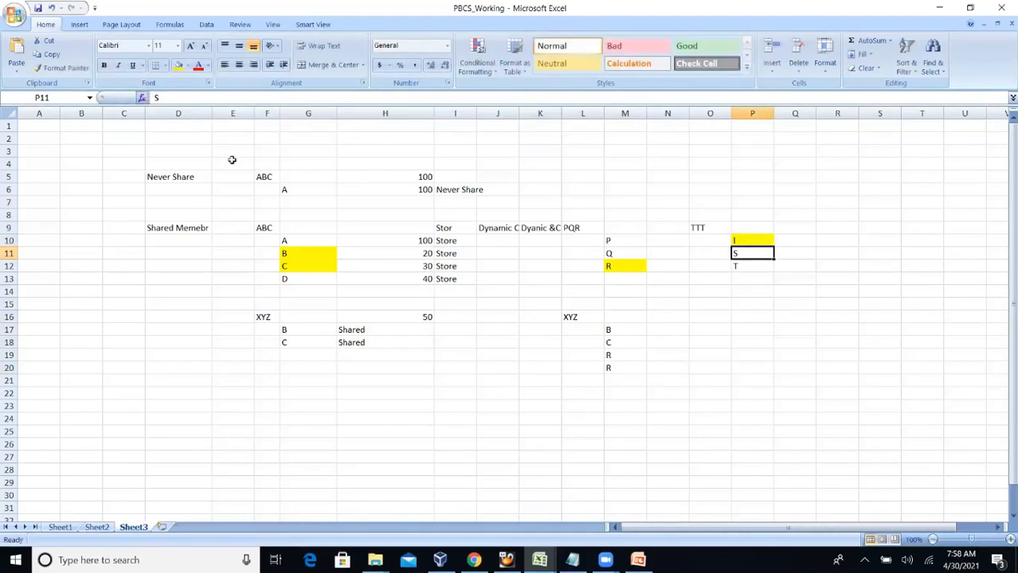
{"action": "left_click", "coordinate": [614, 367]}
{"action": "type", "text": "I"}
{"action": "key", "text": "Return"}
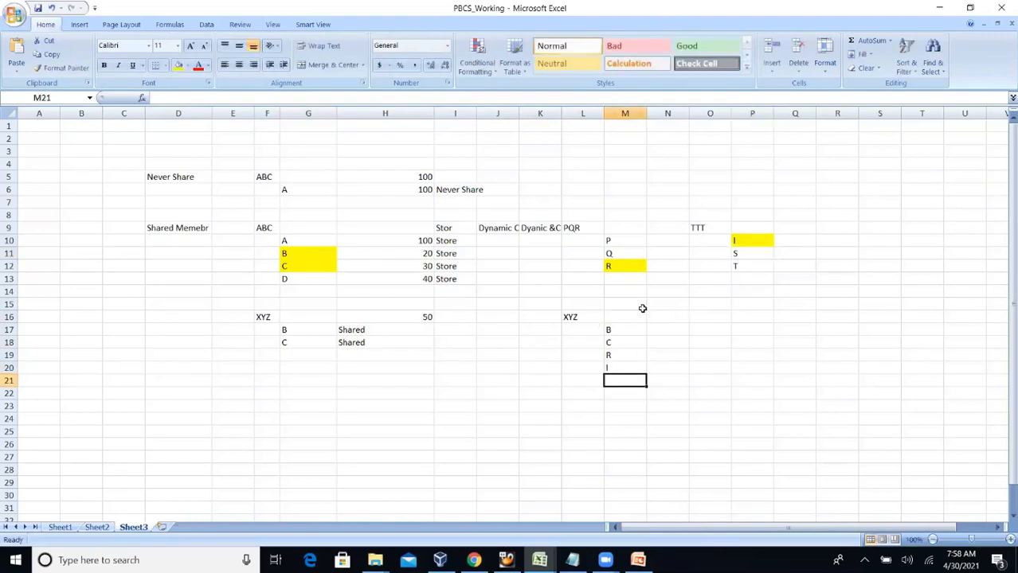
Label the lower-right XYZ parent's storage type as Store/DynMIc in M16.
{"action": "left_click", "coordinate": [593, 317]}
{"action": "left_click_drag", "start_coordinate": [595, 318], "coordinate": [627, 367]}
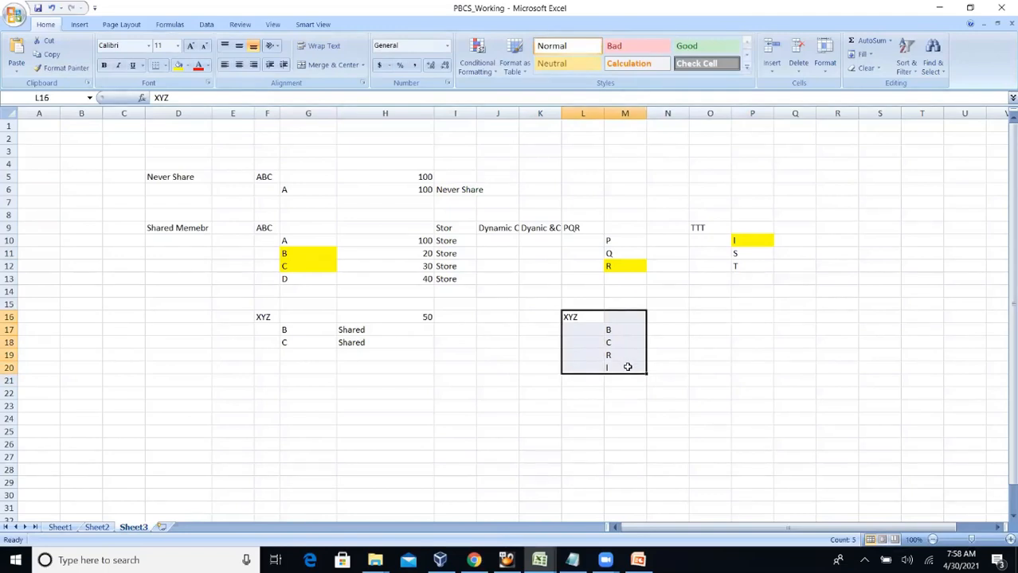
{"action": "left_click", "coordinate": [576, 319]}
{"action": "left_click", "coordinate": [628, 316]}
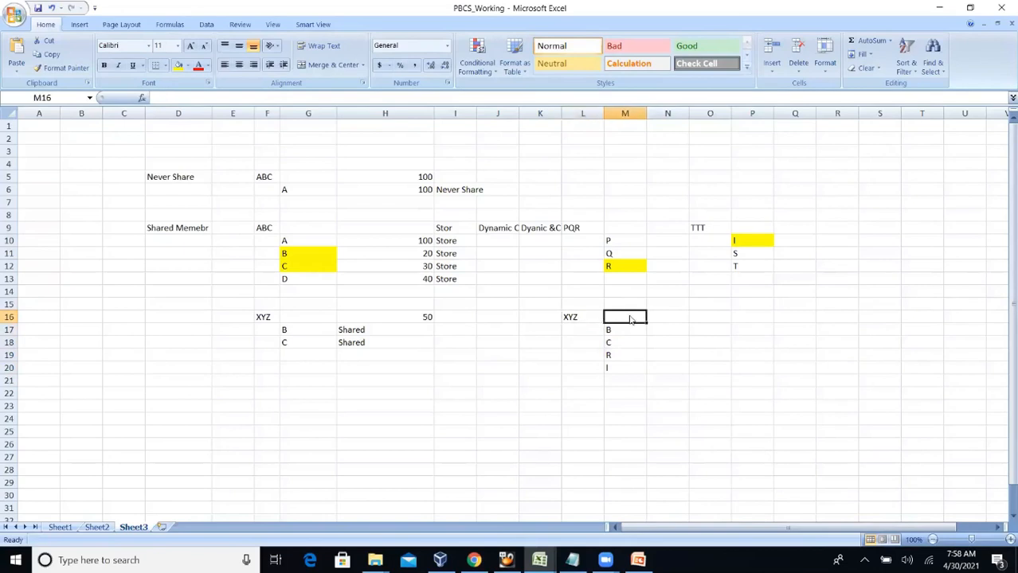
{"action": "type", "text": "Store/Dyn"}
{"action": "key", "text": "Caps_Lock"}
{"action": "type", "text": "MI"}
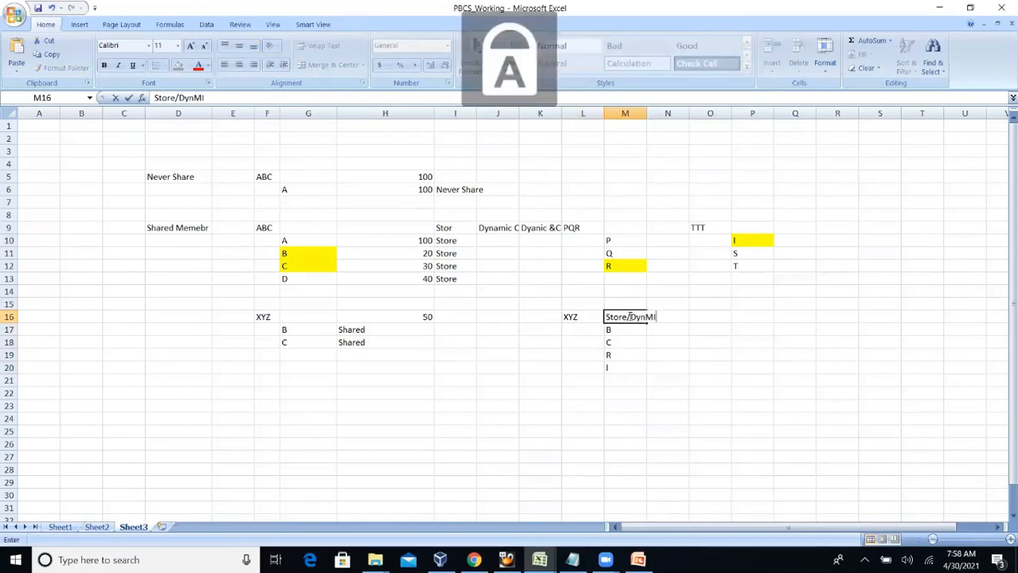
{"action": "key", "text": "Caps_Lock"}
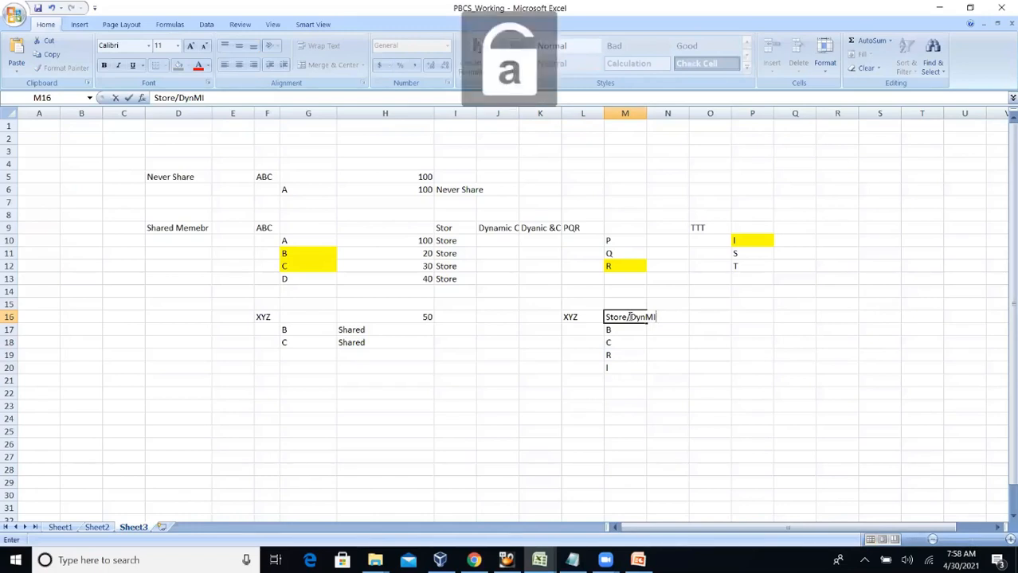
{"action": "type", "text": "c"}
{"action": "key", "text": "Return"}
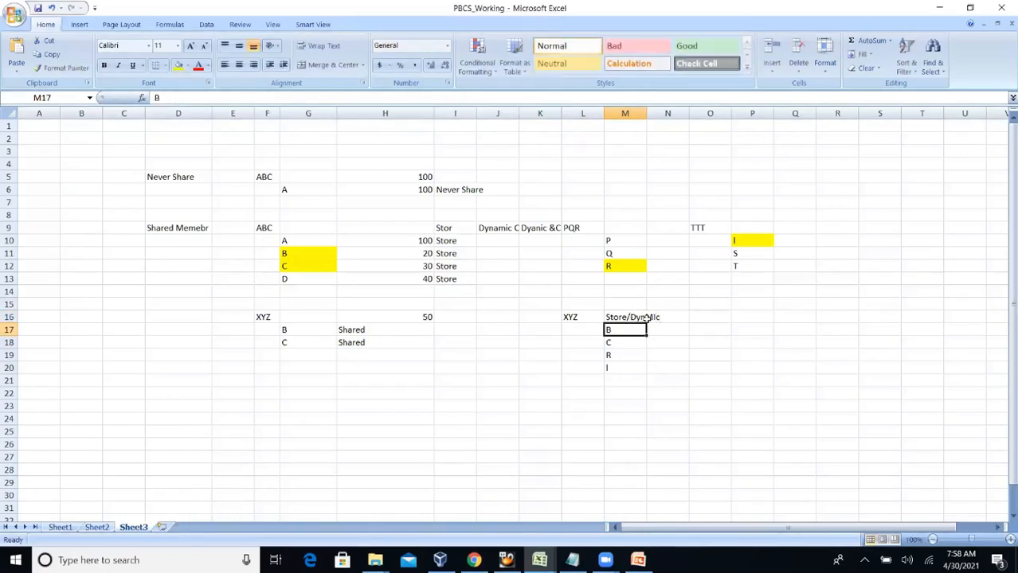
Mark XYZ's child B as shared in N17.
{"action": "left_click", "coordinate": [673, 326]}
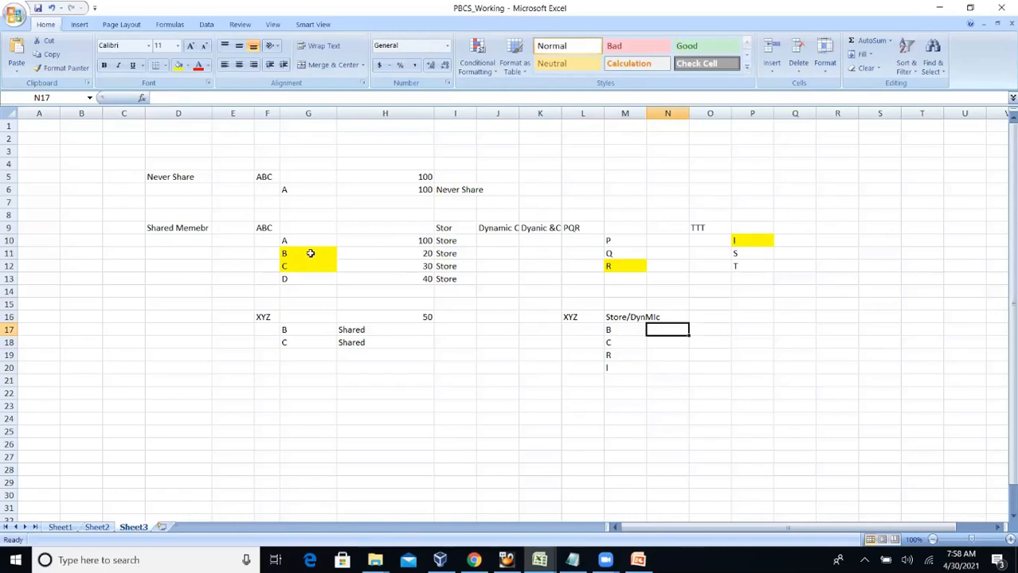
{"action": "type", "text": "shared"}
{"action": "key", "text": "Return"}
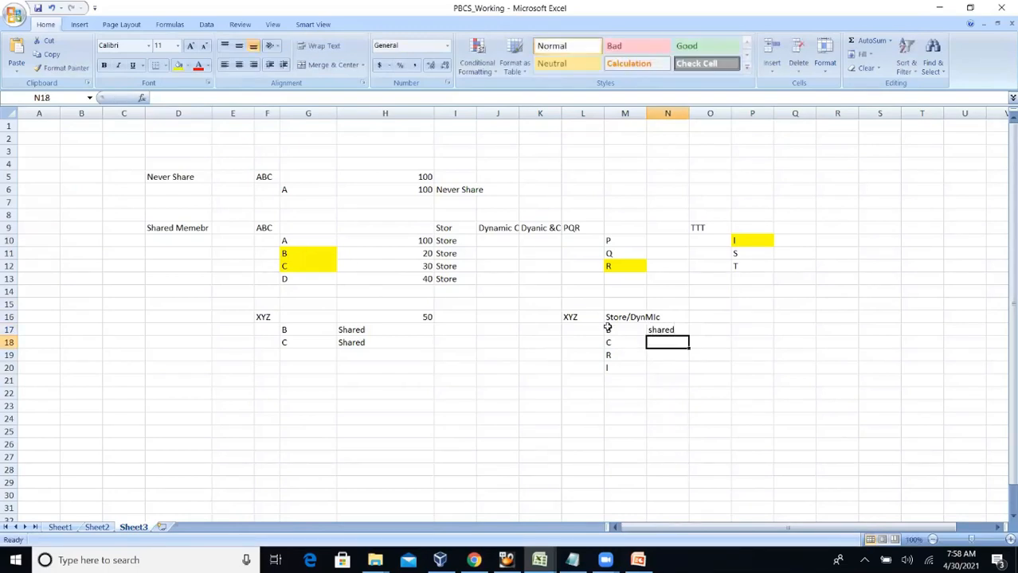
Switch to EPM Cloud Planning in Chrome and discard the unsaved OPEX member.
{"action": "mouse_move", "coordinate": [475, 560]}
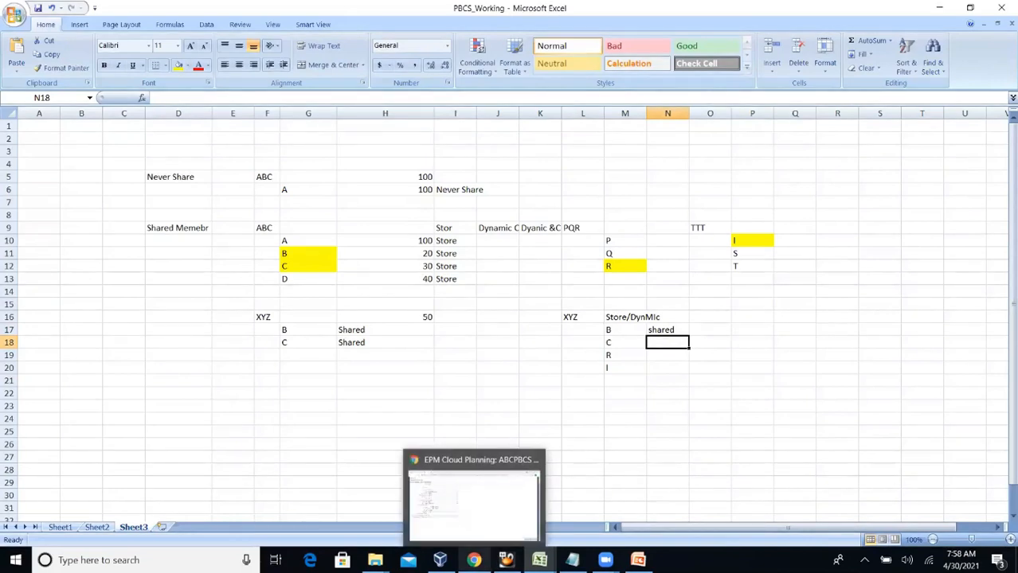
{"action": "left_click", "coordinate": [473, 497]}
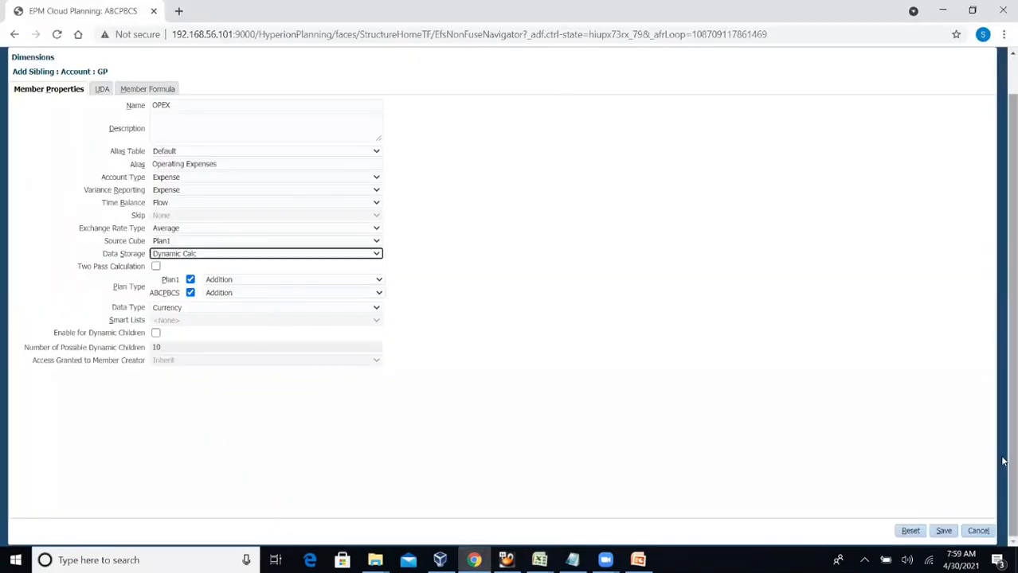
{"action": "left_click", "coordinate": [977, 530]}
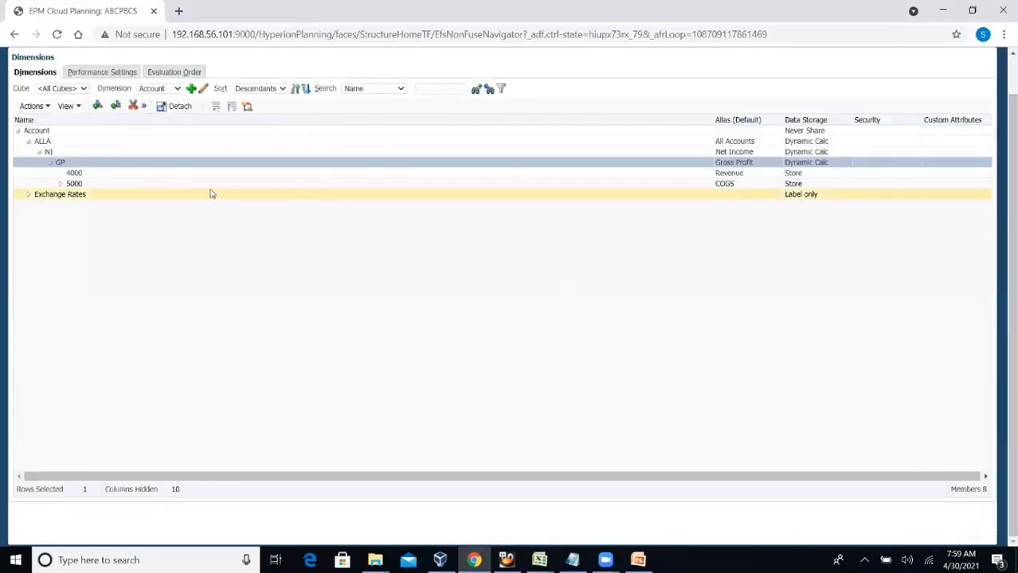
Add a sibling of GP named GP1 with the alias GP Alt and save it.
{"action": "left_click", "coordinate": [124, 176]}
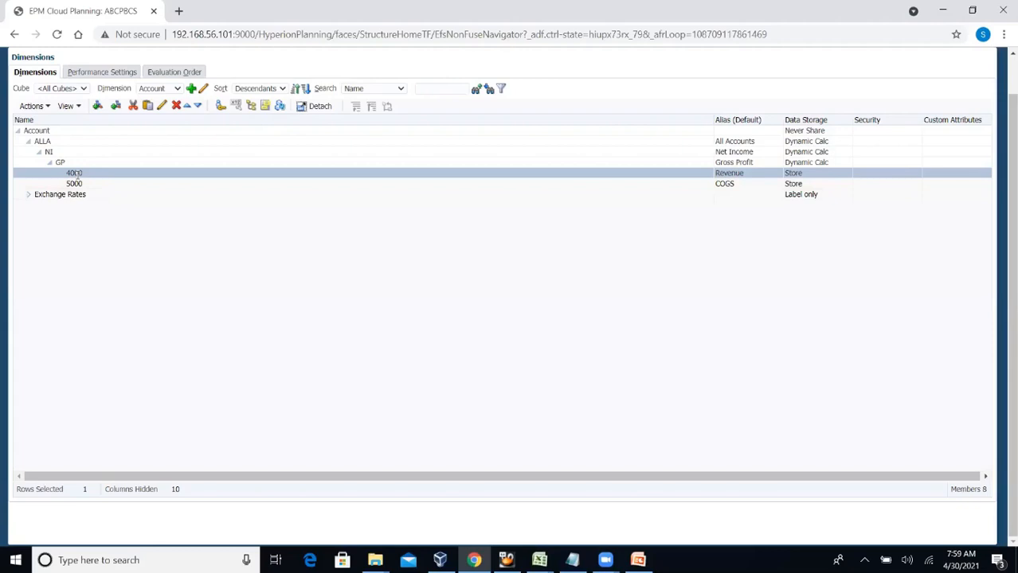
{"action": "left_click", "coordinate": [71, 165]}
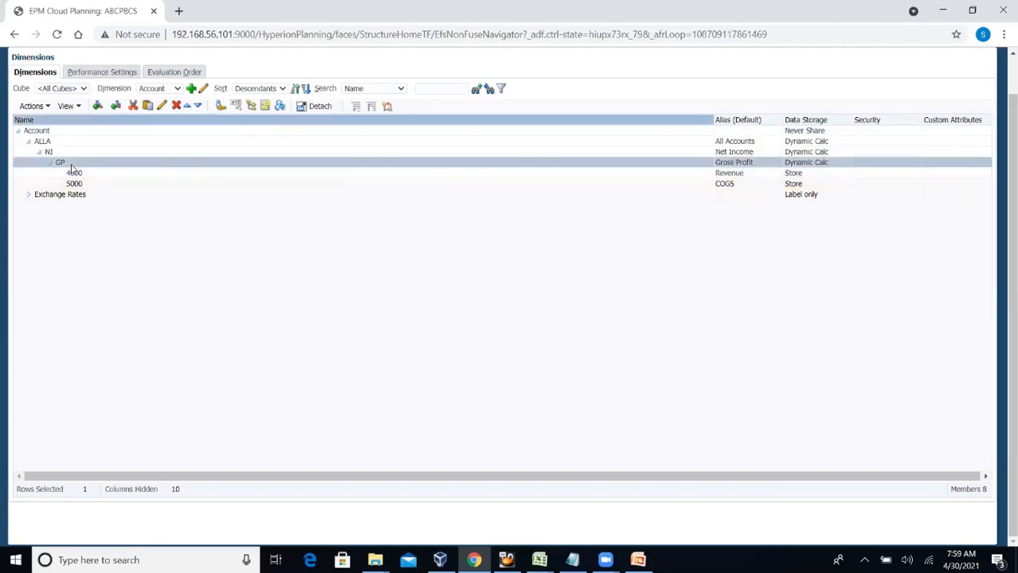
{"action": "left_click", "coordinate": [117, 107]}
{"action": "left_click", "coordinate": [167, 106]}
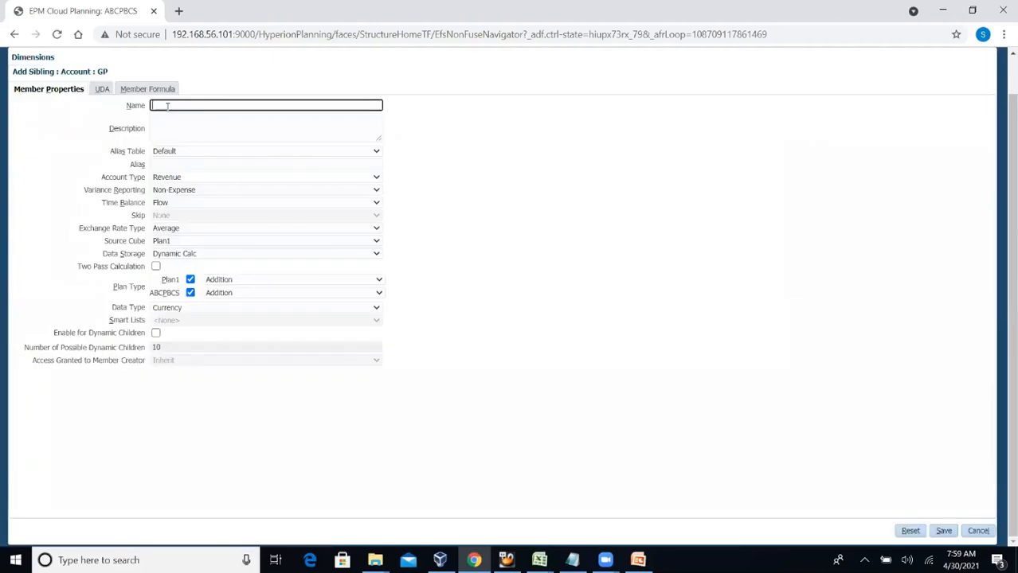
{"action": "type", "text": "GP1"}
{"action": "left_click", "coordinate": [179, 164]}
{"action": "type", "text": "GP"}
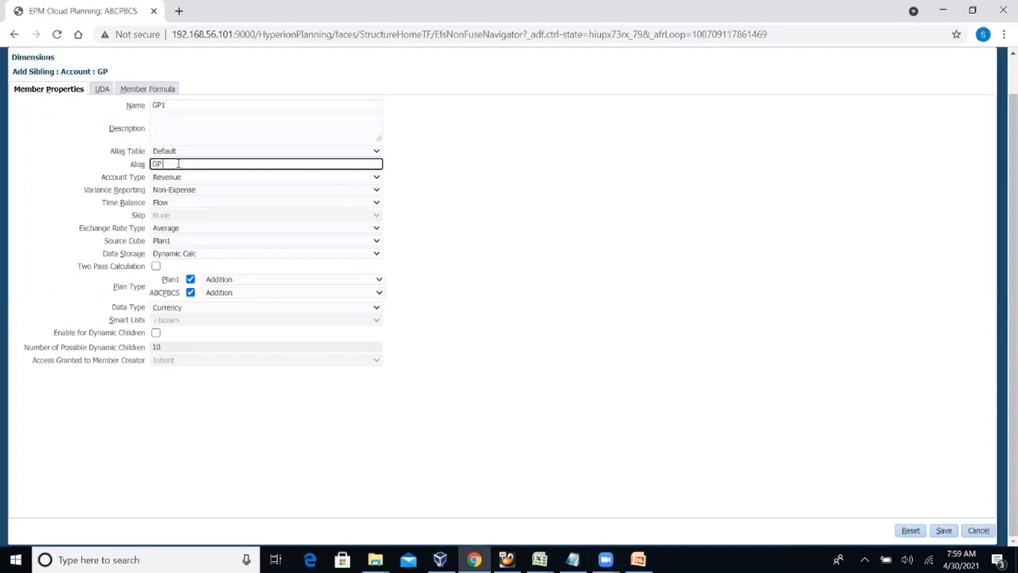
{"action": "type", "text": " Allt"}
{"action": "left_click", "coordinate": [943, 531]}
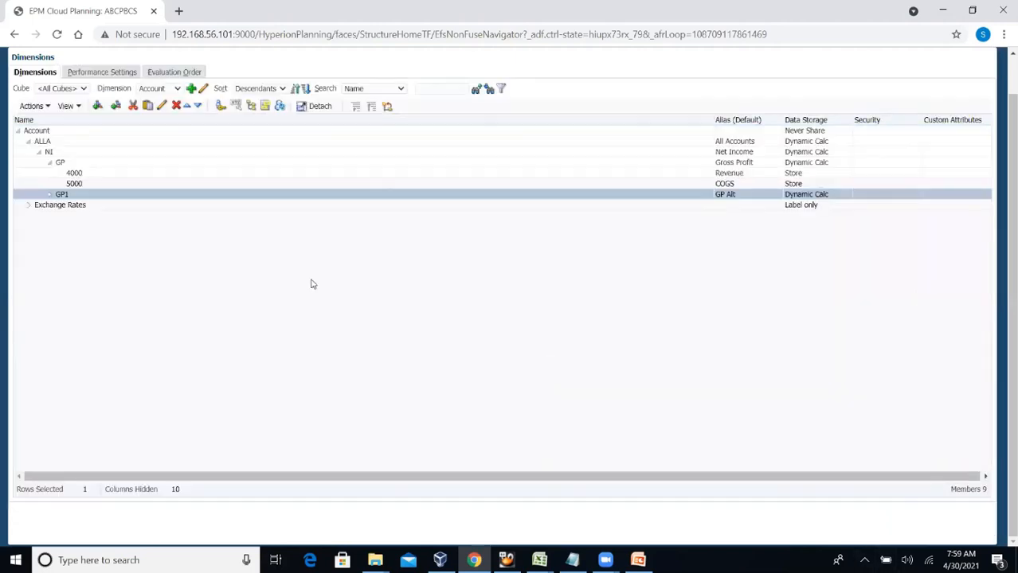
Refresh the application database and finish the cube refresh.
{"action": "left_click", "coordinate": [279, 109]}
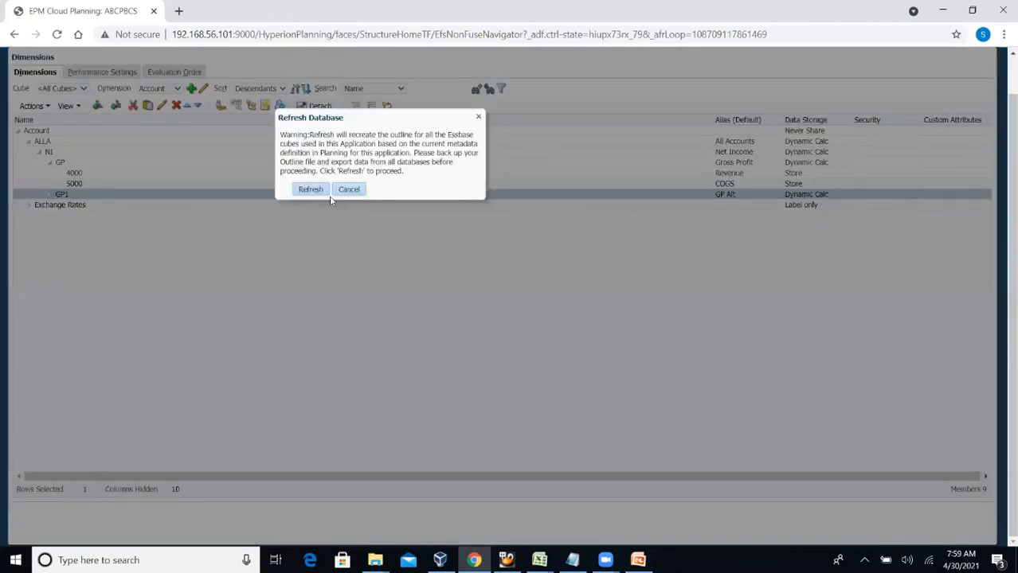
{"action": "left_click", "coordinate": [311, 190]}
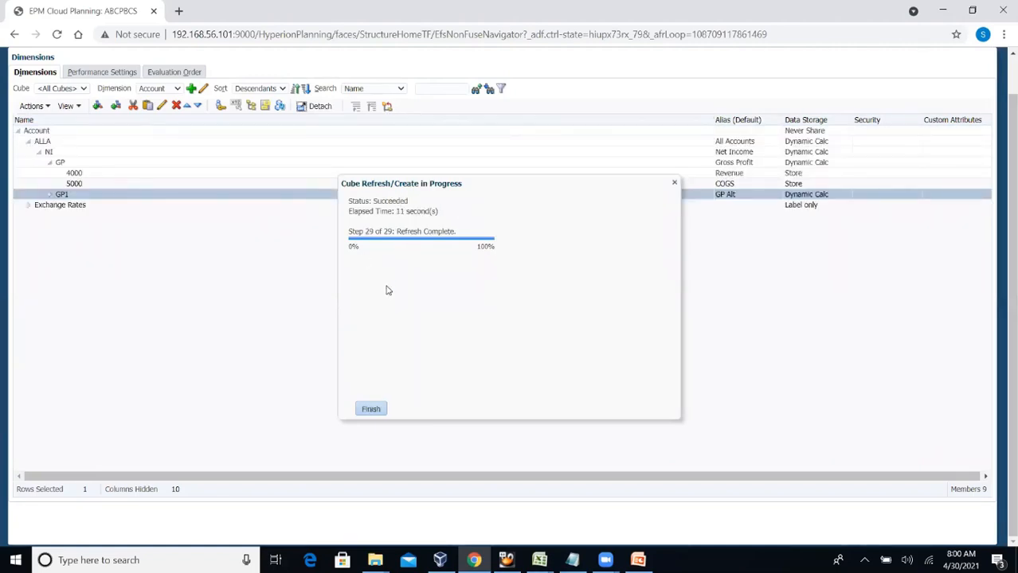
{"action": "left_click", "coordinate": [370, 409]}
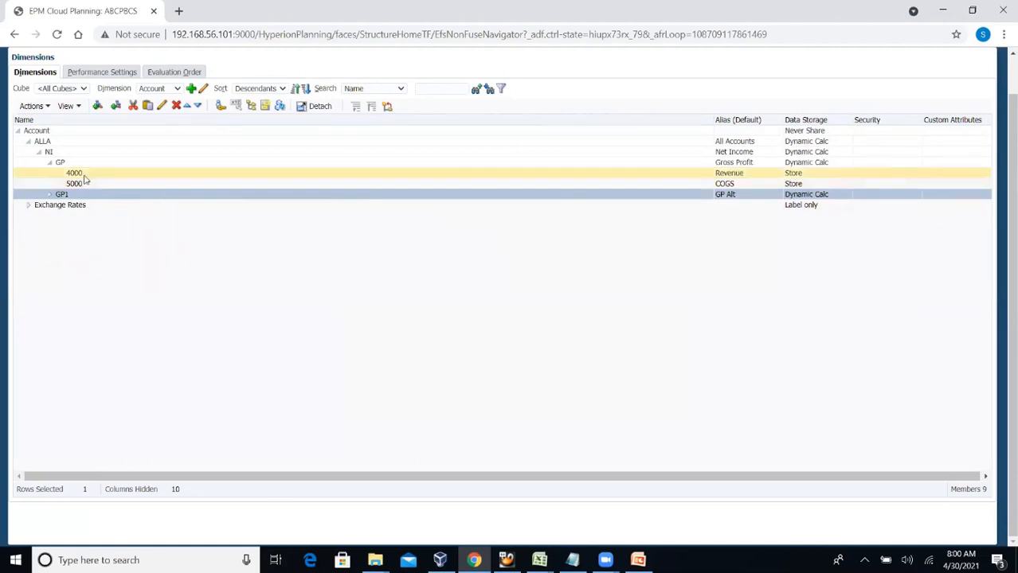
Add member 4000 as a child of GP1 with Shared data storage, accept the property override, and save it.
{"action": "right_click", "coordinate": [64, 194]}
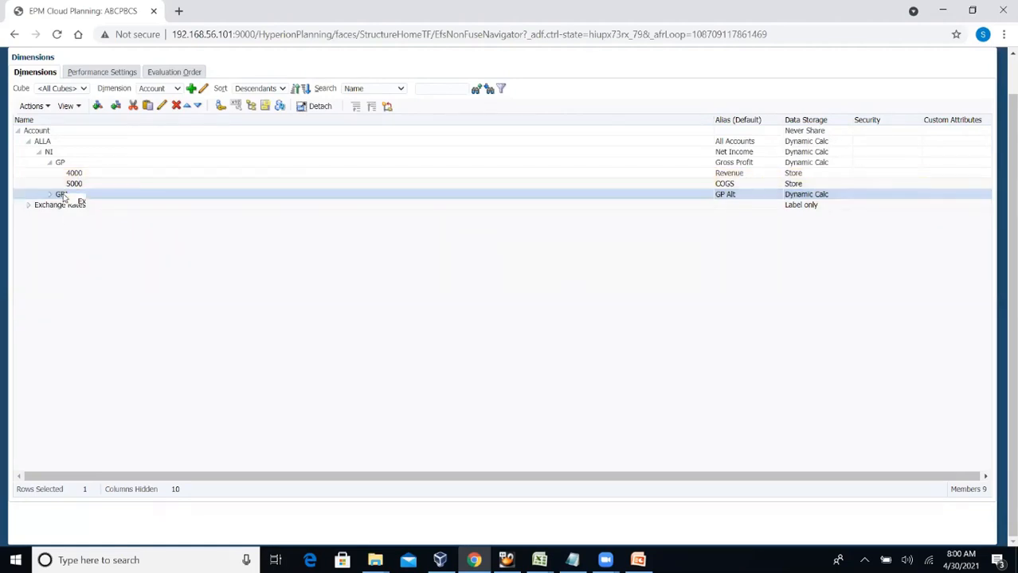
{"action": "left_click", "coordinate": [59, 194]}
{"action": "left_click", "coordinate": [98, 106]}
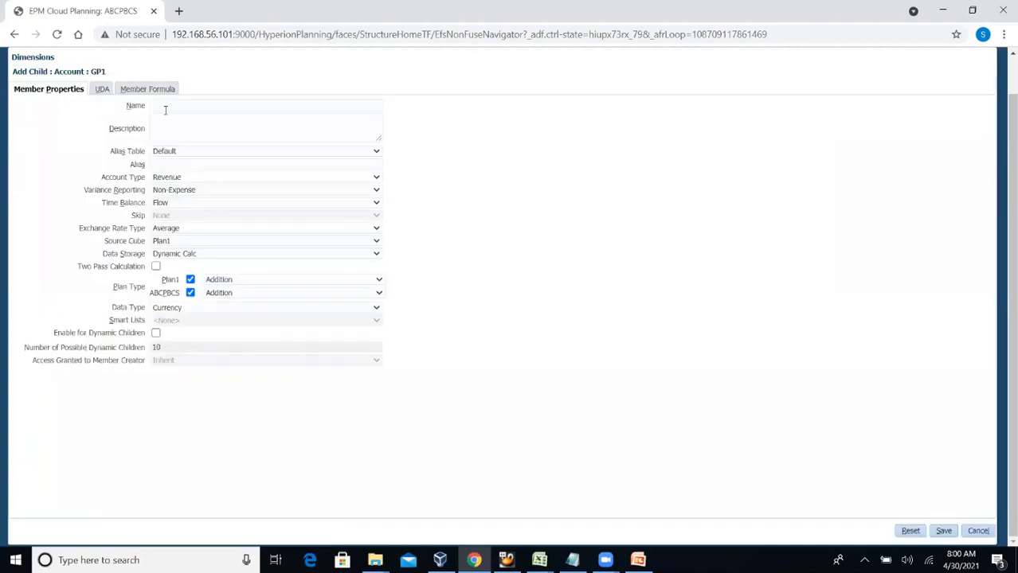
{"action": "left_click", "coordinate": [166, 109]}
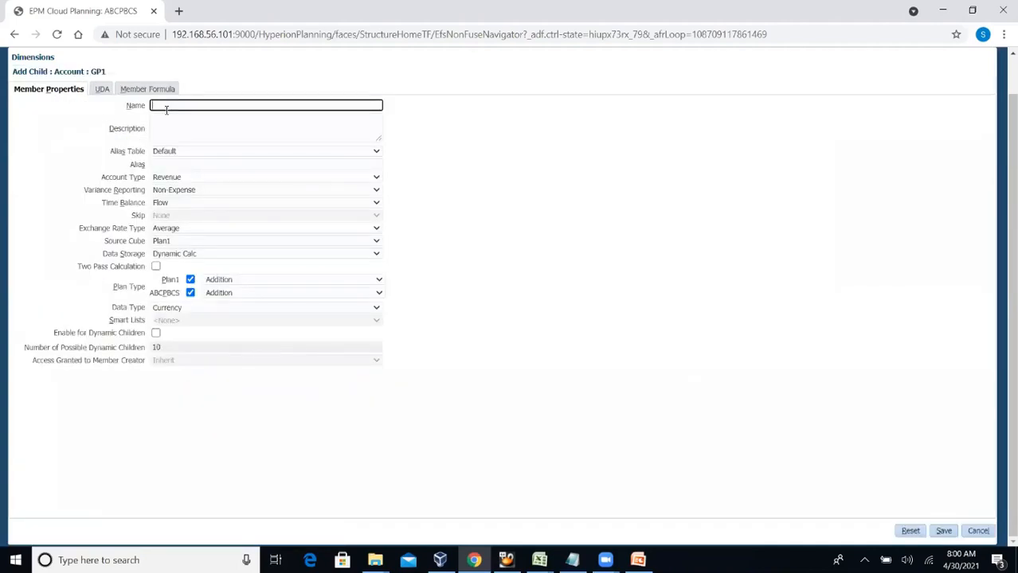
{"action": "type", "text": "4000"}
{"action": "left_click", "coordinate": [620, 247]}
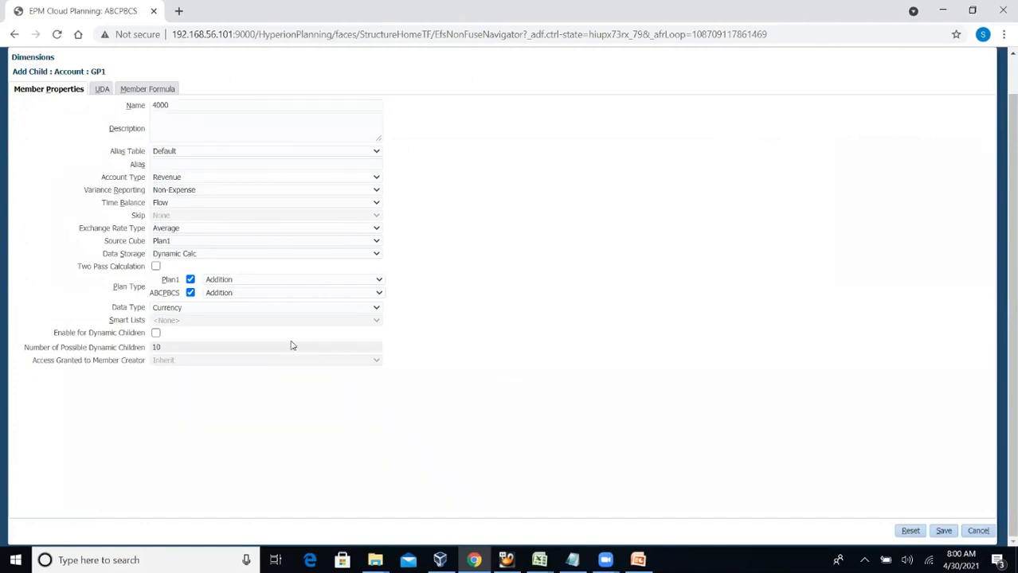
{"action": "left_click", "coordinate": [205, 255]}
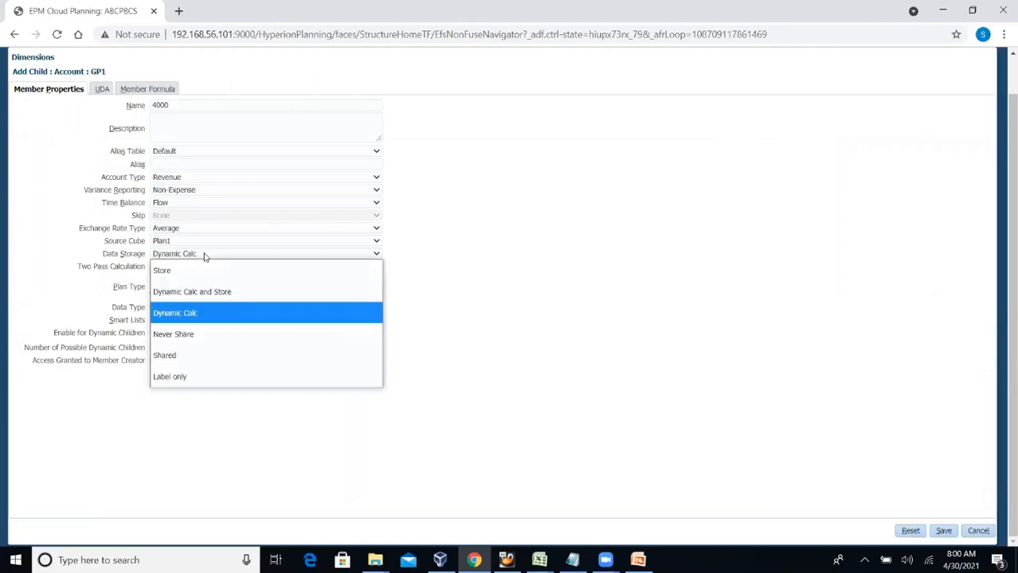
{"action": "left_click", "coordinate": [171, 358]}
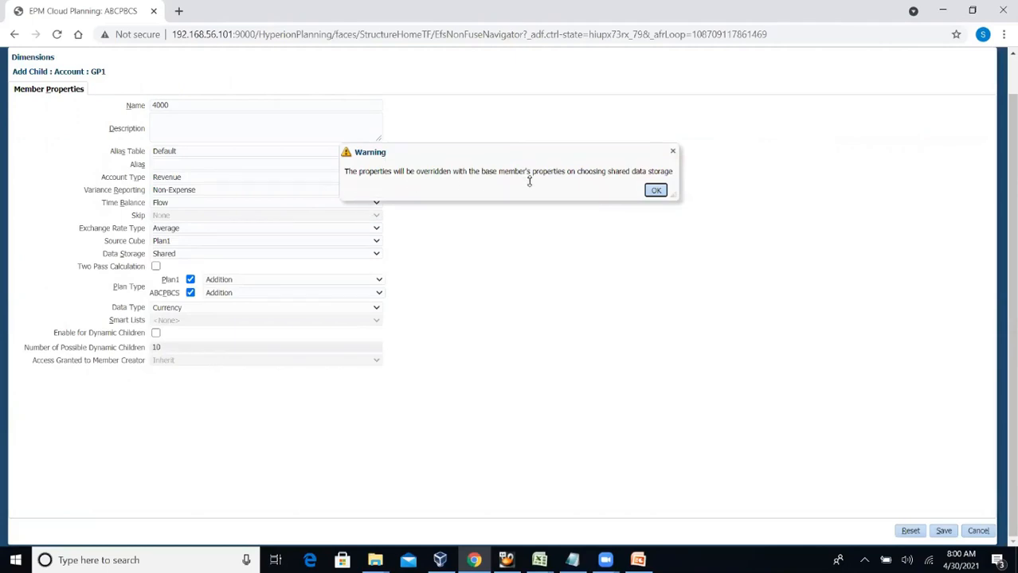
{"action": "left_click", "coordinate": [656, 190]}
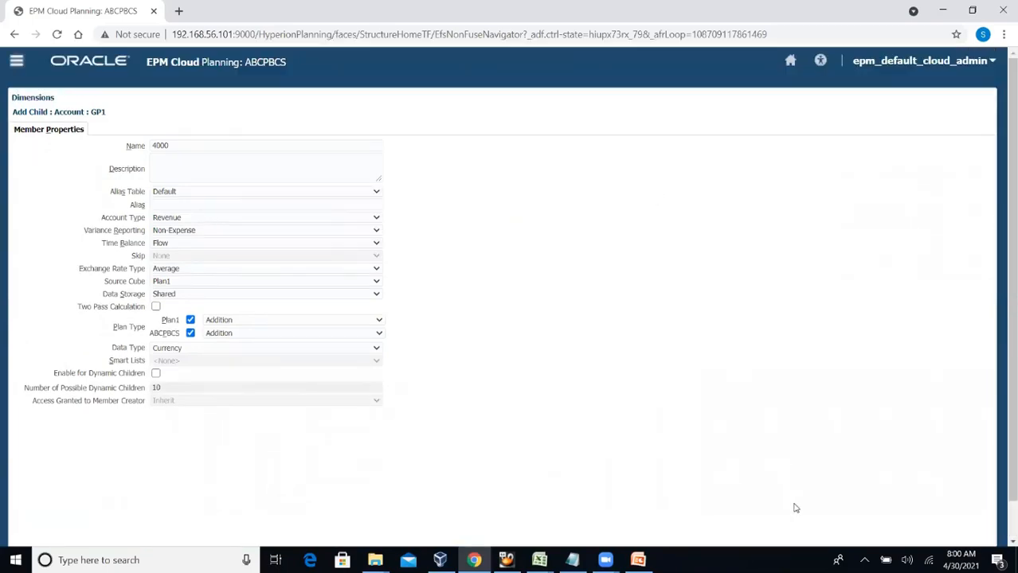
{"action": "scroll", "coordinate": [1003, 511], "scroll_direction": "down", "scroll_amount": 1}
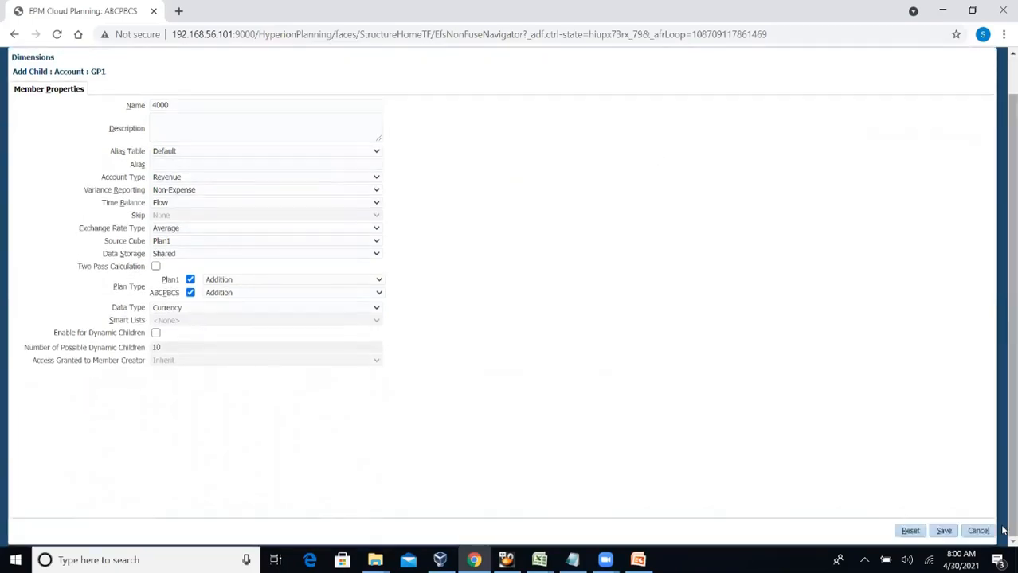
{"action": "left_click", "coordinate": [943, 531]}
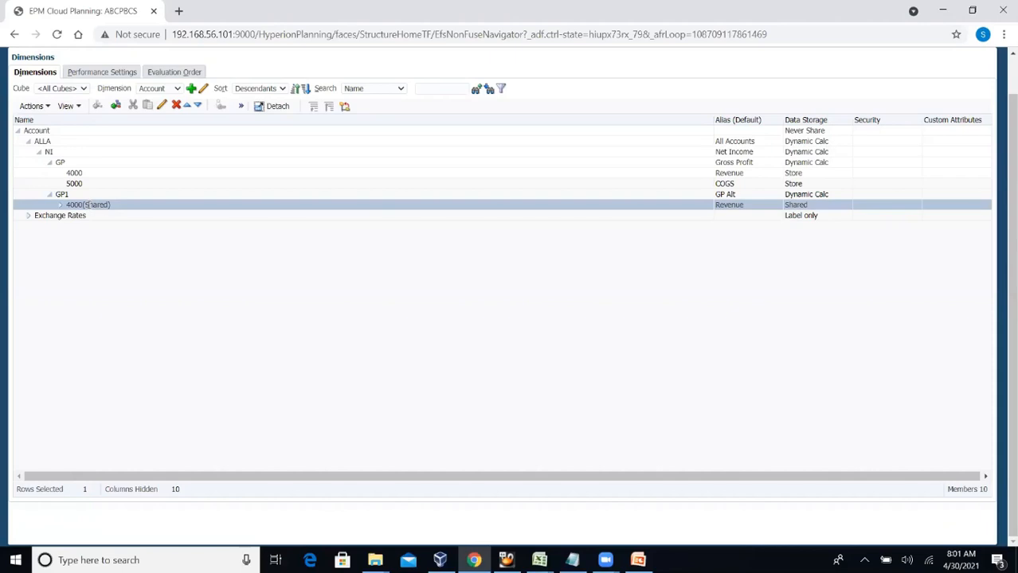
Delete the GP1 member together with its shared child 4000 from the Account dimension.
{"action": "left_click", "coordinate": [74, 196]}
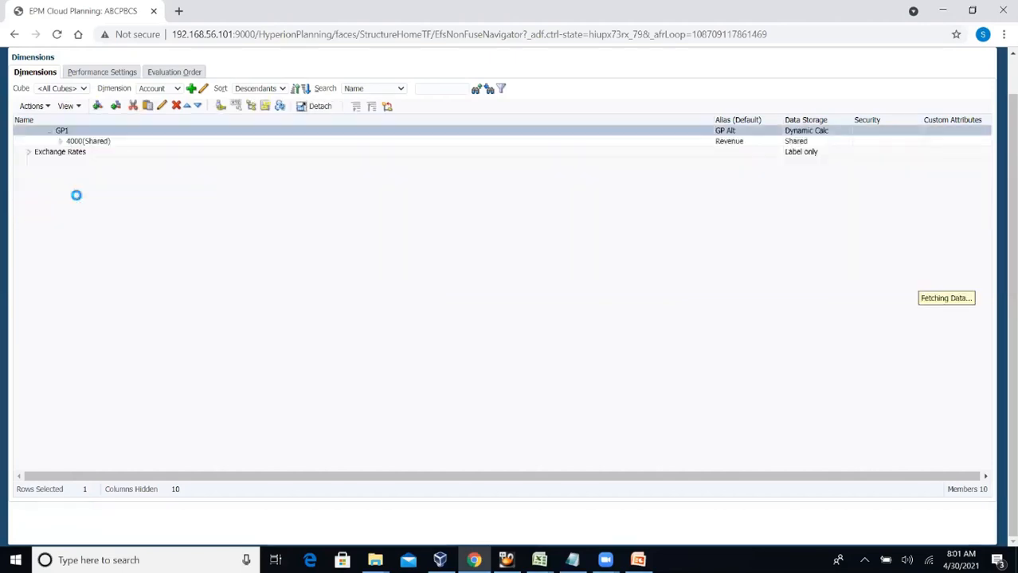
{"action": "left_click", "coordinate": [177, 107]}
{"action": "left_click", "coordinate": [603, 315]}
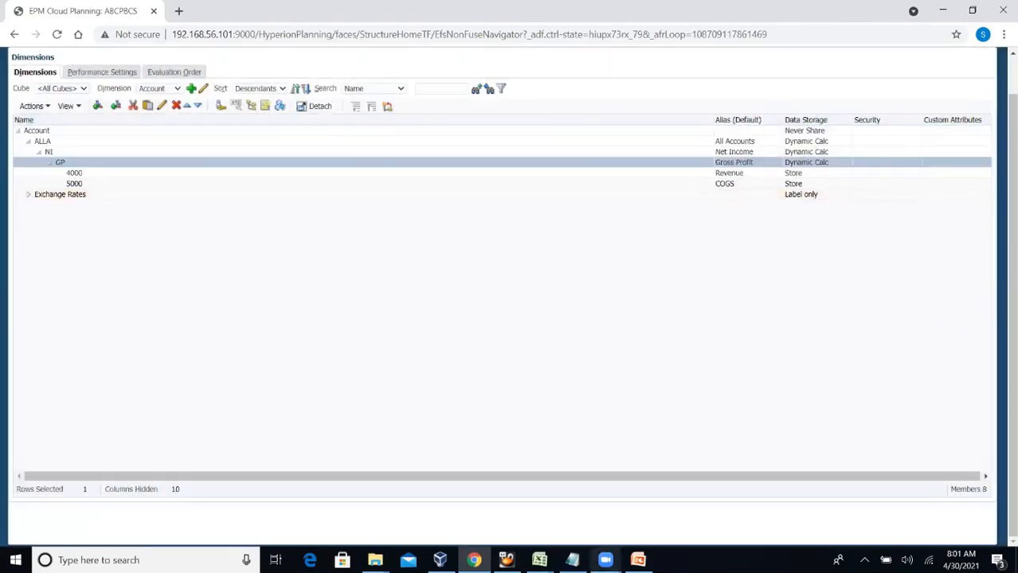
Return to the PBCS_Working workbook in Excel.
{"action": "left_click", "coordinate": [943, 10]}
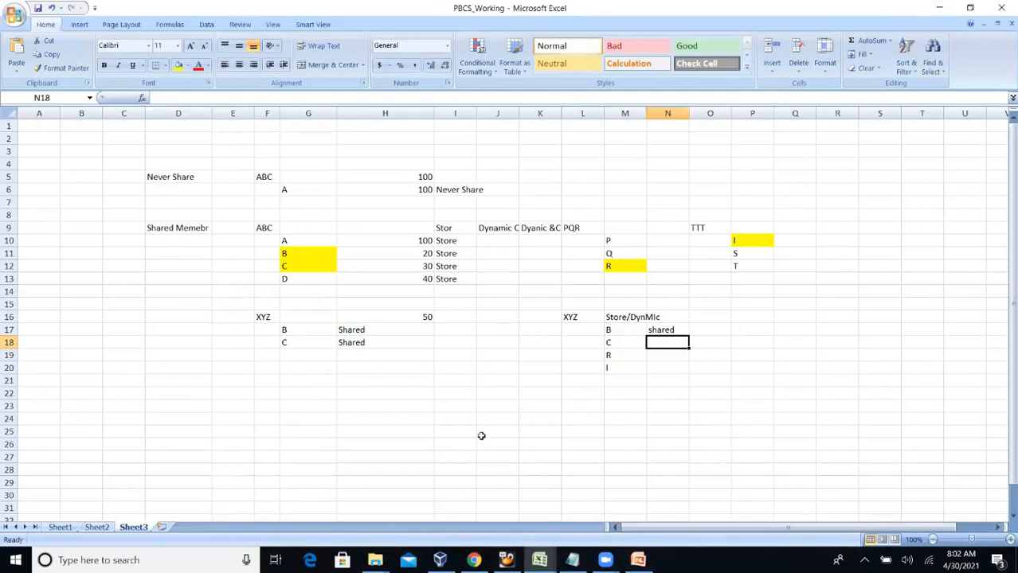
Enter the text Label in cell H22 of Sheet3.
{"action": "left_click", "coordinate": [367, 396]}
{"action": "type", "text": "Laber"}
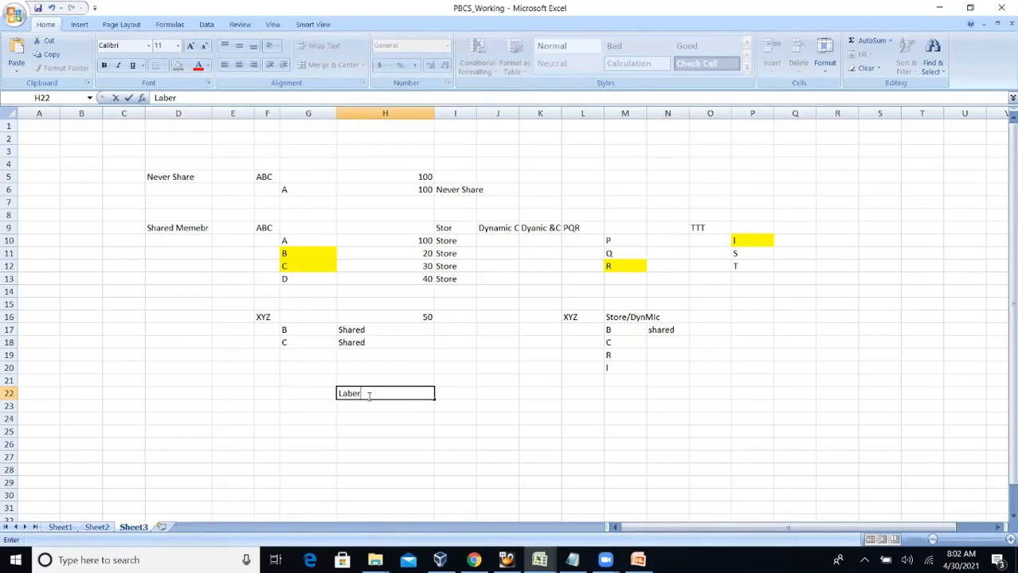
{"action": "key", "text": "BackSpace"}
{"action": "type", "text": "l"}
{"action": "key", "text": "Return"}
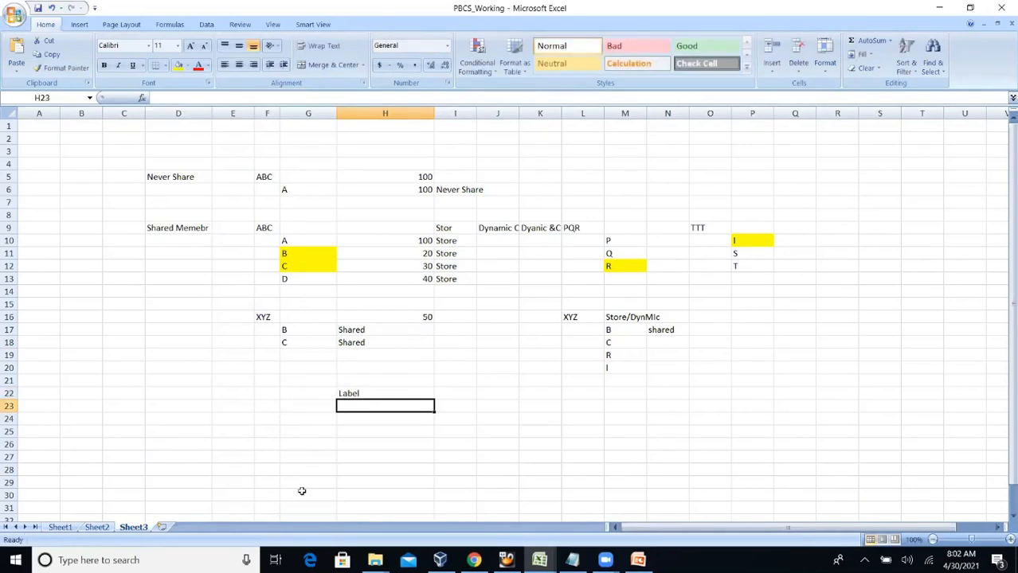
Switch to EPM Cloud Planning and examine member GP's data storage options and its Plan1 consolidation operators.
{"action": "left_click", "coordinate": [473, 559]}
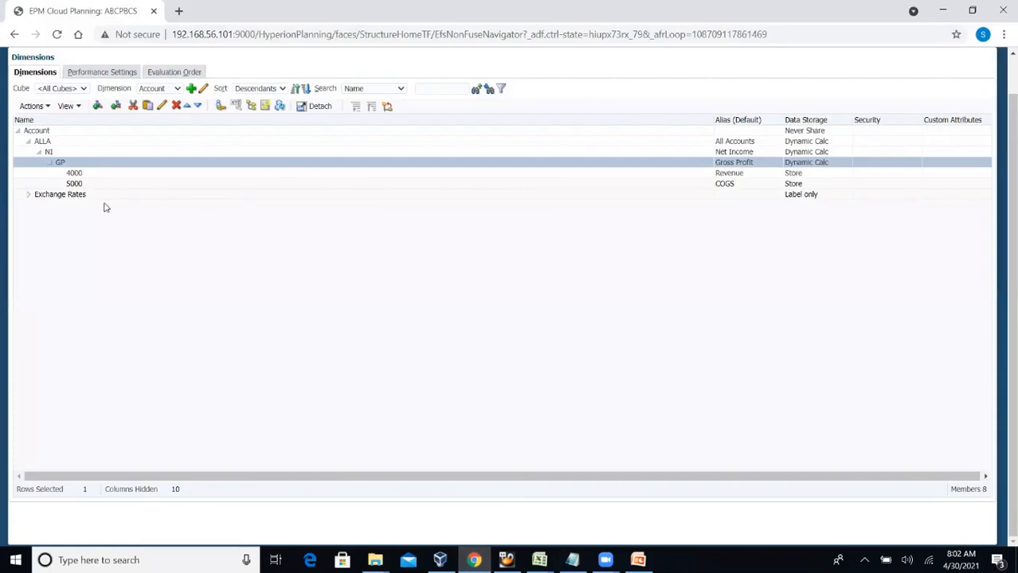
{"action": "left_click", "coordinate": [162, 105]}
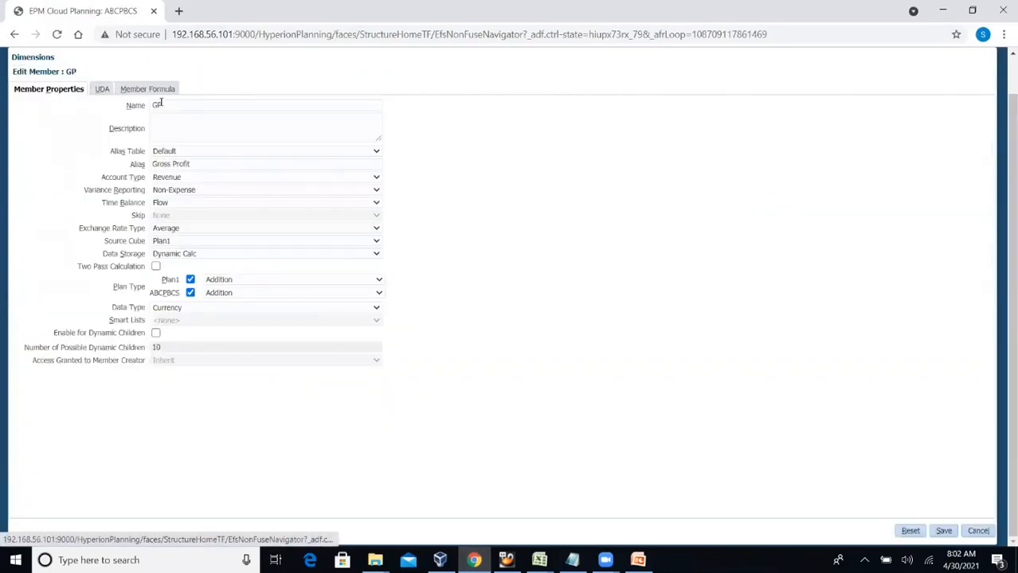
{"action": "left_click", "coordinate": [352, 257]}
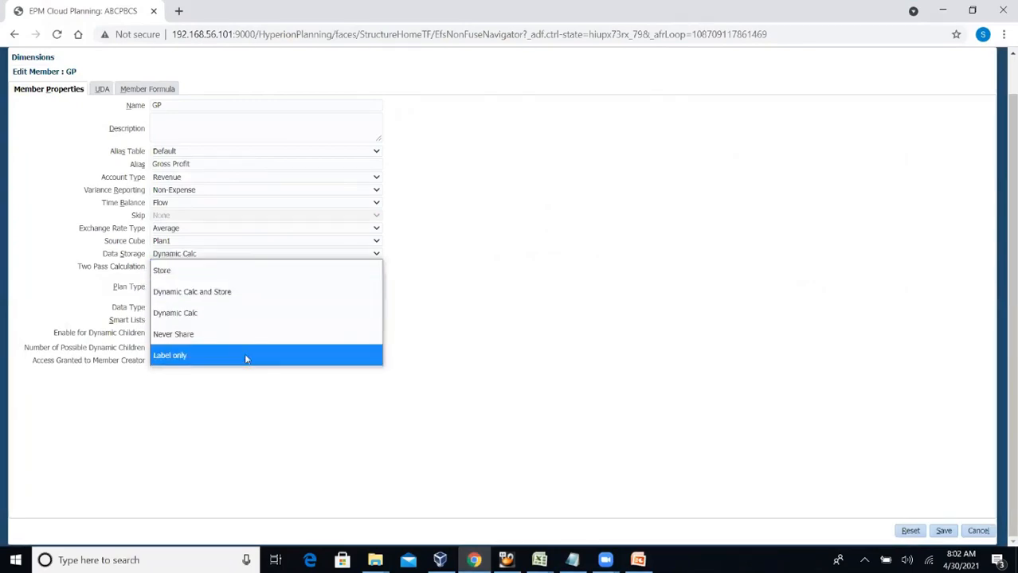
{"action": "left_click", "coordinate": [676, 349]}
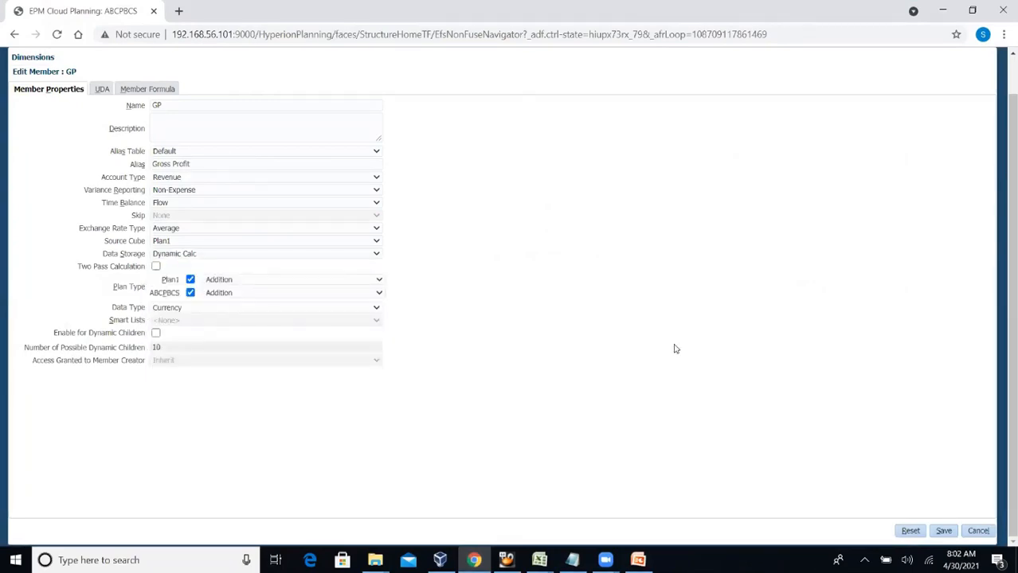
{"action": "left_click", "coordinate": [978, 531]}
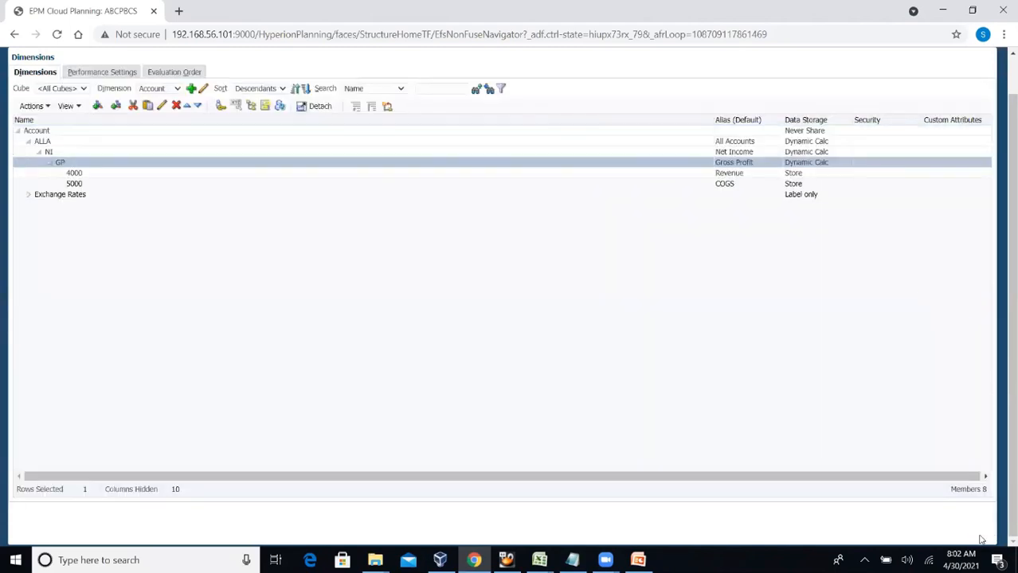
{"action": "left_click", "coordinate": [160, 106]}
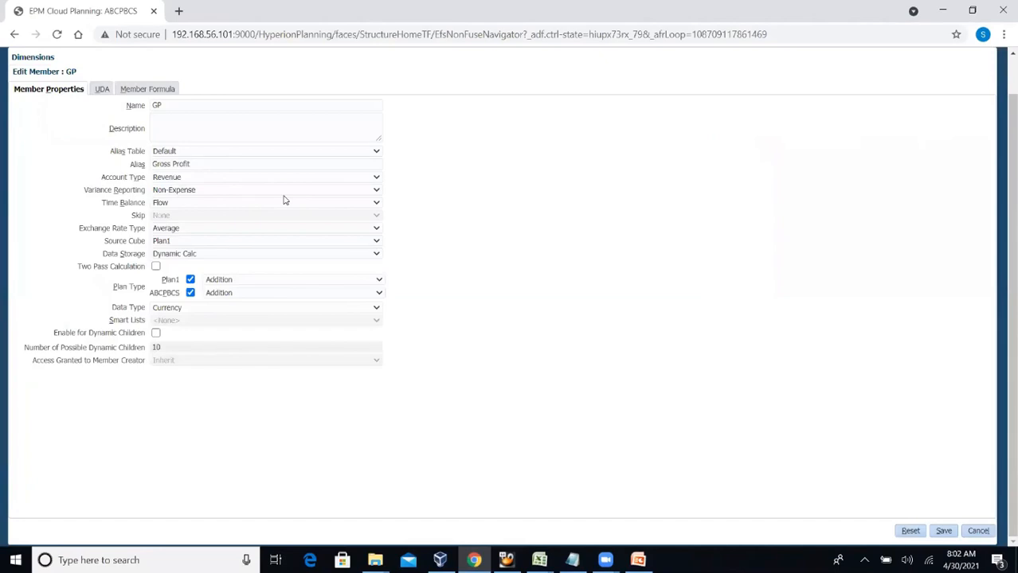
{"action": "left_click", "coordinate": [376, 282]}
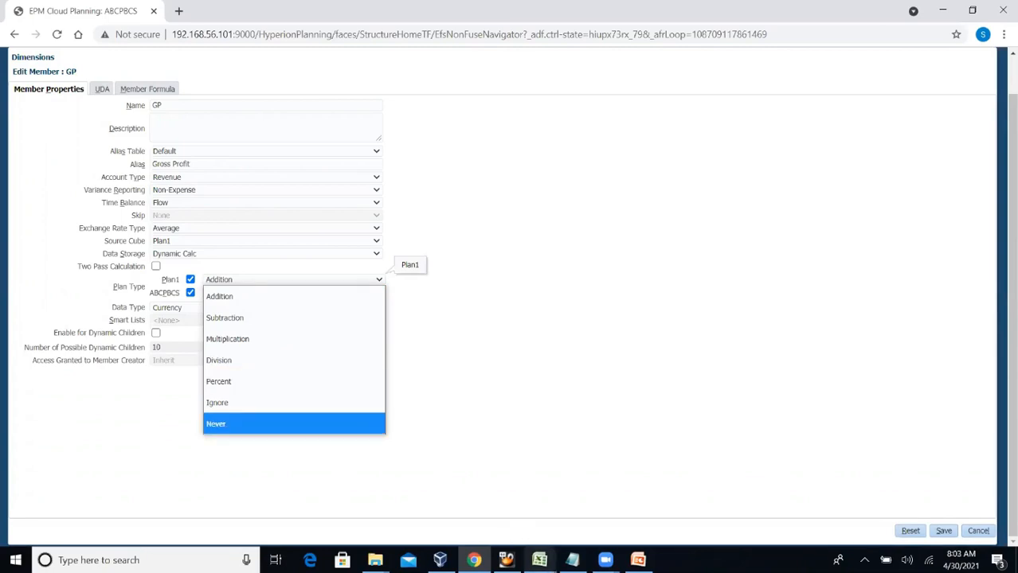
Switch back to the PBCS_Working workbook in Excel and clear all cell contents on Sheet3.
{"action": "left_click", "coordinate": [539, 560]}
{"action": "left_click", "coordinate": [644, 504]}
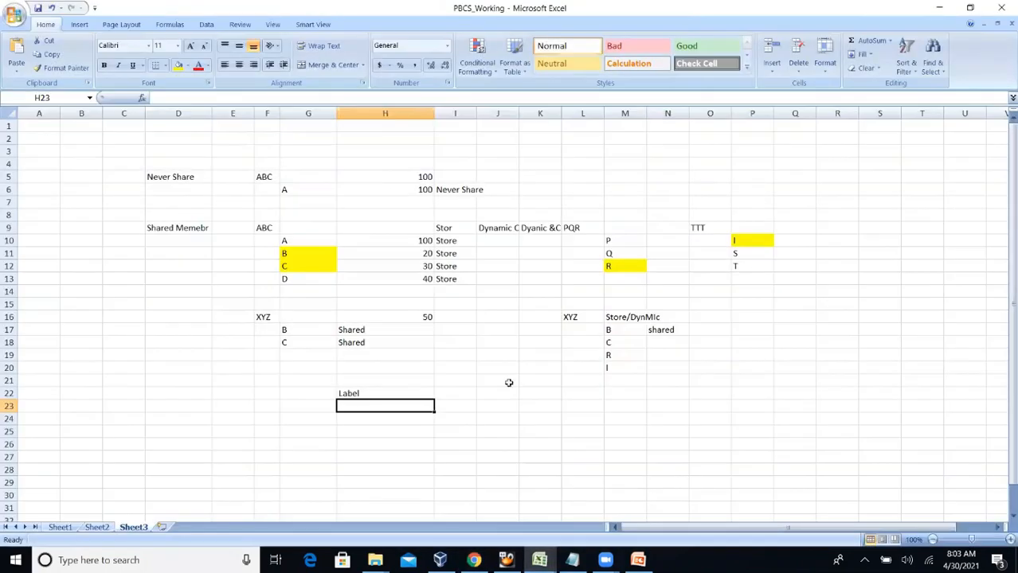
{"action": "key", "text": "ctrl+a"}
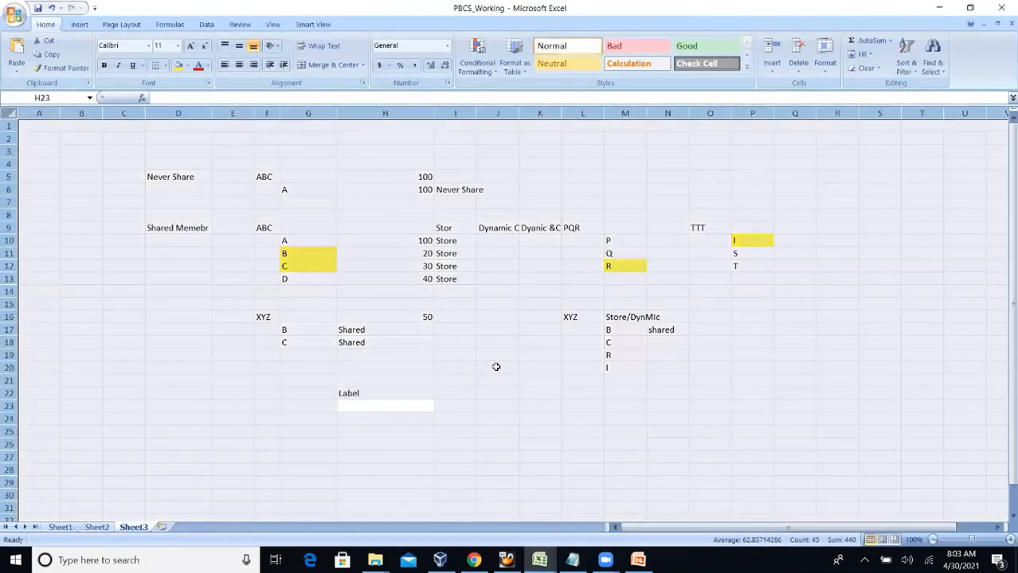
{"action": "key", "text": "Delete"}
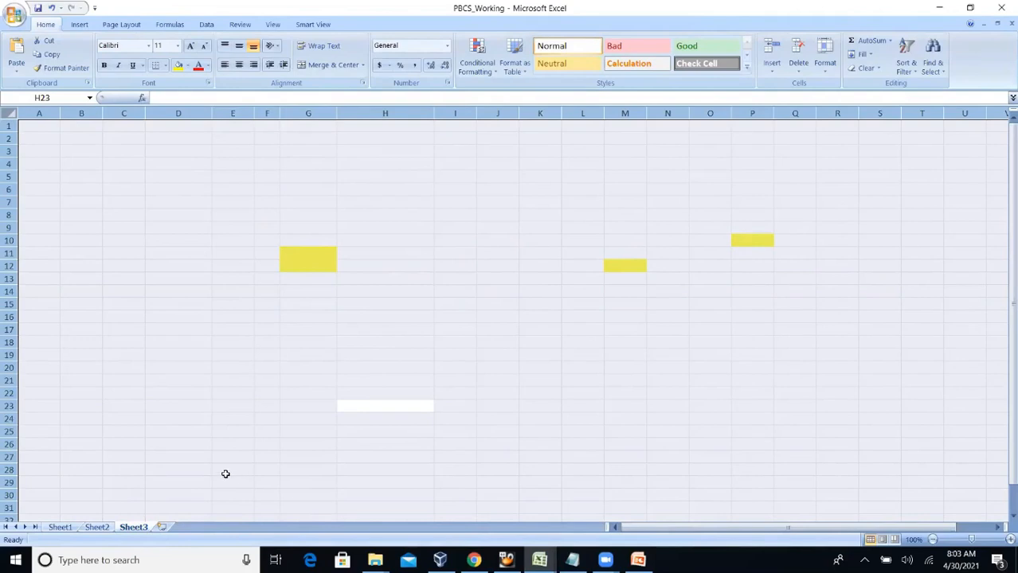
Add a new worksheet and enter parent ABC in C5 with its child A(+) in D6.
{"action": "left_click", "coordinate": [161, 527]}
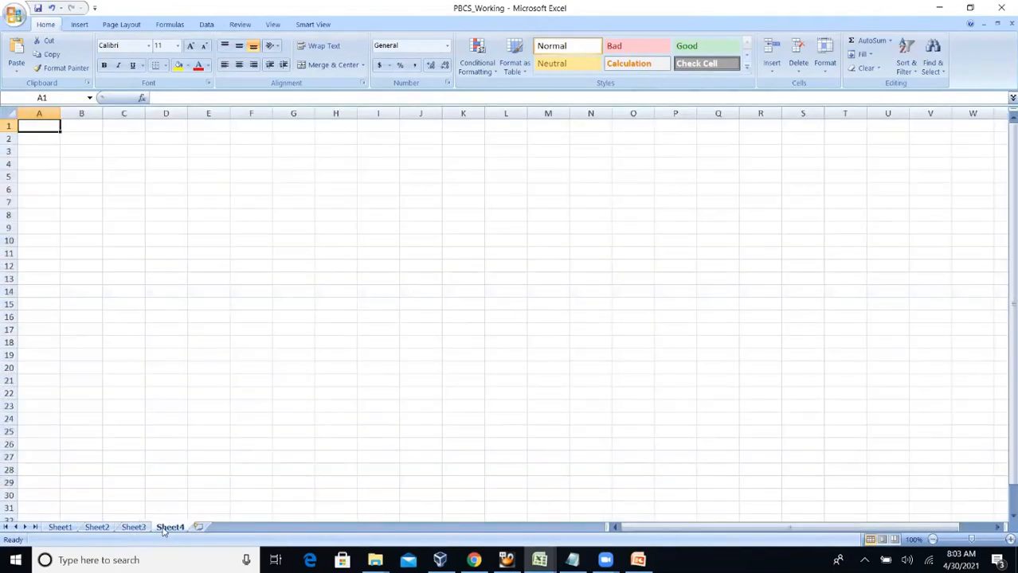
{"action": "left_click", "coordinate": [112, 177]}
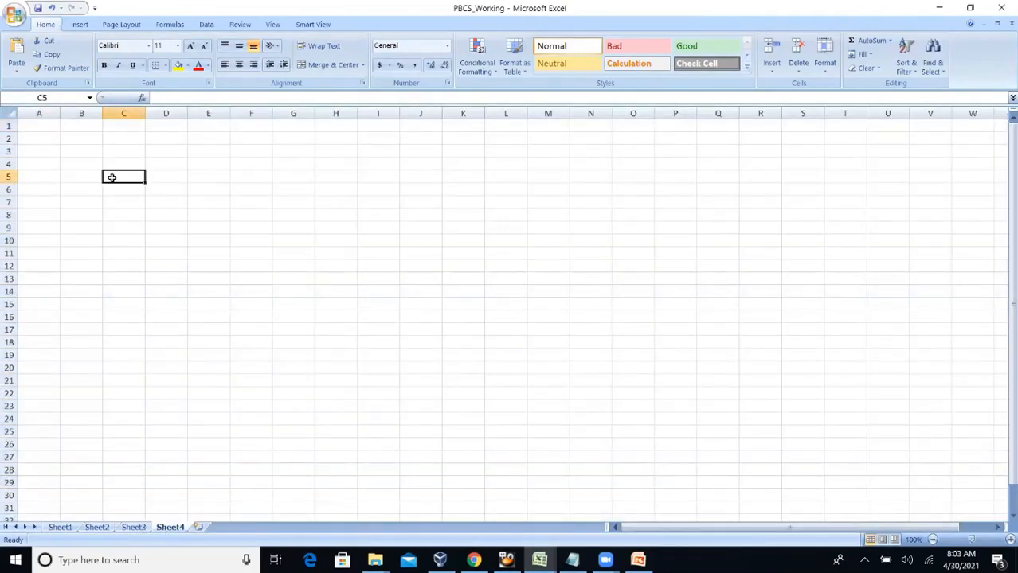
{"action": "type", "text": "ABC"}
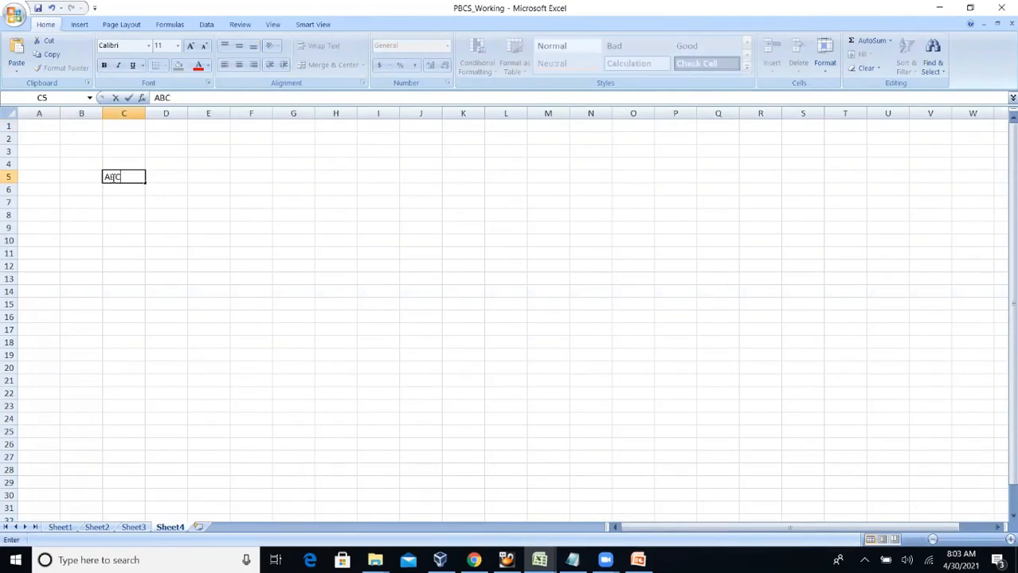
{"action": "key", "text": "Return"}
{"action": "key", "text": "Right"}
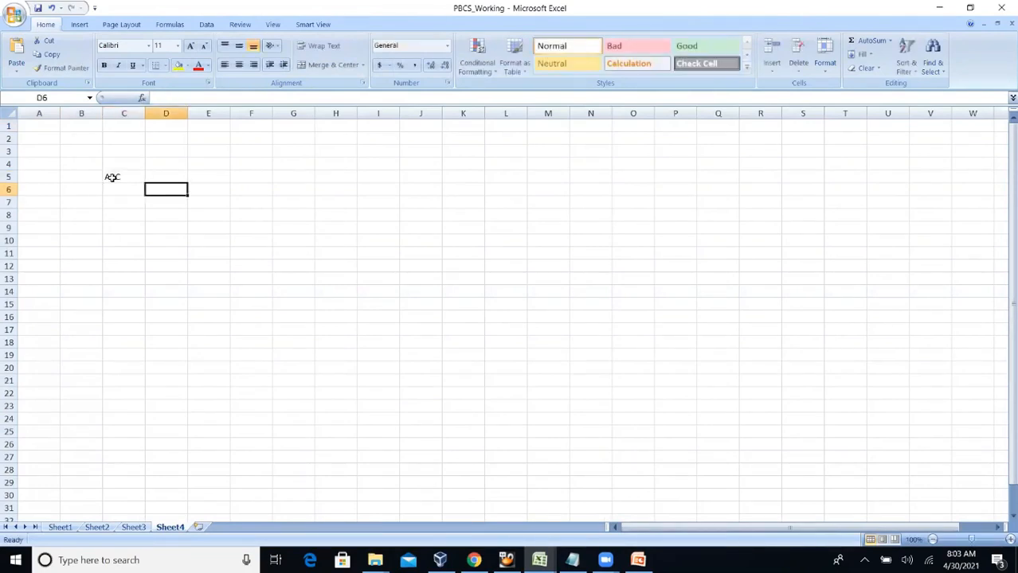
{"action": "type", "text": "A("}
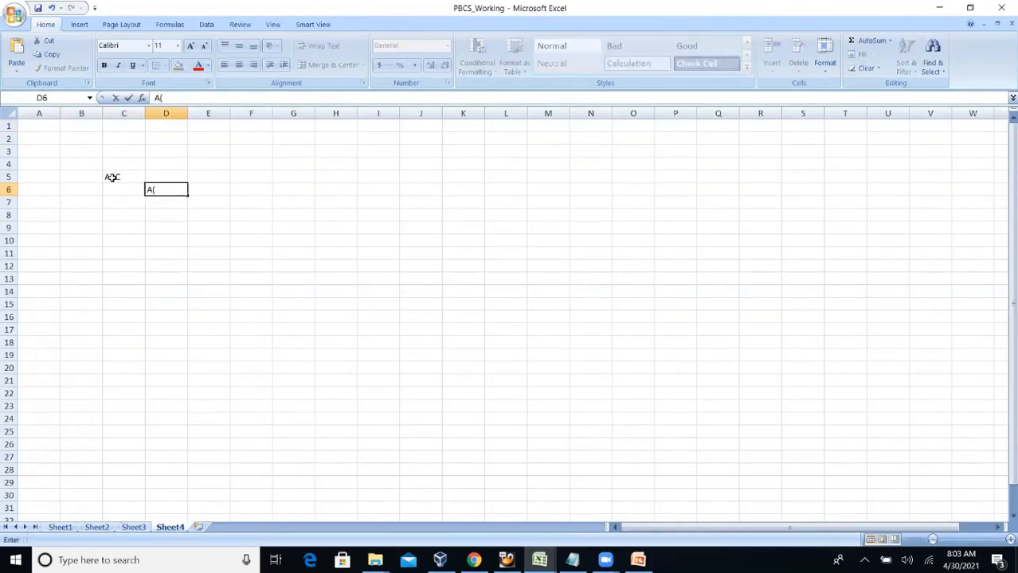
{"action": "type", "text": "+)"}
{"action": "key", "text": "Return"}
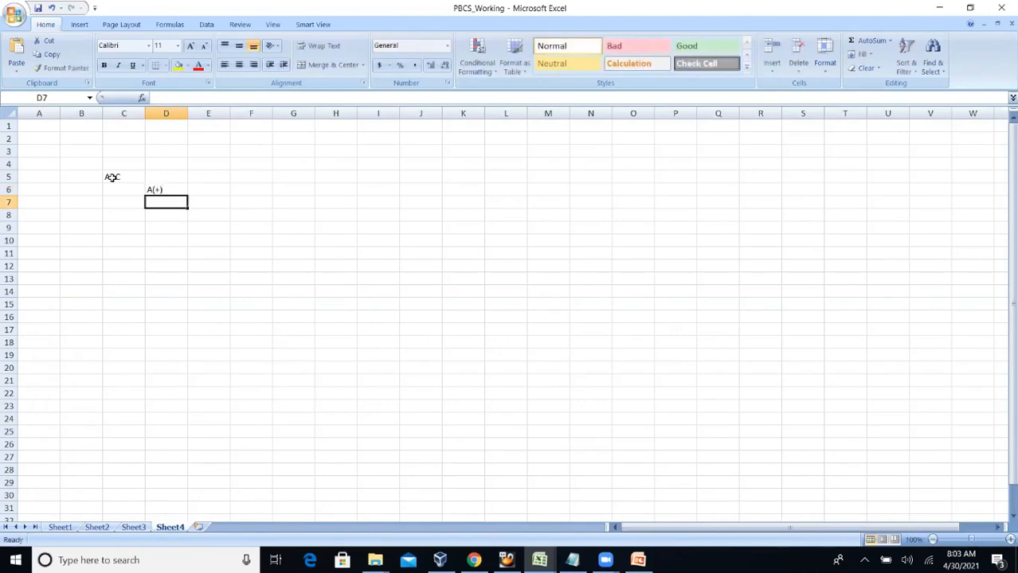
Enter the children B(+) and C(+) in cells D7 and D8 below A(+).
{"action": "type", "text": "B("}
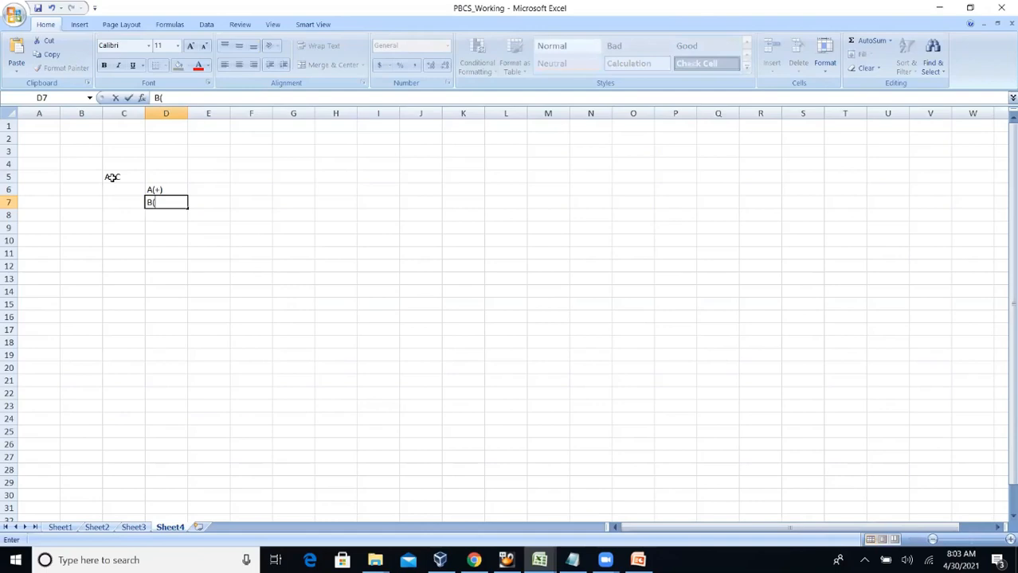
{"action": "type", "text": "++"}
{"action": "key", "text": "BackSpace"}
{"action": "type", "text": ")"}
{"action": "key", "text": "Return"}
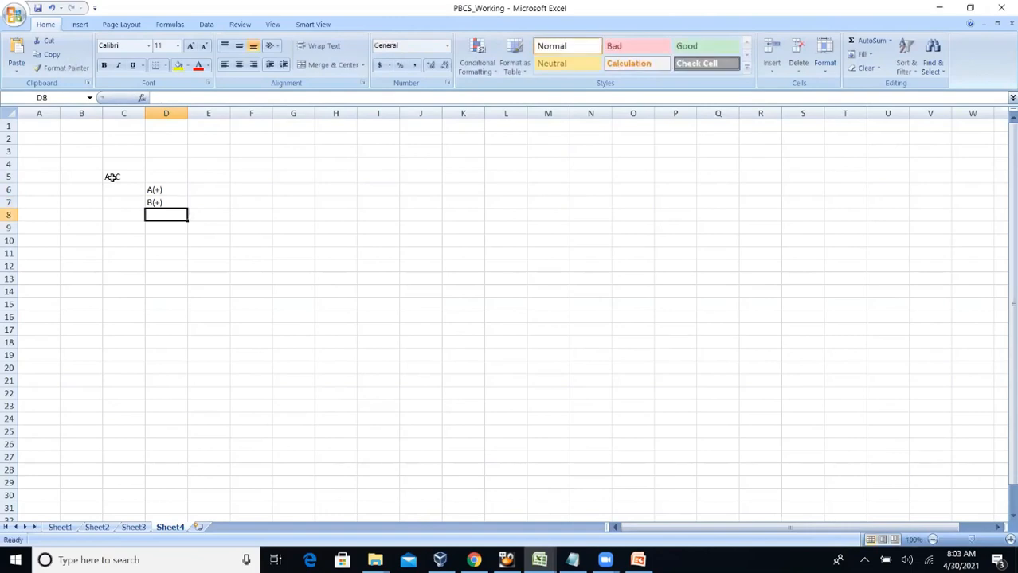
{"action": "type", "text": "C(+"}
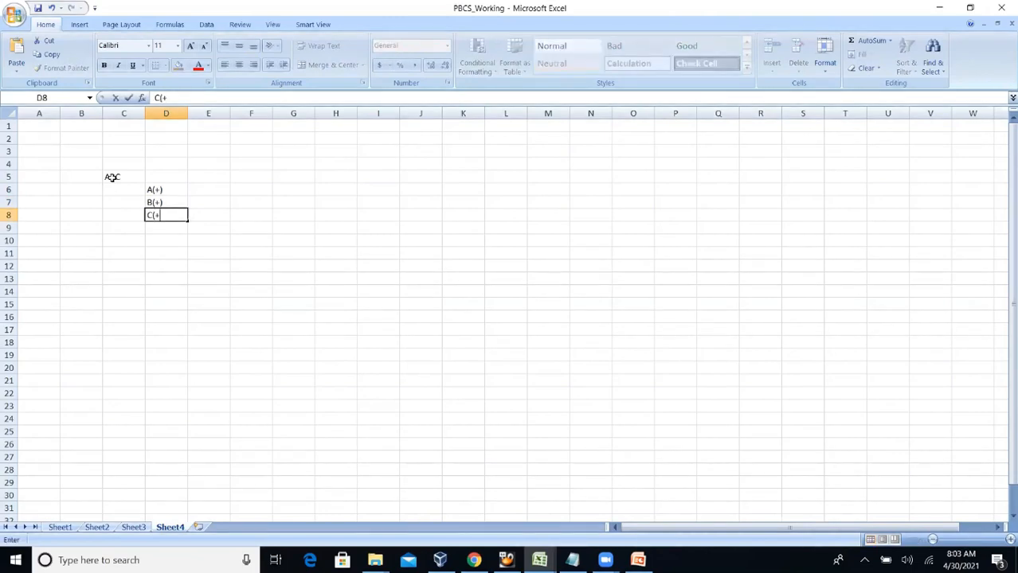
{"action": "type", "text": ")"}
{"action": "key", "text": "Return"}
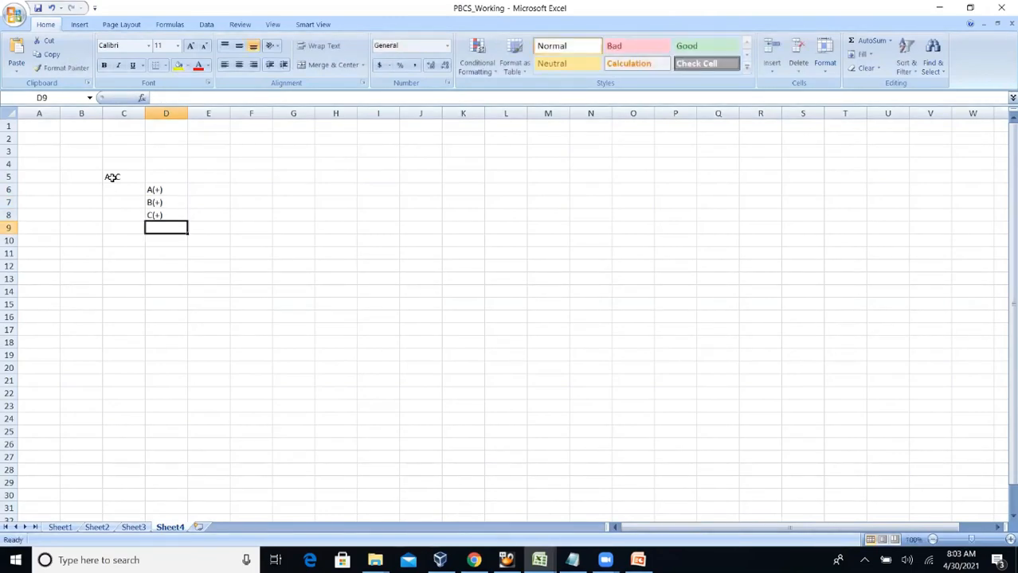
Enter the values 10, 20 and 20 for the children in E6:E8, and 60 for parent ABC in E5.
{"action": "left_click", "coordinate": [205, 191]}
{"action": "type", "text": "10"}
{"action": "key", "text": "Return"}
{"action": "type", "text": "20"}
{"action": "key", "text": "Return"}
{"action": "type", "text": "20"}
{"action": "key", "text": "Return"}
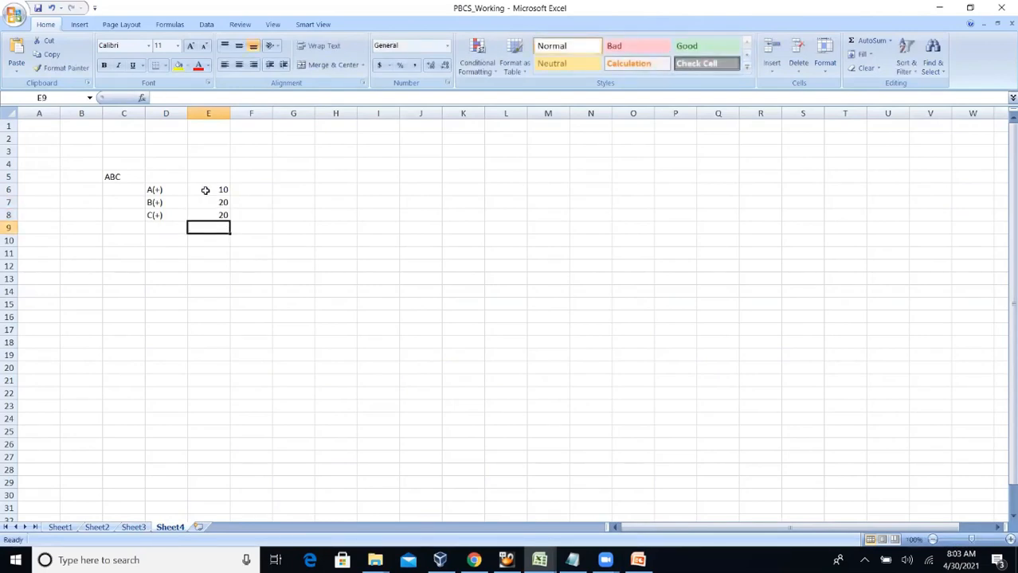
{"action": "left_click", "coordinate": [213, 177]}
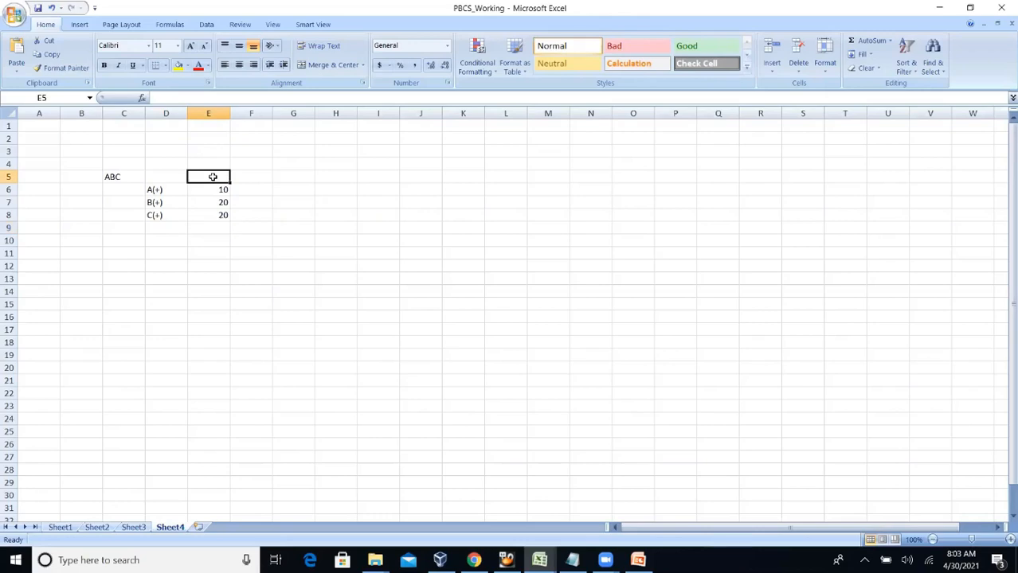
{"action": "type", "text": "60"}
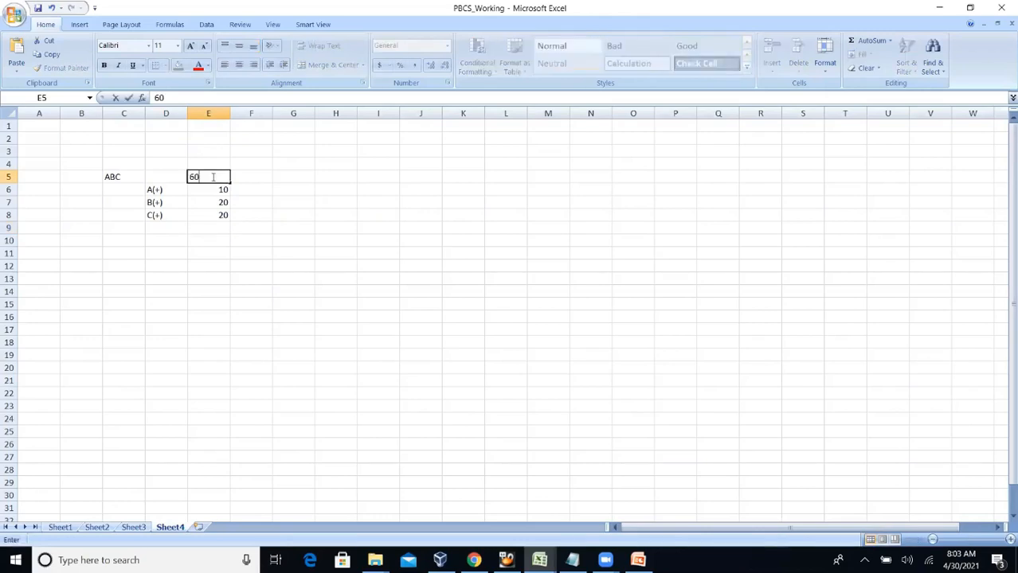
{"action": "key", "text": "Return"}
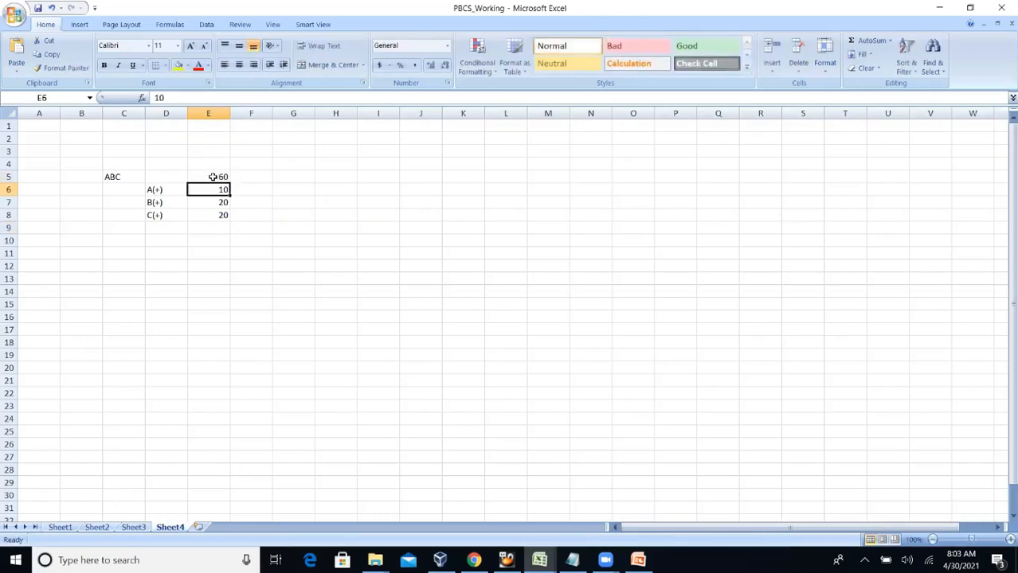
Change the consolidation operator of child B in D7 to minus, making it B(-).
{"action": "left_click", "coordinate": [164, 200]}
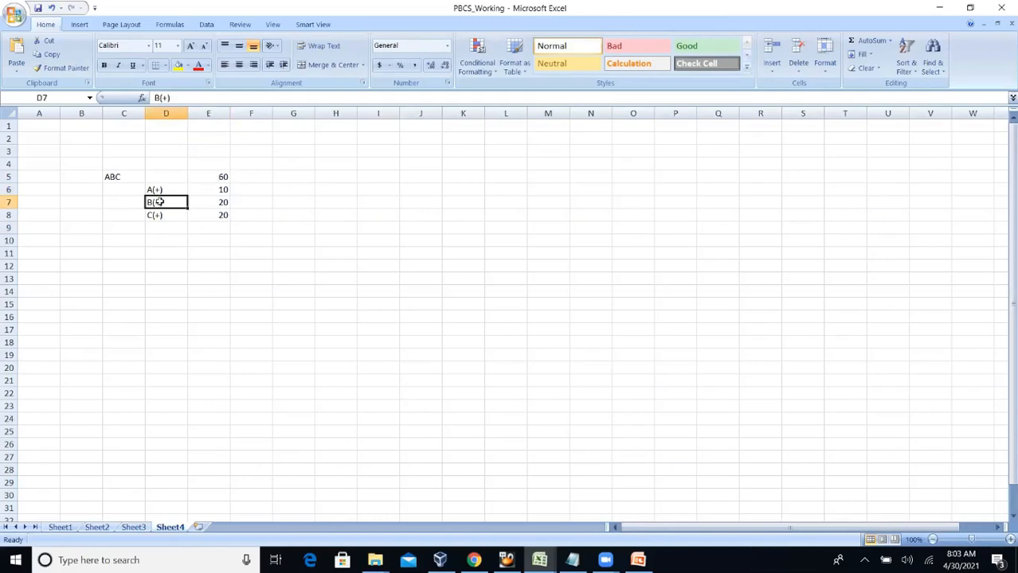
{"action": "left_click", "coordinate": [168, 98]}
{"action": "key", "text": "BackSpace"}
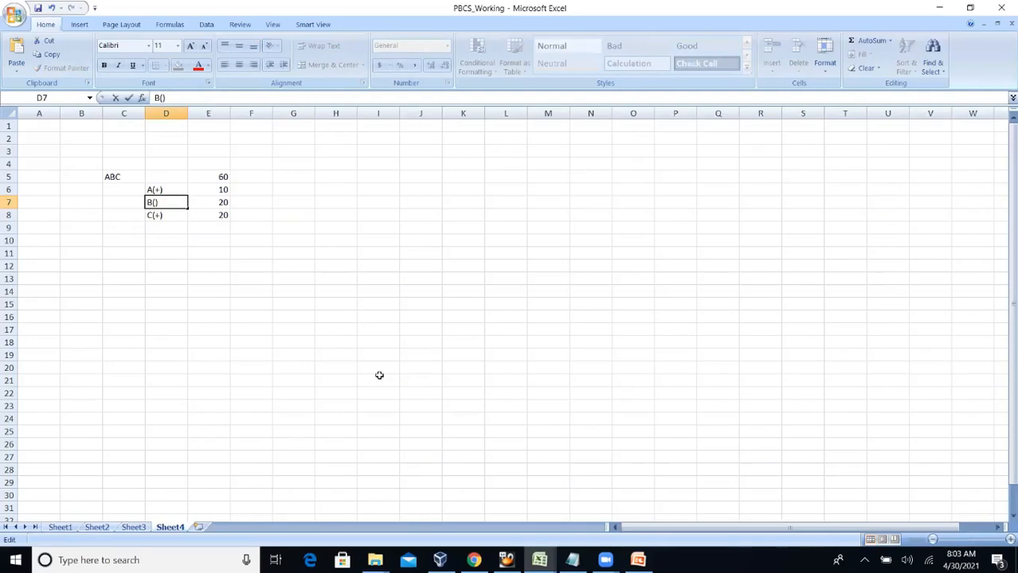
{"action": "type", "text": "-"}
{"action": "key", "text": "Return"}
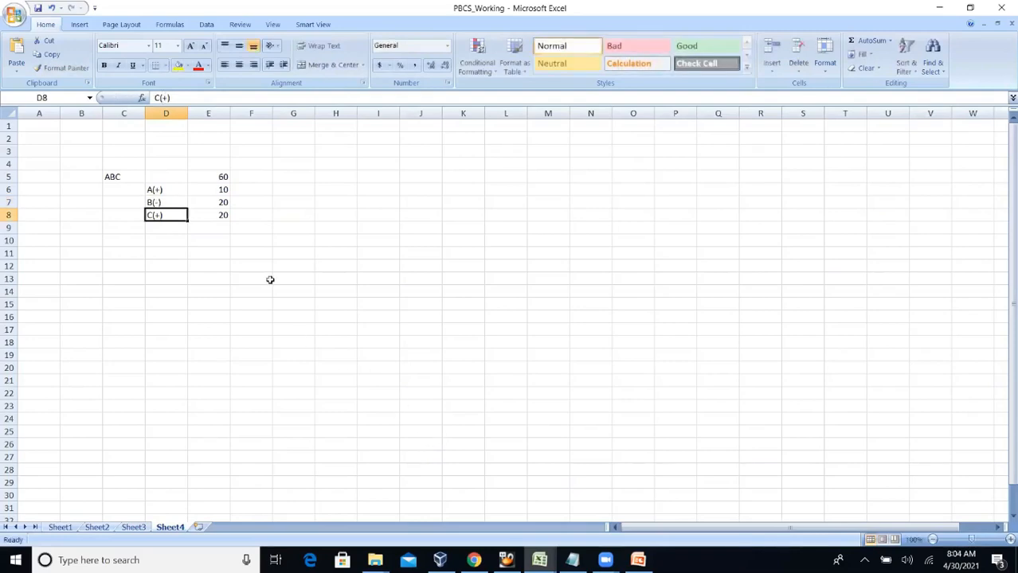
Set C's value in E8 to 30 and calculate ABC in E5 with the formula =10-20+30.
{"action": "left_click", "coordinate": [222, 215]}
{"action": "type", "text": "30"}
{"action": "key", "text": "Return"}
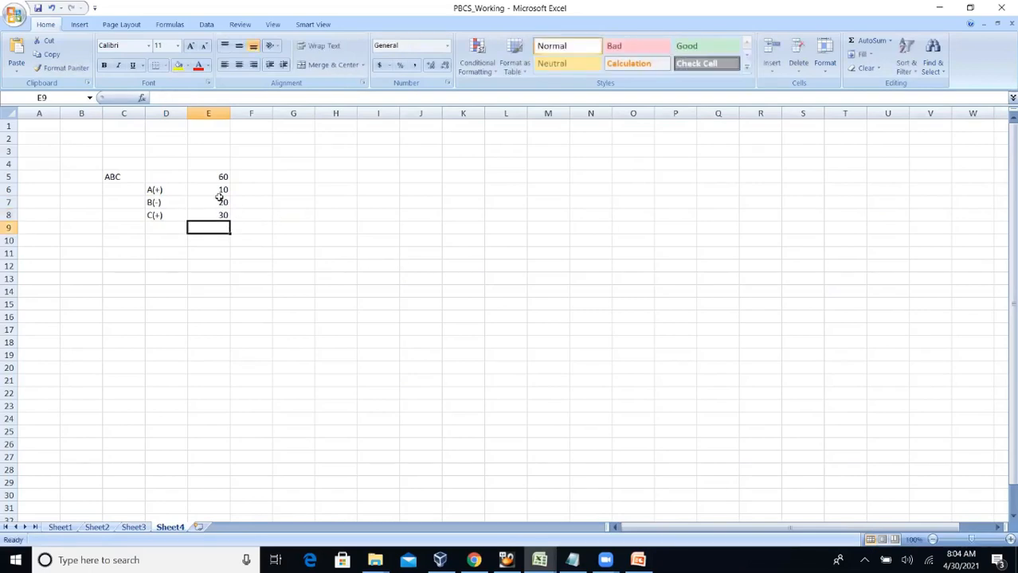
{"action": "left_click", "coordinate": [221, 175]}
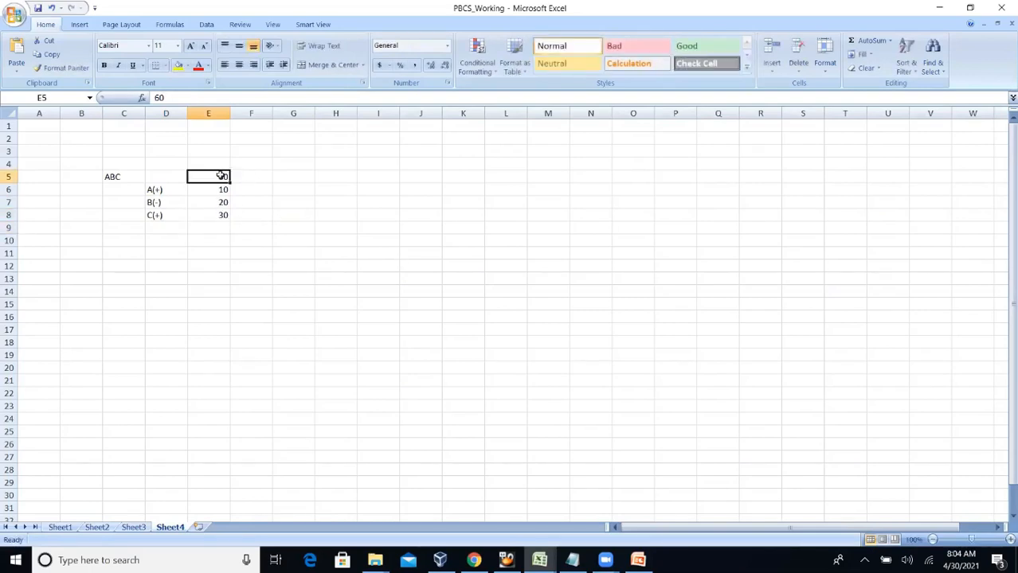
{"action": "type", "text": "=10-20"}
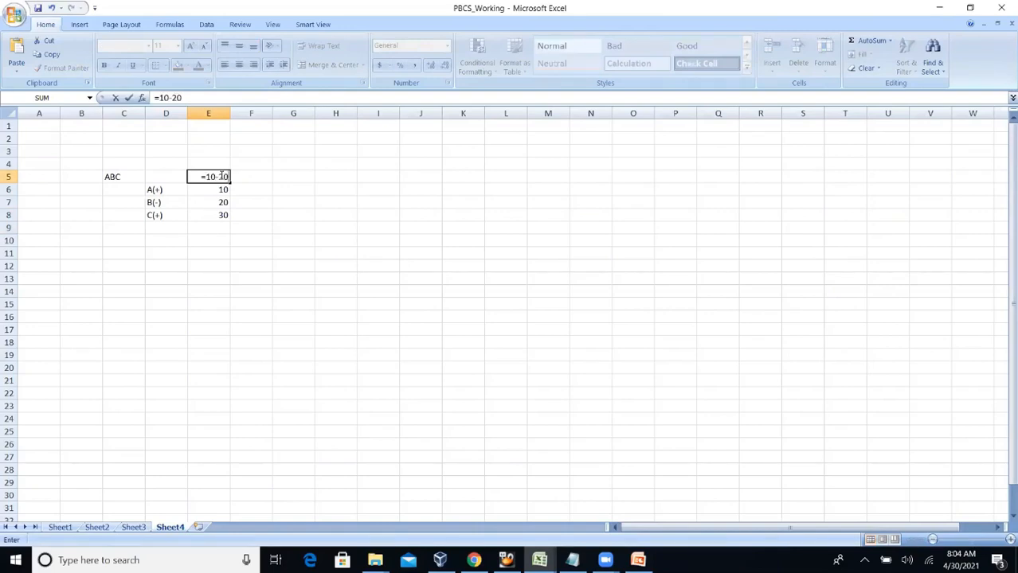
{"action": "type", "text": "+30"}
{"action": "key", "text": "Return"}
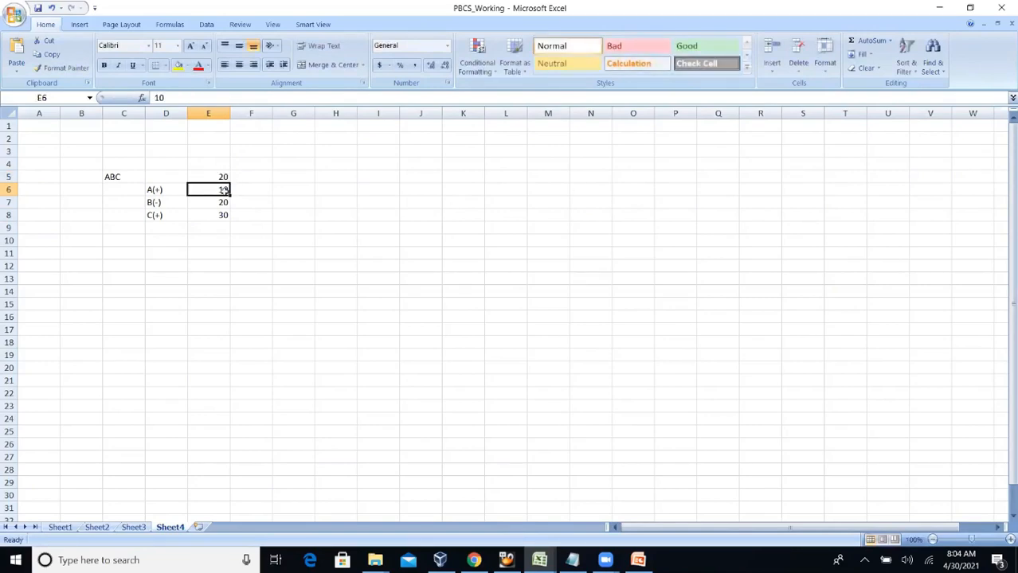
Change the consolidation operator of child A in D6 to multiplication, making it A(*).
{"action": "left_click", "coordinate": [160, 191]}
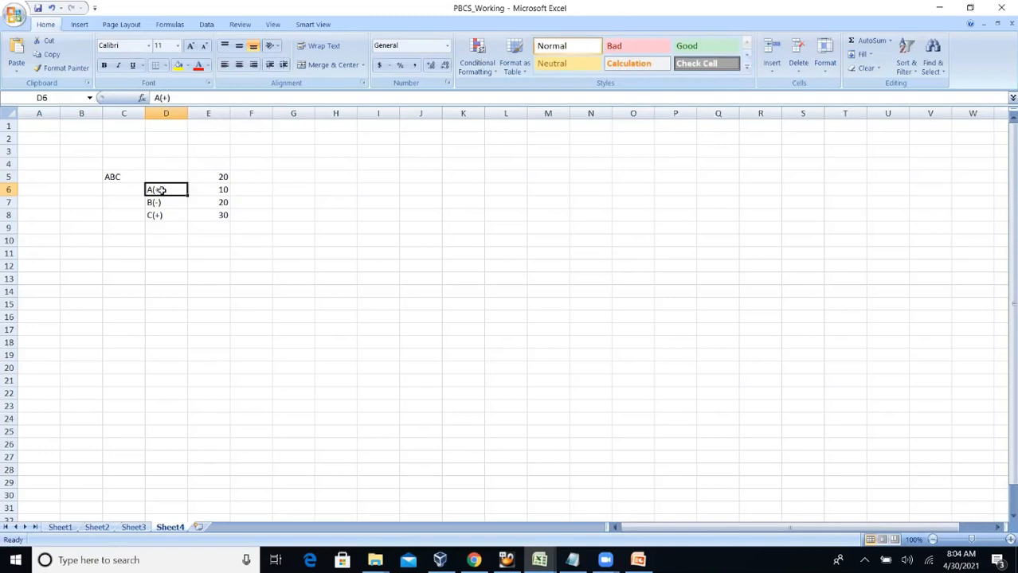
{"action": "left_click", "coordinate": [168, 98]}
{"action": "key", "text": "BackSpace"}
{"action": "type", "text": "*"}
{"action": "left_click", "coordinate": [165, 201]}
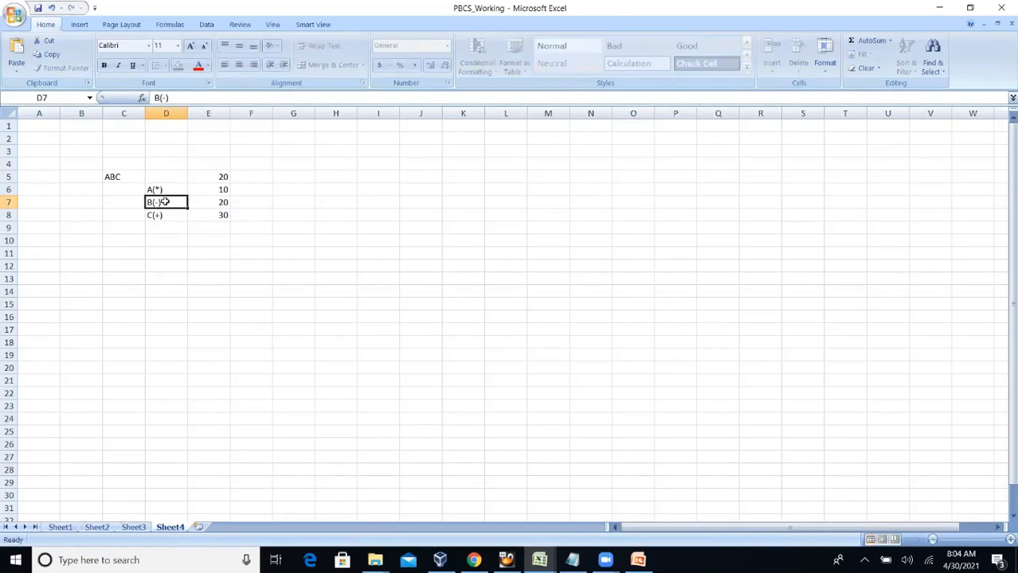
Change the consolidation operators of children B in D7 and C in D8 to multiplication, making them B(*) and C(*).
{"action": "left_click", "coordinate": [167, 98]}
{"action": "key", "text": "BackSpace"}
{"action": "type", "text": "*"}
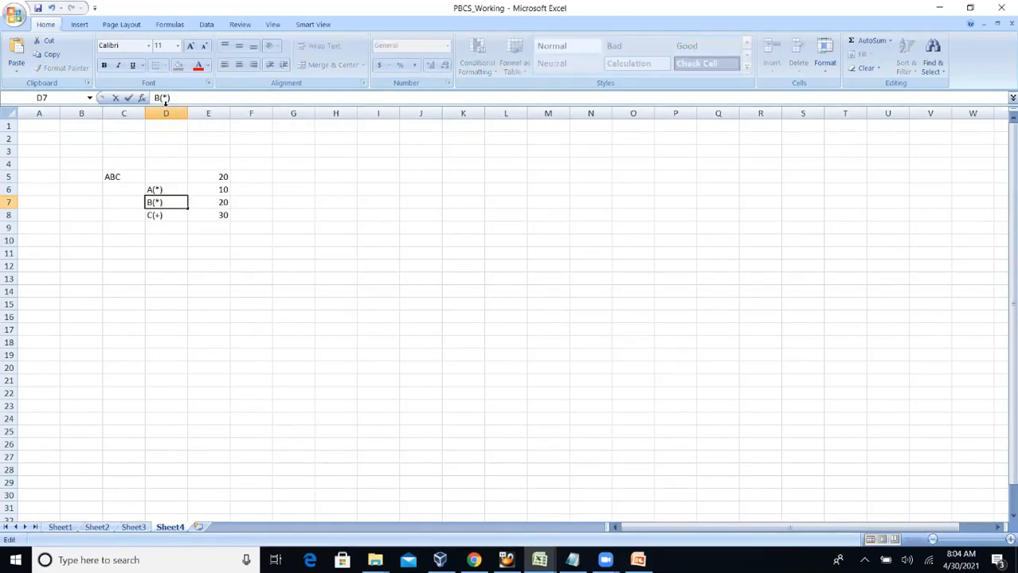
{"action": "left_click", "coordinate": [170, 217]}
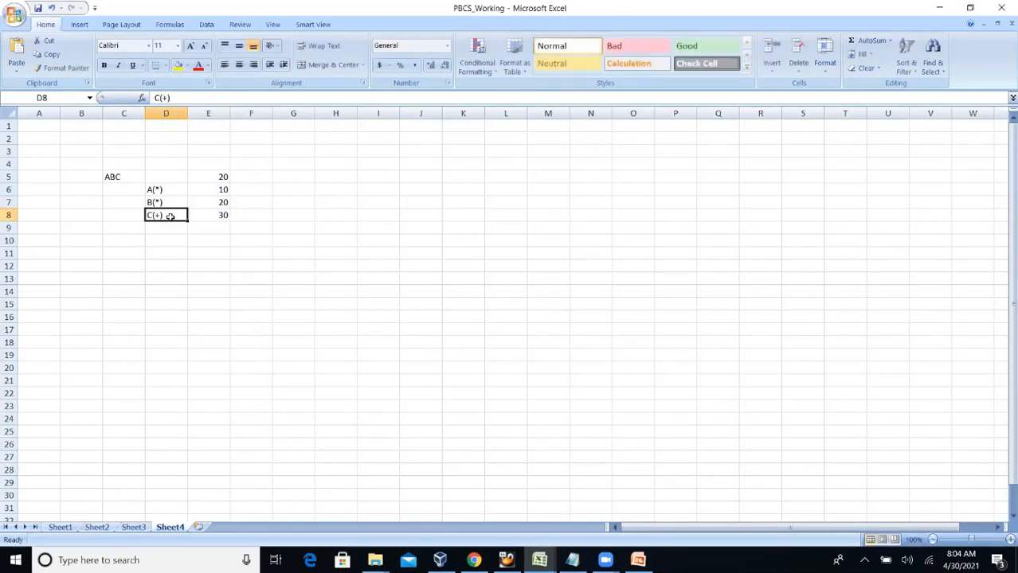
{"action": "left_click", "coordinate": [167, 98]}
{"action": "key", "text": "BackSpace"}
{"action": "type", "text": "*"}
{"action": "key", "text": "Return"}
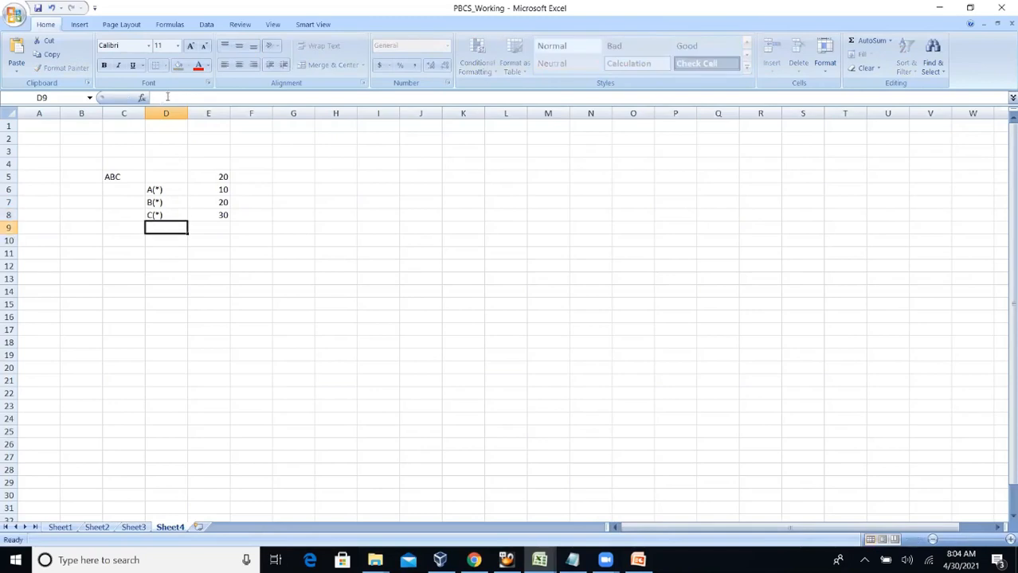
Clear the formula of parent ABC in E5, leaving the cell empty.
{"action": "left_click", "coordinate": [220, 175]}
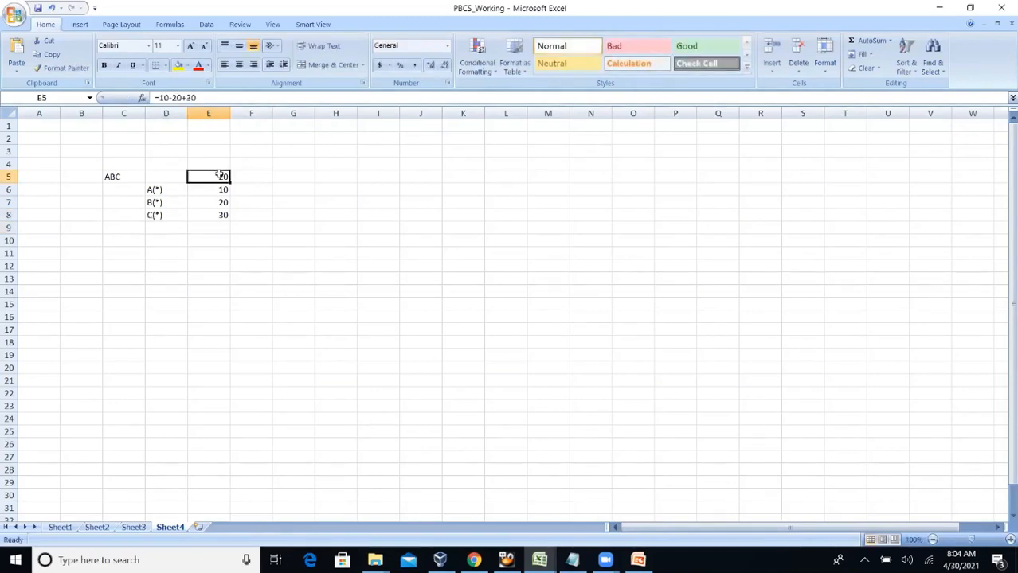
{"action": "type", "text": "="}
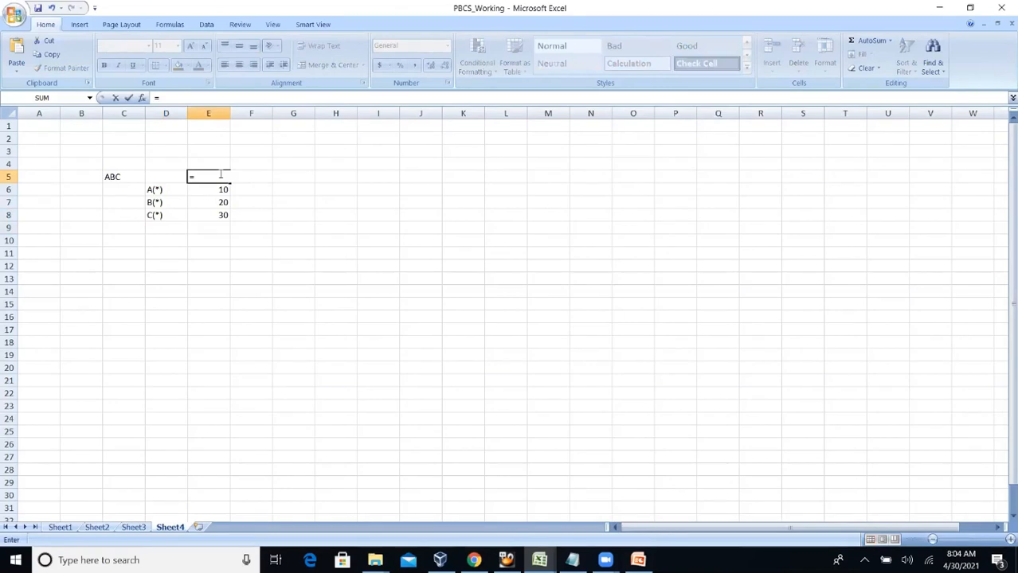
{"action": "key", "text": "BackSpace"}
{"action": "left_click", "coordinate": [275, 264]}
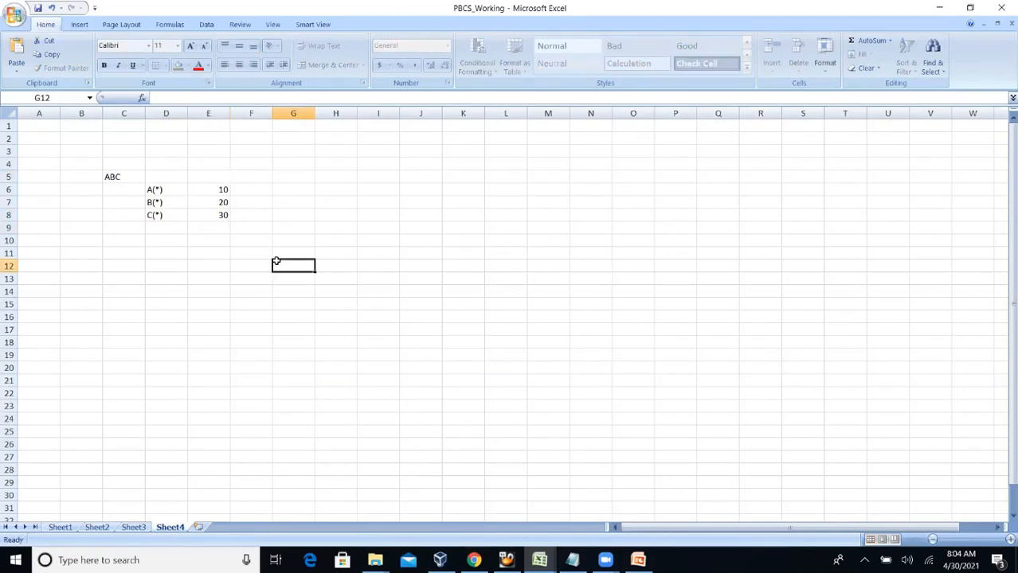
Enter #Missing as the value of parent ABC in E5 and clear it again.
{"action": "left_click_drag", "start_coordinate": [173, 191], "coordinate": [170, 217]}
{"action": "left_click", "coordinate": [215, 176]}
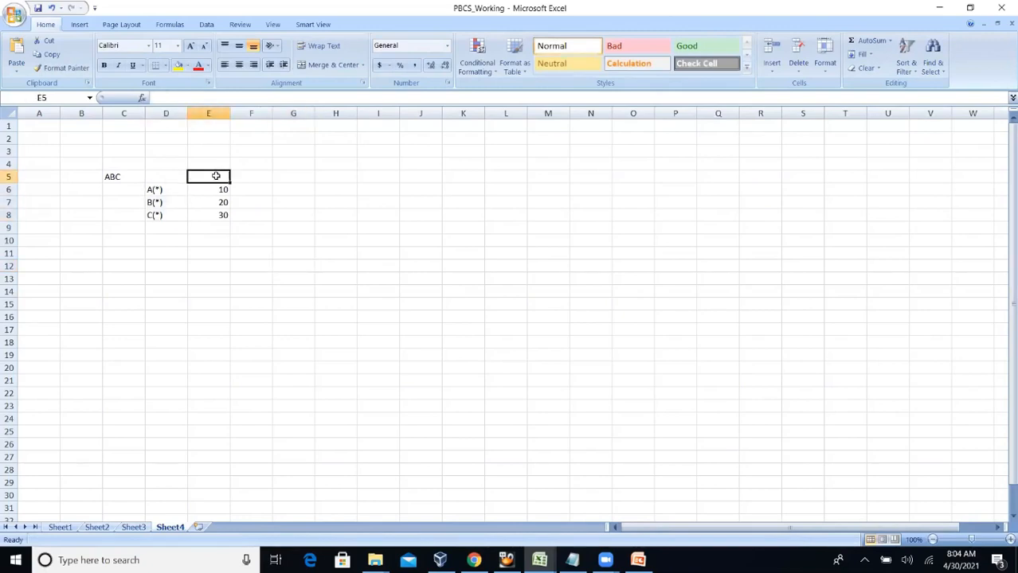
{"action": "type", "text": "#Missing"}
{"action": "key", "text": "Return"}
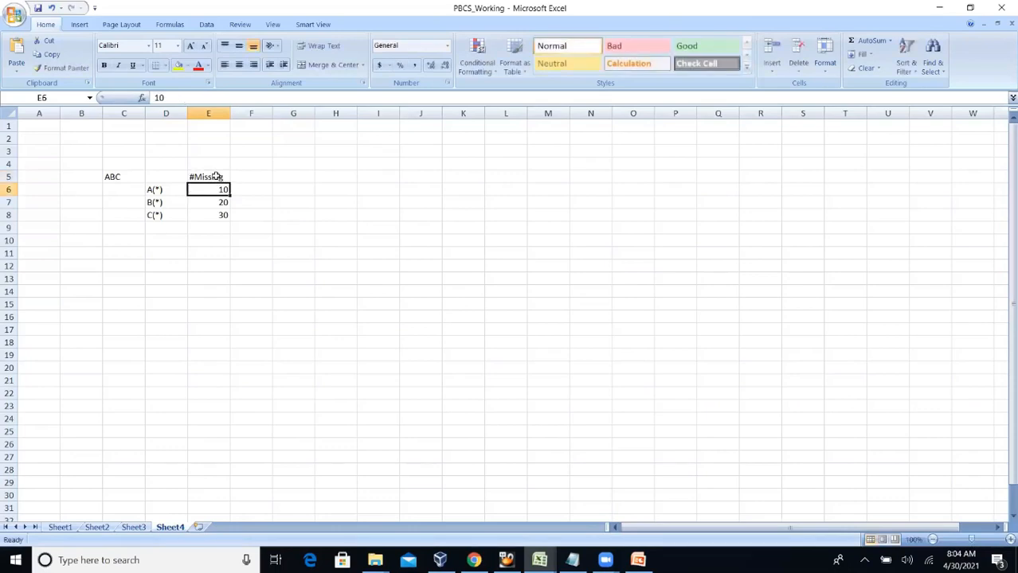
{"action": "left_click", "coordinate": [205, 179]}
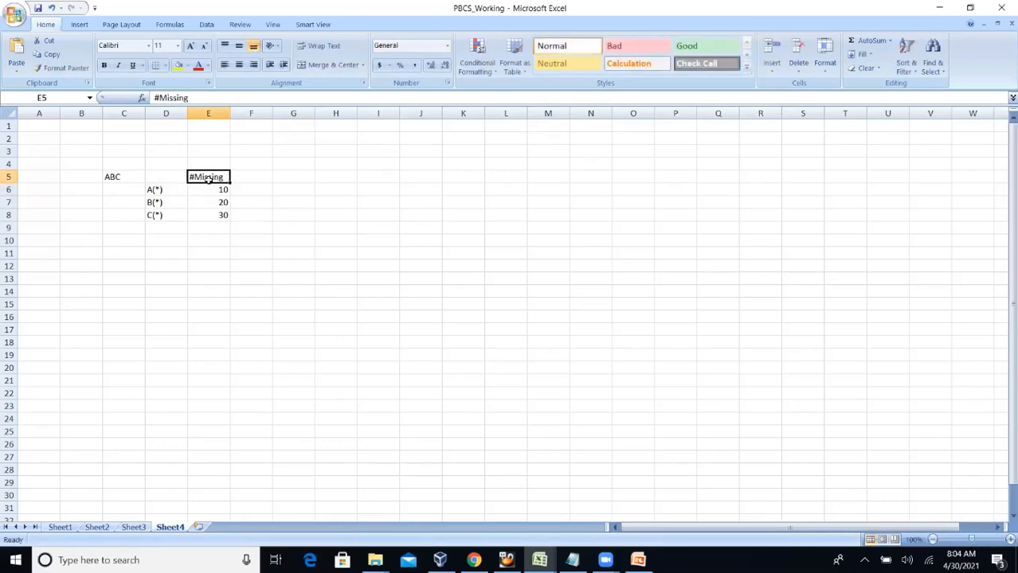
{"action": "key", "text": "Delete"}
Change the consolidation operator of child A in D6 to plus, making it A(+).
{"action": "left_click", "coordinate": [158, 192]}
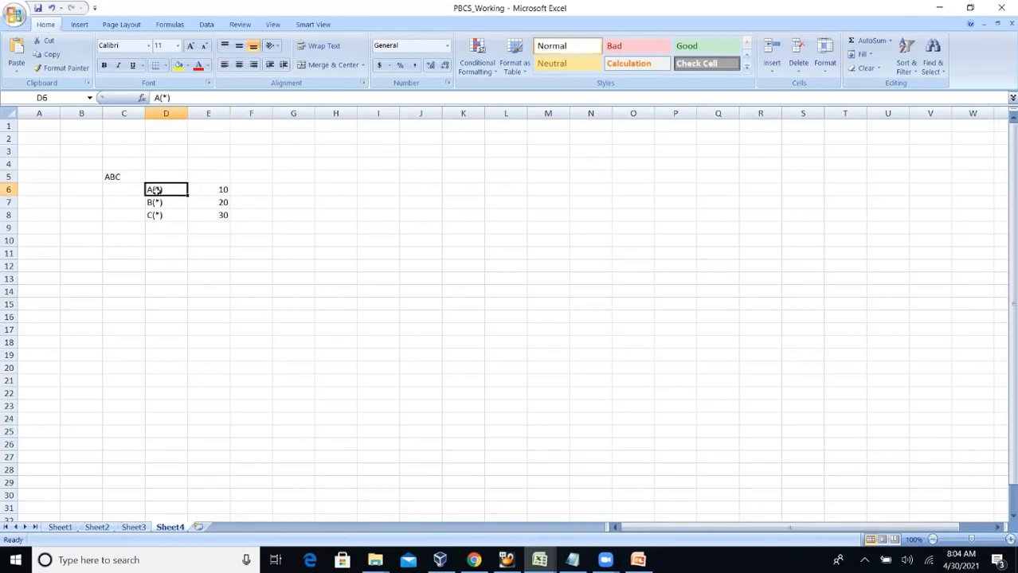
{"action": "left_click", "coordinate": [166, 97]}
{"action": "key", "text": "BackSpace"}
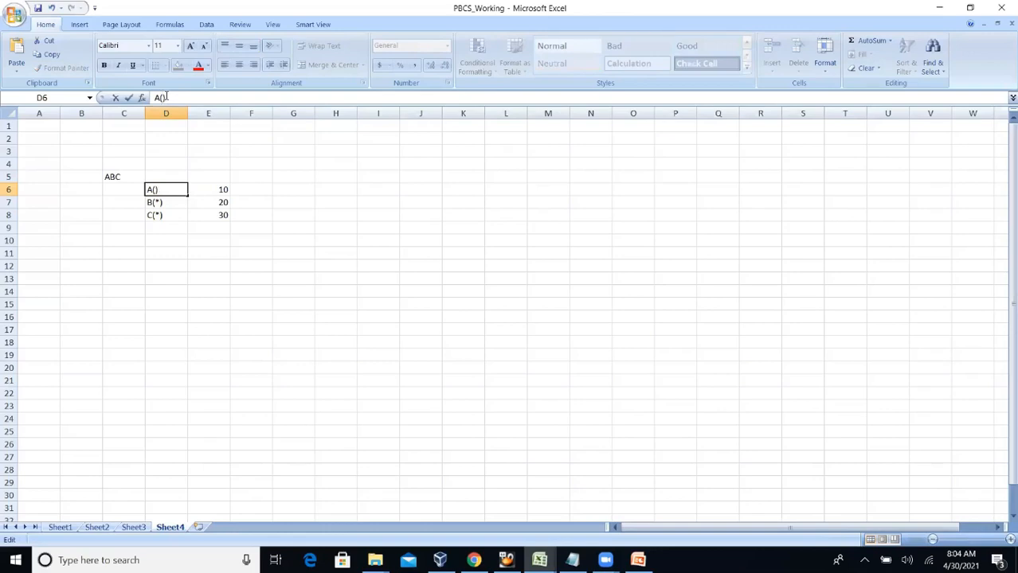
{"action": "type", "text": "+"}
{"action": "left_click", "coordinate": [321, 210]}
Write the expression 10+(20/30) as plain text for parent ABC in E5.
{"action": "left_click", "coordinate": [214, 177]}
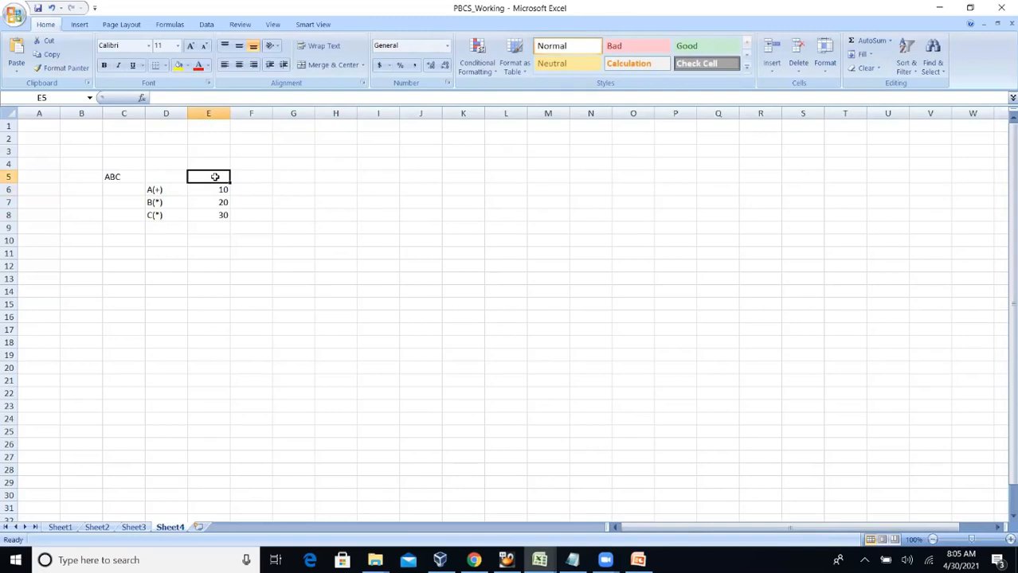
{"action": "type", "text": "10"}
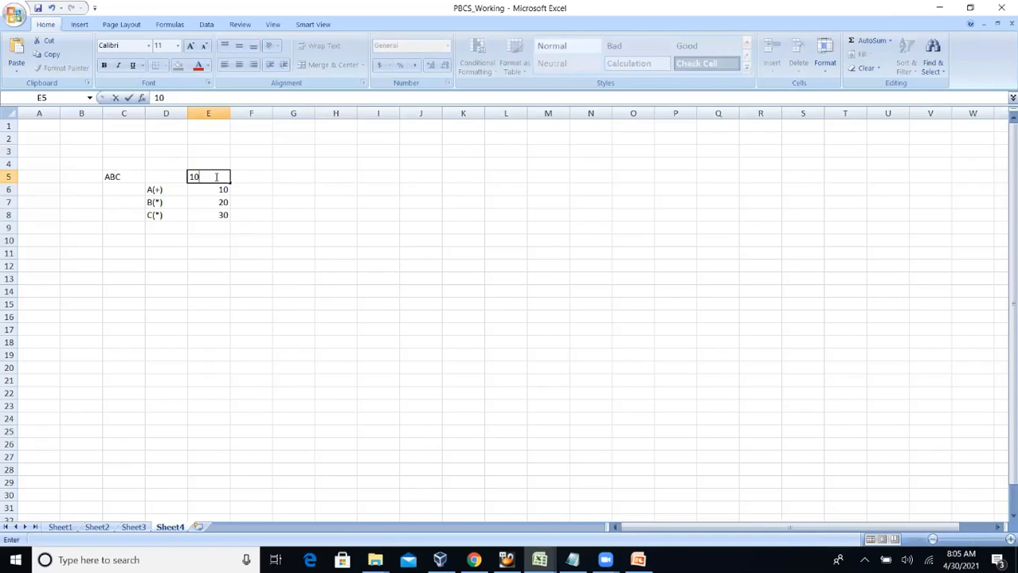
{"action": "type", "text": "+"}
{"action": "type", "text": "("}
{"action": "type", "text": "20*"}
{"action": "type", "text": "30"}
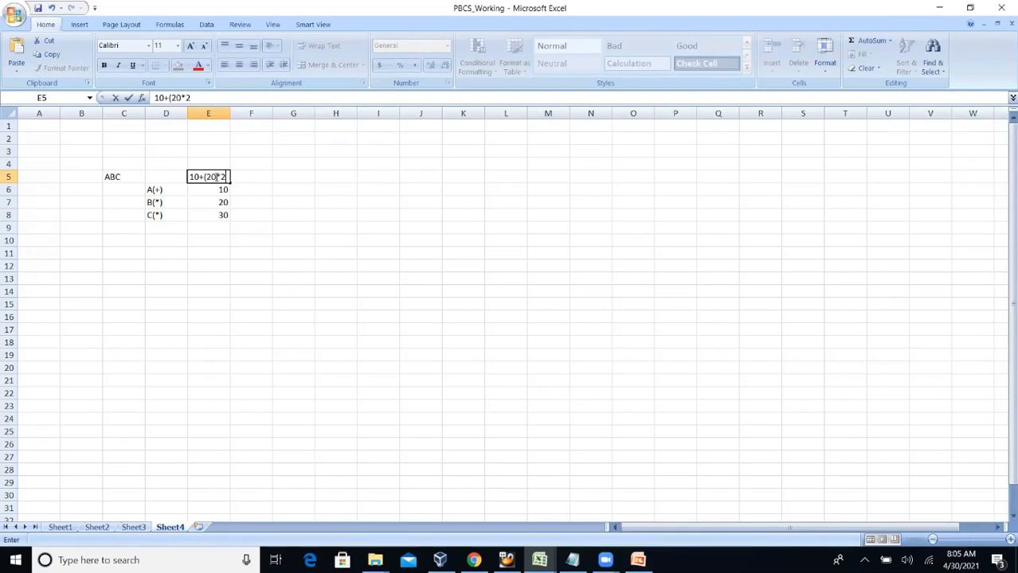
{"action": "type", "text": ")"}
{"action": "left_click", "coordinate": [217, 177]}
{"action": "key", "text": "BackSpace"}
{"action": "type", "text": "/30"}
{"action": "left_click", "coordinate": [269, 254]}
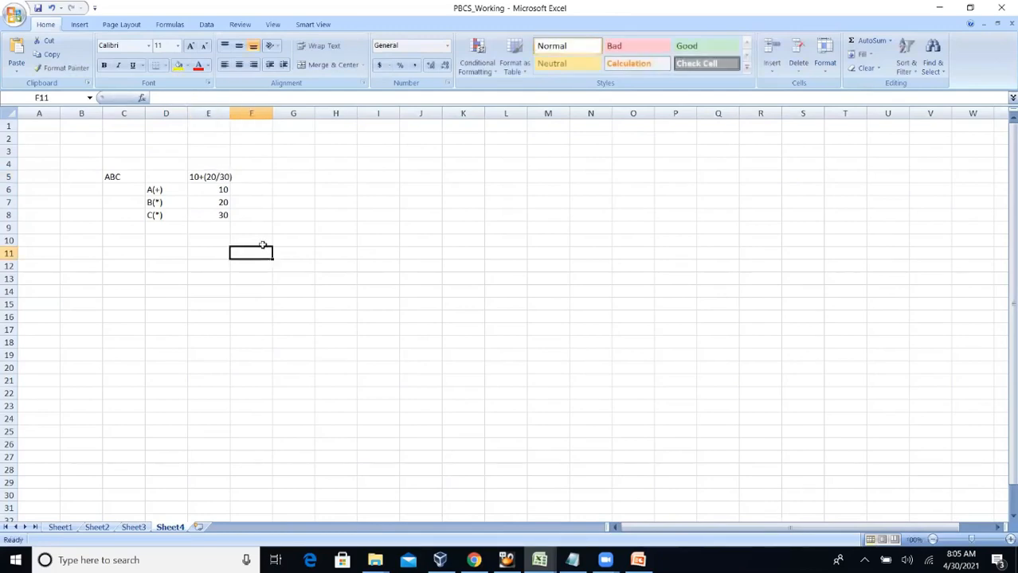
Insert 10 after the 20 in E5's expression, making it 10+(2010/30).
{"action": "left_click", "coordinate": [219, 176]}
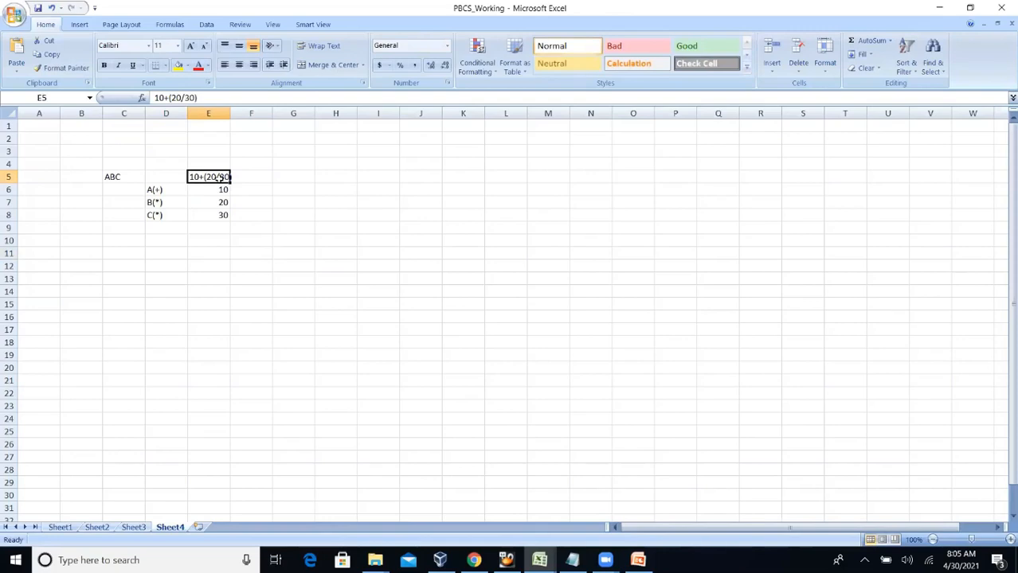
{"action": "left_click", "coordinate": [176, 97]}
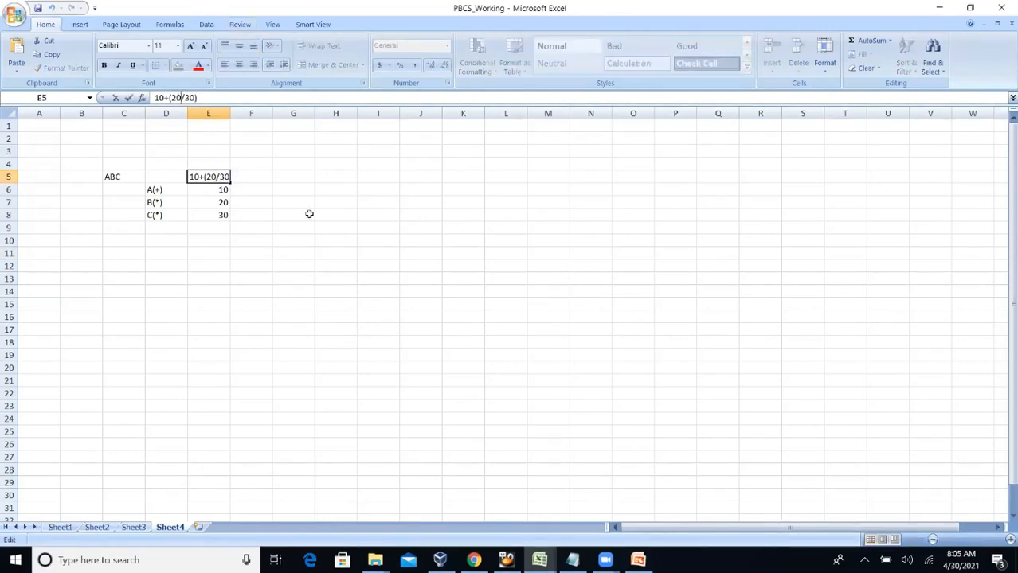
{"action": "type", "text": "10"}
{"action": "left_click", "coordinate": [562, 468]}
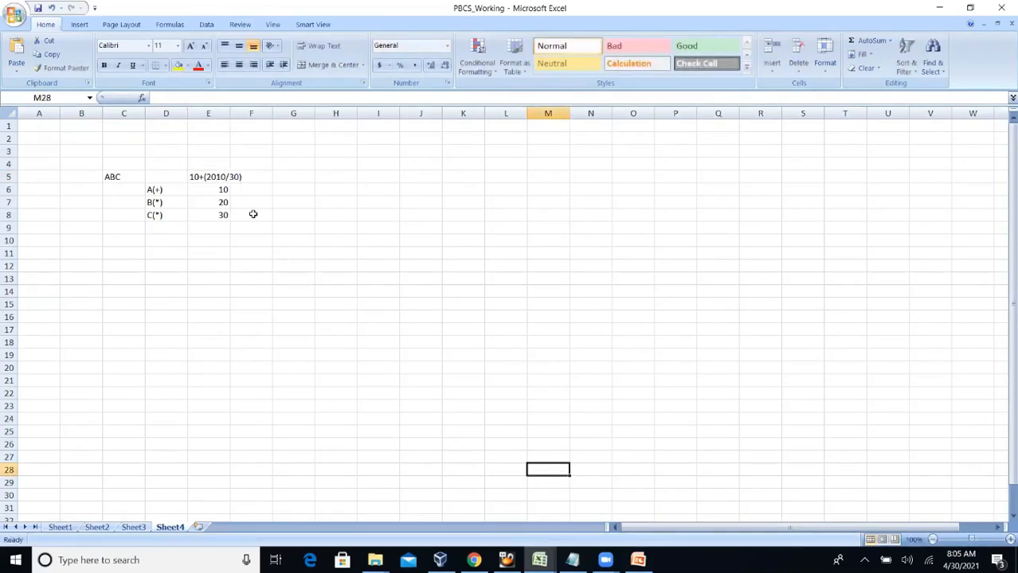
Replace the whole expression for ABC in E5 with (10_20)*30.
{"action": "left_click", "coordinate": [206, 177]}
{"action": "left_click", "coordinate": [209, 97]}
{"action": "left_click_drag", "start_coordinate": [210, 98], "coordinate": [90, 98]}
{"action": "type", "text": "10_20)"}
{"action": "key", "text": "Left"}
{"action": "key", "text": "Left"}
{"action": "key", "text": "Left"}
{"action": "key", "text": "Left"}
{"action": "key", "text": "Left"}
{"action": "key", "text": "Left"}
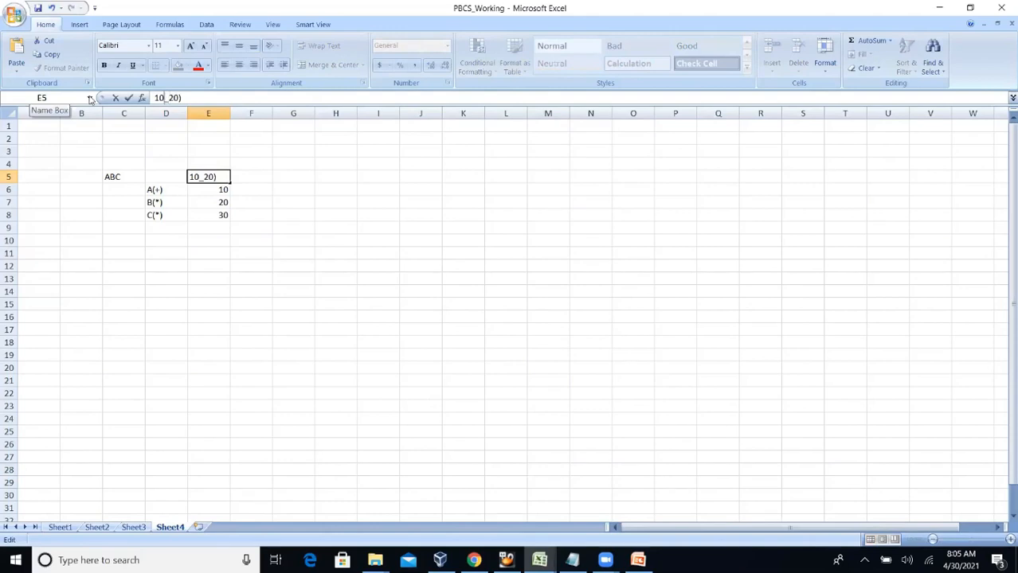
{"action": "type", "text": "("}
{"action": "key", "text": "Right"}
{"action": "key", "text": "Right"}
{"action": "key", "text": "Right"}
{"action": "key", "text": "Right"}
{"action": "key", "text": "Right"}
{"action": "key", "text": "Right"}
{"action": "type", "text": "*30"}
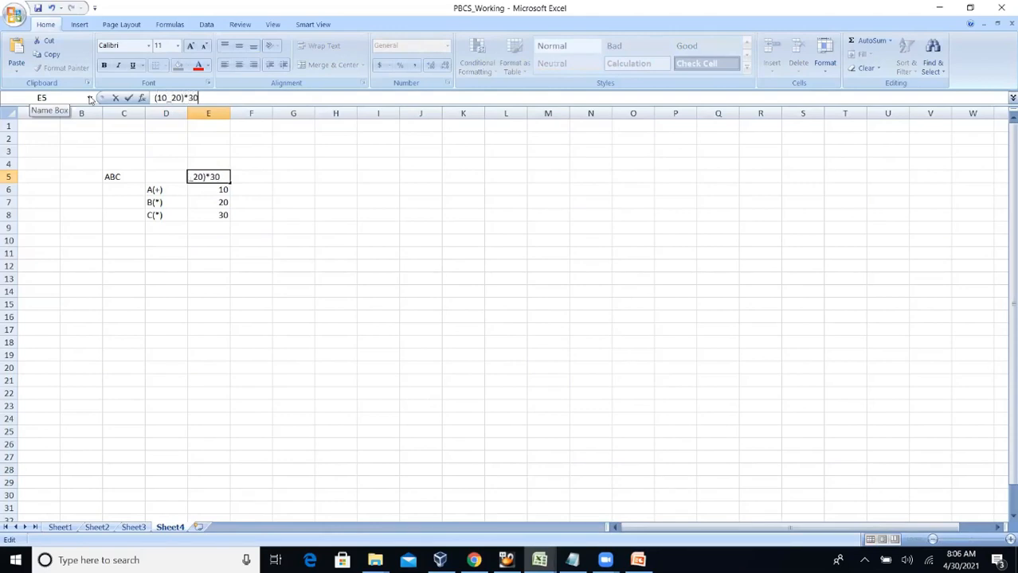
Replace the underscore with multiplication and turn E5's expression into the formula =(10*20)*30.
{"action": "left_click", "coordinate": [172, 97]}
{"action": "key", "text": "BackSpace"}
{"action": "type", "text": "*"}
{"action": "left_click", "coordinate": [155, 98]}
{"action": "type", "text": "="}
{"action": "key", "text": "Return"}
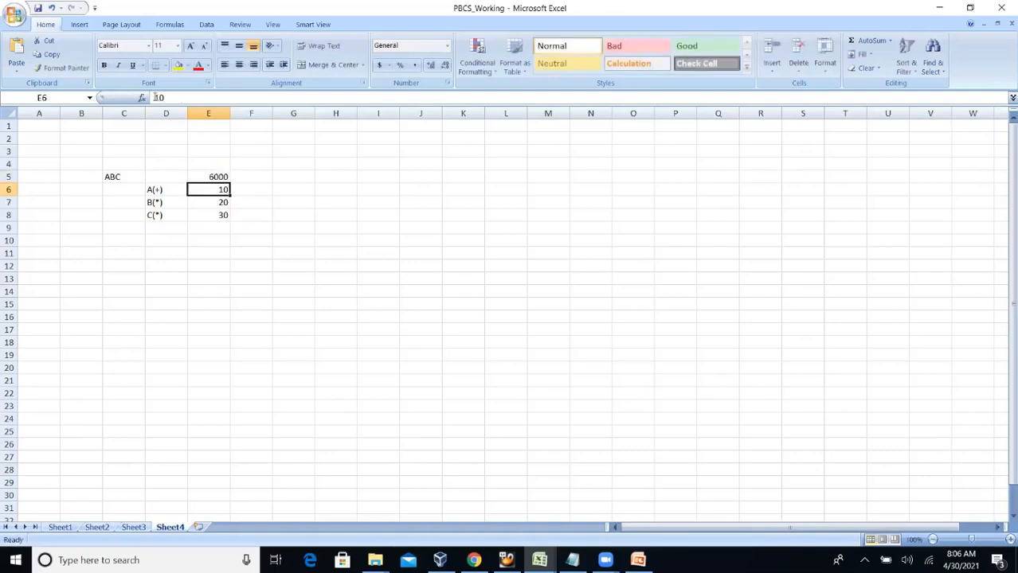
Change the operator between 10 and 20 in E5 to plus, making the formula =(10+20)*30.
{"action": "left_click", "coordinate": [225, 175]}
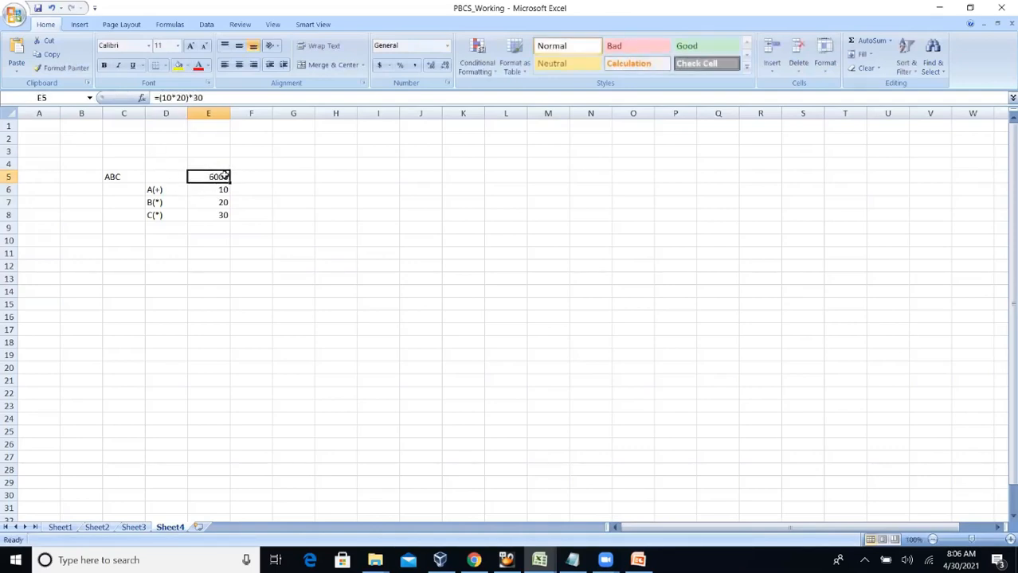
{"action": "left_click", "coordinate": [170, 97]}
{"action": "key", "text": "BackSpace"}
{"action": "type", "text": "+"}
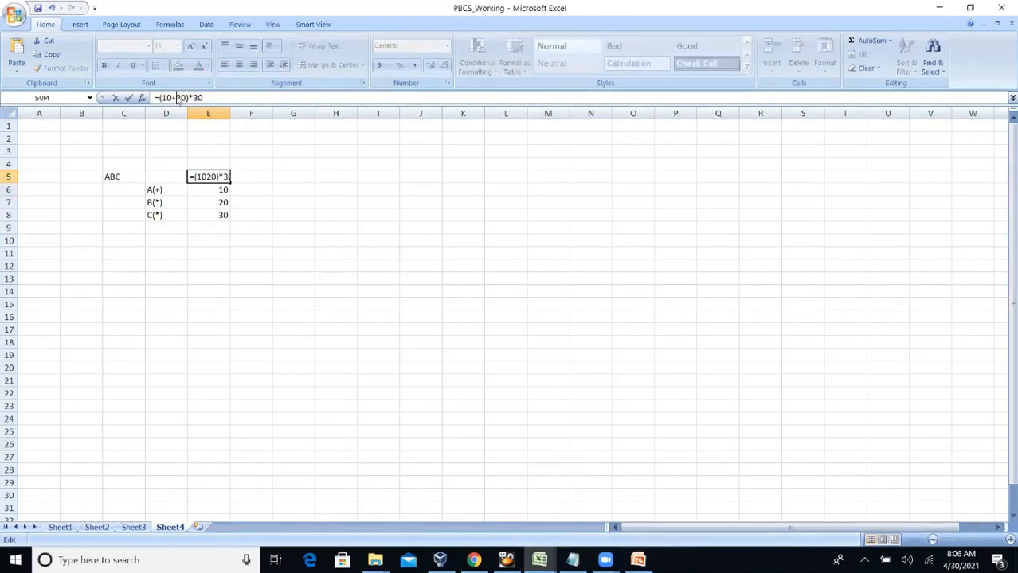
{"action": "key", "text": "Return"}
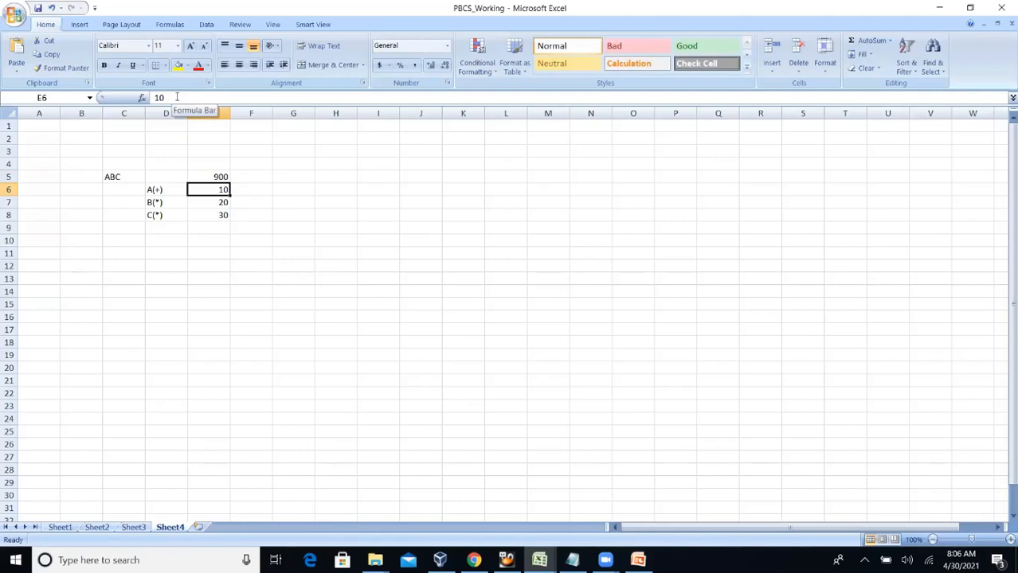
Change the consolidation operators of children B in D7 and C in D8 to division, making them B(/) and C(/).
{"action": "left_click", "coordinate": [163, 202]}
{"action": "left_click", "coordinate": [165, 97]}
{"action": "key", "text": "BackSpace"}
{"action": "type", "text": "/"}
{"action": "left_click", "coordinate": [163, 215]}
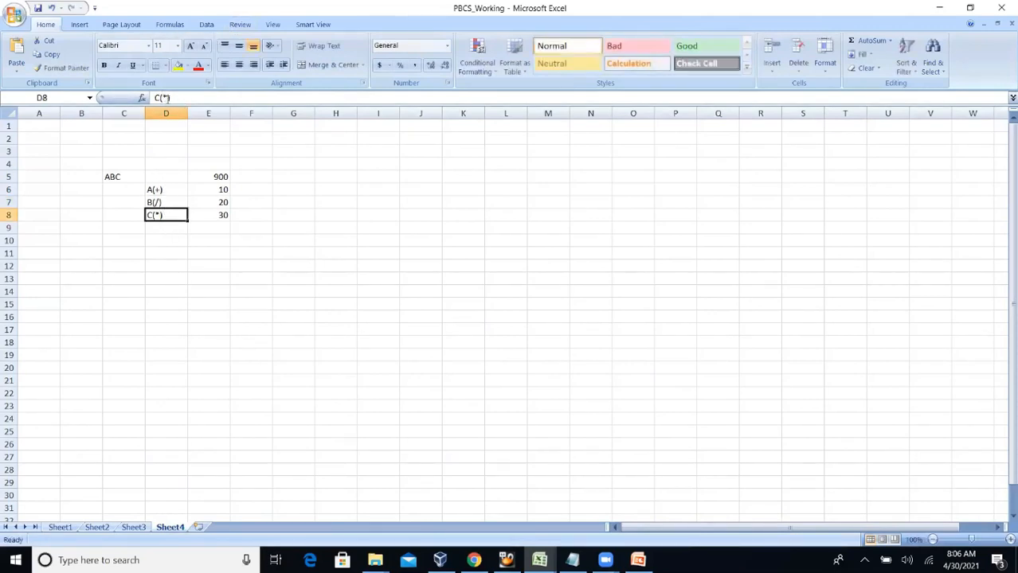
{"action": "left_click", "coordinate": [169, 97]}
{"action": "key", "text": "BackSpace"}
{"action": "type", "text": "/"}
Change the multiplication in ABC's formula in E5 to division, making it =(10+20)/30.
{"action": "left_click", "coordinate": [214, 175]}
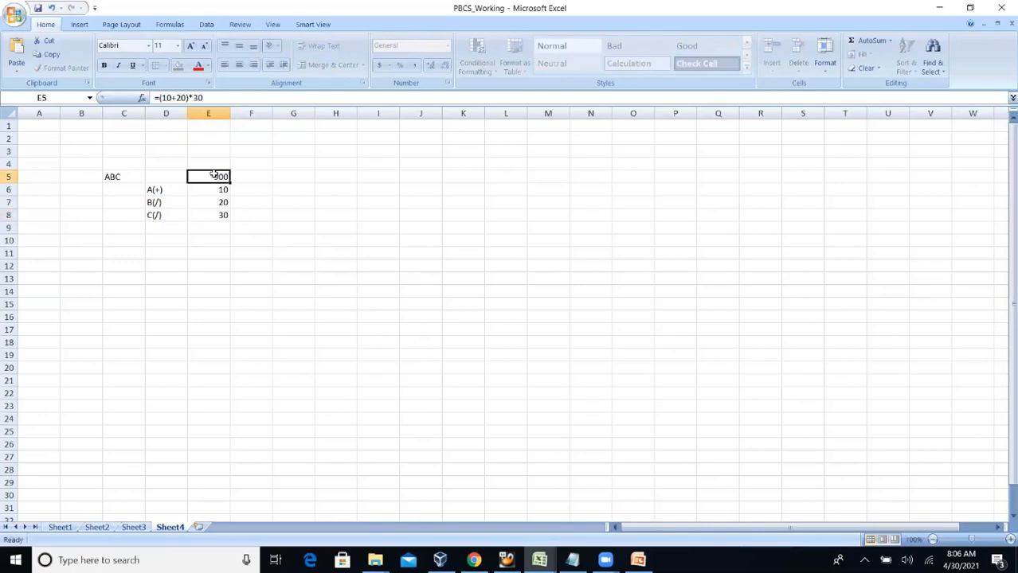
{"action": "left_click", "coordinate": [191, 97]}
{"action": "key", "text": "BackSpace"}
{"action": "type", "text": "/"}
{"action": "key", "text": "Return"}
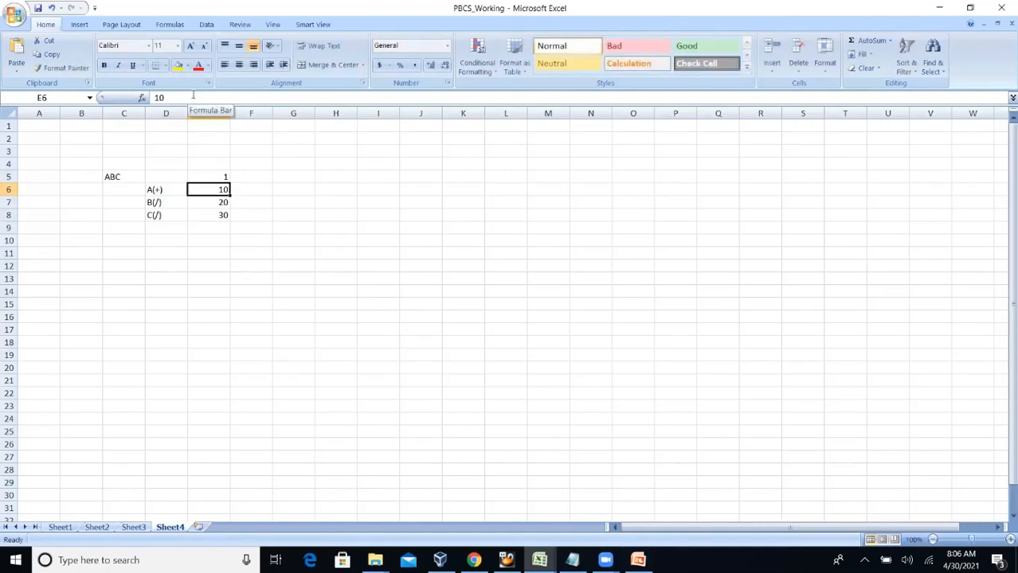
{"action": "left_click", "coordinate": [164, 186]}
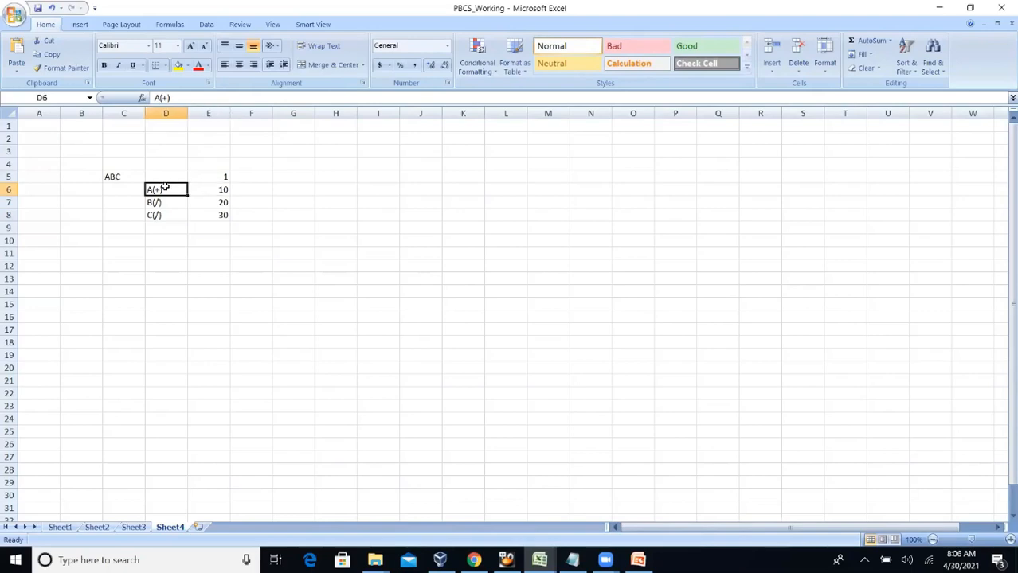
{"action": "left_click", "coordinate": [136, 177]}
{"action": "left_click", "coordinate": [212, 237]}
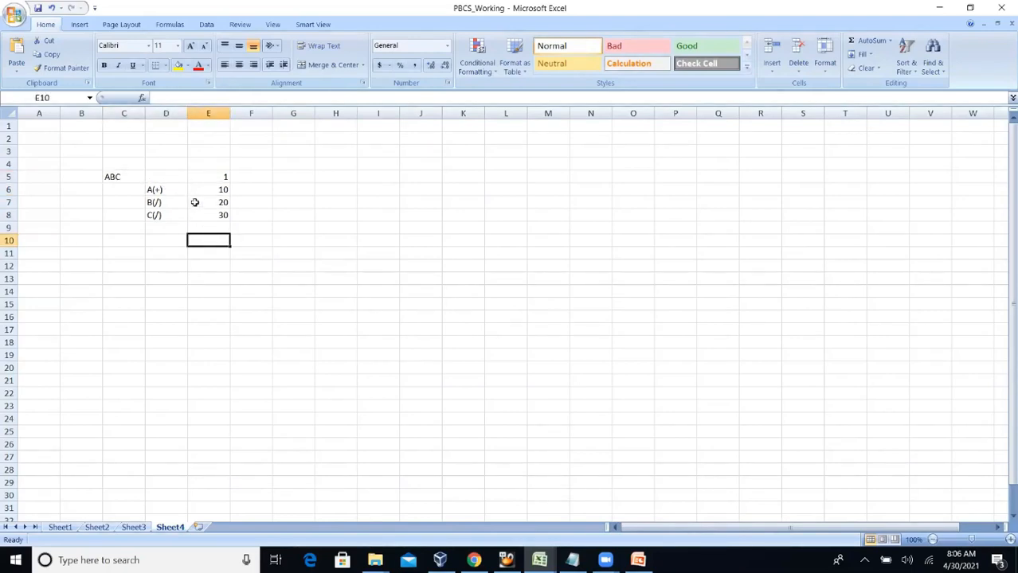
{"action": "left_click", "coordinate": [163, 190]}
Change the consolidation operator of child B in D7 to plus, making it B(+).
{"action": "left_click", "coordinate": [168, 202]}
{"action": "left_click", "coordinate": [161, 98]}
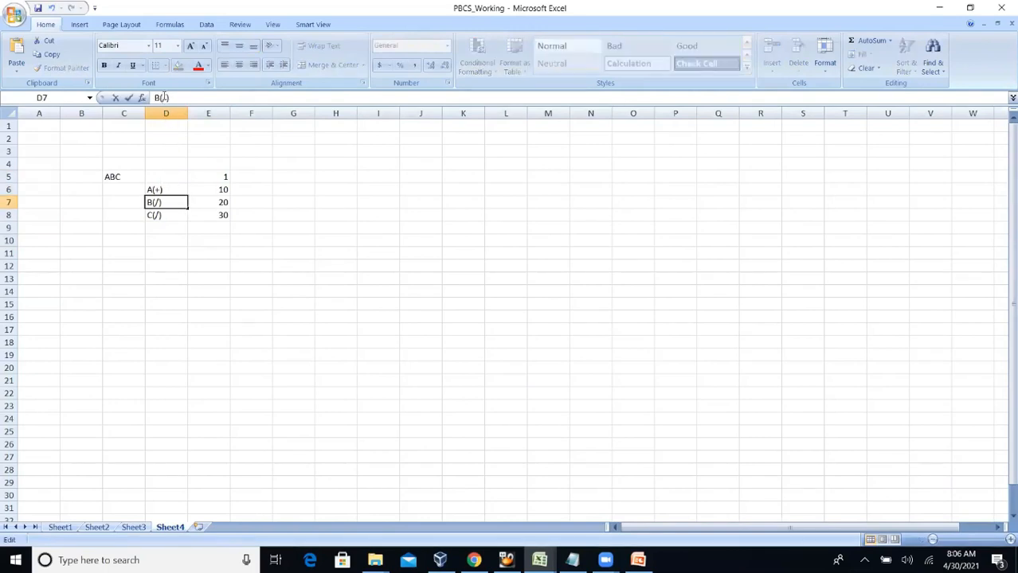
{"action": "key", "text": "BackSpace"}
{"action": "type", "text": "+"}
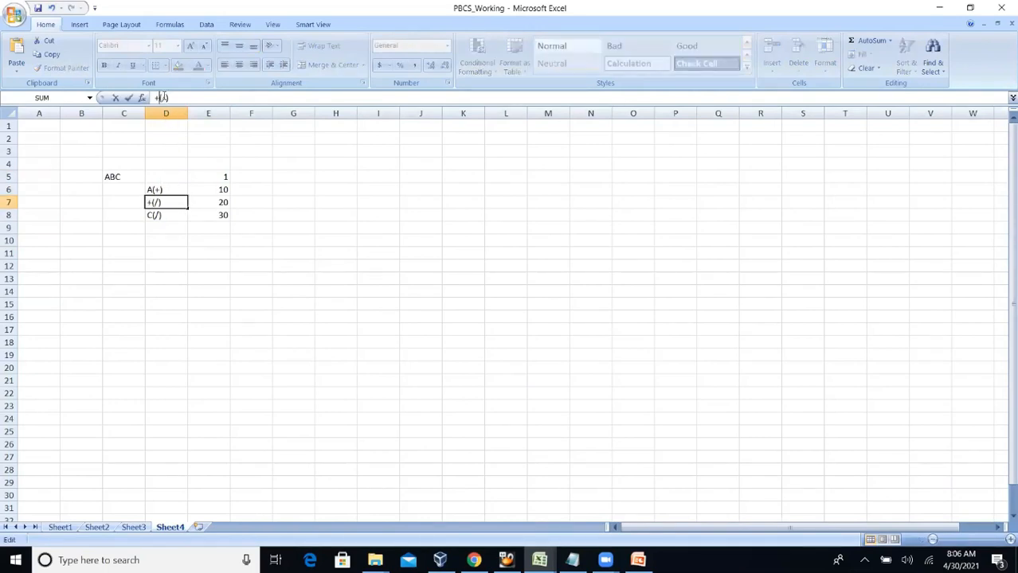
{"action": "key", "text": "Delete"}
{"action": "key", "text": "Delete"}
{"action": "key", "text": "Left"}
{"action": "type", "text": "("}
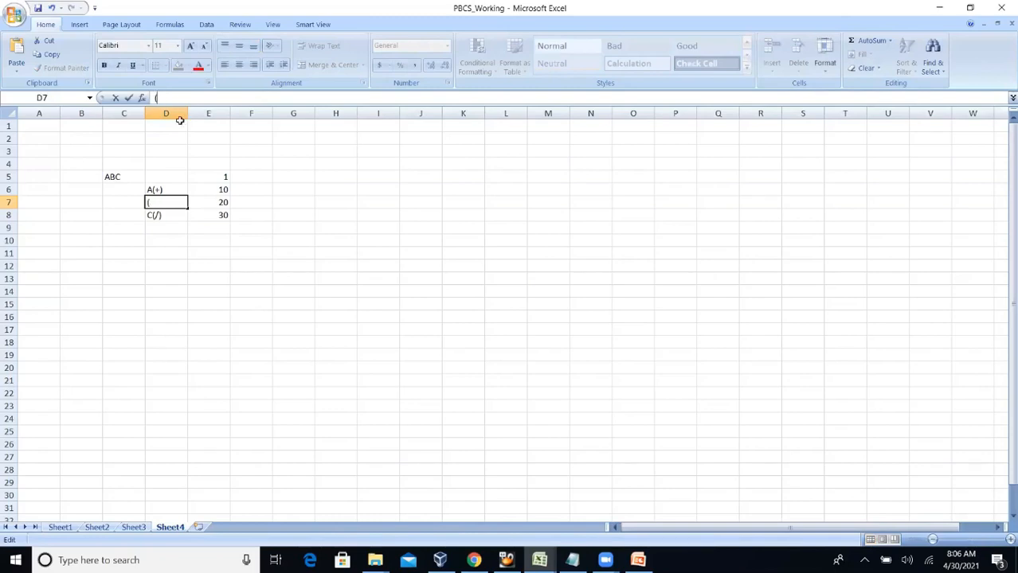
{"action": "type", "text": "+)"}
{"action": "left_click", "coordinate": [341, 290]}
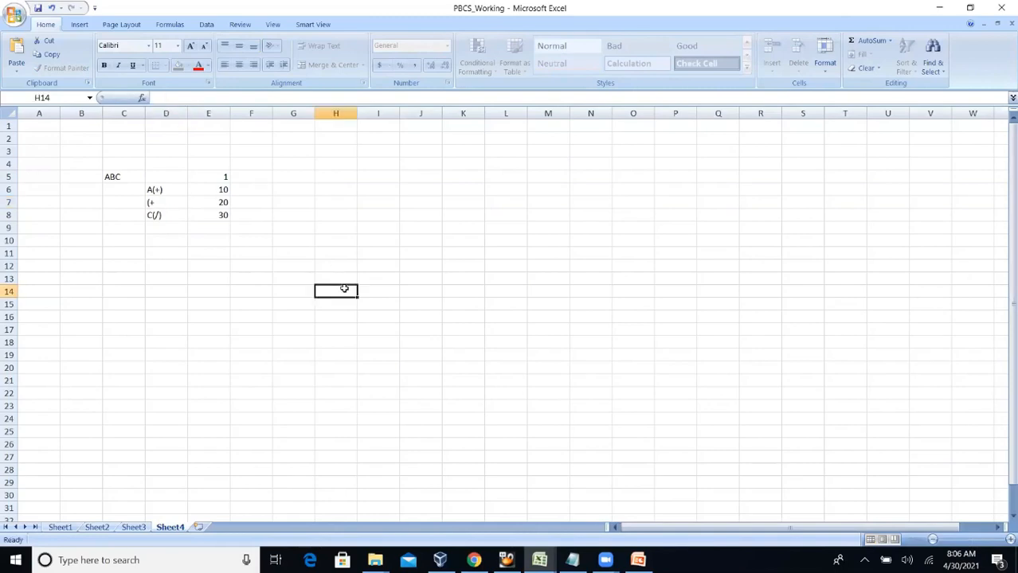
{"action": "left_click", "coordinate": [181, 203]}
{"action": "key", "text": "BackSpace"}
{"action": "type", "text": "B"}
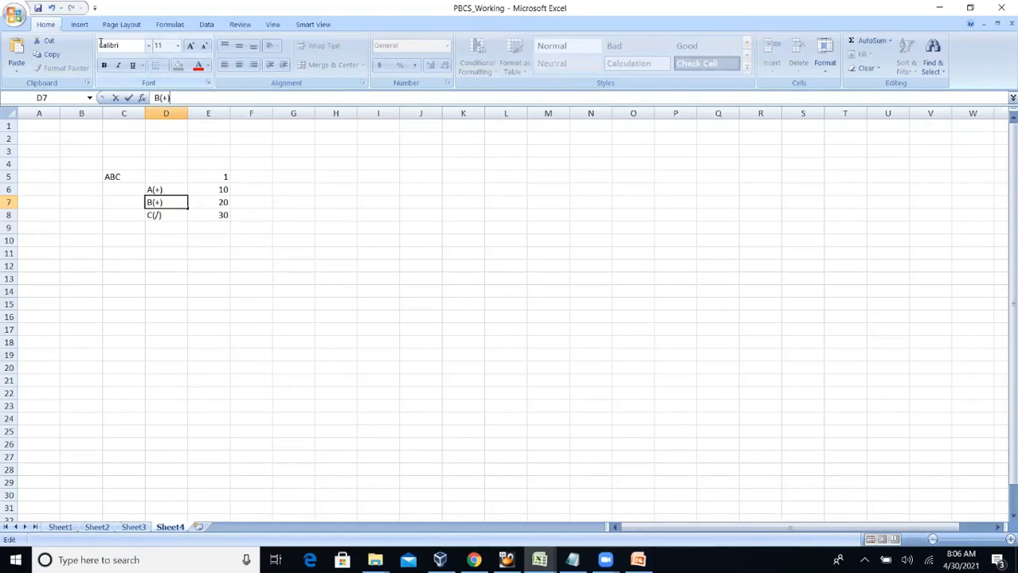
{"action": "key", "text": "Return"}
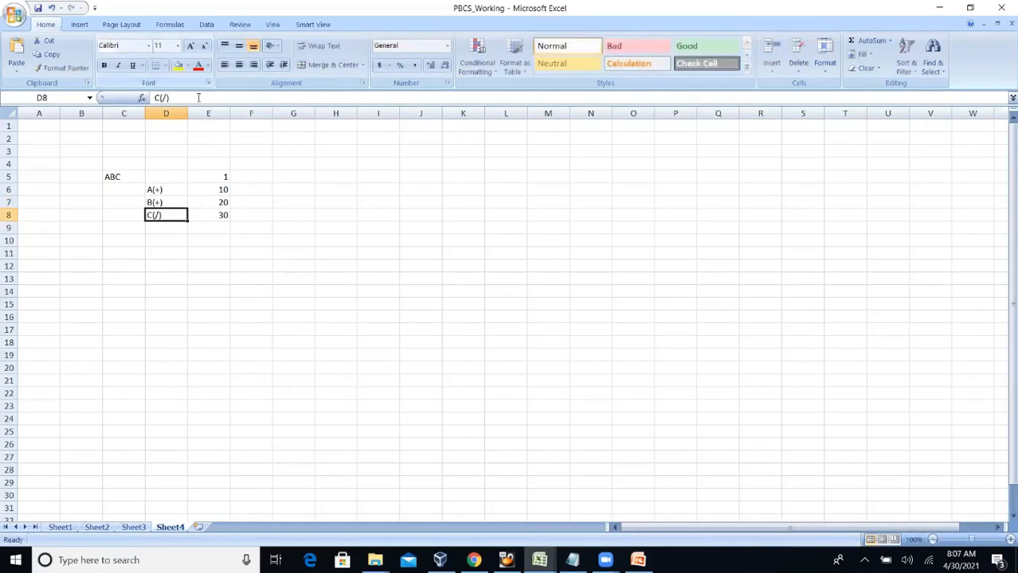
Change the consolidation operator of child C in D8 to percent, making it C(%).
{"action": "left_click", "coordinate": [166, 98]}
{"action": "key", "text": "BackSpace"}
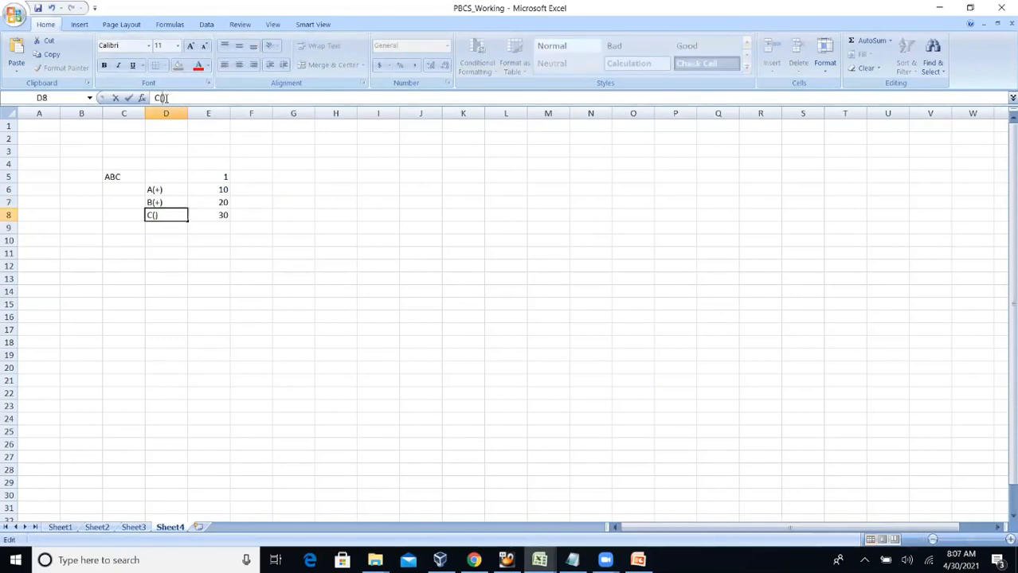
{"action": "type", "text": "%"}
Set the values of children A, B and C in E6:E8 to 100, 200 and 300.
{"action": "left_click", "coordinate": [225, 188]}
{"action": "double_click", "coordinate": [225, 189]}
{"action": "type", "text": "0"}
{"action": "key", "text": "Return"}
{"action": "type", "text": "200"}
{"action": "key", "text": "Return"}
{"action": "type", "text": "300"}
{"action": "key", "text": "Return"}
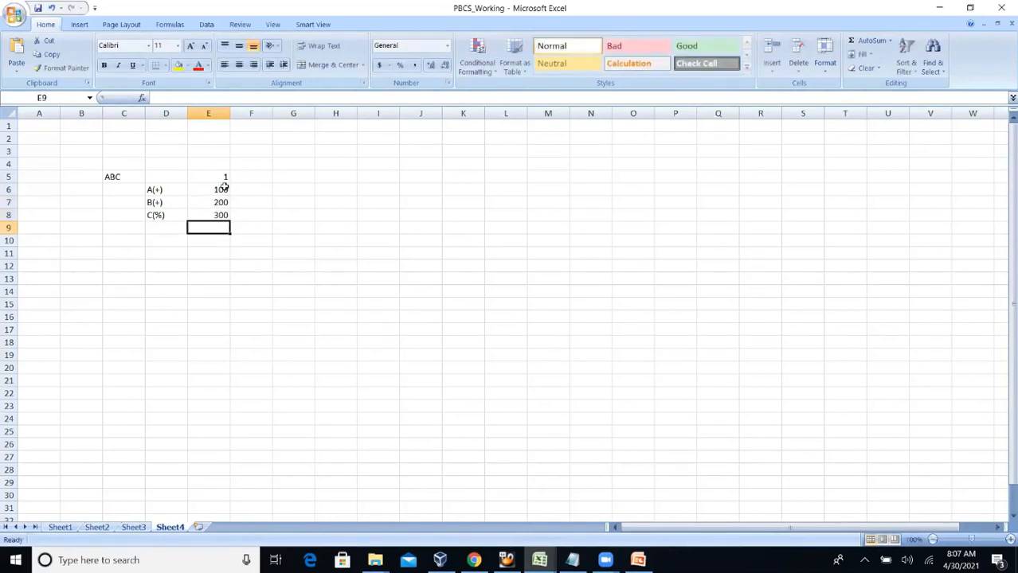
Write the percent expression (100+200)%300 as text beside child C's value in F8.
{"action": "left_click", "coordinate": [242, 212]}
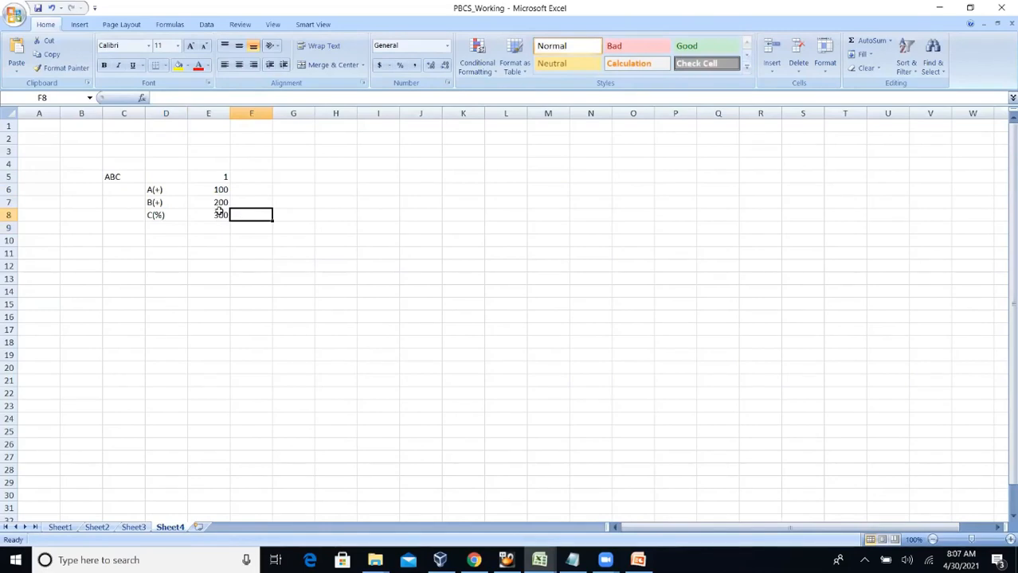
{"action": "left_click", "coordinate": [151, 191]}
{"action": "left_click", "coordinate": [157, 202]}
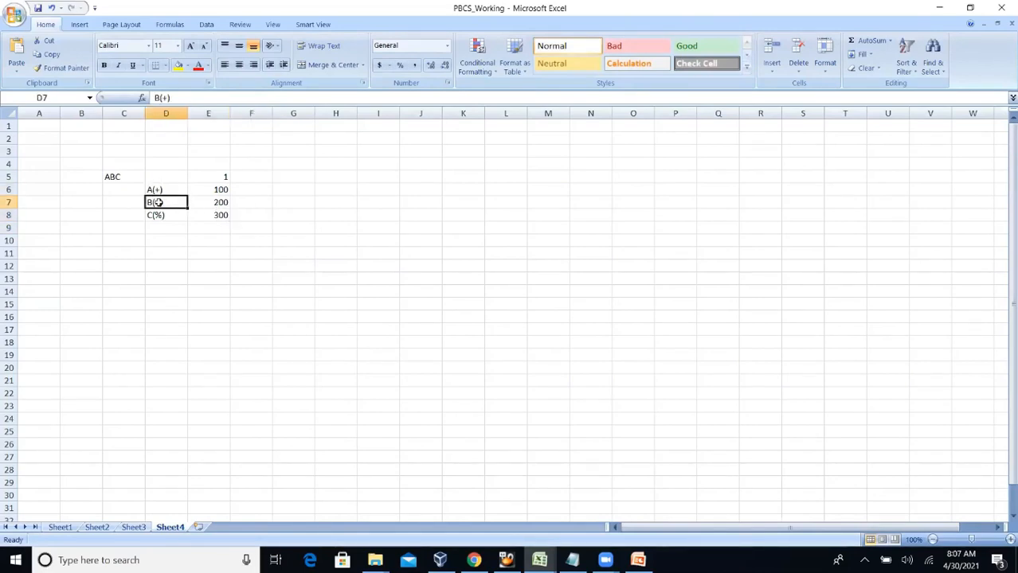
{"action": "left_click", "coordinate": [249, 221]}
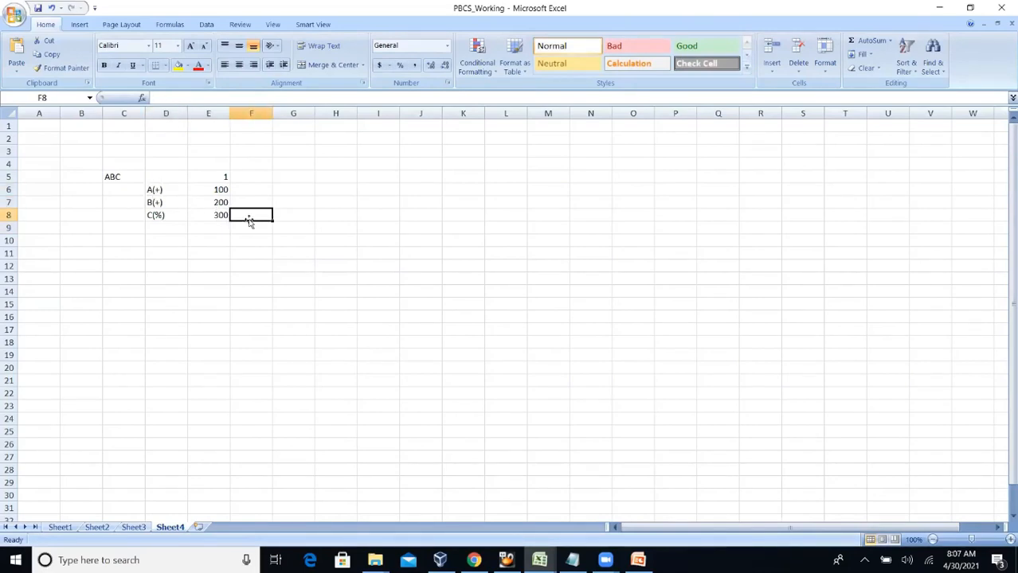
{"action": "type", "text": "(100"}
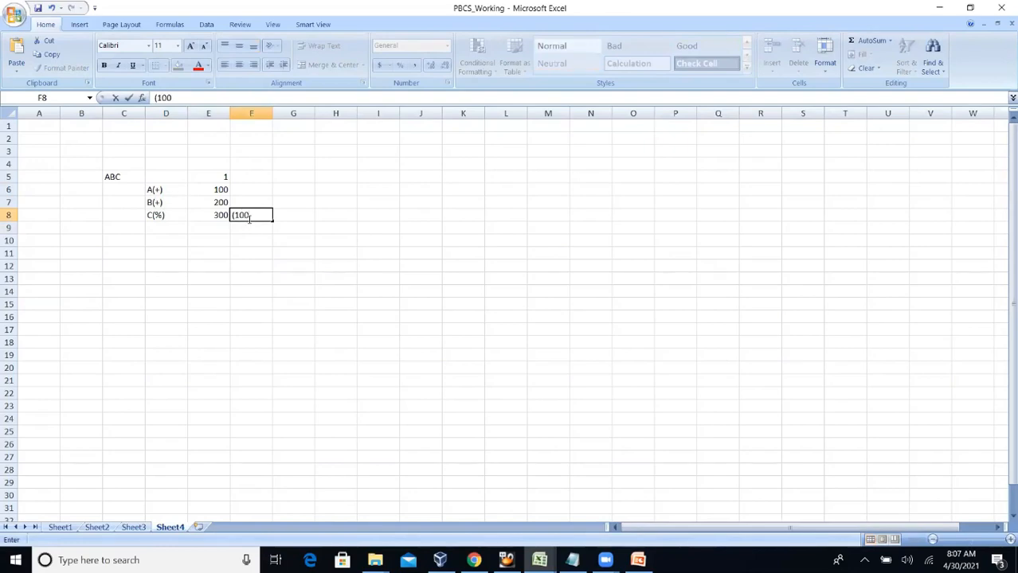
{"action": "type", "text": "+200)%300"}
{"action": "key", "text": "Return"}
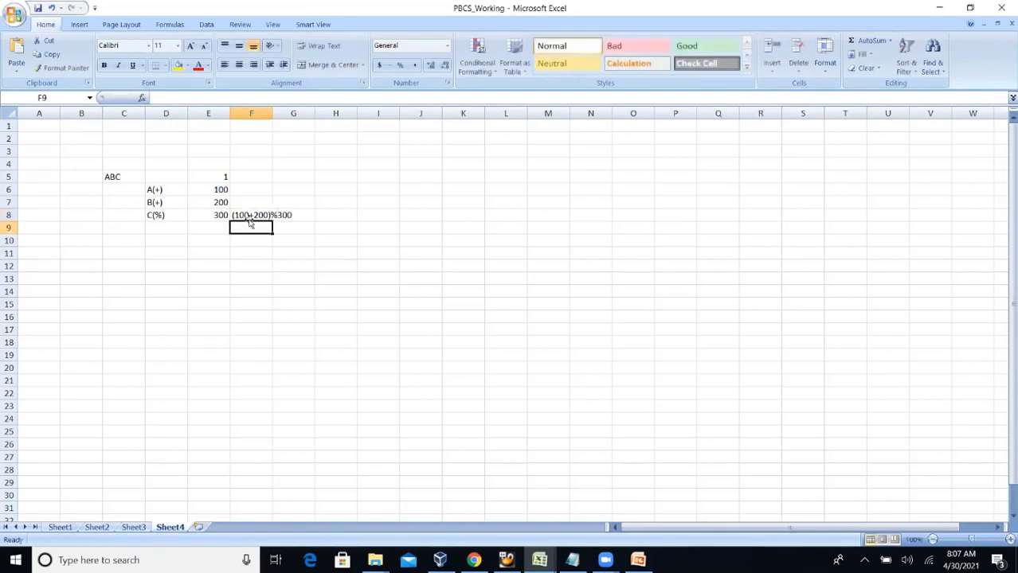
Try to turn the expression in F8 into the live formula =(100+200)%300.
{"action": "left_click", "coordinate": [253, 215]}
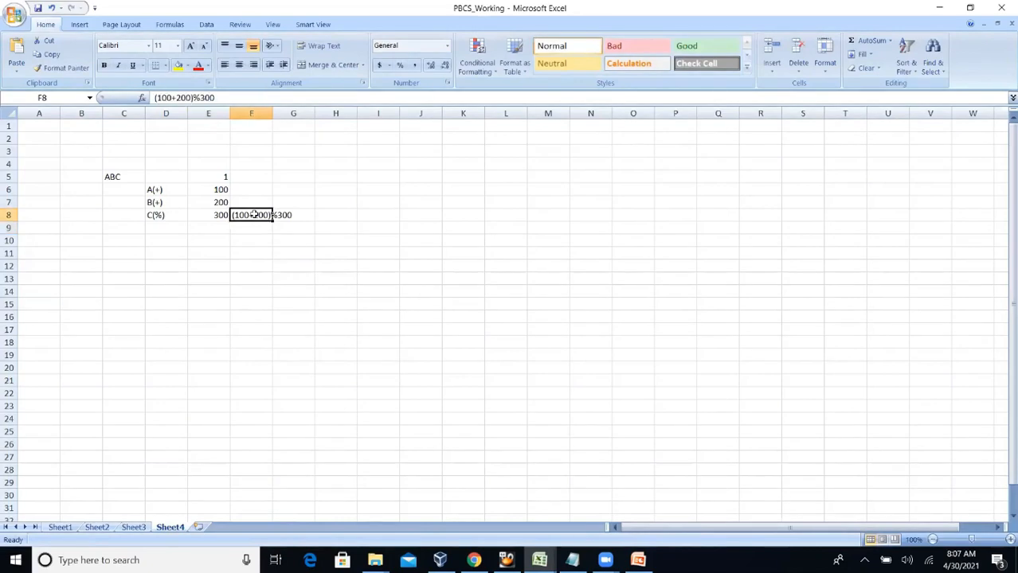
{"action": "left_click", "coordinate": [154, 98]}
{"action": "type", "text": "="}
{"action": "key", "text": "Return"}
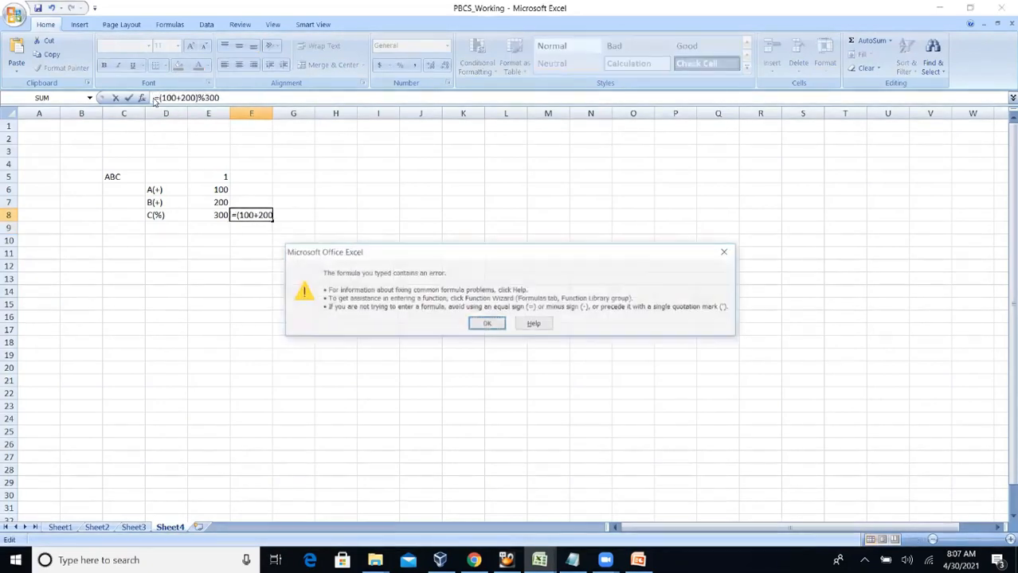
{"action": "key", "text": "Return"}
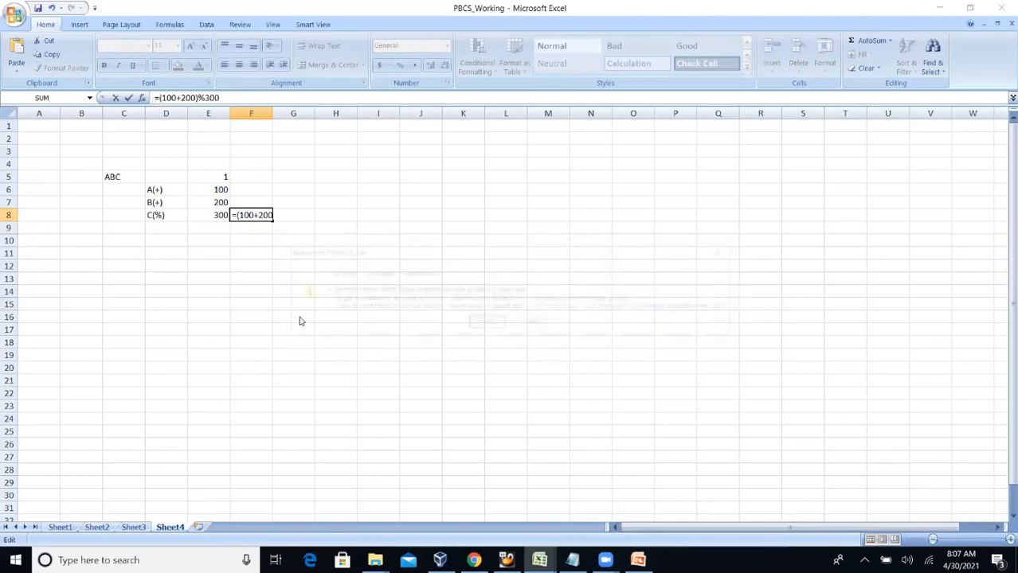
{"action": "key", "text": "Return"}
{"action": "left_click", "coordinate": [726, 252]}
{"action": "left_click", "coordinate": [265, 217]}
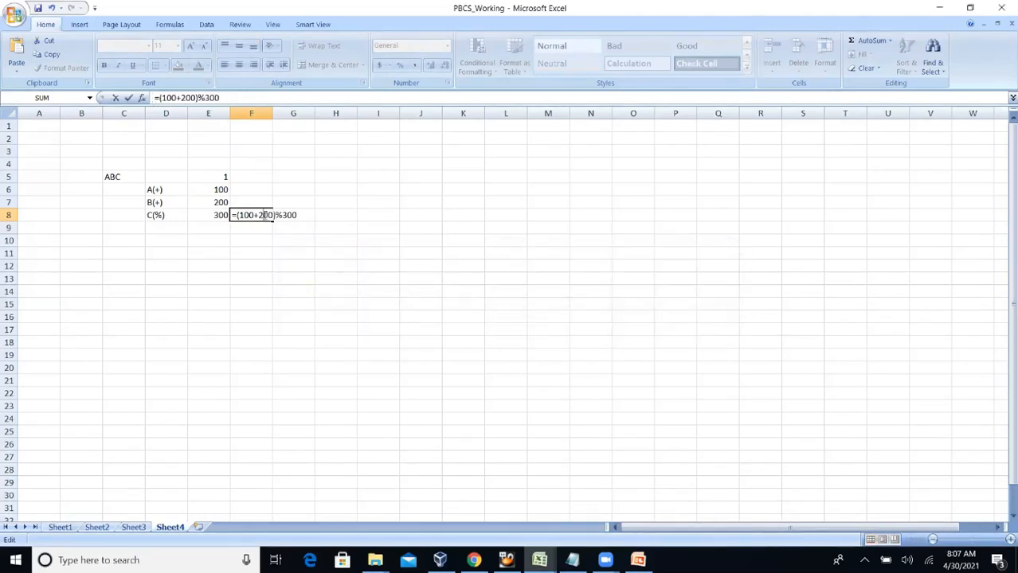
{"action": "left_click", "coordinate": [311, 214]}
{"action": "key", "text": "Return"}
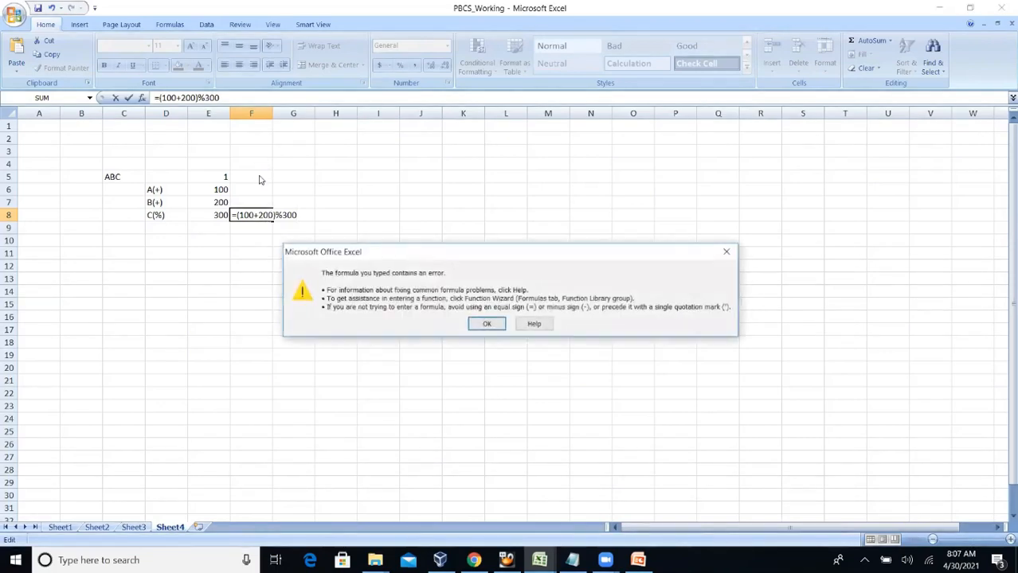
{"action": "left_click", "coordinate": [722, 249]}
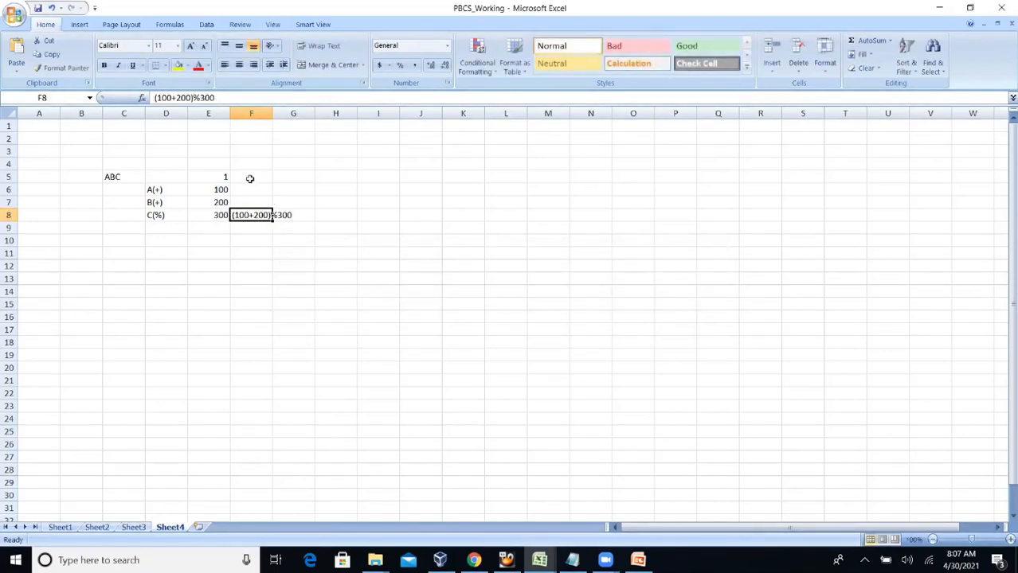
Calculate the percent example in F5, beside ABC's value, with the formula =300/300.
{"action": "left_click", "coordinate": [250, 177]}
{"action": "type", "text": "=300/300"}
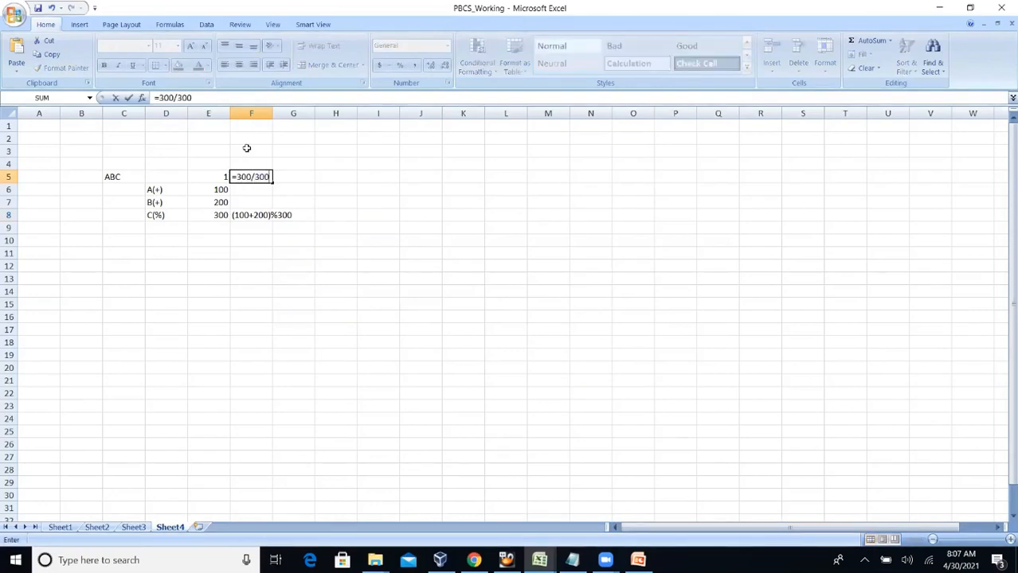
{"action": "key", "text": "Return"}
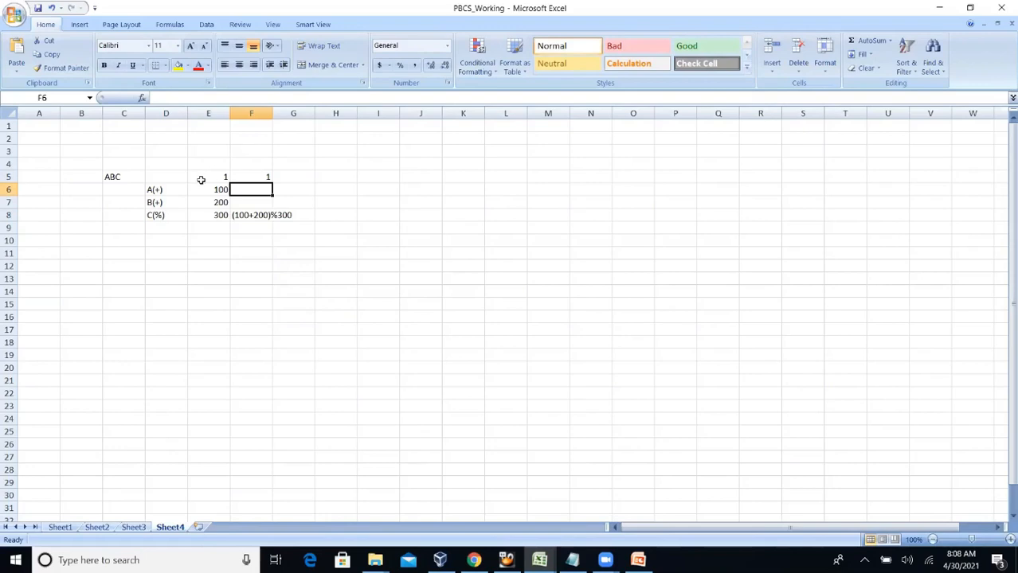
{"action": "left_click_drag", "start_coordinate": [210, 187], "coordinate": [208, 202]}
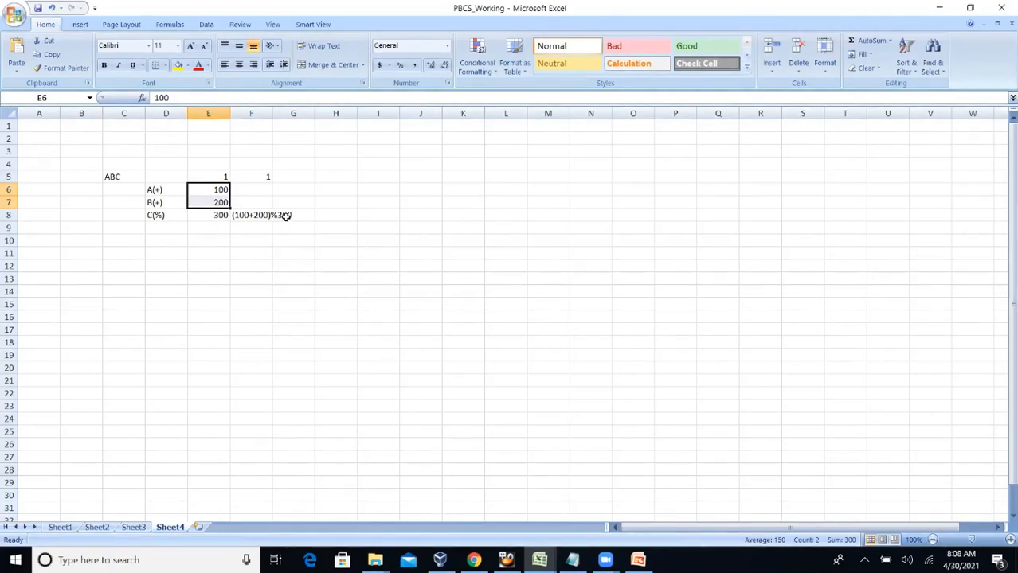
{"action": "left_click", "coordinate": [257, 177]}
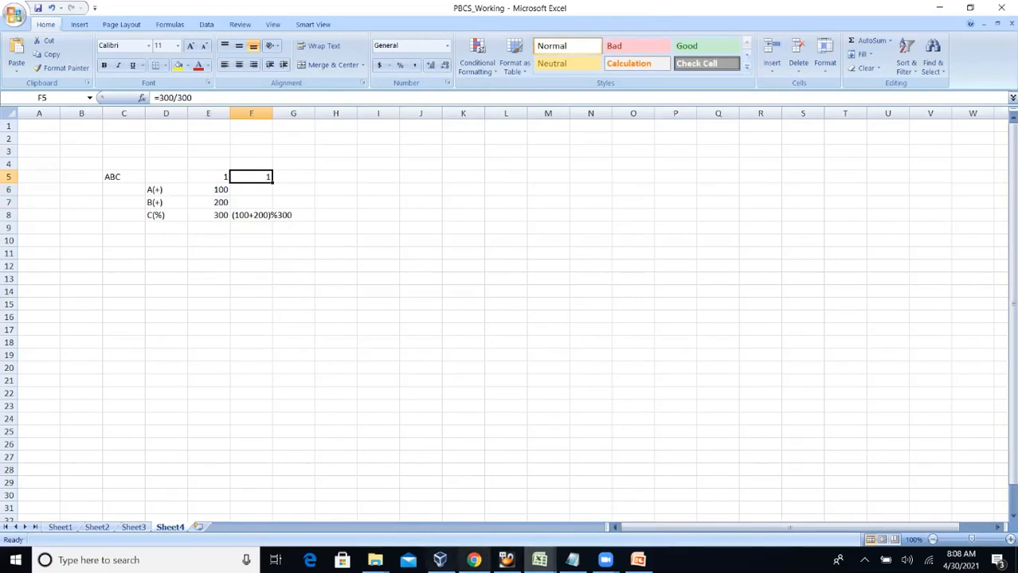
Switch to EPM Cloud Planning in Chrome, review the Plan1 consolidation operators of member GP, and return to the PBCS_Working workbook in Excel.
{"action": "left_click", "coordinate": [473, 559]}
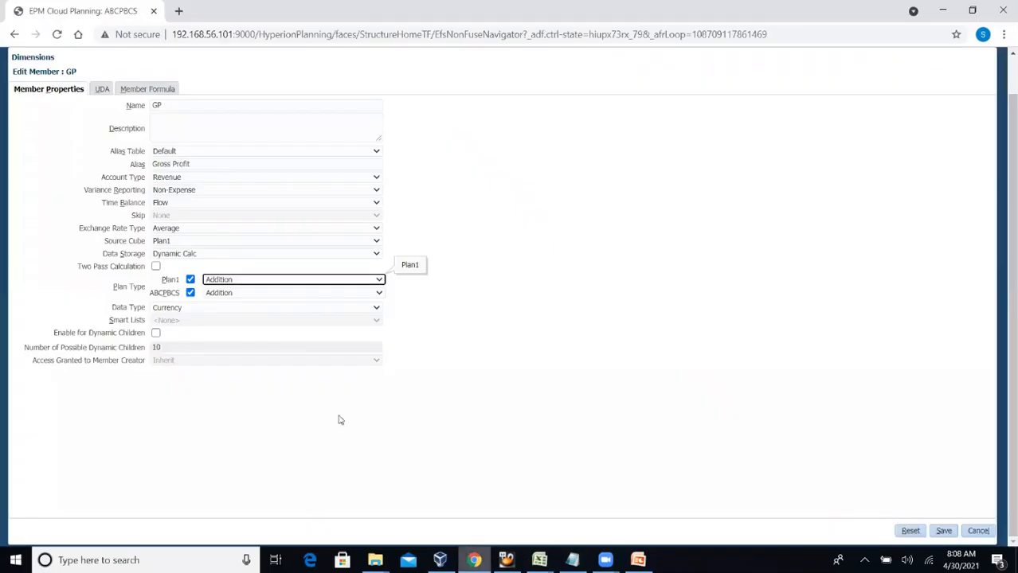
{"action": "left_click", "coordinate": [368, 282]}
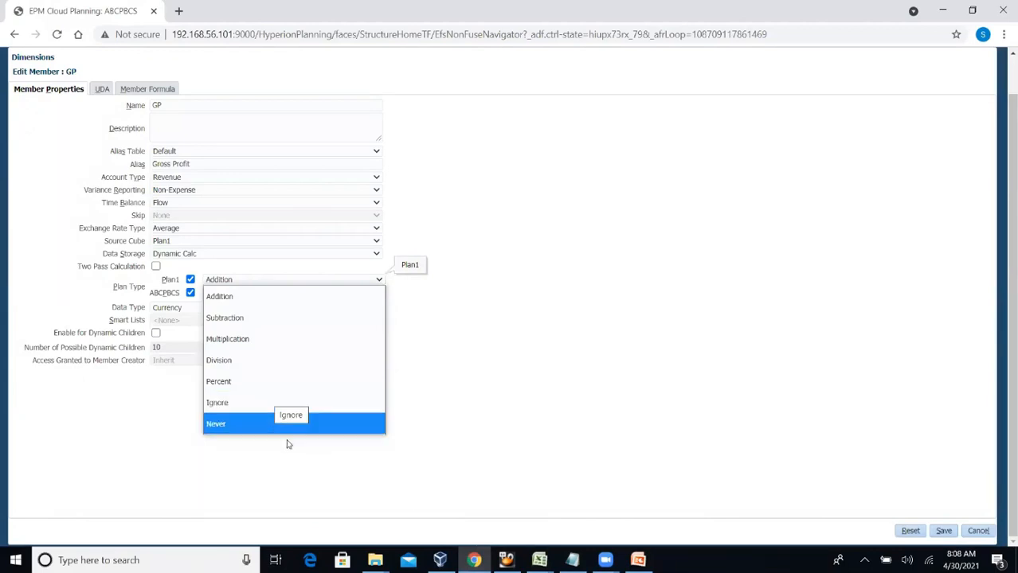
{"action": "left_click", "coordinate": [539, 560]}
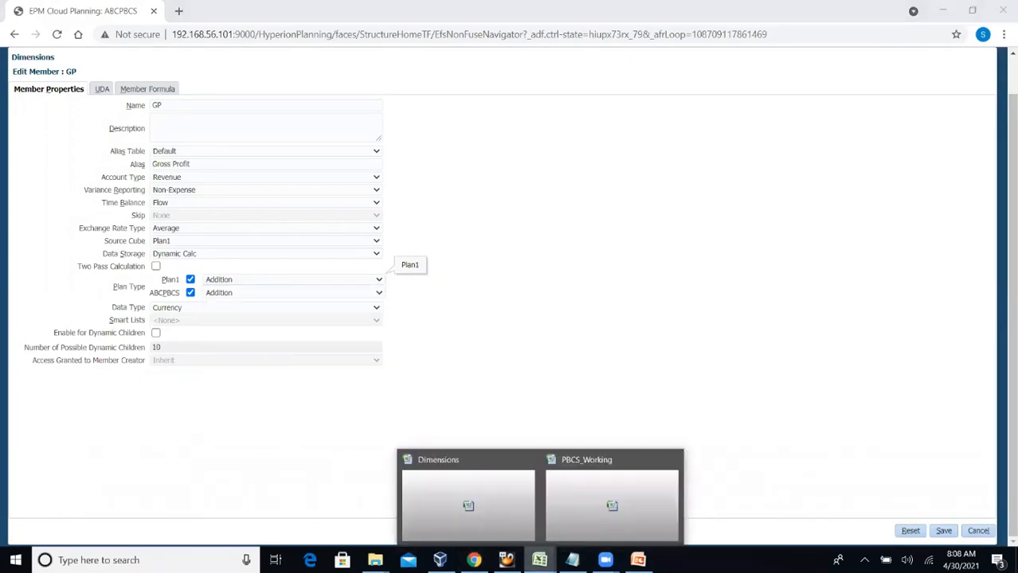
{"action": "left_click", "coordinate": [567, 506]}
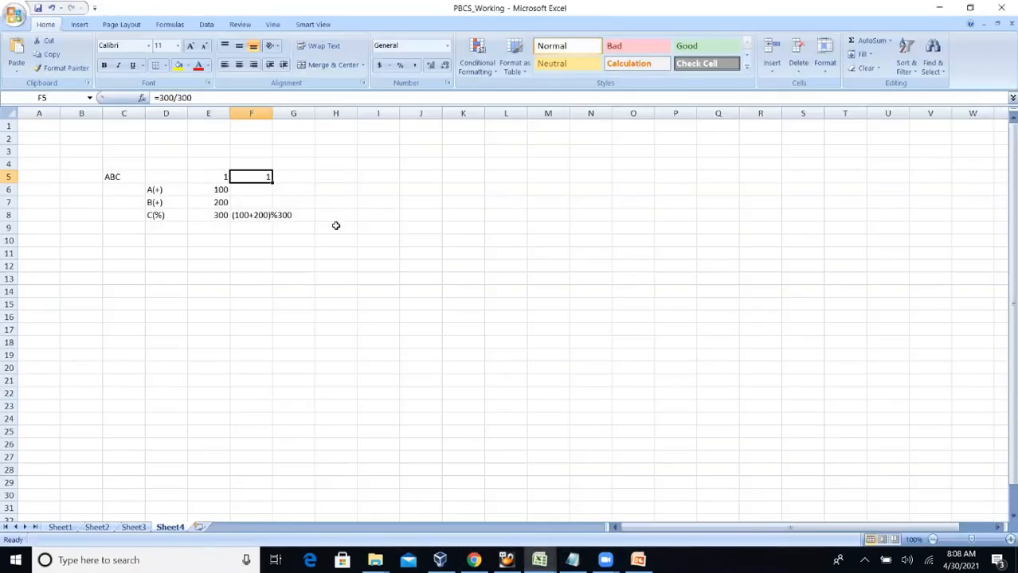
Start a second hierarchy example with children A, B and C in I5:I7 and parent ABC in H8.
{"action": "left_click", "coordinate": [386, 177]}
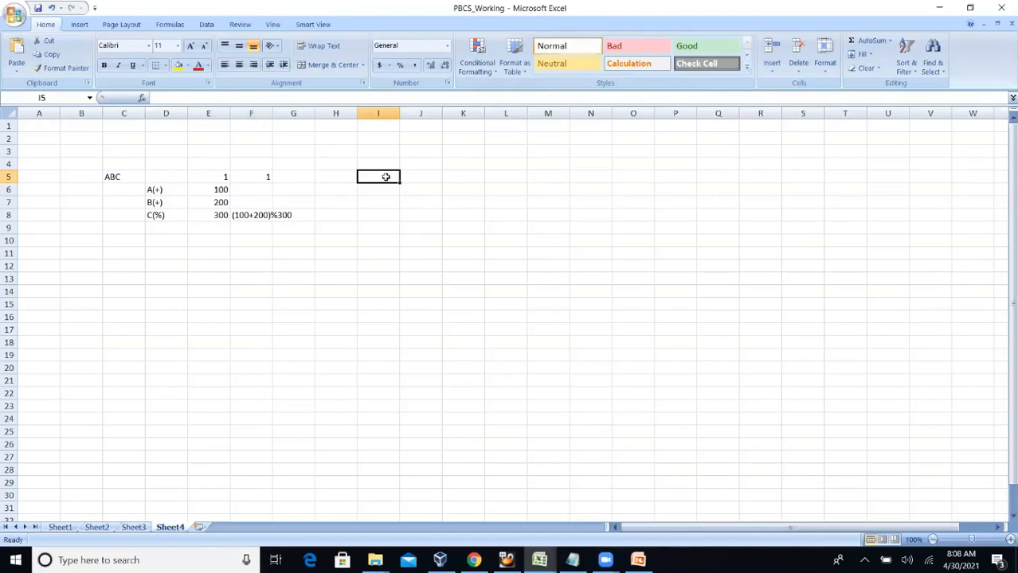
{"action": "type", "text": "A"}
{"action": "key", "text": "Return"}
{"action": "type", "text": "B"}
{"action": "key", "text": "Return"}
{"action": "type", "text": "C"}
{"action": "key", "text": "Return"}
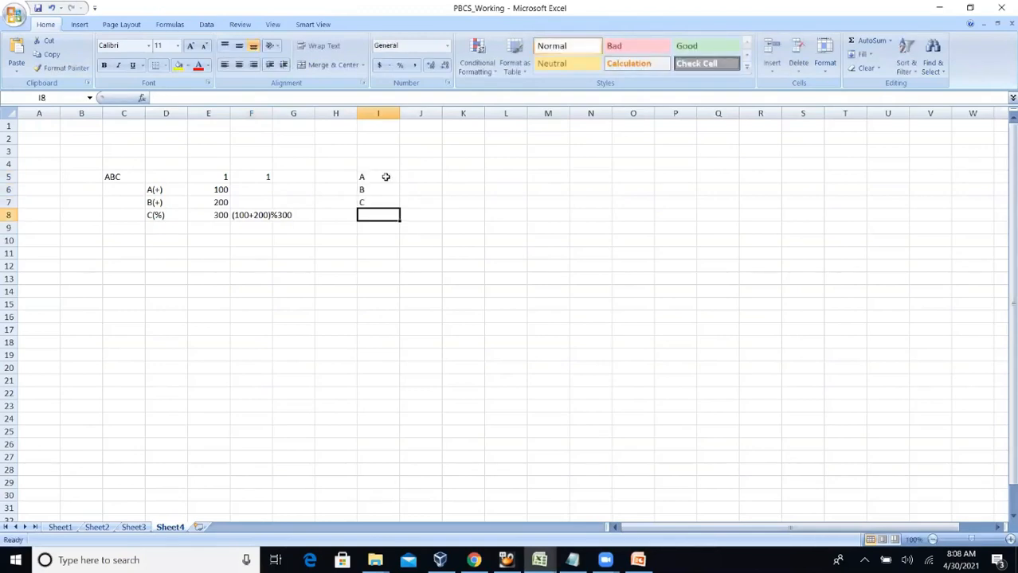
{"action": "key", "text": "Down"}
{"action": "key", "text": "Left"}
{"action": "key", "text": "Up"}
{"action": "type", "text": "ABC"}
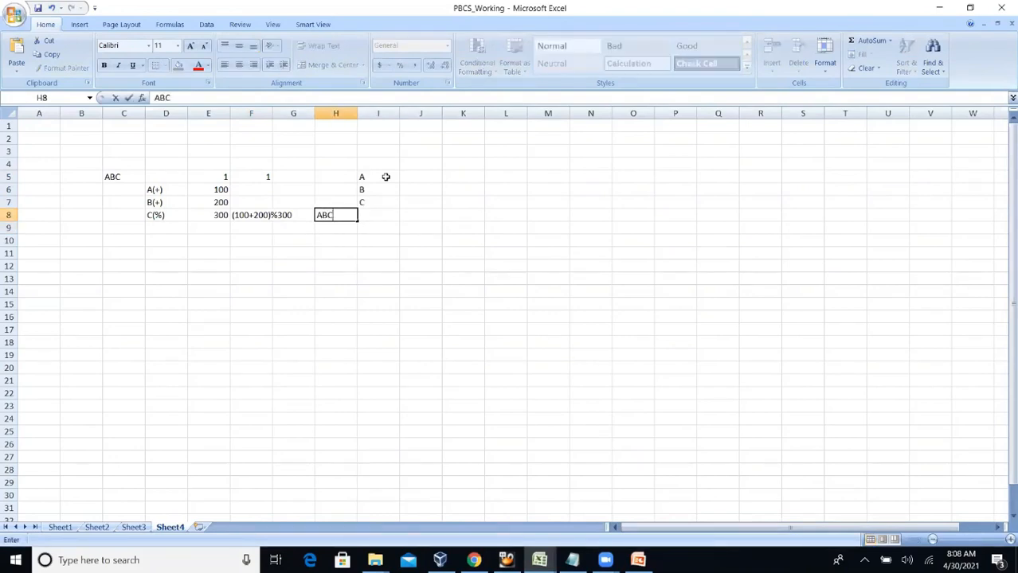
Add the month headings Jan, Feb and Mar in J4:L4 above the second hierarchy example.
{"action": "left_click", "coordinate": [424, 163]}
{"action": "type", "text": "Jan"}
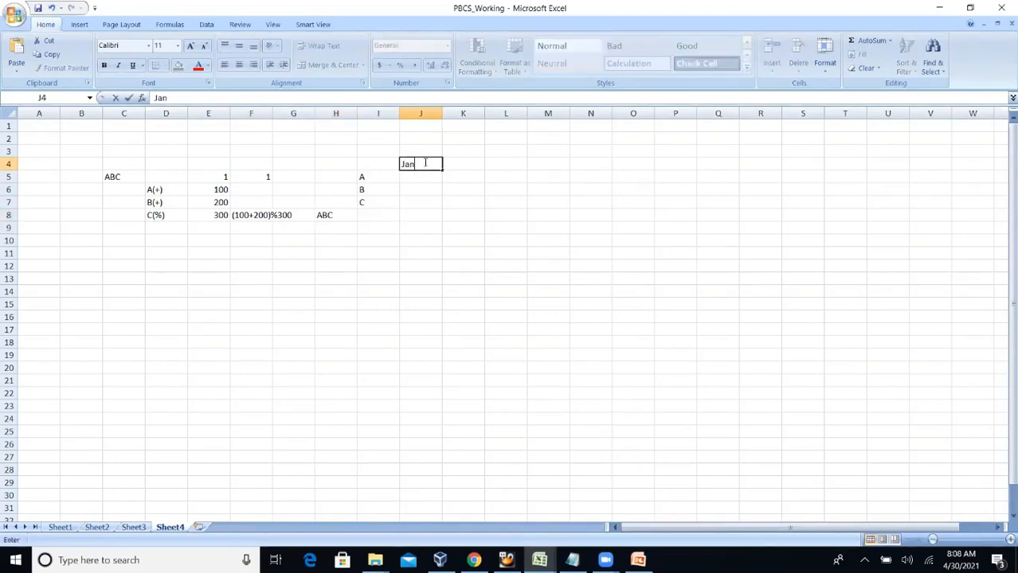
{"action": "key", "text": "Right"}
{"action": "type", "text": "Feb"}
{"action": "key", "text": "Right"}
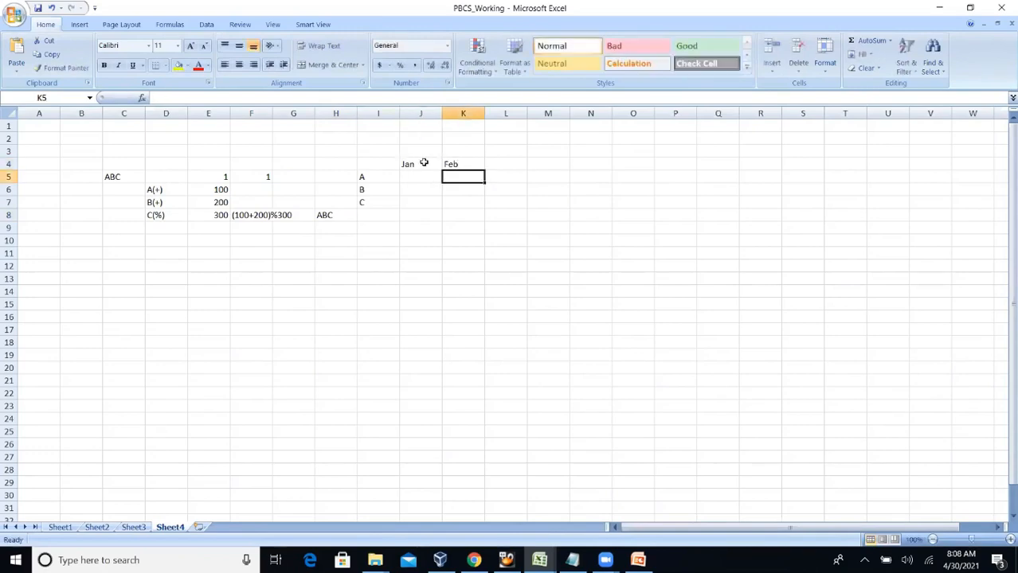
{"action": "type", "text": "Mar"}
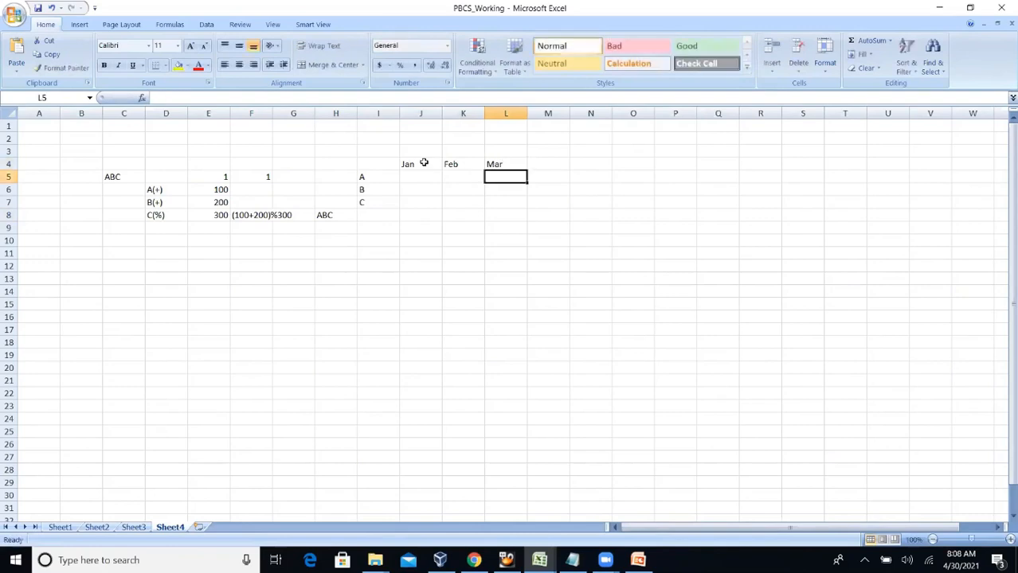
Add the column heading Q1 in cell M4, beside Mar.
{"action": "key", "text": "Right"}
{"action": "type", "text": "Q1"}
{"action": "key", "text": "Return"}
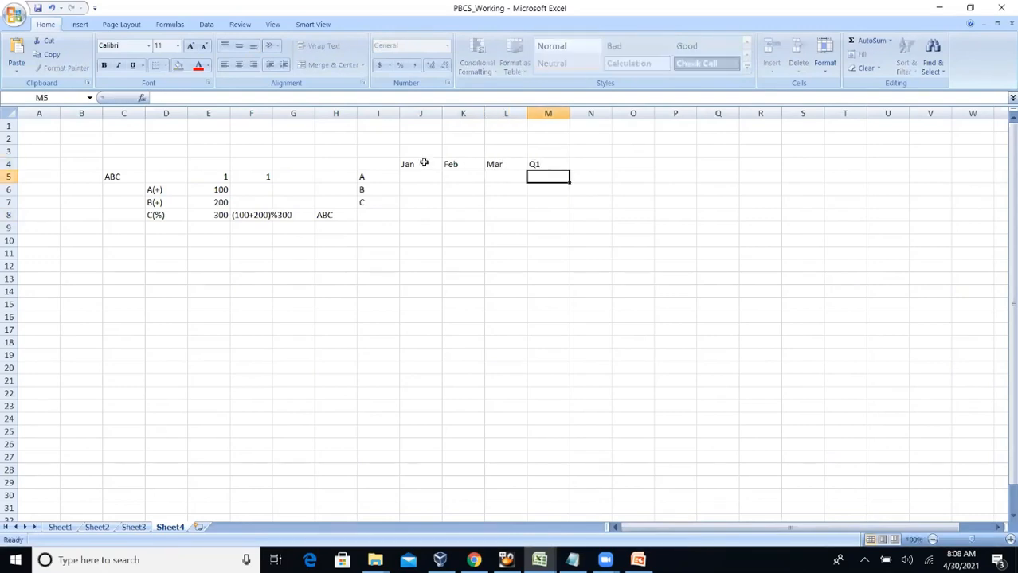
Enter 100, 200 and 300 in row A under Jan, Feb and Mar (J5:L5).
{"action": "left_click", "coordinate": [418, 177]}
{"action": "type", "text": "1"}
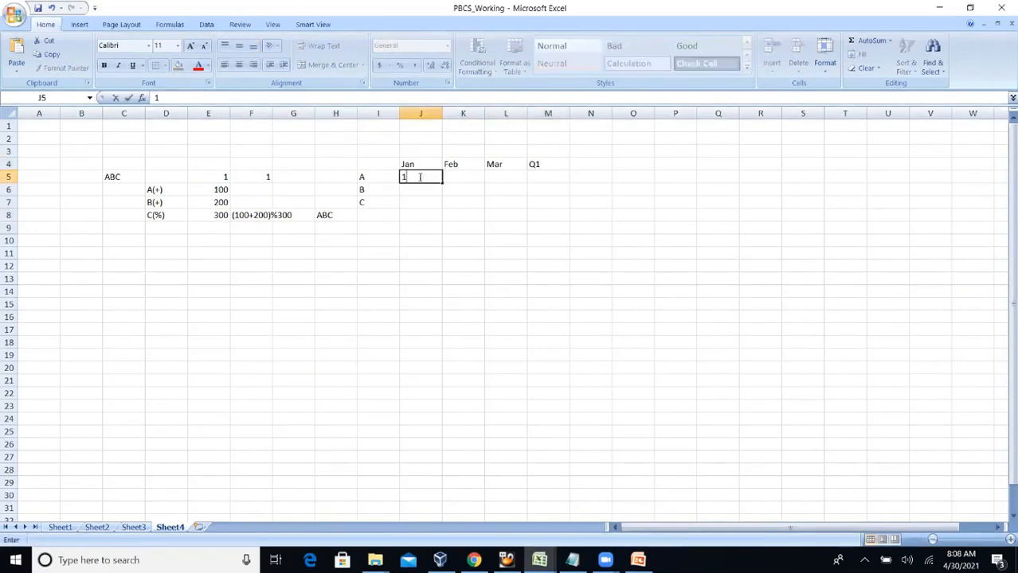
{"action": "type", "text": "00"}
{"action": "key", "text": "Right"}
{"action": "type", "text": "200"}
{"action": "key", "text": "Right"}
{"action": "type", "text": "300"}
{"action": "key", "text": "Return"}
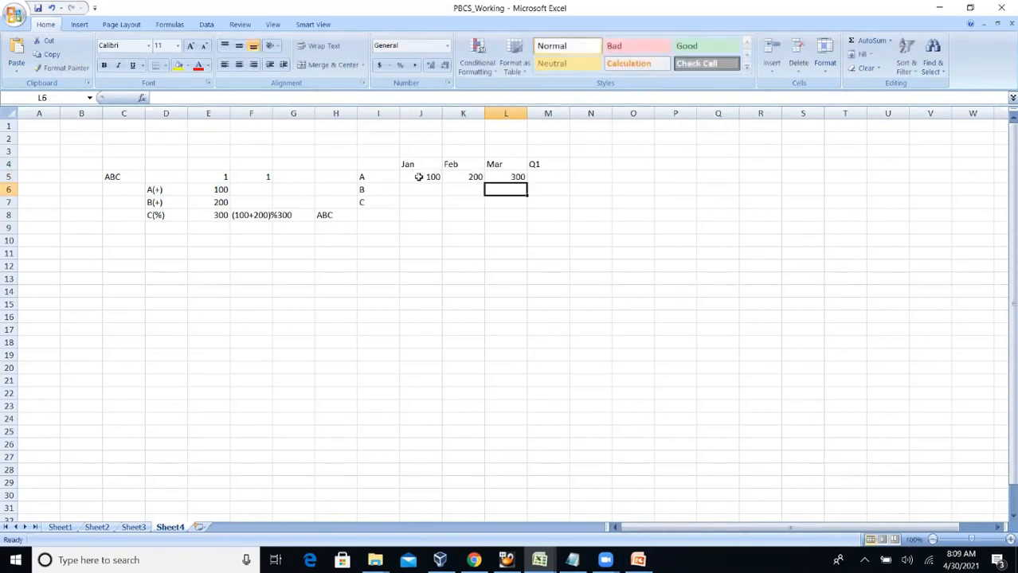
Enter the Jan values 200 for row B and 300 for row C in J6:J7.
{"action": "key", "text": "Left"}
{"action": "key", "text": "Left"}
{"action": "type", "text": "200"}
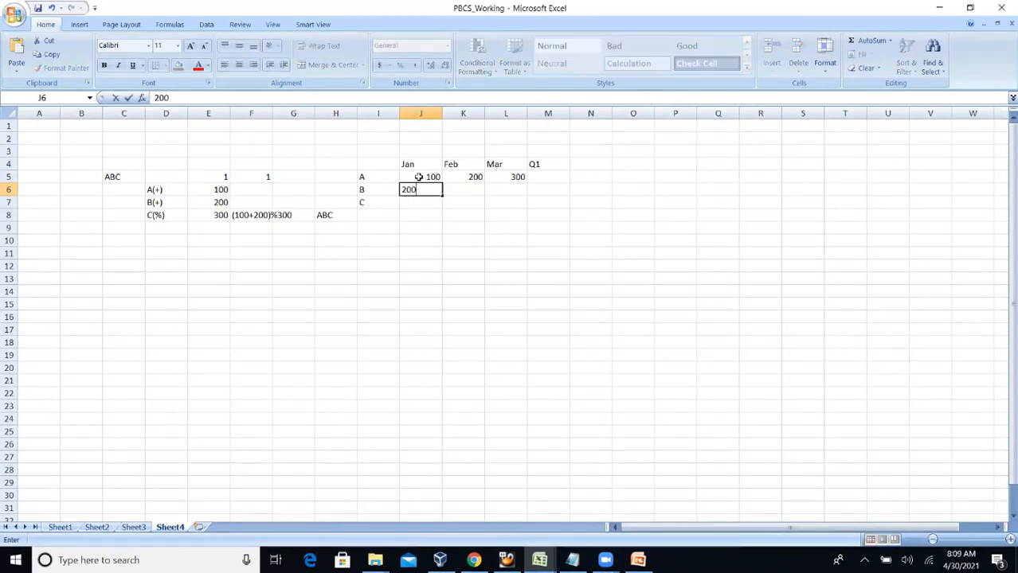
{"action": "key", "text": "Return"}
{"action": "type", "text": "300"}
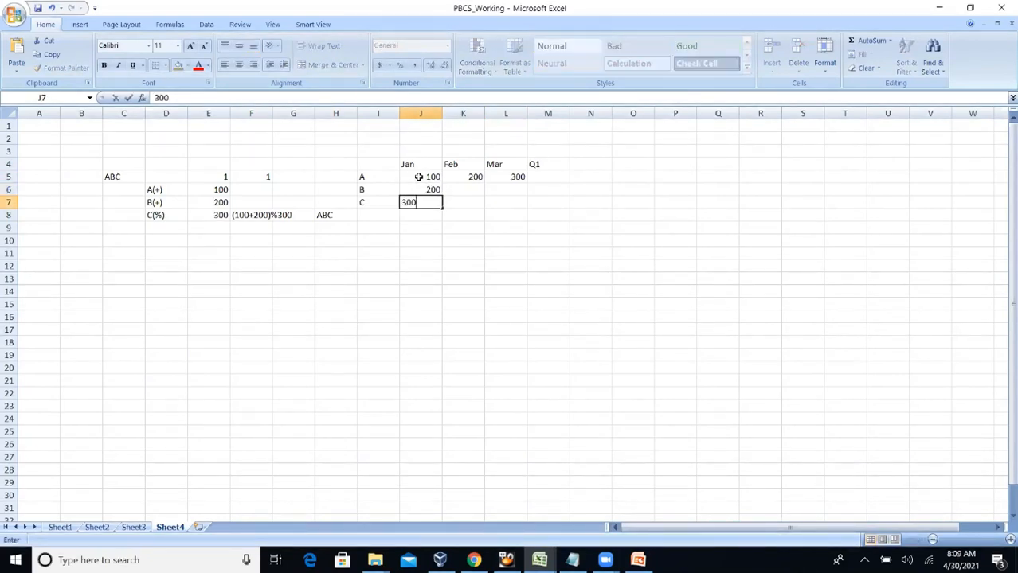
{"action": "key", "text": "Return"}
Enter 300 for Feb and 400 for Mar in row B (K6:L6).
{"action": "key", "text": "Up"}
{"action": "key", "text": "Right"}
{"action": "key", "text": "Up"}
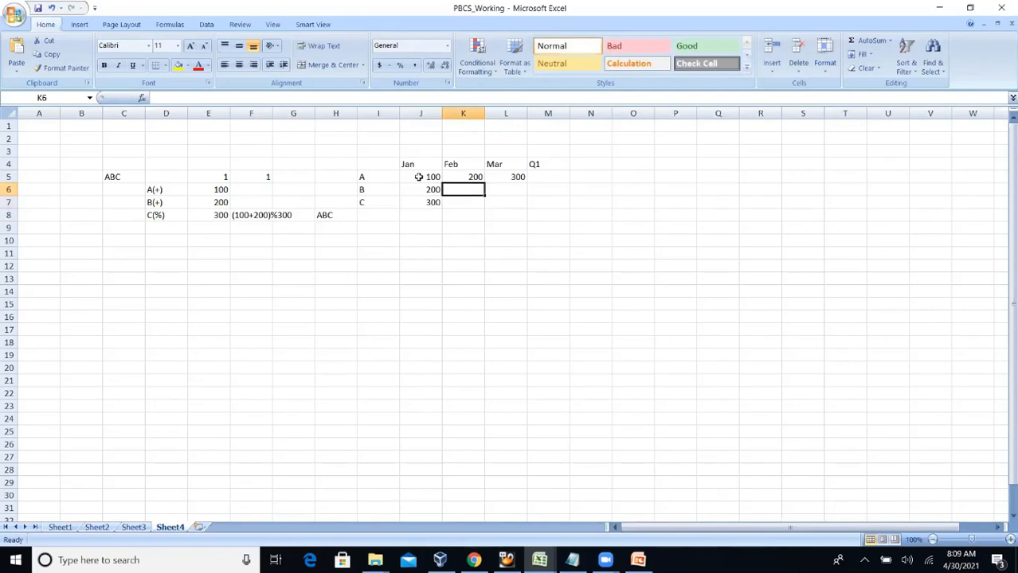
{"action": "type", "text": "300"}
{"action": "key", "text": "Tab"}
{"action": "type", "text": "400"}
{"action": "key", "text": "Return"}
{"action": "key", "text": "Down"}
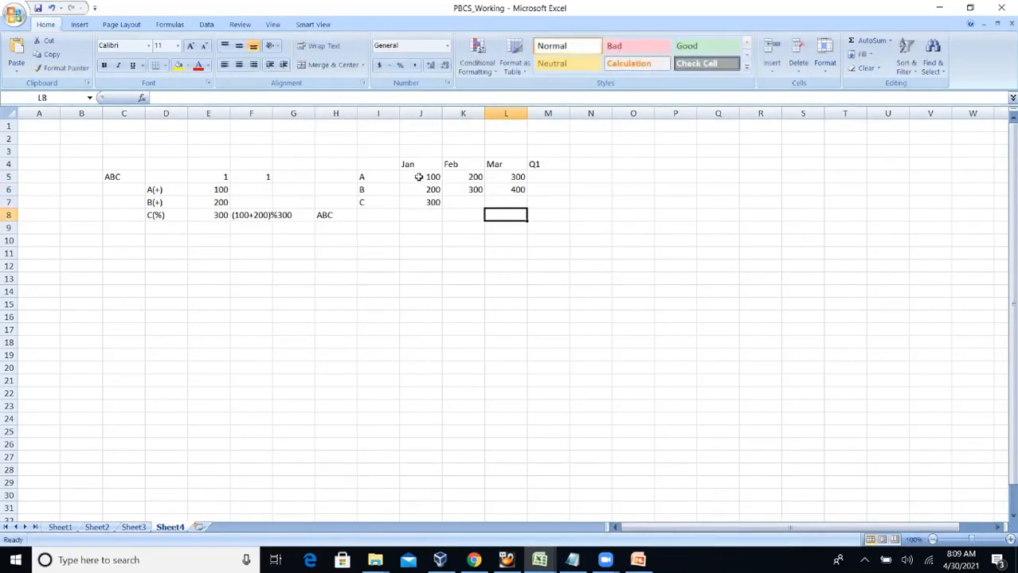
Enter 400 for Feb and 500 for Mar in row C (K7:L7).
{"action": "key", "text": "Up"}
{"action": "key", "text": "Left"}
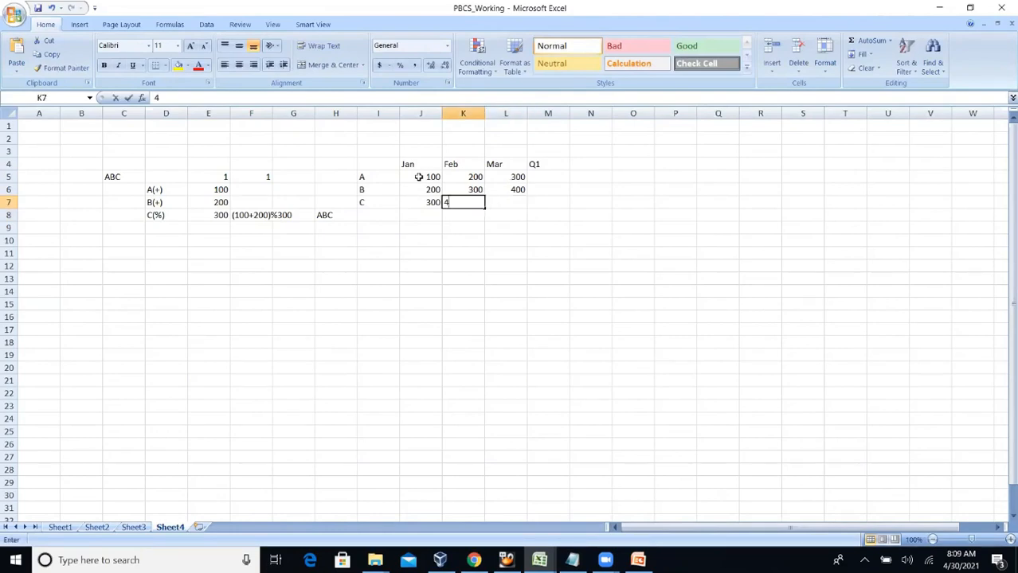
{"action": "type", "text": "400"}
{"action": "key", "text": "Tab"}
{"action": "type", "text": "500"}
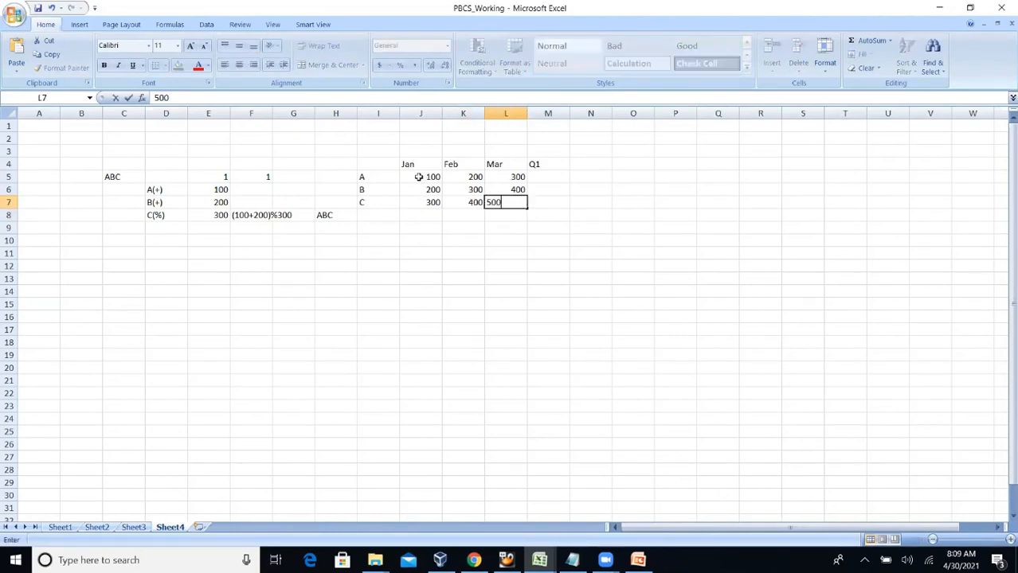
{"action": "key", "text": "Return"}
Add plus operators to the row labels in I5 and I6, making them "A (+)" and "B()+".
{"action": "left_click", "coordinate": [389, 177]}
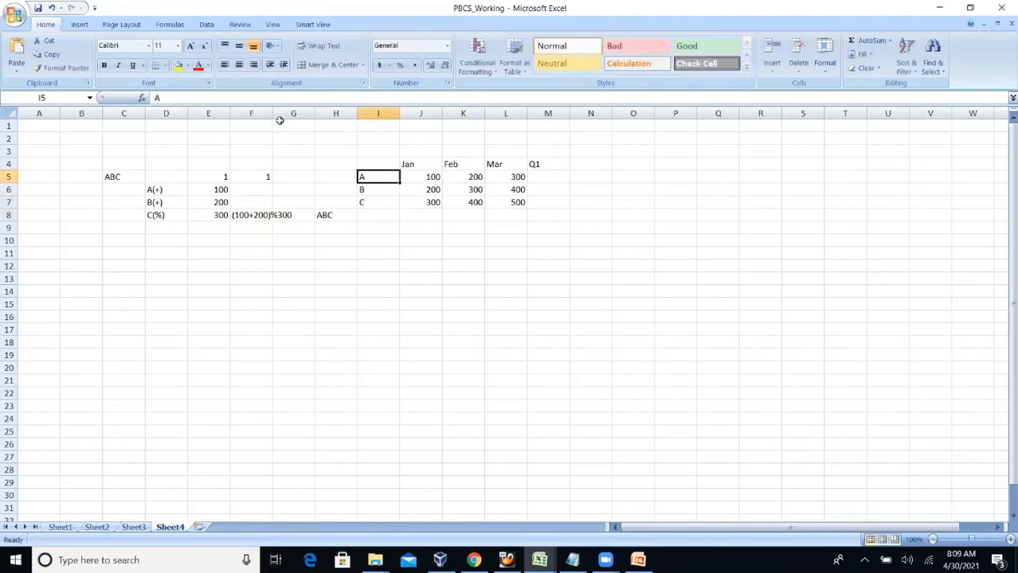
{"action": "left_click", "coordinate": [208, 97]}
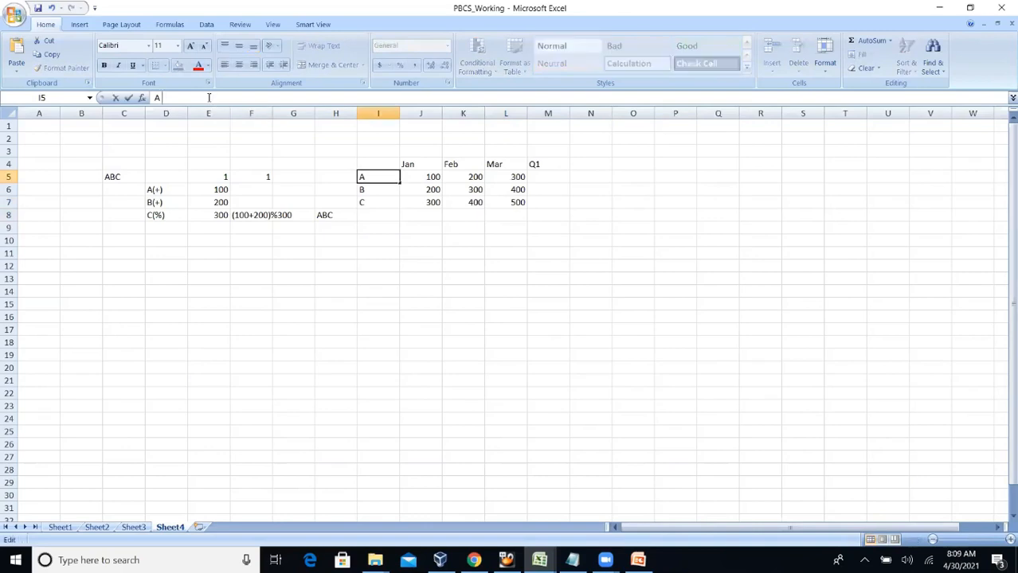
{"action": "type", "text": "(+)\\"}
{"action": "key", "text": "Return"}
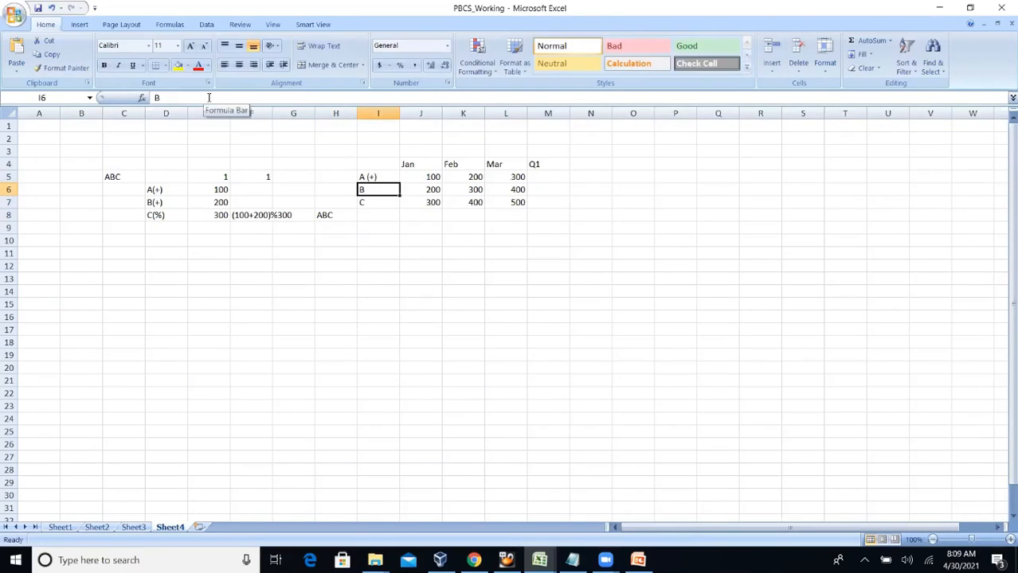
{"action": "left_click", "coordinate": [202, 98]}
{"action": "type", "text": "()"}
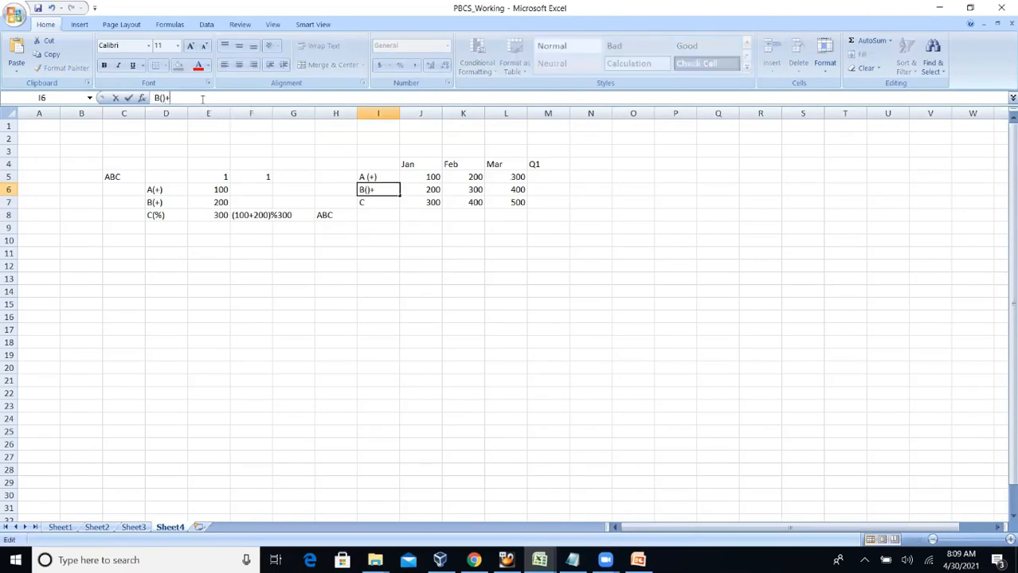
{"action": "type", "text": "+"}
{"action": "left_click", "coordinate": [345, 191]}
Extend the row label in I7 with the ignore operator so it reads "C (~)".
{"action": "left_click", "coordinate": [386, 203]}
{"action": "left_click", "coordinate": [218, 99]}
{"action": "type", "text": "("}
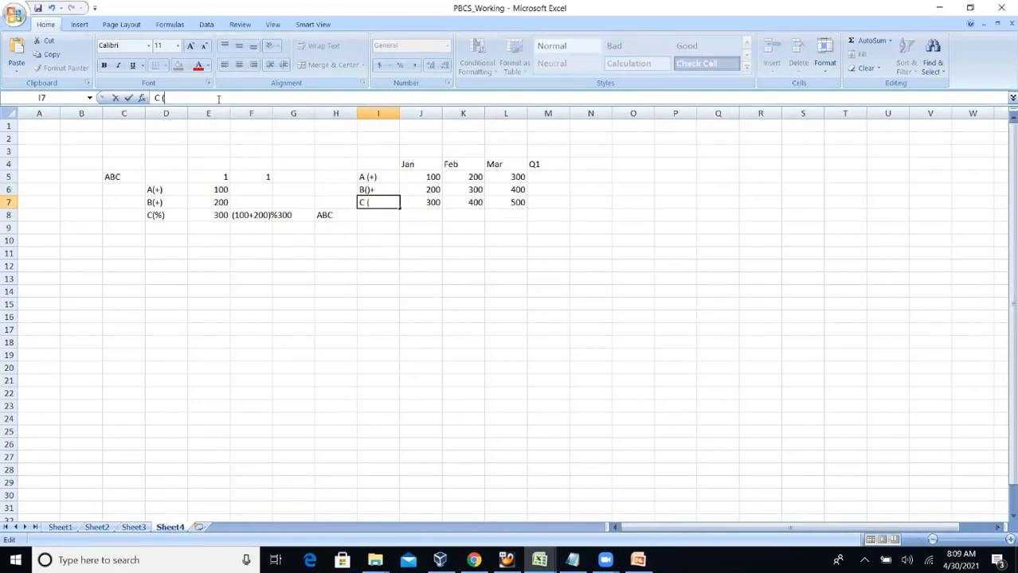
{"action": "type", "text": "^)"}
{"action": "key", "text": "Return"}
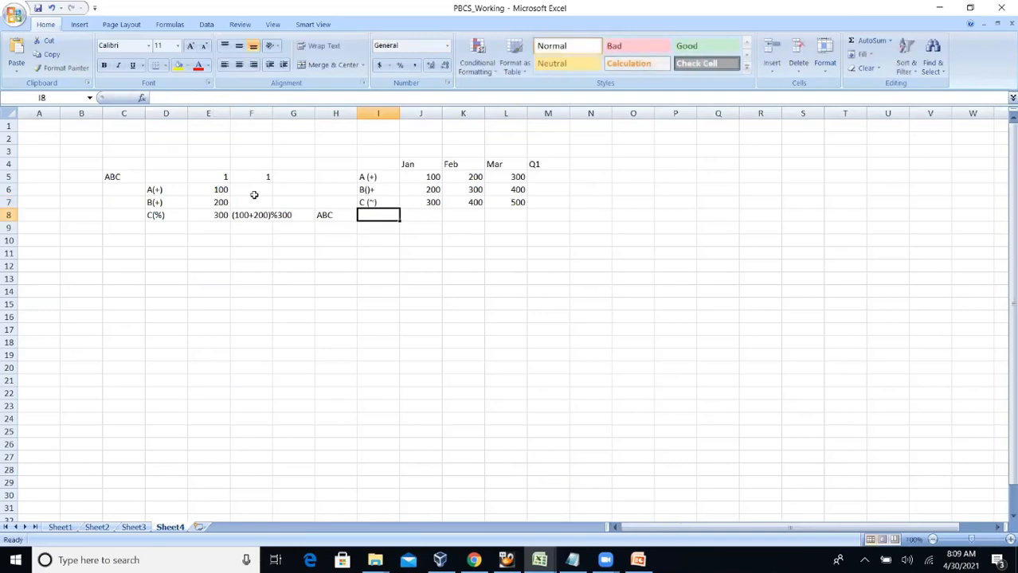
Apply a thick box border around the monthly table H4:M8.
{"action": "left_click_drag", "start_coordinate": [334, 164], "coordinate": [529, 219]}
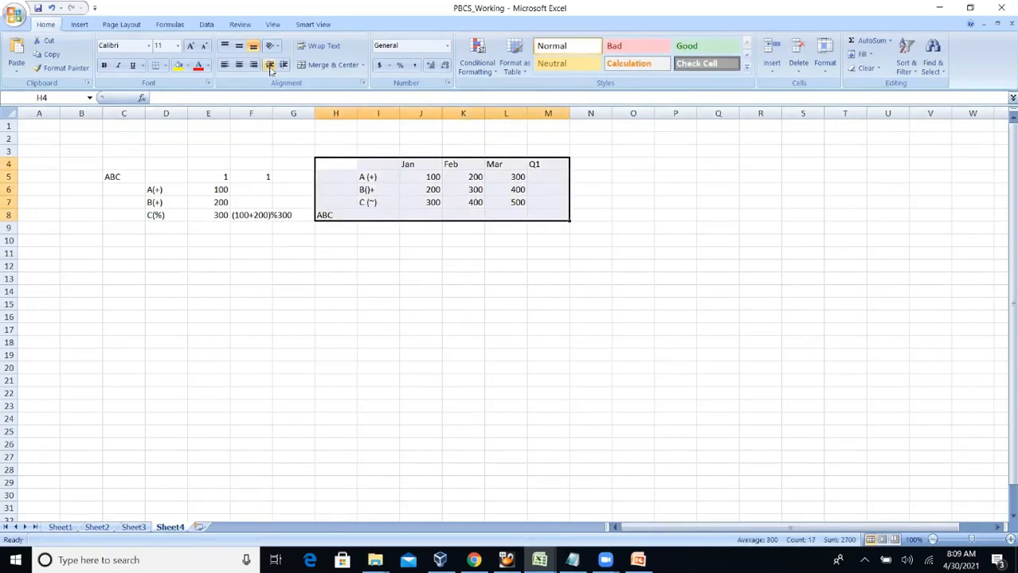
{"action": "left_click", "coordinate": [166, 67]}
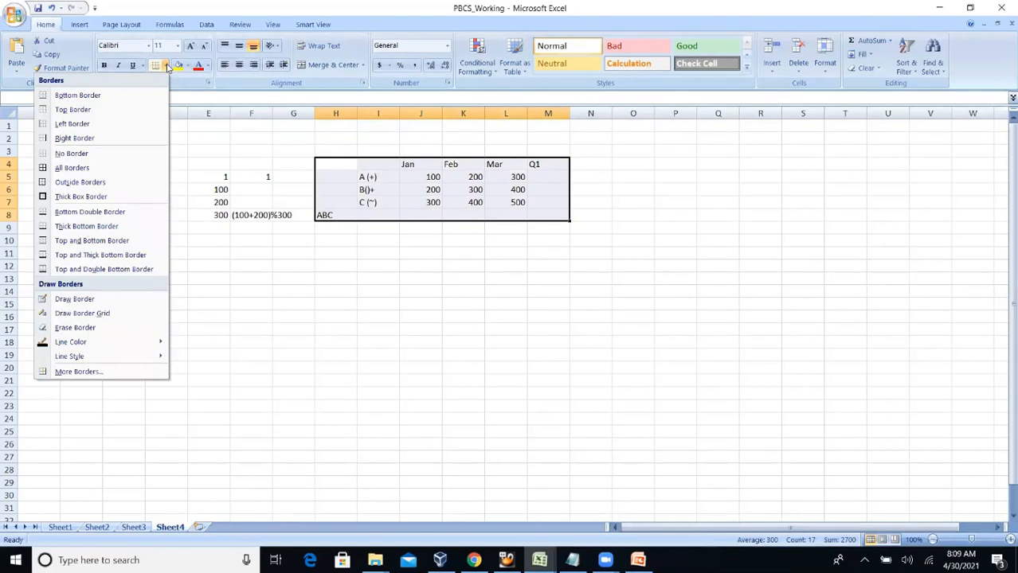
{"action": "left_click", "coordinate": [125, 196]}
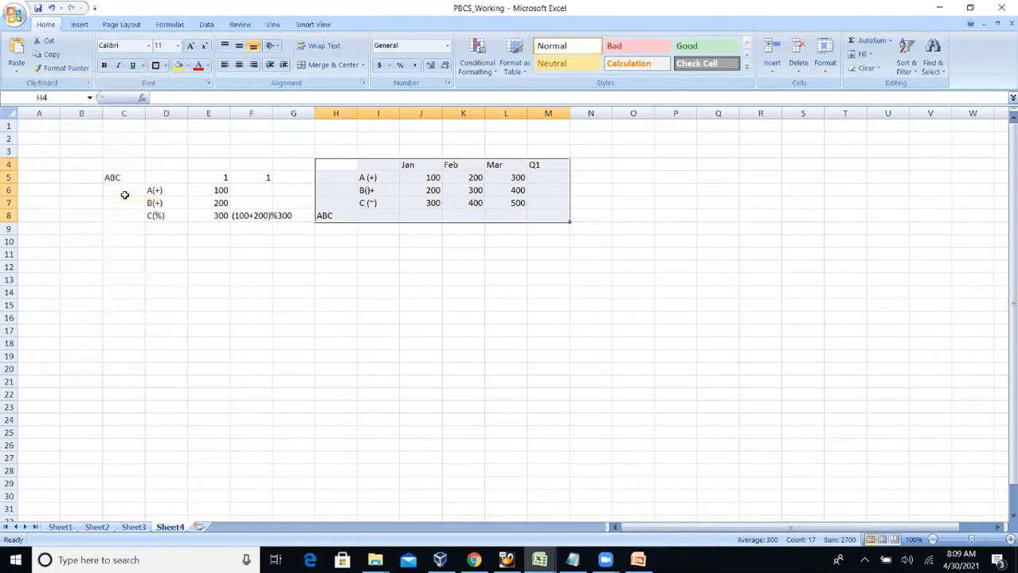
{"action": "left_click", "coordinate": [383, 205]}
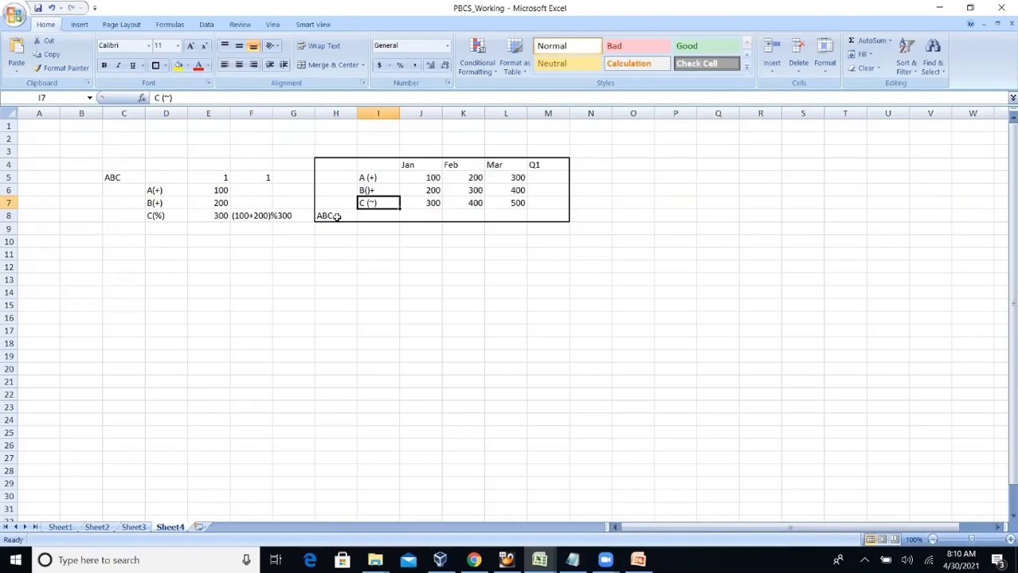
{"action": "left_click", "coordinate": [375, 177]}
{"action": "left_click", "coordinate": [380, 201]}
{"action": "left_click", "coordinate": [374, 192]}
{"action": "left_click", "coordinate": [384, 205]}
Enter the ABC totals of rows A and B in row 8: 300 for Jan, 500 for Feb and 700 for Mar.
{"action": "left_click_drag", "start_coordinate": [423, 177], "coordinate": [422, 186]}
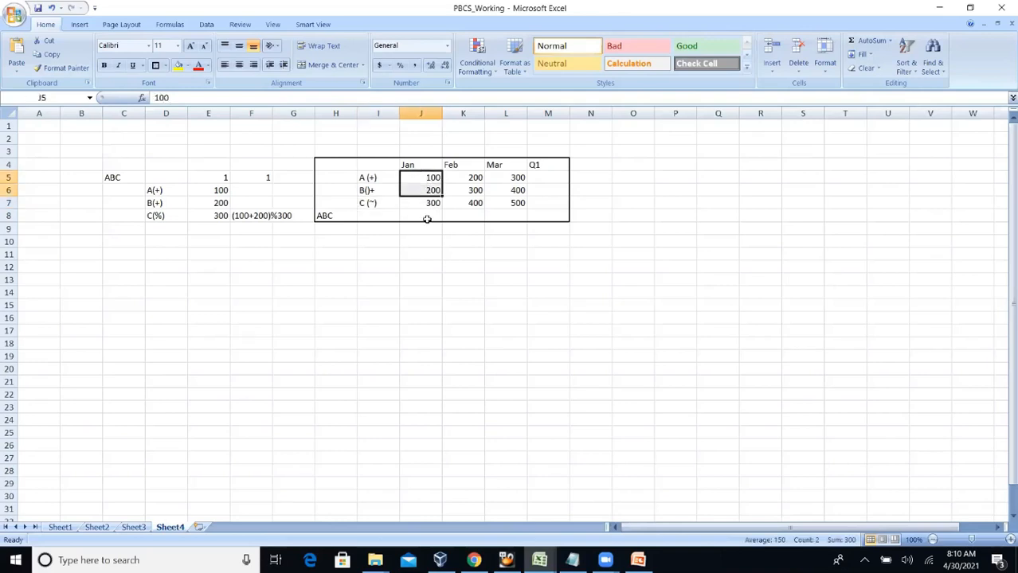
{"action": "left_click", "coordinate": [425, 215]}
{"action": "type", "text": "300"}
{"action": "key", "text": "Return"}
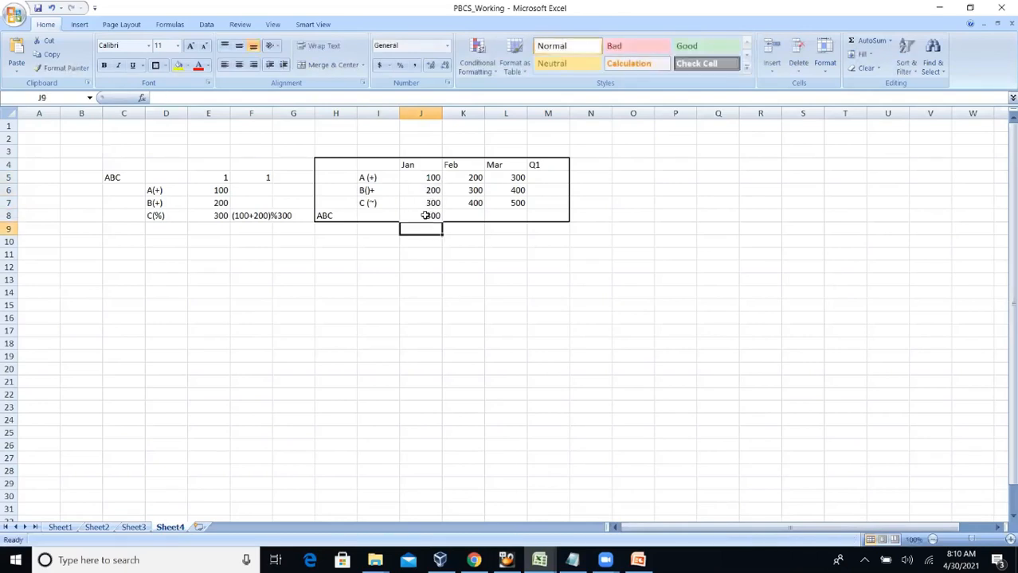
{"action": "left_click", "coordinate": [475, 177]}
{"action": "left_click", "coordinate": [466, 215]}
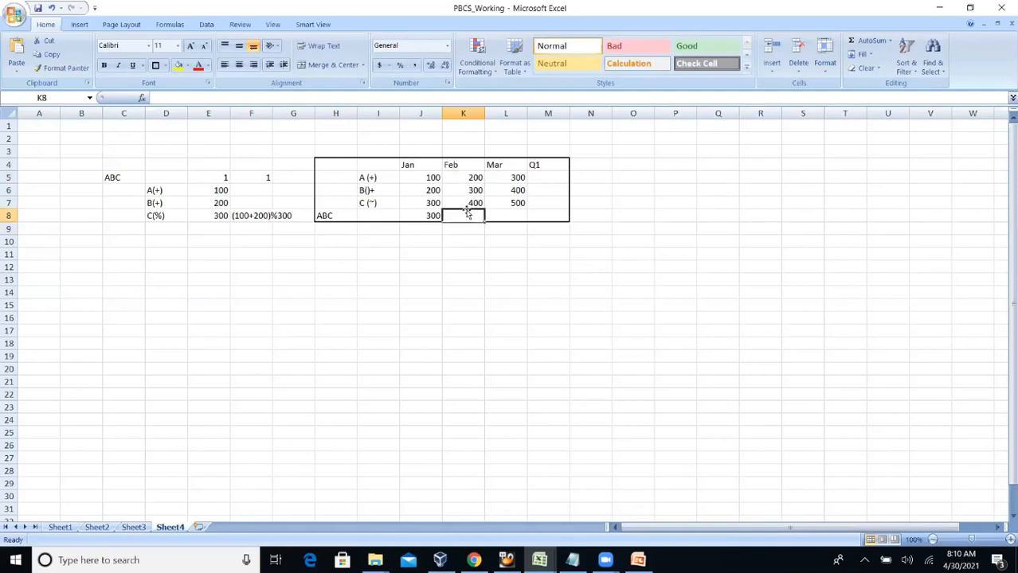
{"action": "type", "text": "500"}
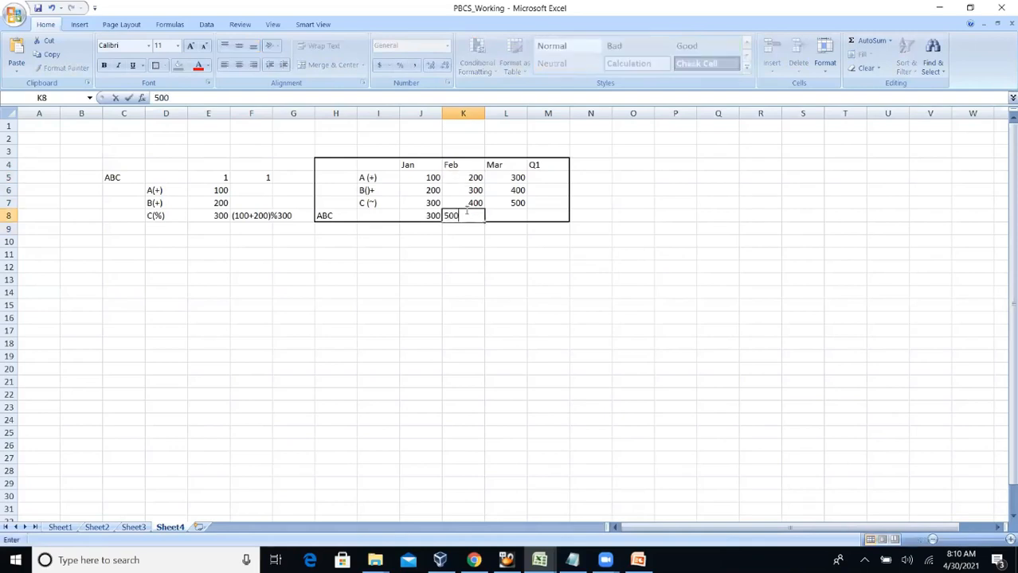
{"action": "key", "text": "Tab"}
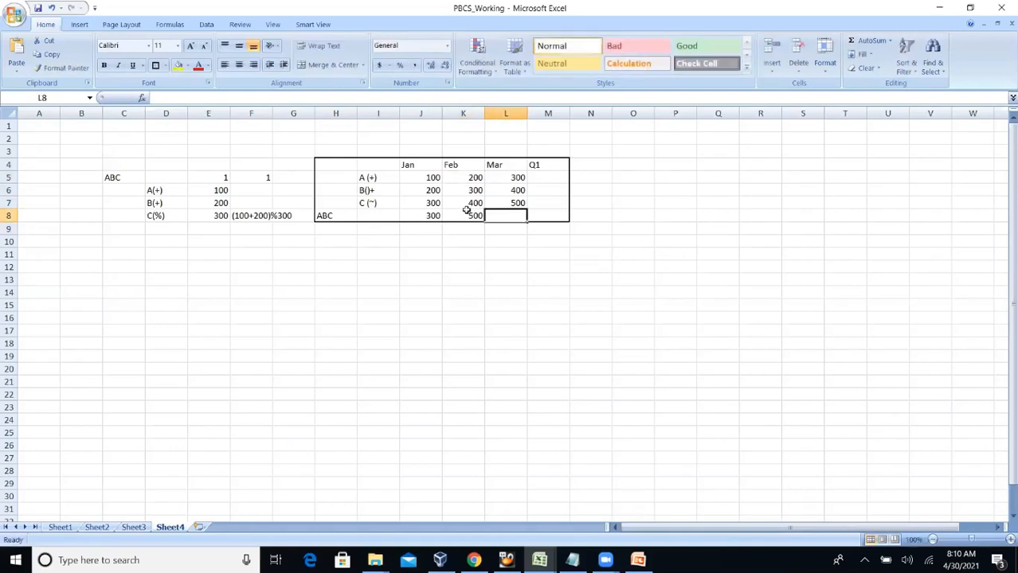
{"action": "type", "text": "700"}
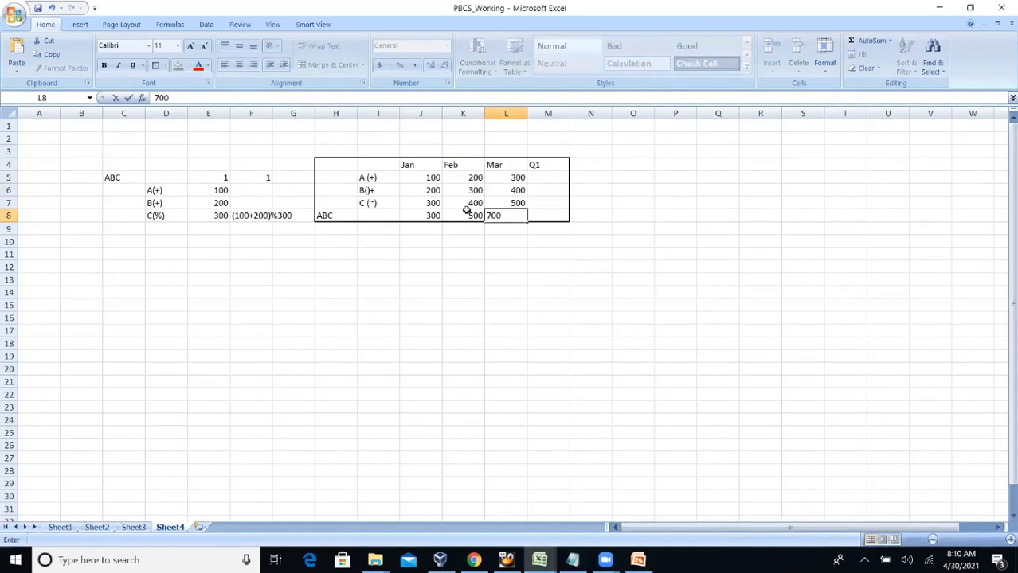
{"action": "key", "text": "Return"}
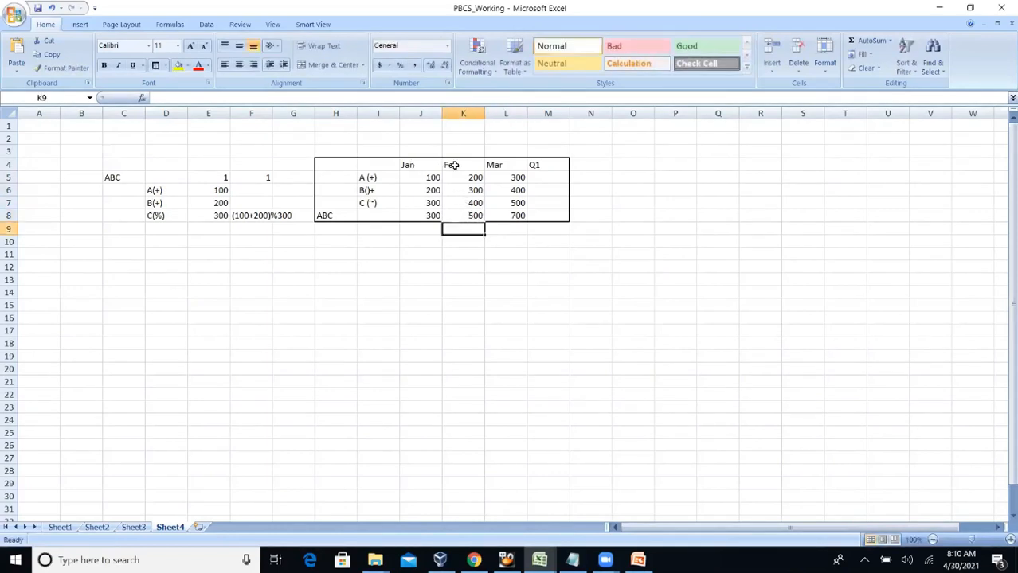
Calculate Q1 for row A in M5 with =SUM(J5:L5) and fill the formula down to M7.
{"action": "left_click", "coordinate": [540, 178]}
{"action": "type", "text": "=sum("}
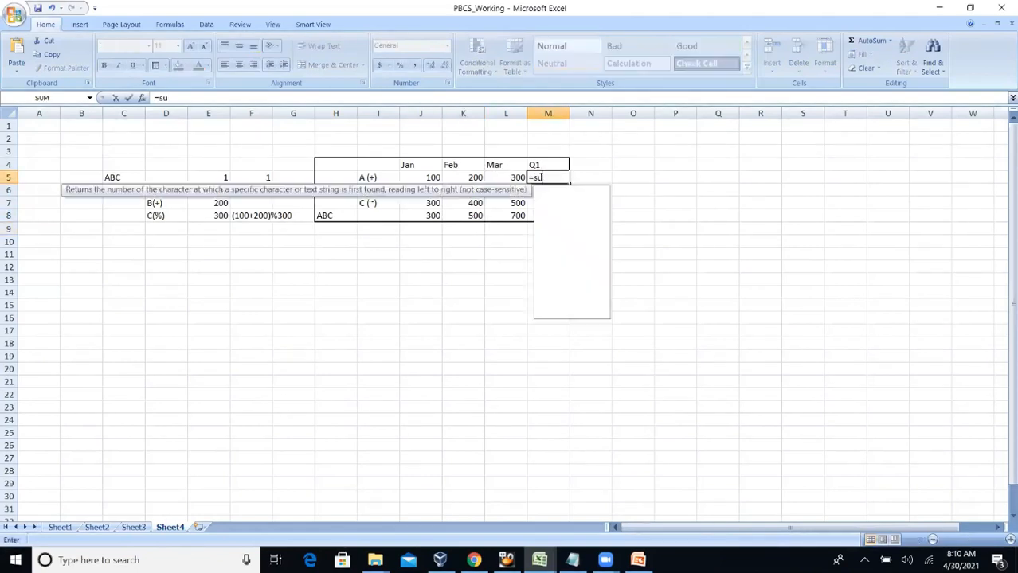
{"action": "left_click_drag", "start_coordinate": [420, 179], "coordinate": [498, 175]}
{"action": "type", "text": ")"}
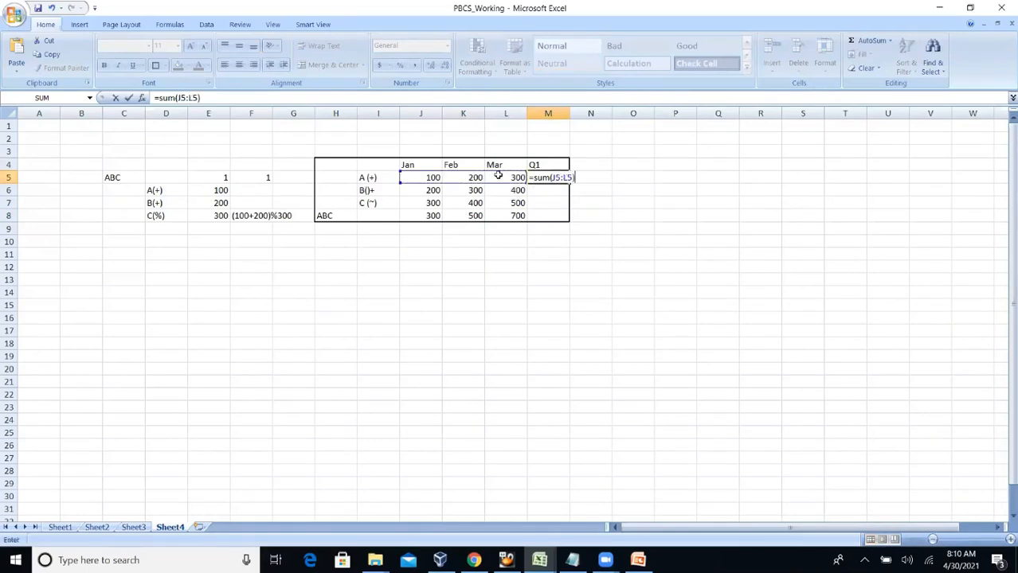
{"action": "key", "text": "Return"}
{"action": "left_click", "coordinate": [544, 176]}
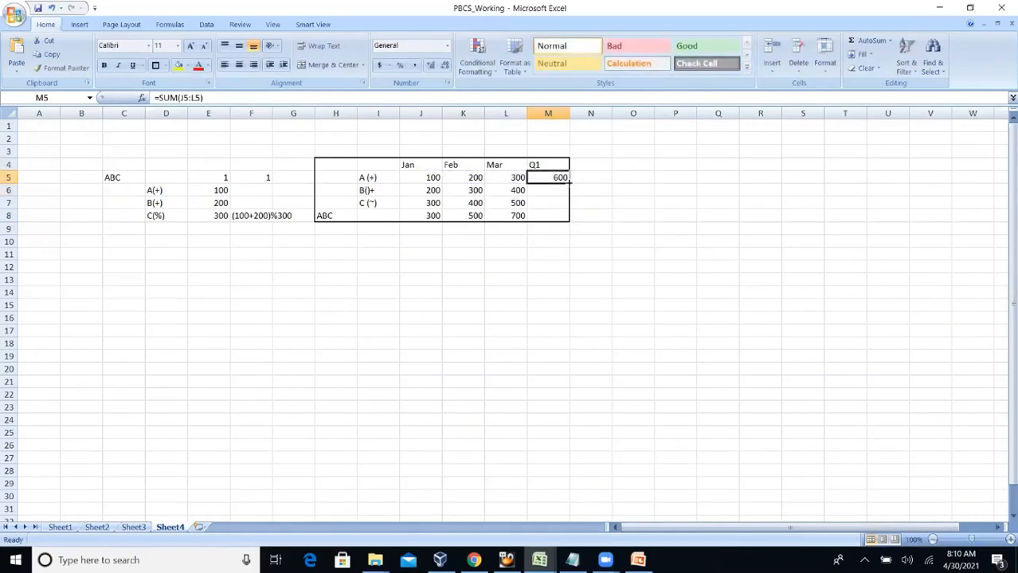
{"action": "left_click_drag", "start_coordinate": [569, 183], "coordinate": [567, 206]}
Enter 1500 as the Q1 total for ABC in cell M8.
{"action": "left_click", "coordinate": [555, 215]}
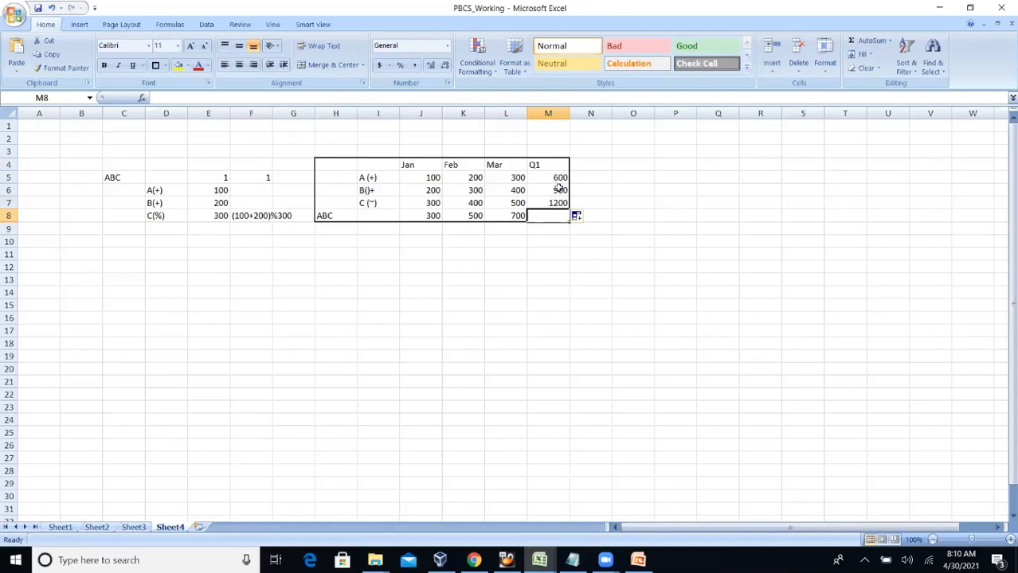
{"action": "type", "text": "1500"}
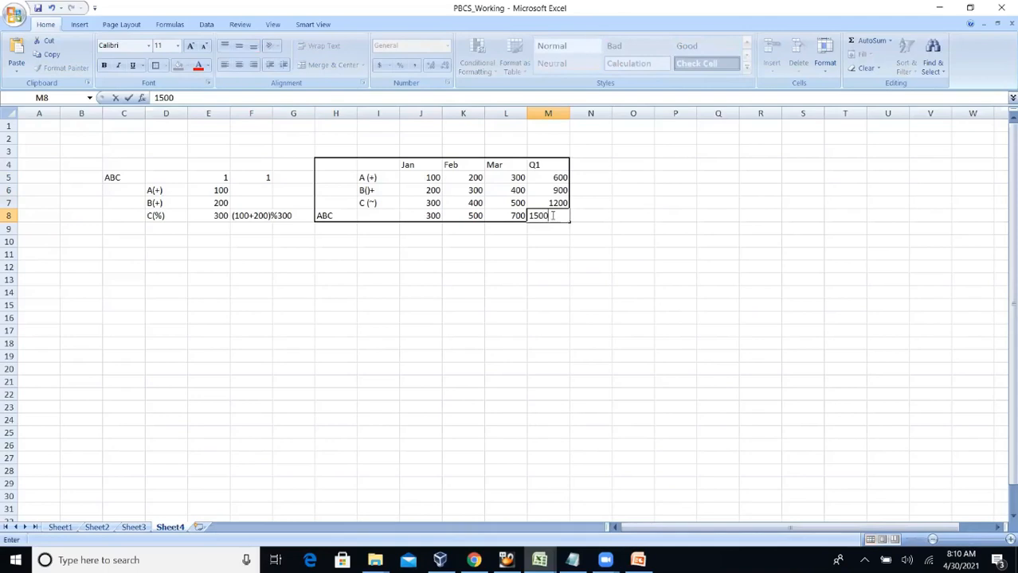
{"action": "key", "text": "Return"}
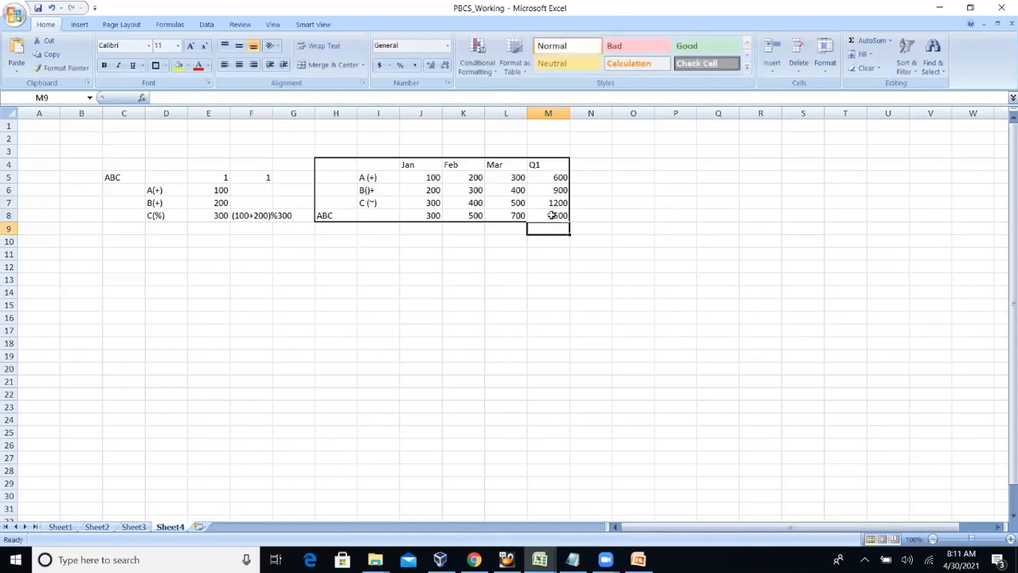
Copy the monthly table H4:M8 and paste the duplicate below it starting at cell H11.
{"action": "left_click", "coordinate": [366, 203]}
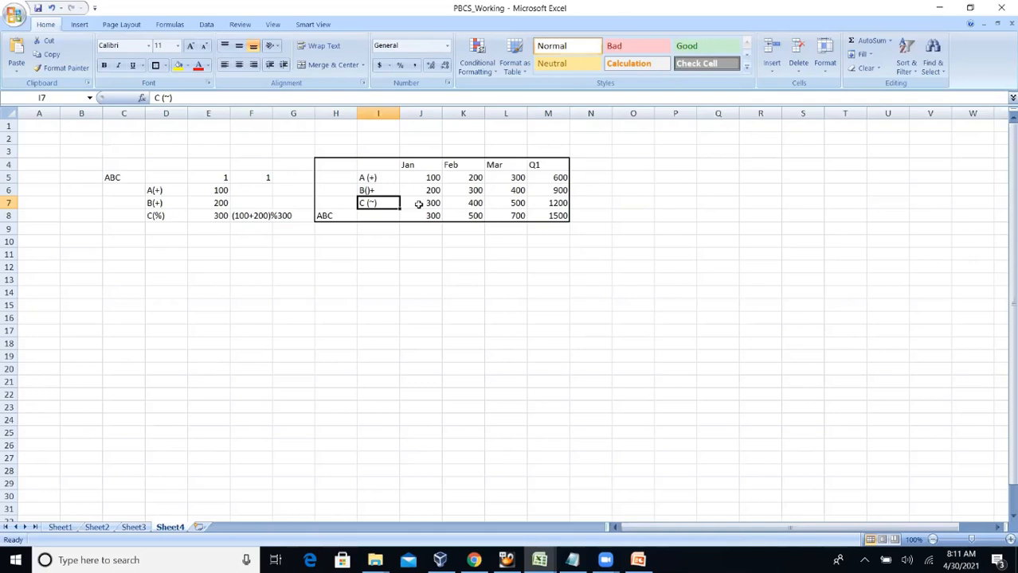
{"action": "left_click_drag", "start_coordinate": [333, 165], "coordinate": [532, 216]}
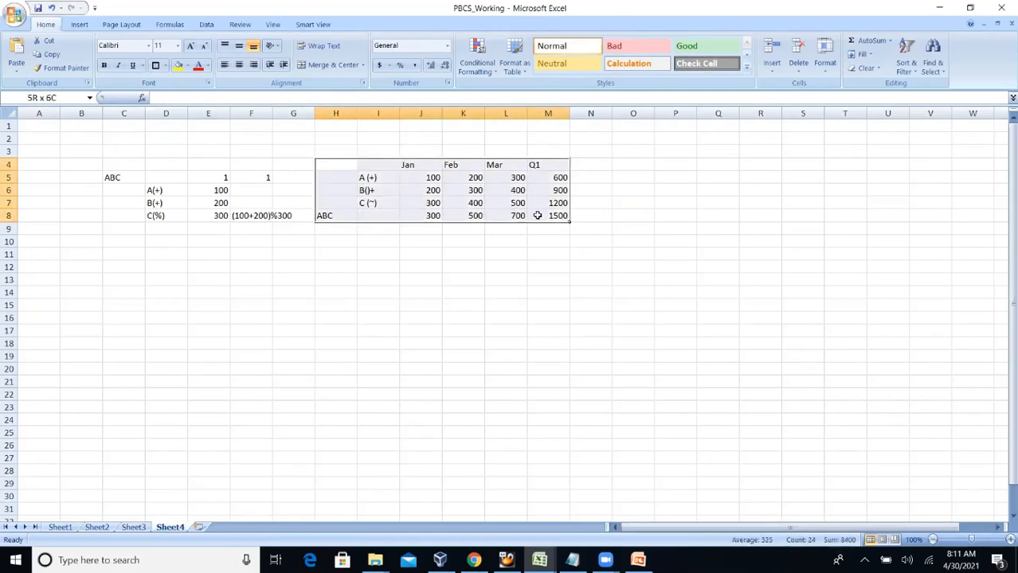
{"action": "key", "text": "ctrl+c"}
{"action": "left_click", "coordinate": [335, 254]}
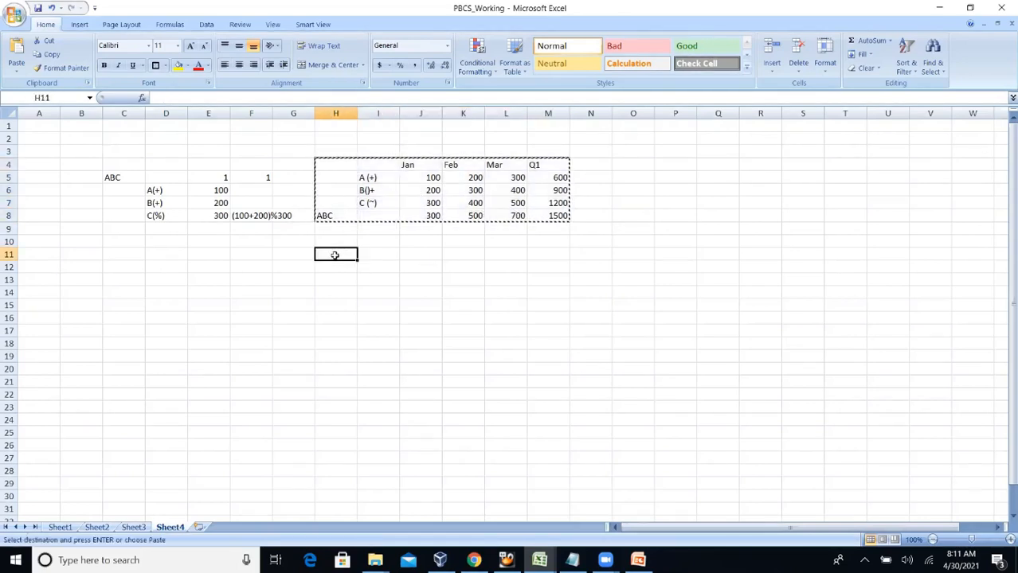
{"action": "key", "text": "ctrl+v"}
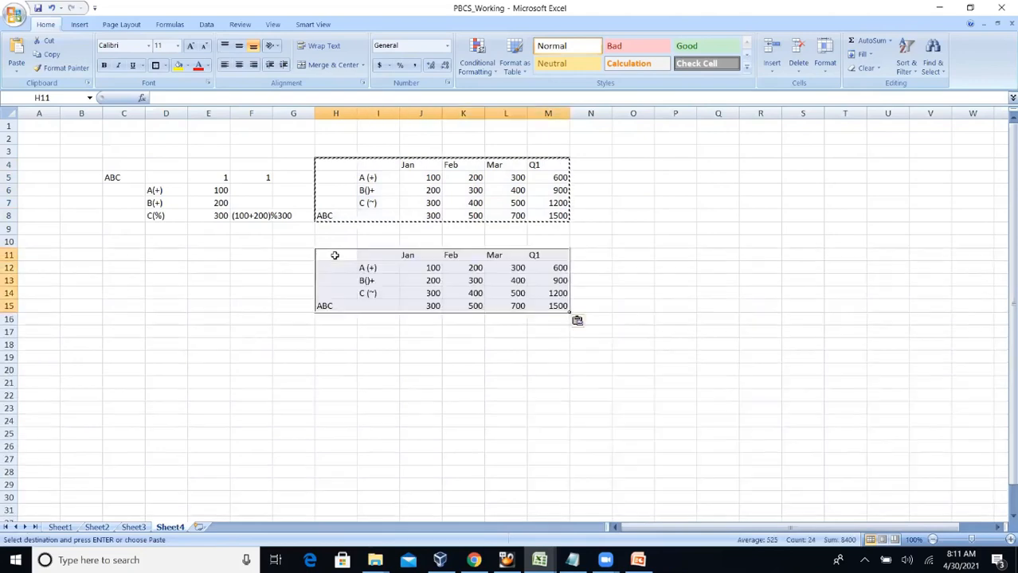
Change the row C label in cell I14 of the copied table to C (^).
{"action": "left_click", "coordinate": [381, 295]}
{"action": "left_click", "coordinate": [166, 97]}
{"action": "key", "text": "BackSpace"}
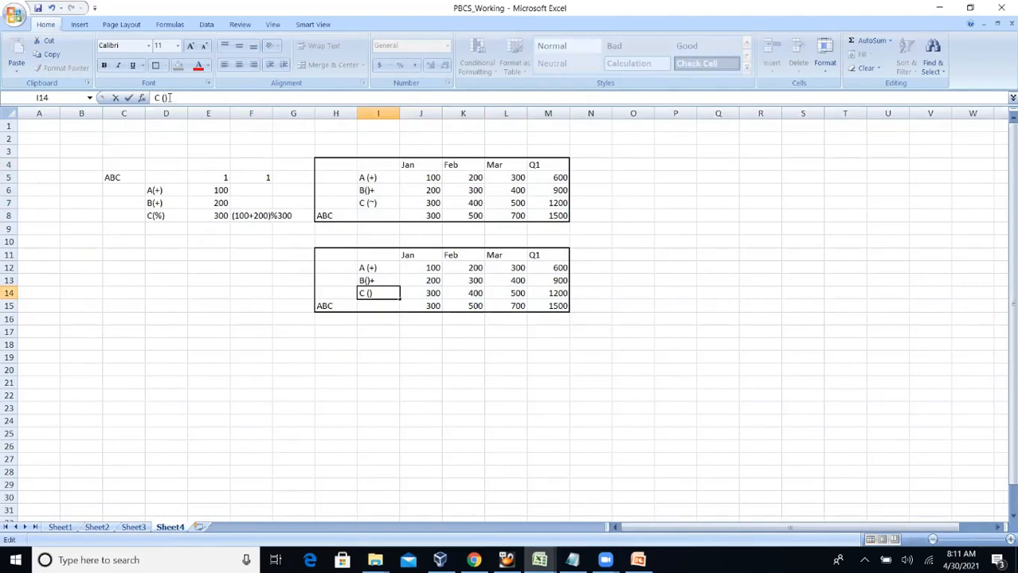
{"action": "type", "text": "^"}
{"action": "left_click", "coordinate": [436, 407]}
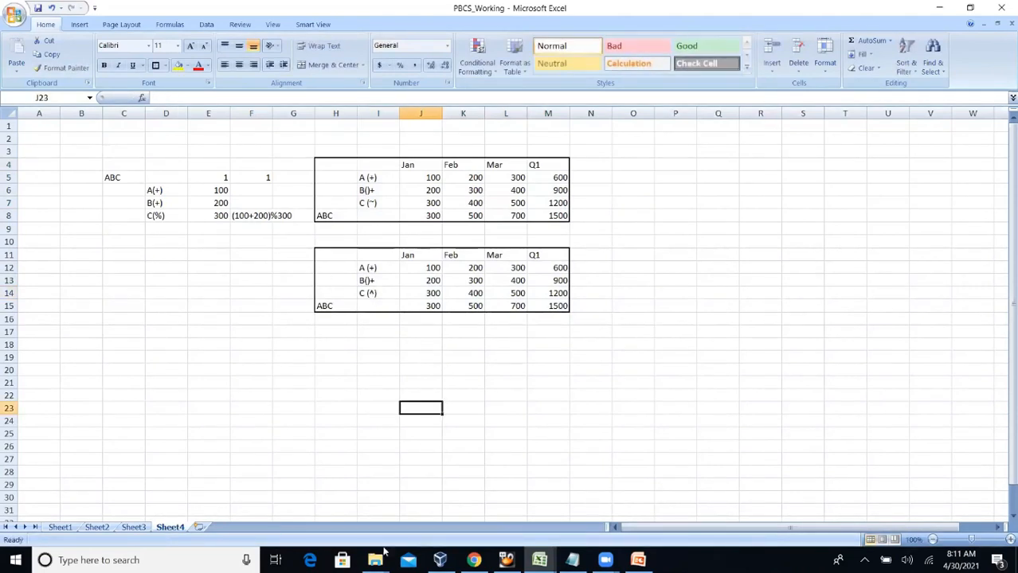
Switch to Chrome, review the Plan1 consolidation options for member GP, and return to the Excel workbook.
{"action": "left_click", "coordinate": [474, 560]}
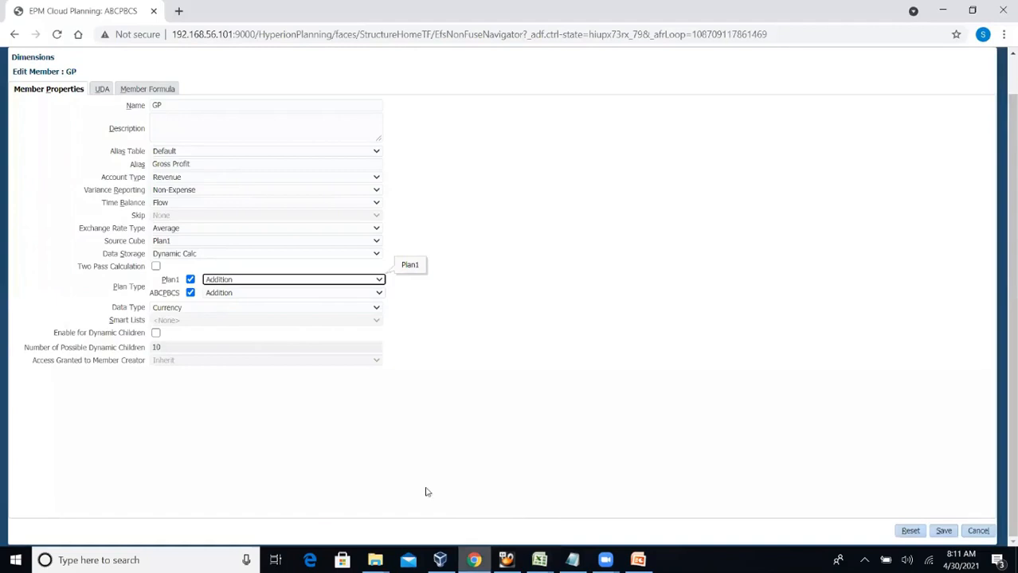
{"action": "left_click", "coordinate": [378, 280]}
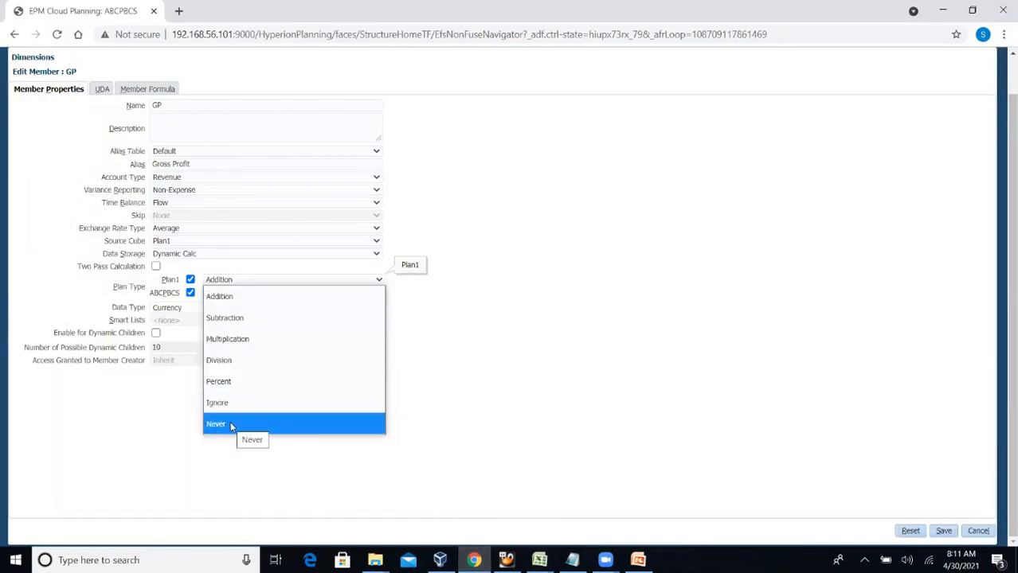
{"action": "left_click", "coordinate": [510, 390]}
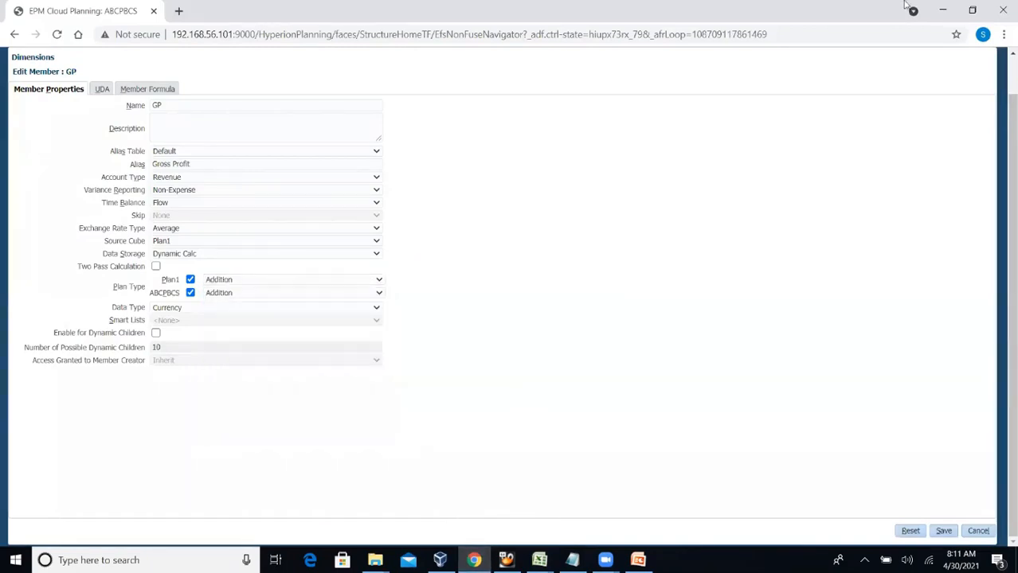
{"action": "left_click", "coordinate": [941, 10]}
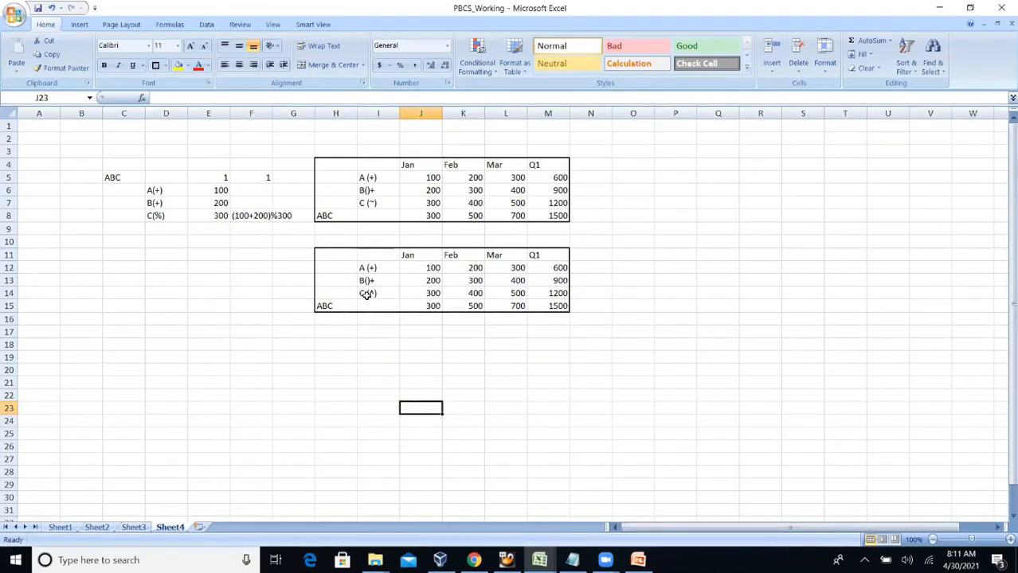
{"action": "left_click", "coordinate": [372, 203]}
{"action": "left_click_drag", "start_coordinate": [328, 177], "coordinate": [379, 216]}
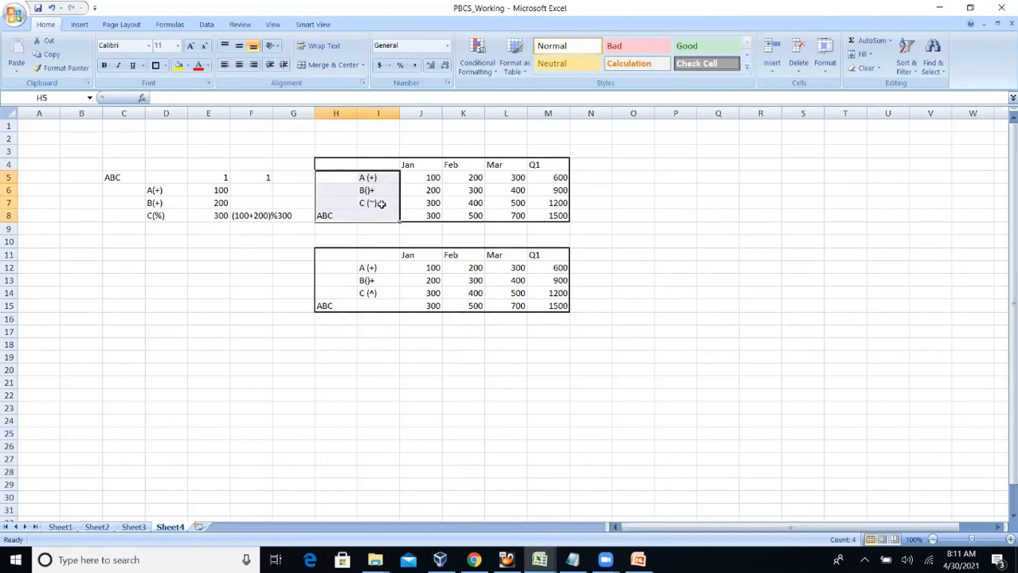
{"action": "left_click", "coordinate": [371, 294]}
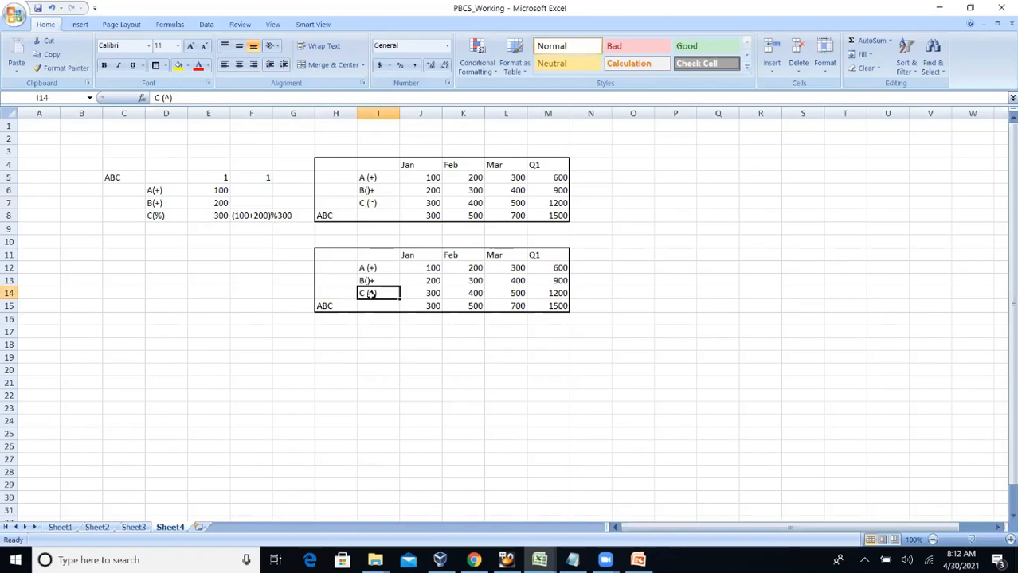
{"action": "left_click", "coordinate": [328, 306]}
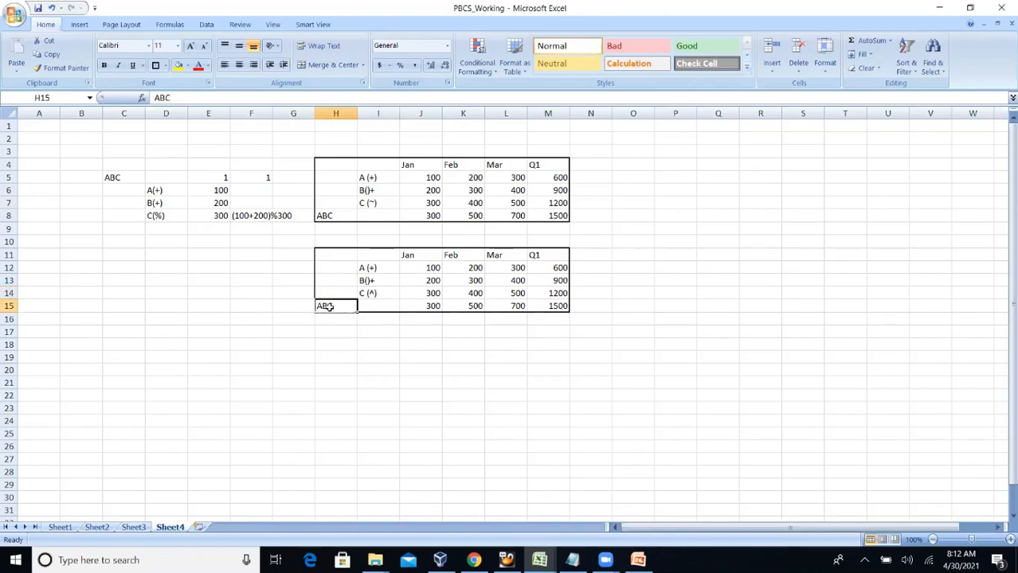
Clear the Q1 values M12:M15 and the monthly ABC totals J15:L15 in the copied table.
{"action": "left_click", "coordinate": [558, 255]}
{"action": "left_click_drag", "start_coordinate": [559, 272], "coordinate": [553, 307]}
{"action": "key", "text": "Delete"}
{"action": "left_click_drag", "start_coordinate": [430, 307], "coordinate": [502, 312]}
{"action": "key", "text": "Delete"}
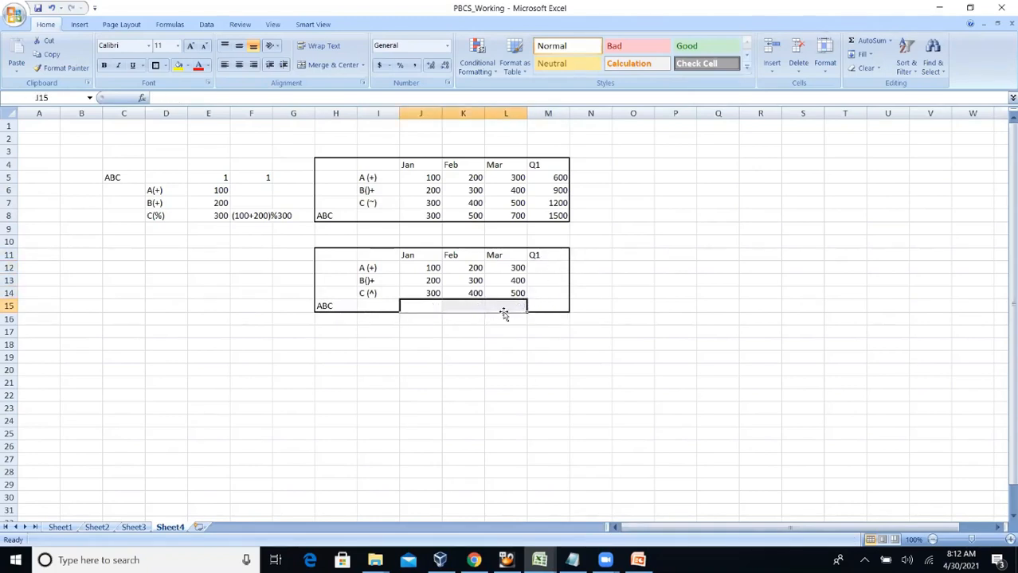
Enter the ABC totals in row 15 of the copied table: 300 for Jan, 500 for Feb and 700 for Mar.
{"action": "left_click", "coordinate": [430, 305]}
{"action": "type", "text": "300"}
{"action": "key", "text": "Return"}
{"action": "key", "text": "Up"}
{"action": "key", "text": "Right"}
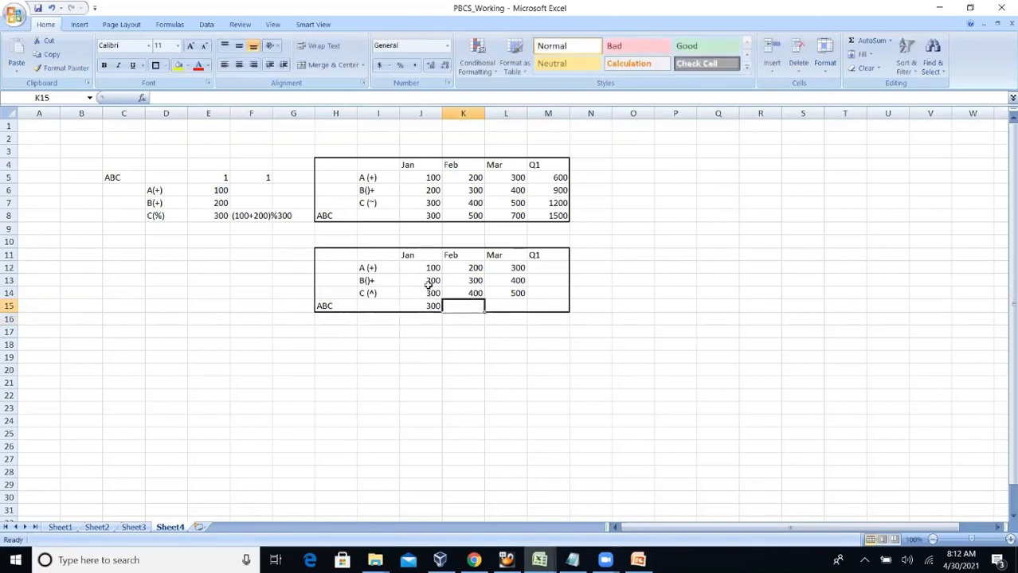
{"action": "type", "text": "500"}
{"action": "key", "text": "Right"}
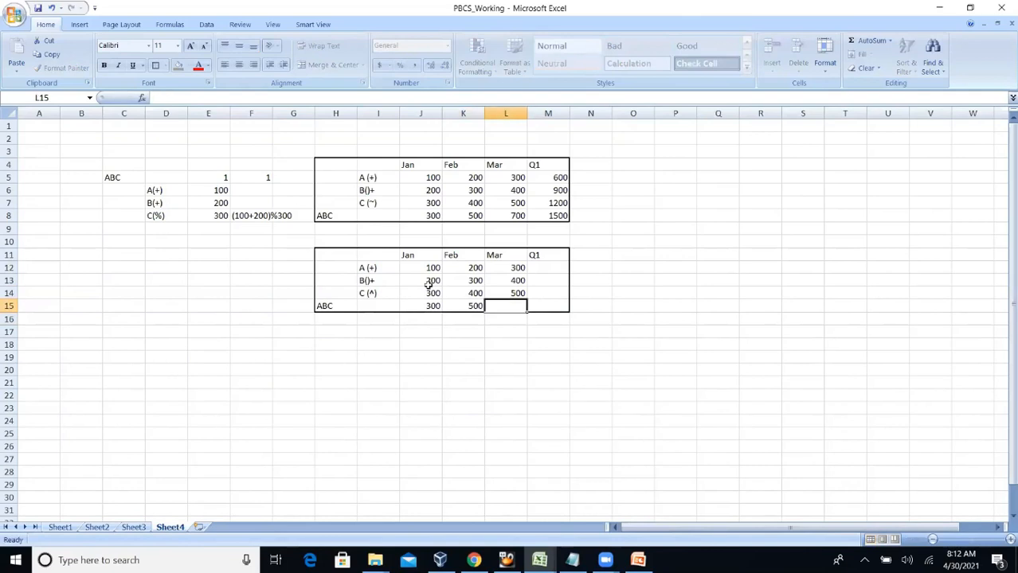
{"action": "type", "text": "700"}
{"action": "key", "text": "Return"}
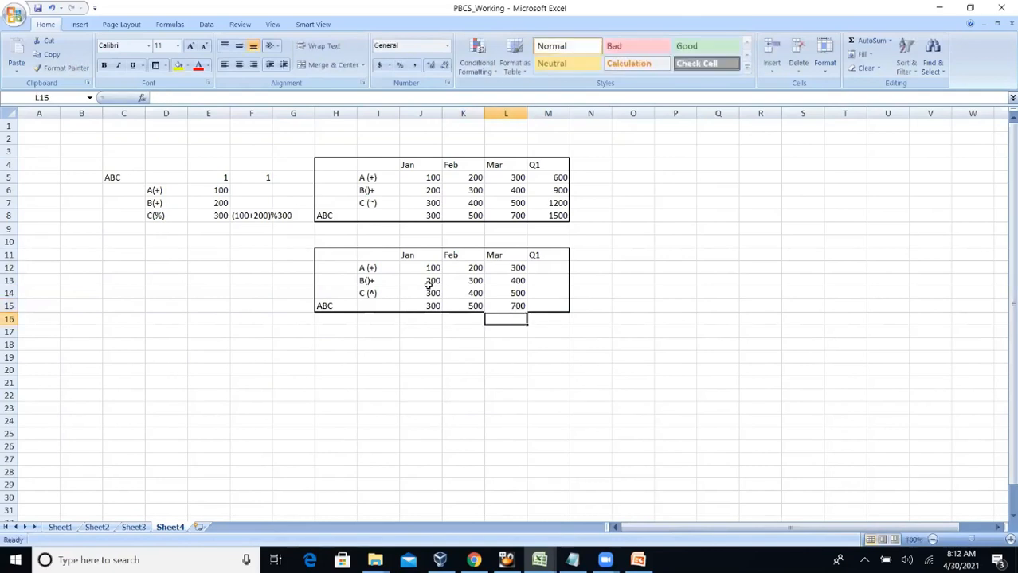
Enter the Q1 values in the copied table: 600 for A, 900 for B and #Missing for C.
{"action": "left_click", "coordinate": [540, 266]}
{"action": "type", "text": "600"}
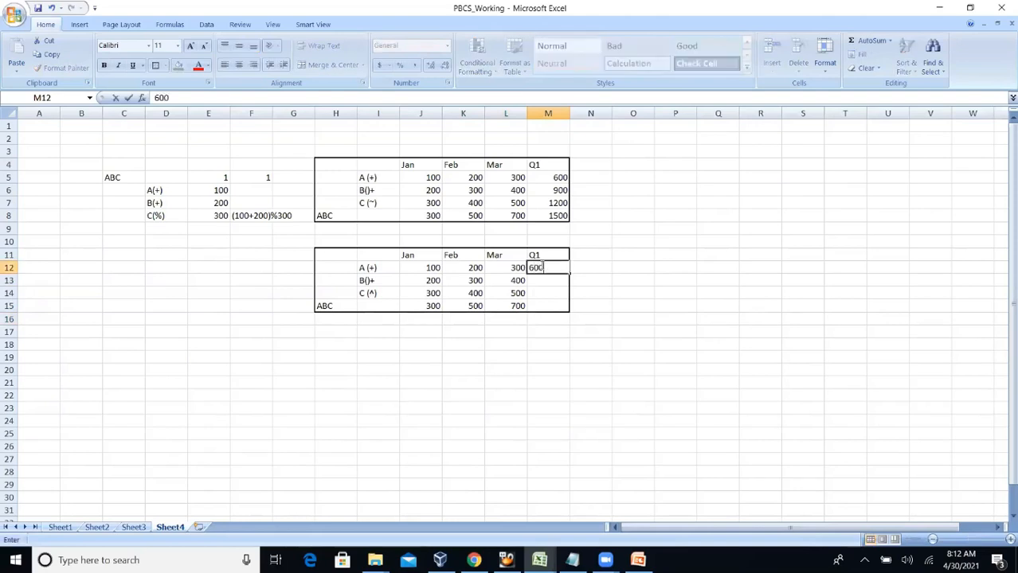
{"action": "key", "text": "Return"}
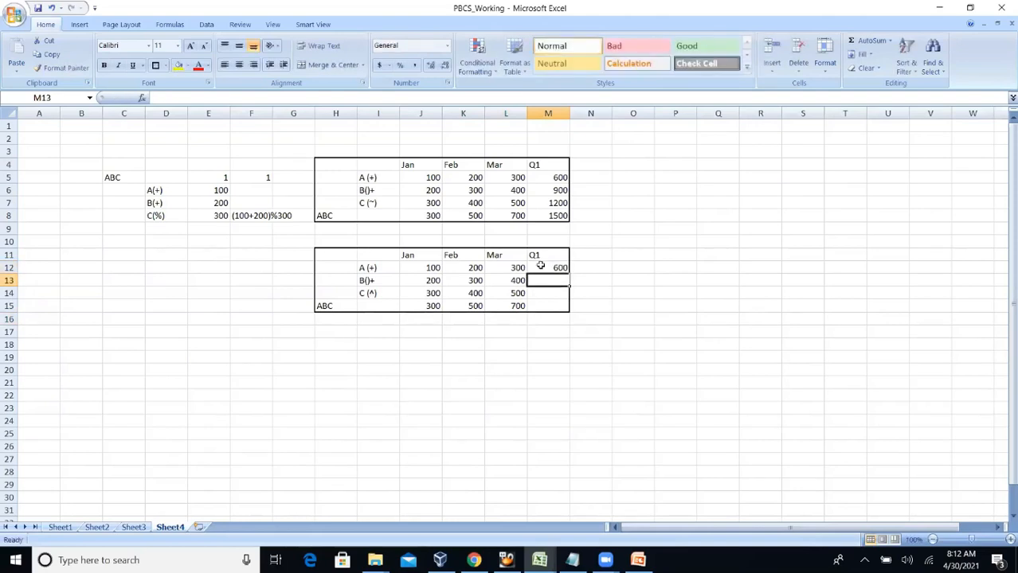
{"action": "type", "text": "900"}
{"action": "key", "text": "Return"}
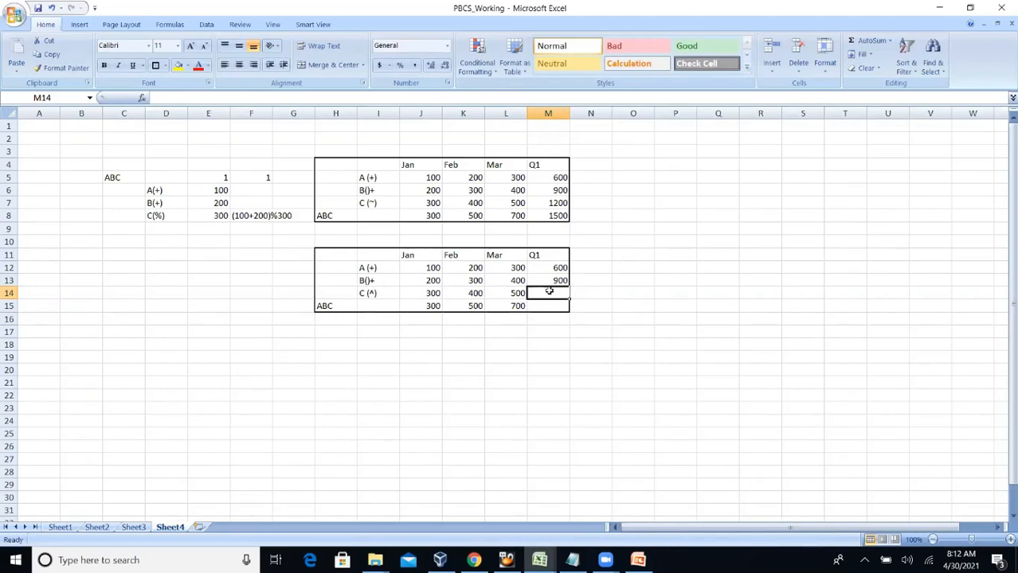
{"action": "type", "text": "#Missing"}
{"action": "key", "text": "Return"}
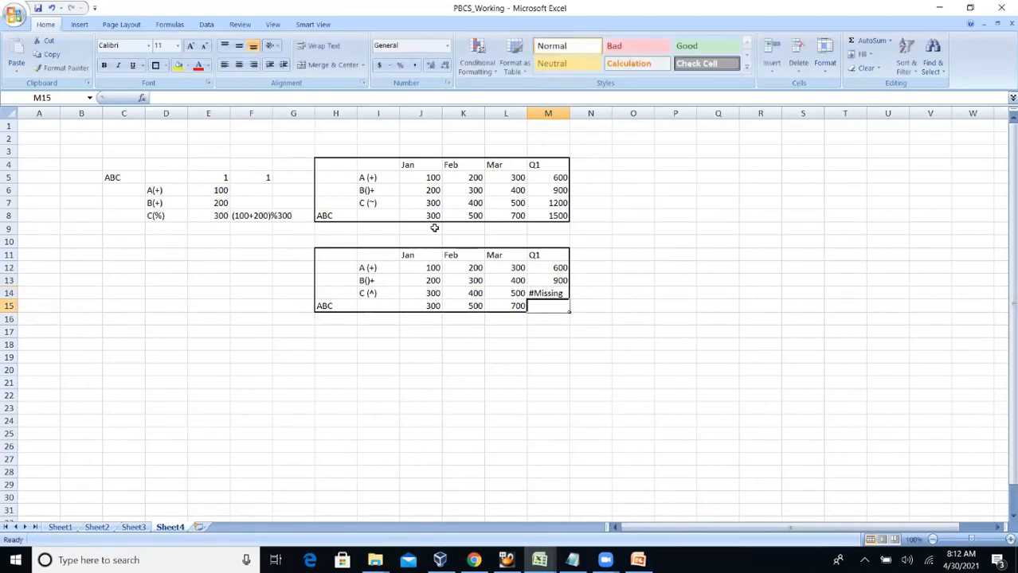
Enter 1500 as the Q1 total for ABC in cell M15.
{"action": "left_click", "coordinate": [377, 203]}
{"action": "left_click_drag", "start_coordinate": [431, 205], "coordinate": [497, 208]}
{"action": "type", "text": "1500"}
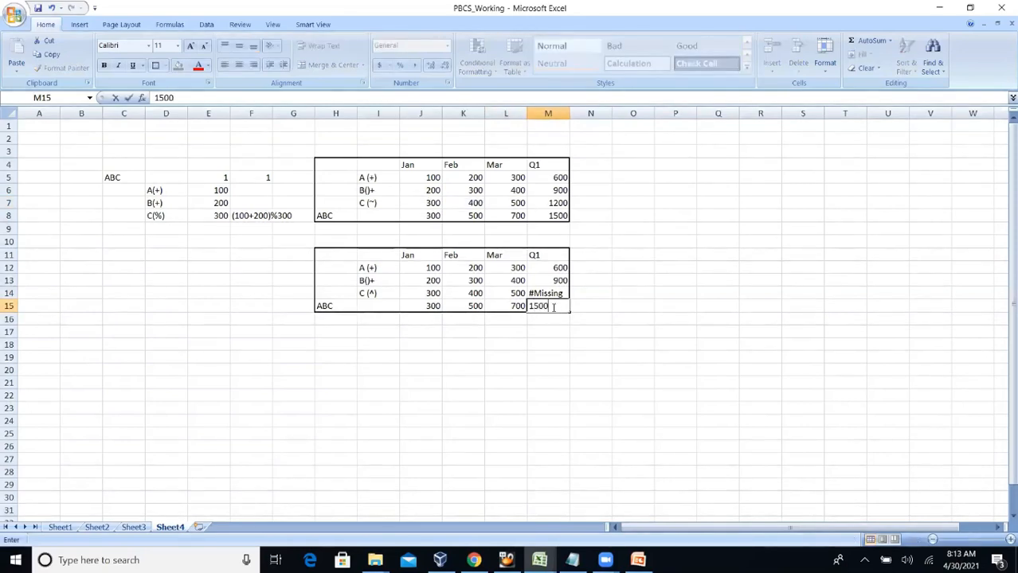
{"action": "key", "text": "Return"}
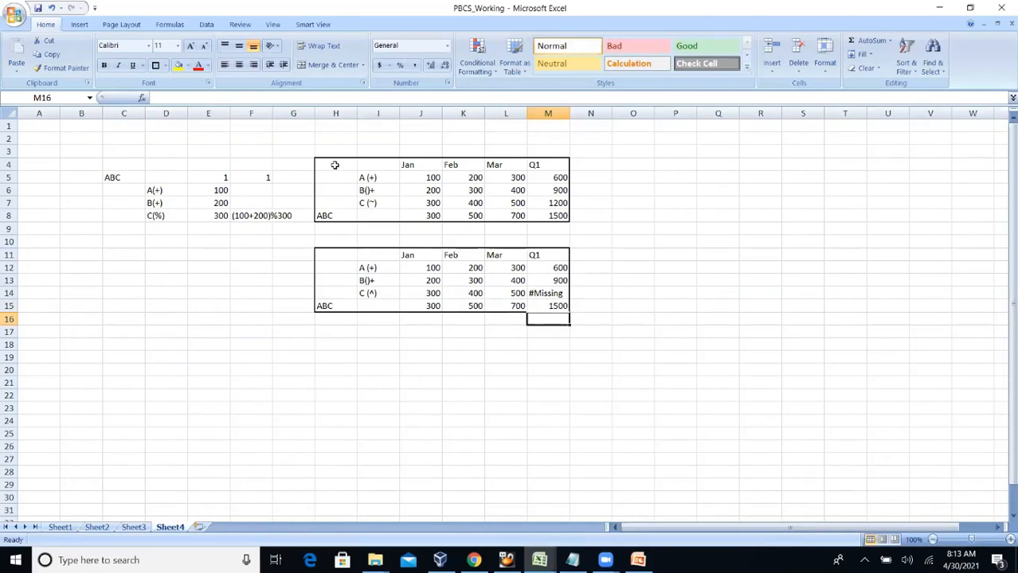
{"action": "left_click_drag", "start_coordinate": [336, 166], "coordinate": [560, 219]}
{"action": "left_click", "coordinate": [384, 198]}
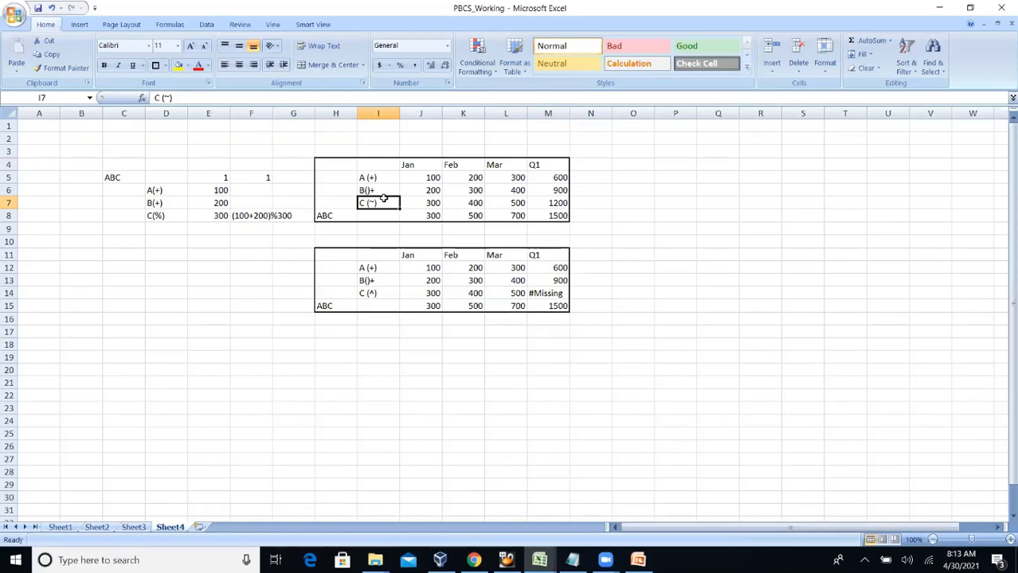
{"action": "left_click", "coordinate": [378, 293]}
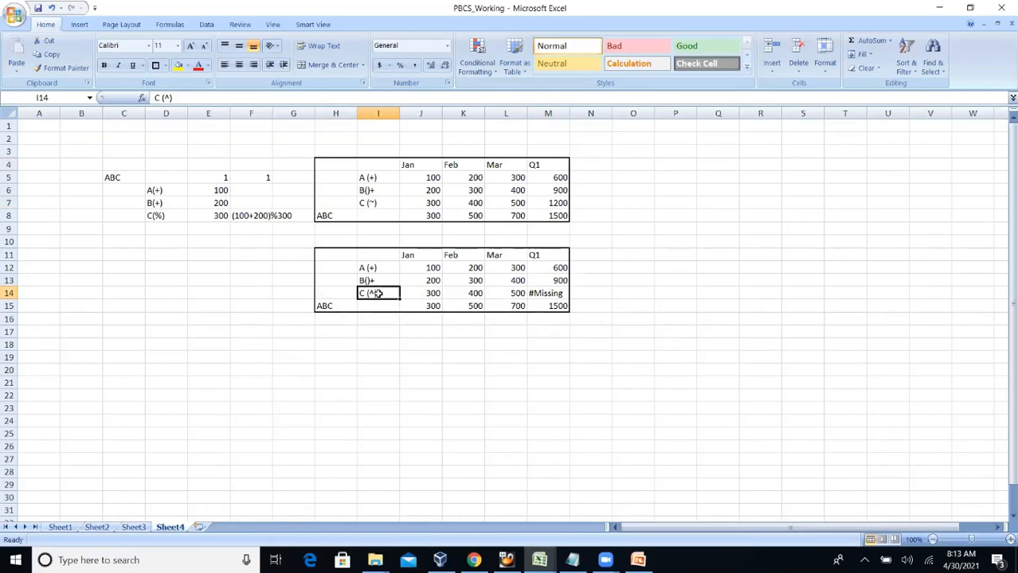
{"action": "left_click", "coordinate": [380, 203]}
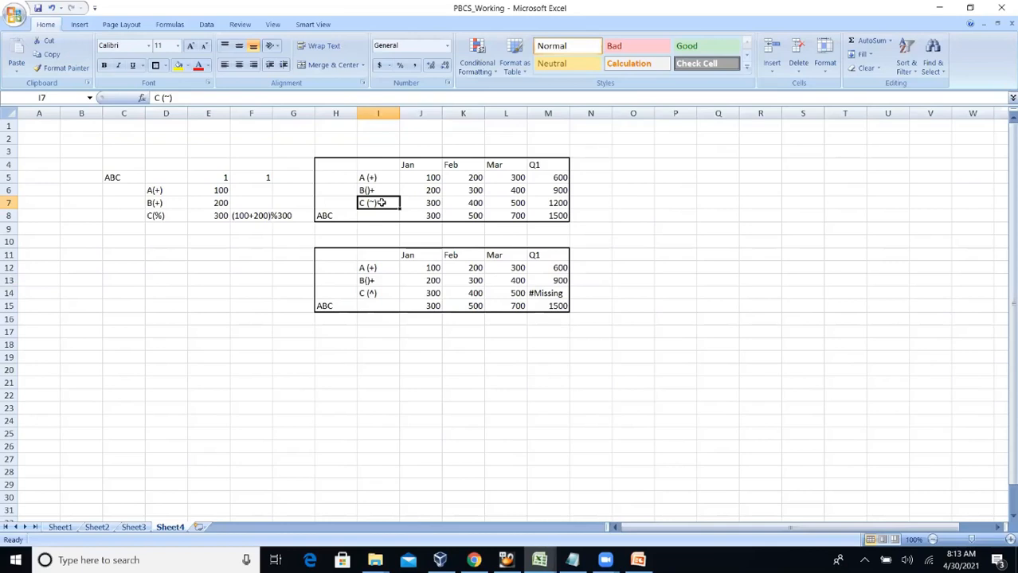
{"action": "mouse_move", "coordinate": [346, 163]}
{"action": "left_mouse_down"}
{"action": "mouse_move", "coordinate": [499, 297]}
{"action": "mouse_move", "coordinate": [567, 316]}
{"action": "left_mouse_up"}
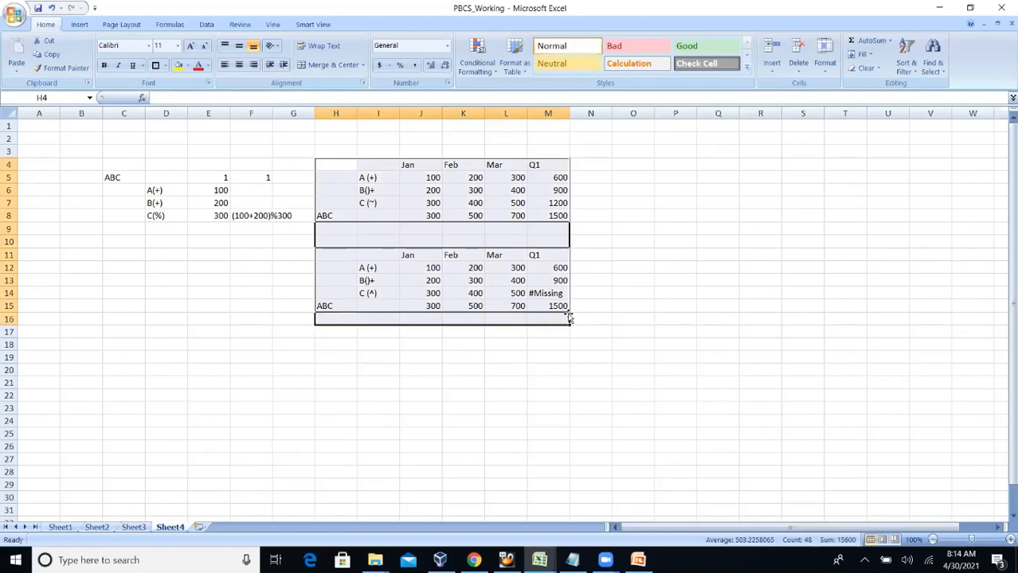
{"action": "left_click", "coordinate": [654, 283]}
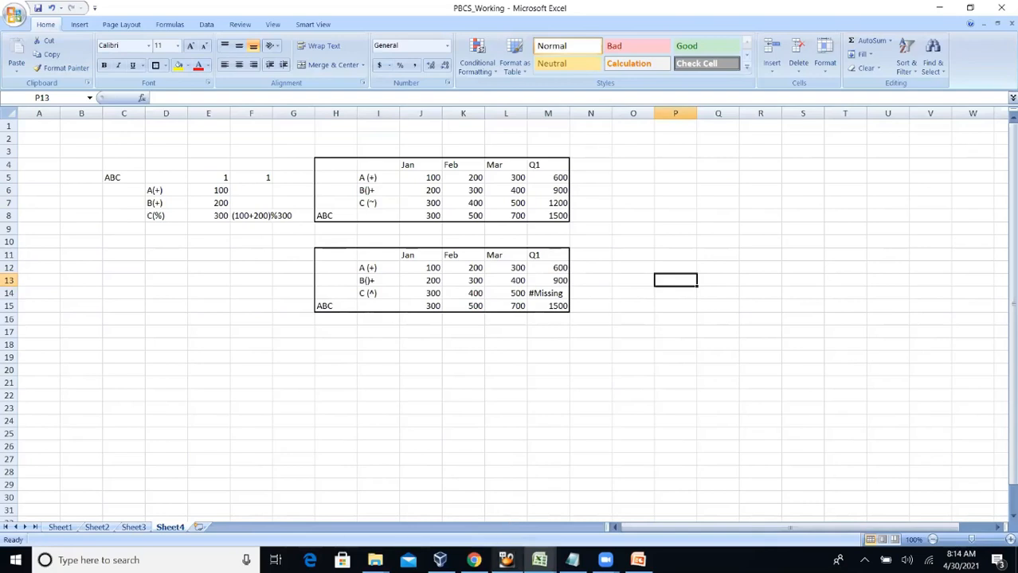
Switch to the EPM Cloud Planning page in Chrome and cancel editing member GP.
{"action": "left_click", "coordinate": [474, 560]}
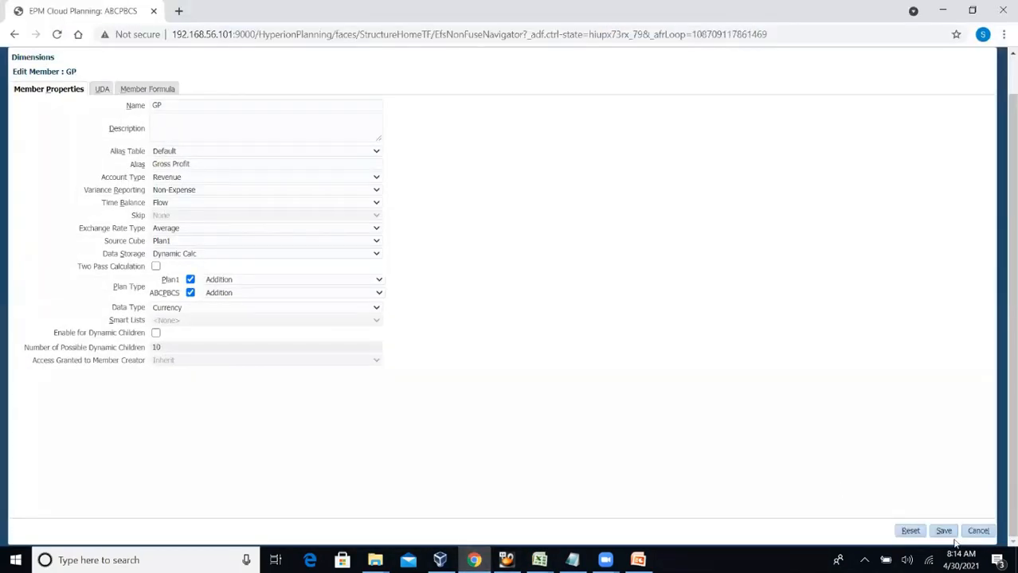
{"action": "left_click", "coordinate": [978, 530]}
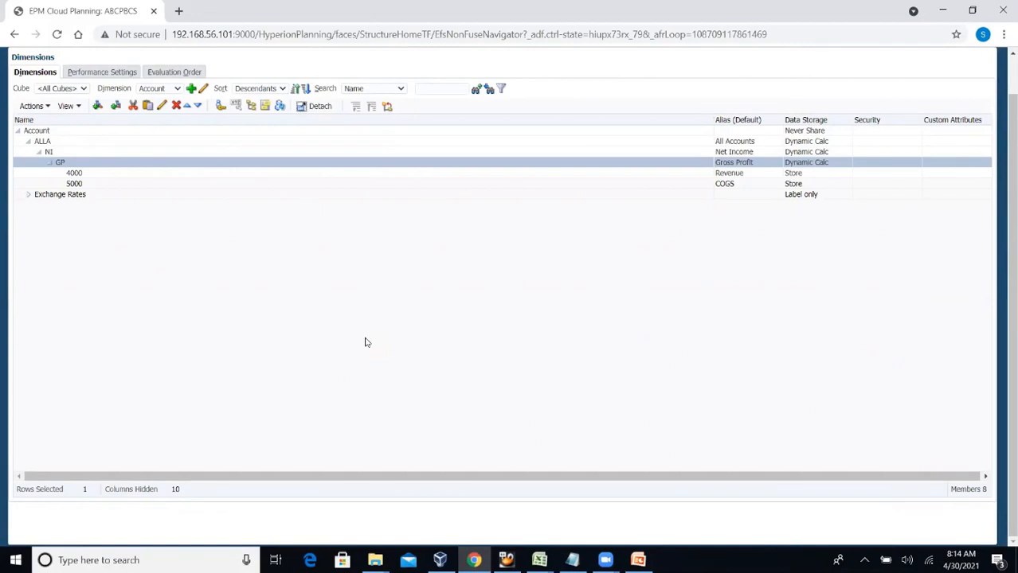
Open the Downloads list from the user's settings and actions and review the entries through Smart View and Planning Extensions.
{"action": "scroll", "coordinate": [1002, 80], "scroll_direction": "up", "scroll_amount": 2}
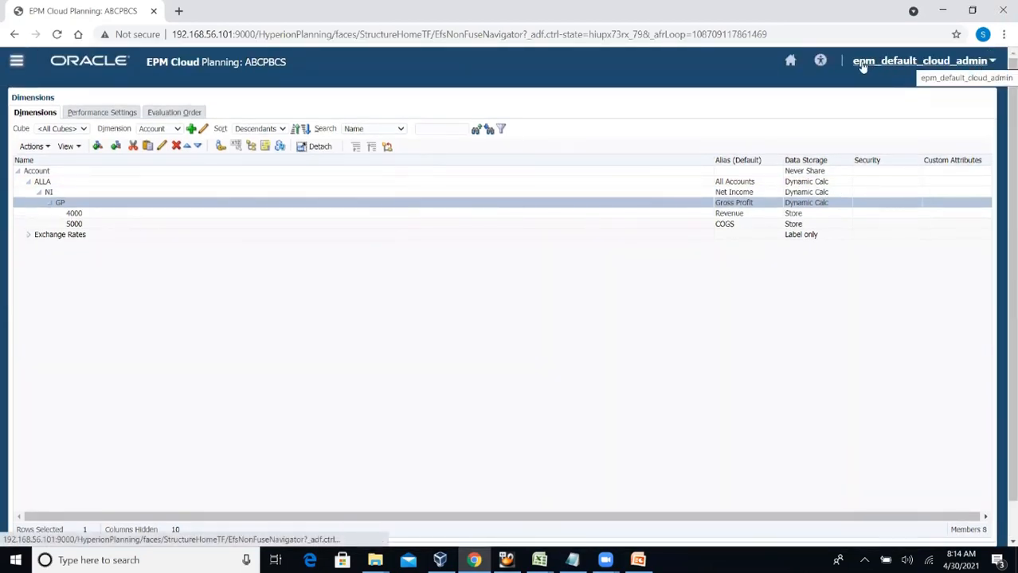
{"action": "left_click", "coordinate": [914, 63]}
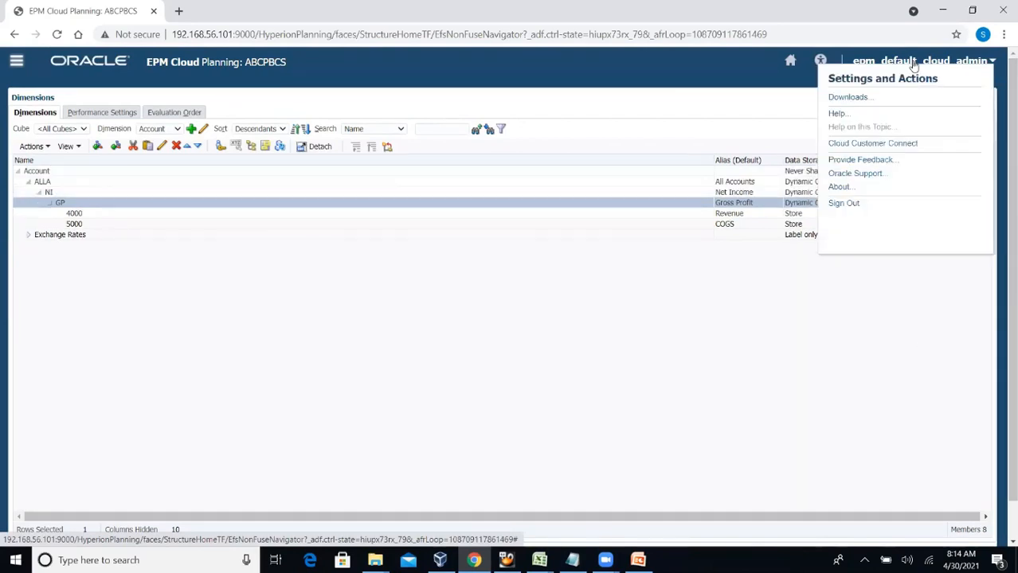
{"action": "left_click", "coordinate": [849, 99]}
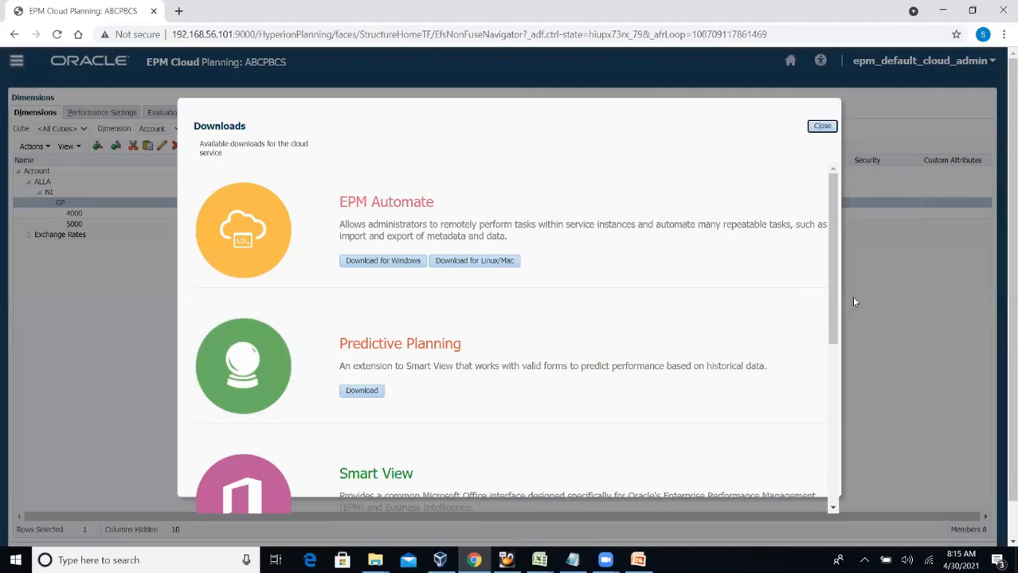
{"action": "left_click_drag", "start_coordinate": [835, 304], "coordinate": [832, 376]}
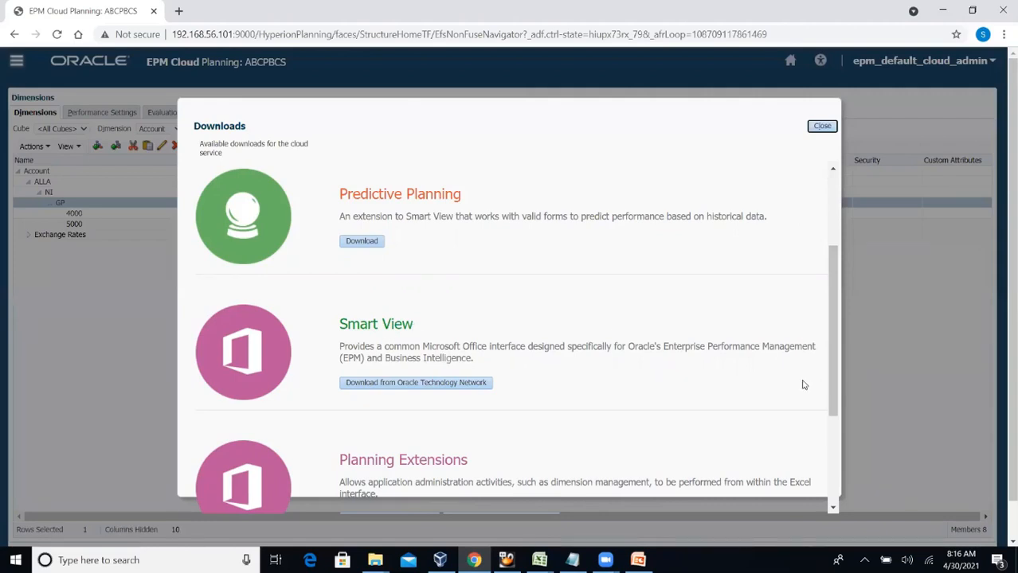
{"action": "scroll", "coordinate": [833, 391], "scroll_direction": "down", "scroll_amount": 2}
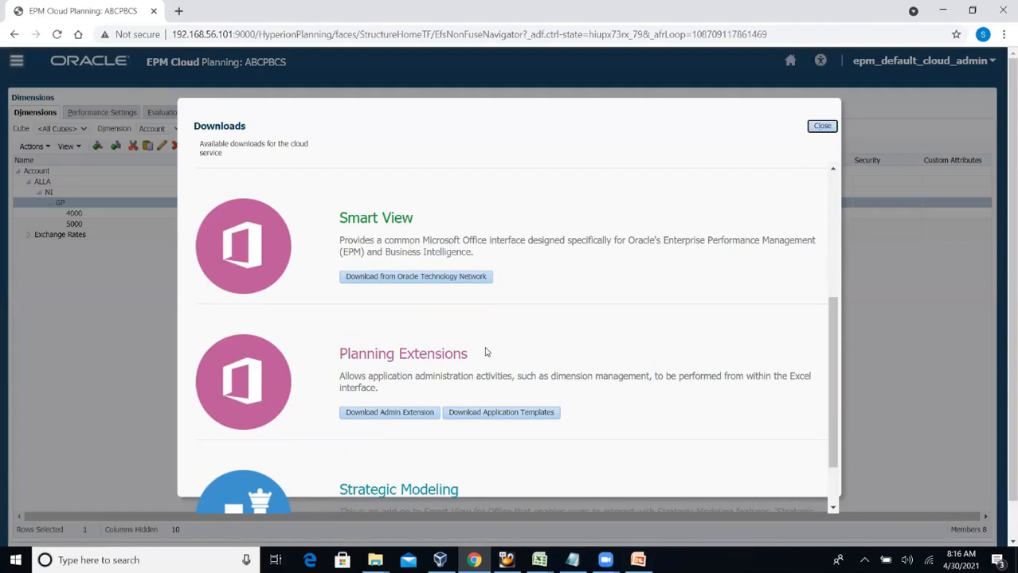
Close the Downloads list, switch to the PBCS_Working workbook in Excel and add a new worksheet after Sheet4.
{"action": "left_click", "coordinate": [821, 126]}
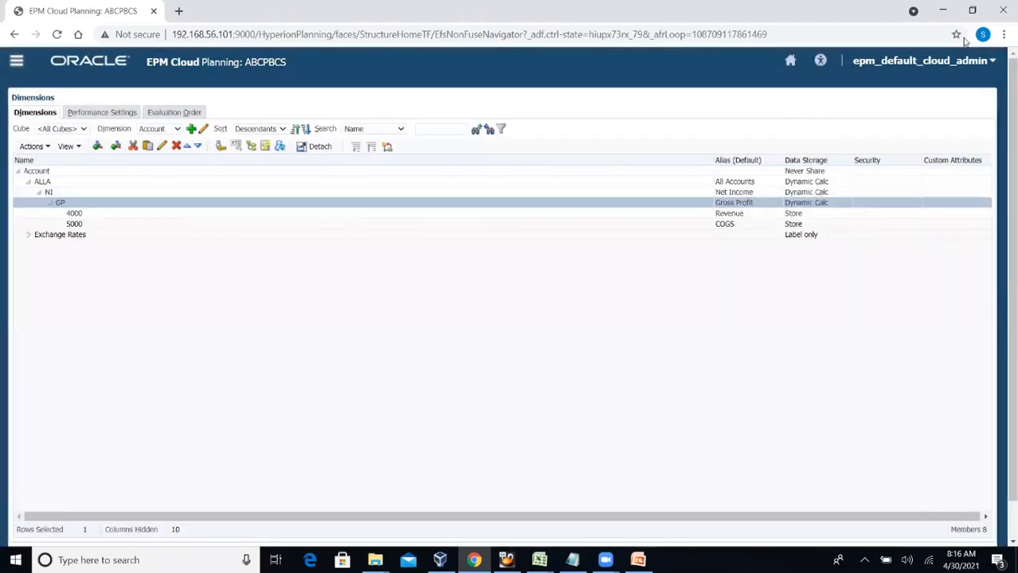
{"action": "left_click", "coordinate": [942, 10]}
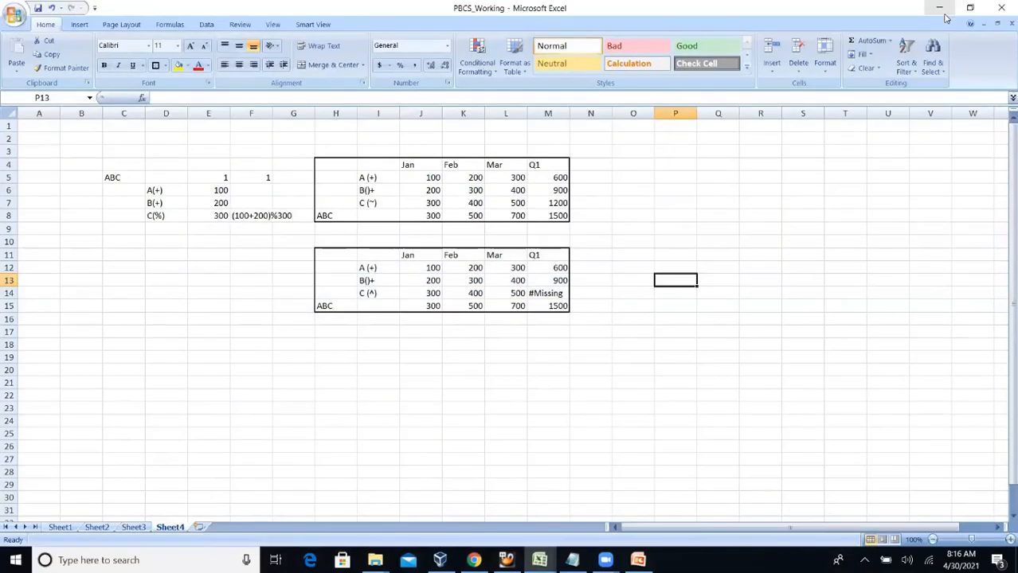
{"action": "left_click", "coordinate": [941, 10]}
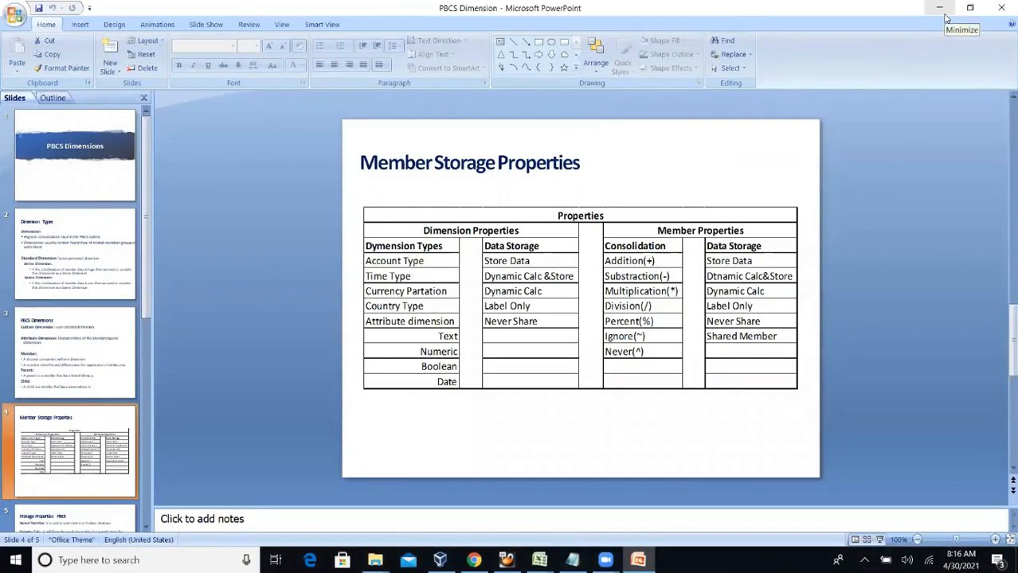
{"action": "left_click", "coordinate": [943, 11]}
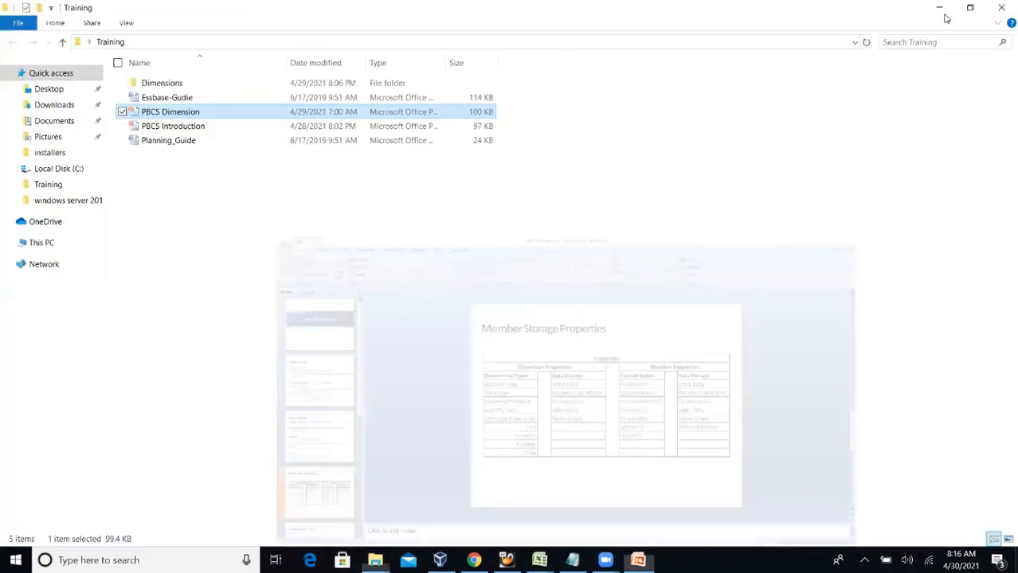
{"action": "left_click", "coordinate": [942, 11]}
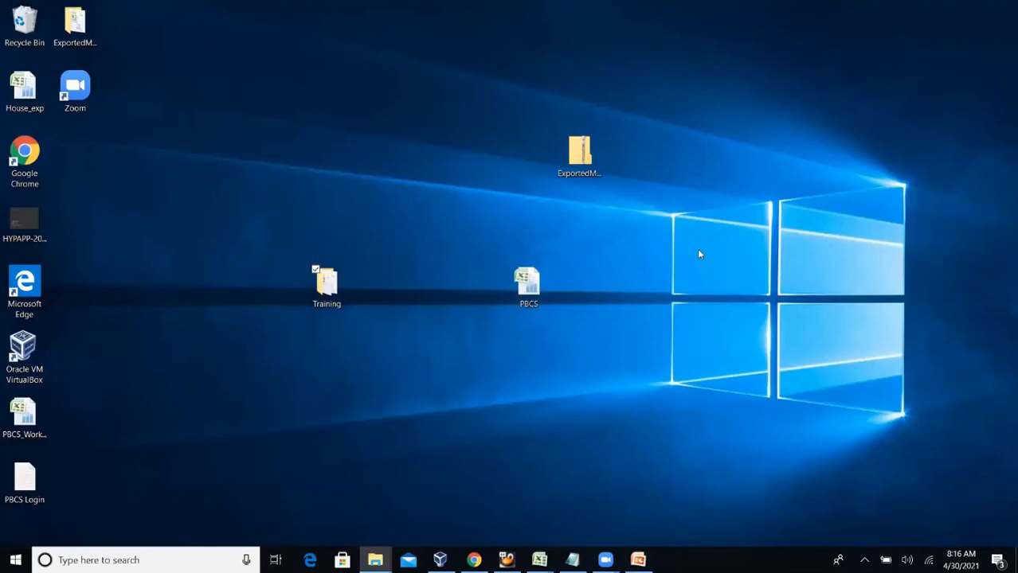
{"action": "mouse_move", "coordinate": [539, 560]}
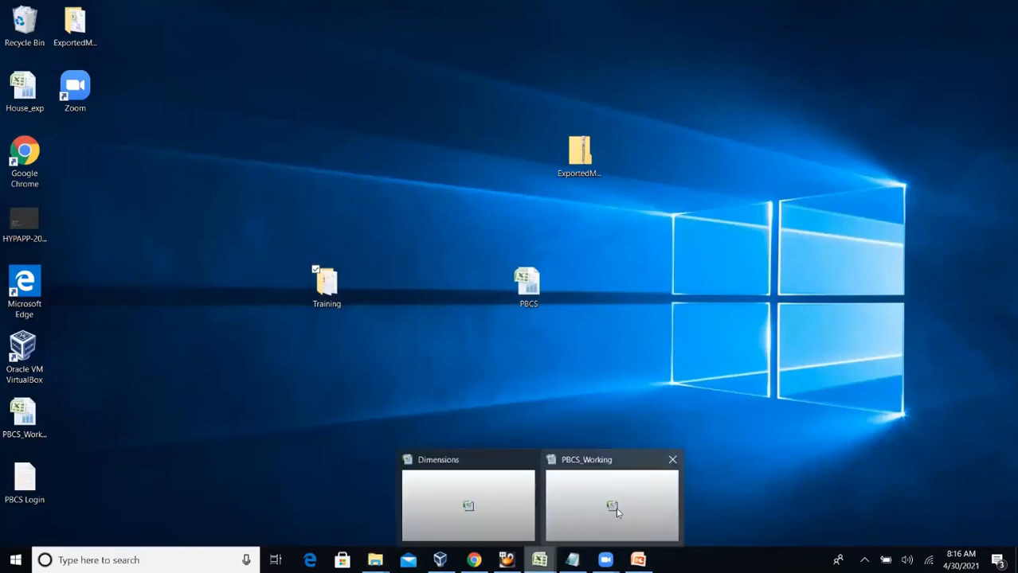
{"action": "left_click", "coordinate": [612, 513]}
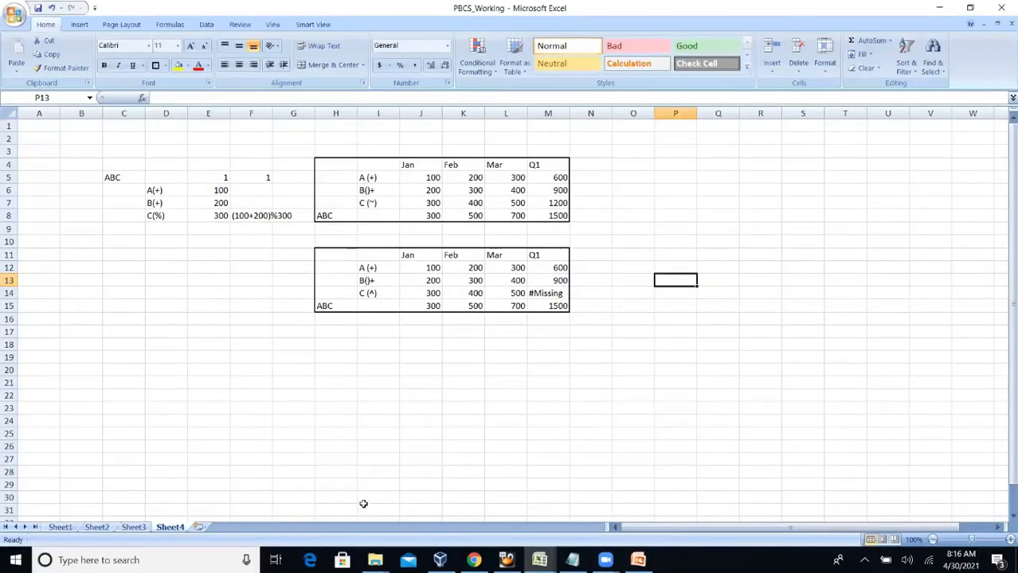
{"action": "left_click", "coordinate": [200, 527]}
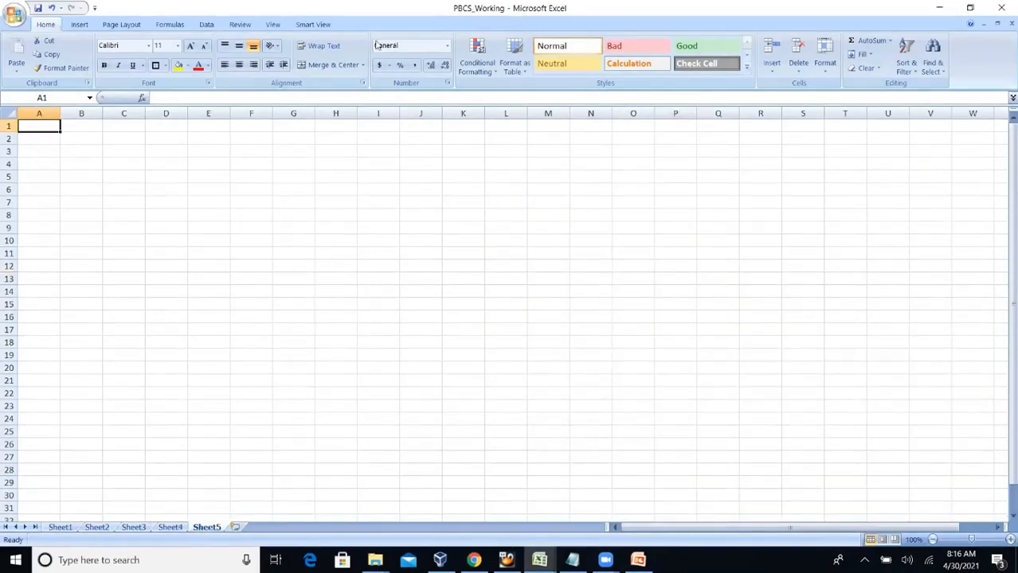
Show the Smart View home pane beside the empty sheet and start connecting through Shared Connections.
{"action": "left_click", "coordinate": [318, 24]}
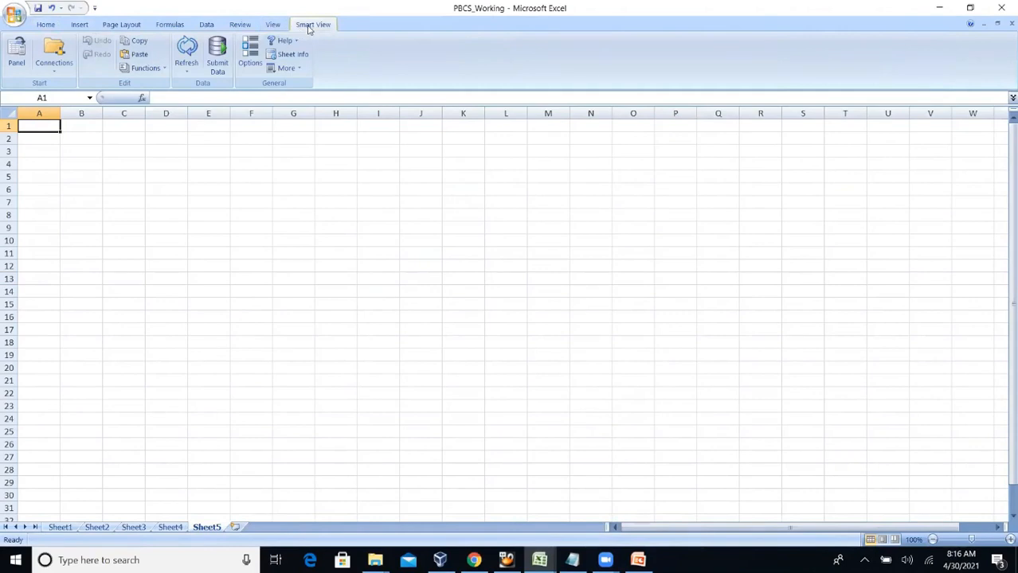
{"action": "left_click", "coordinate": [17, 53]}
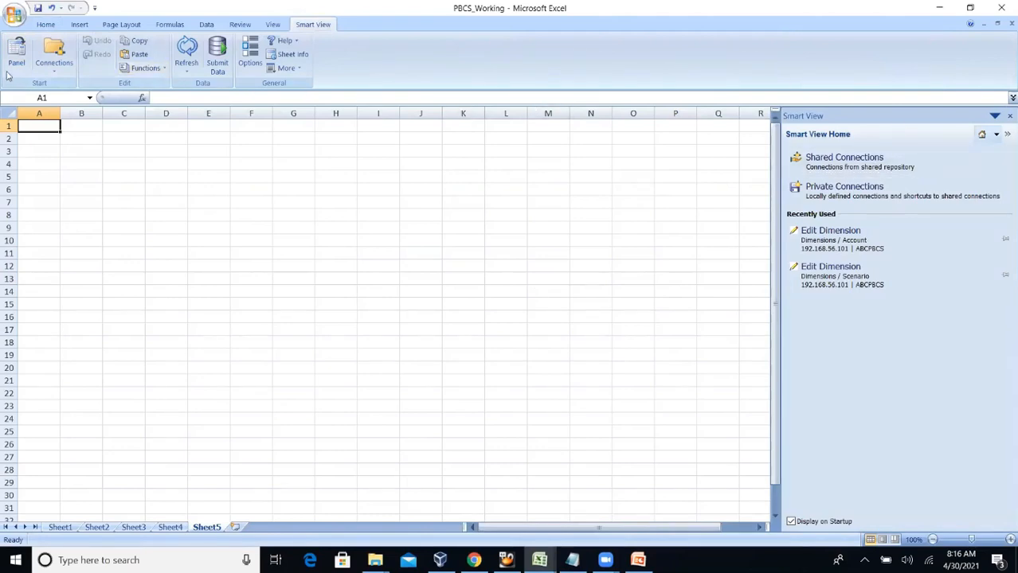
{"action": "left_click", "coordinate": [806, 172]}
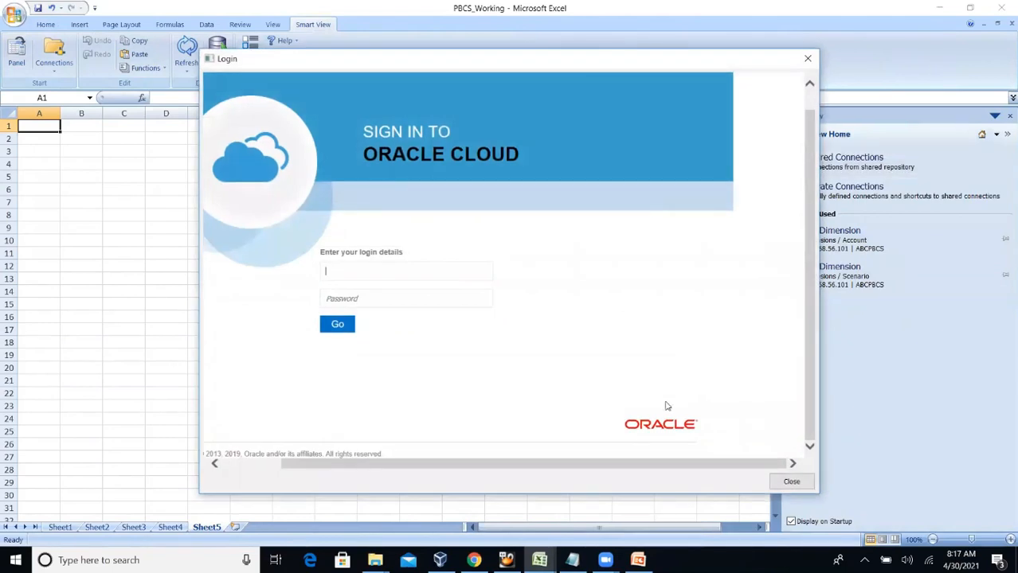
Sign in to Oracle Cloud with the username copied from the PBCS Login note and the account password, and dismiss the login and connection dialogs.
{"action": "left_click", "coordinate": [572, 560]}
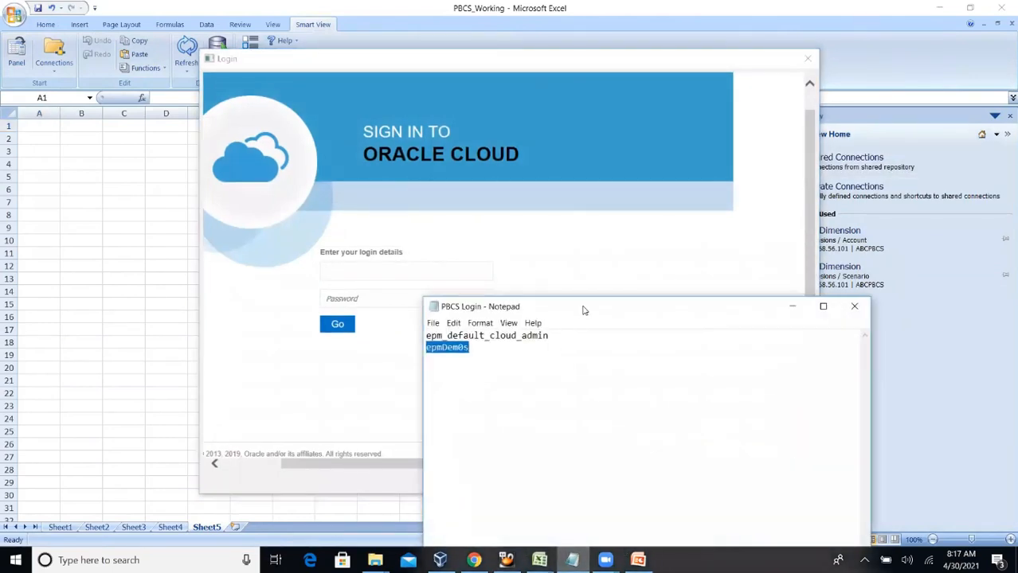
{"action": "left_click_drag", "start_coordinate": [550, 336], "coordinate": [325, 333]}
{"action": "key", "text": "ctrl+c"}
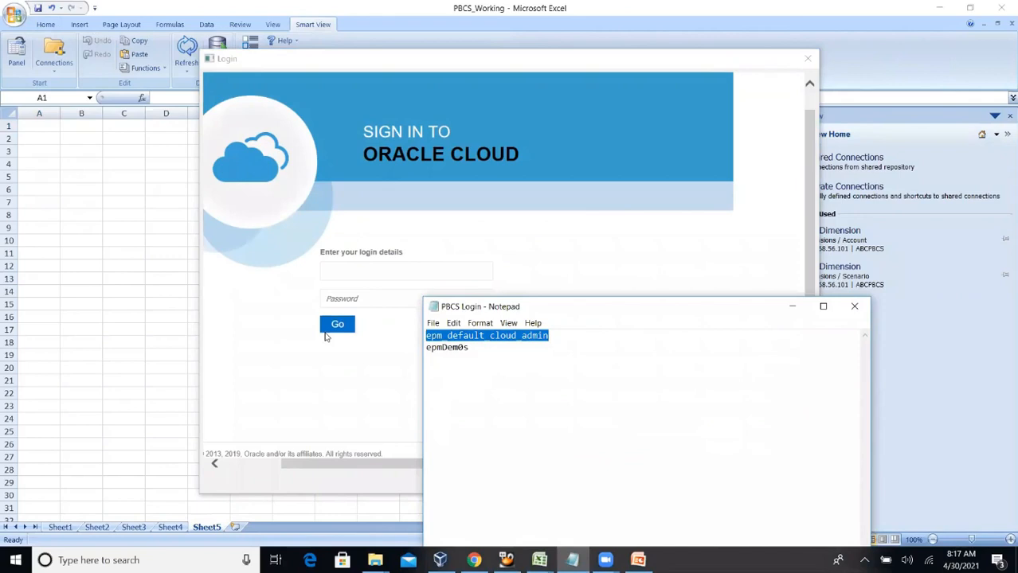
{"action": "left_click", "coordinate": [337, 270]}
{"action": "key", "text": "ctrl+v"}
{"action": "left_click", "coordinate": [359, 303]}
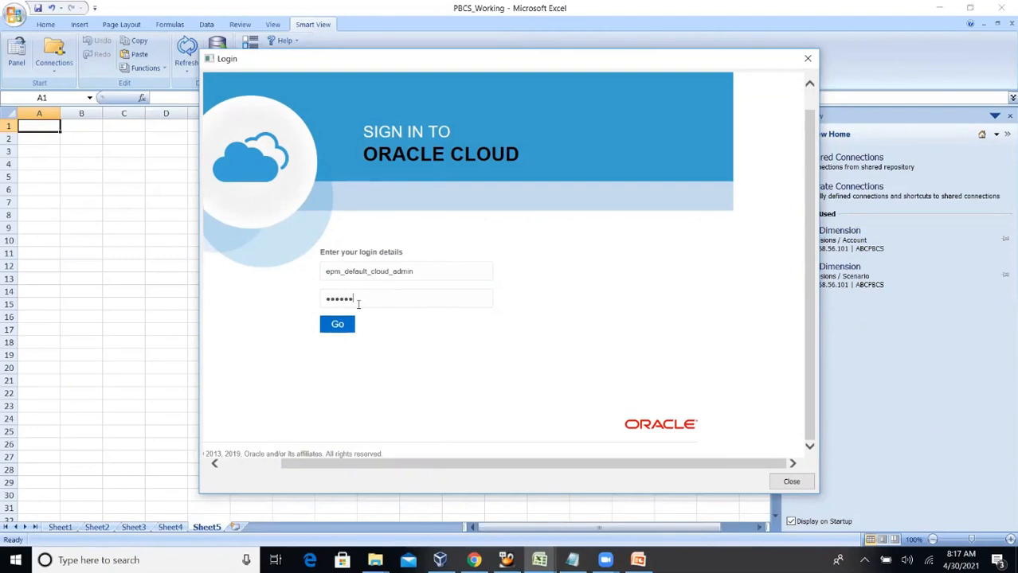
{"action": "key", "text": "Return"}
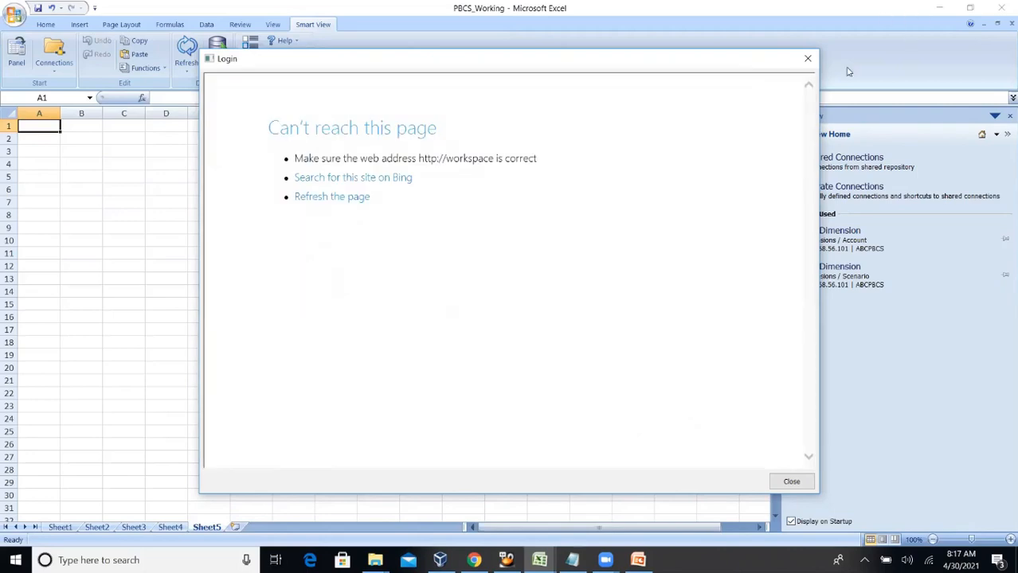
{"action": "left_click", "coordinate": [792, 483]}
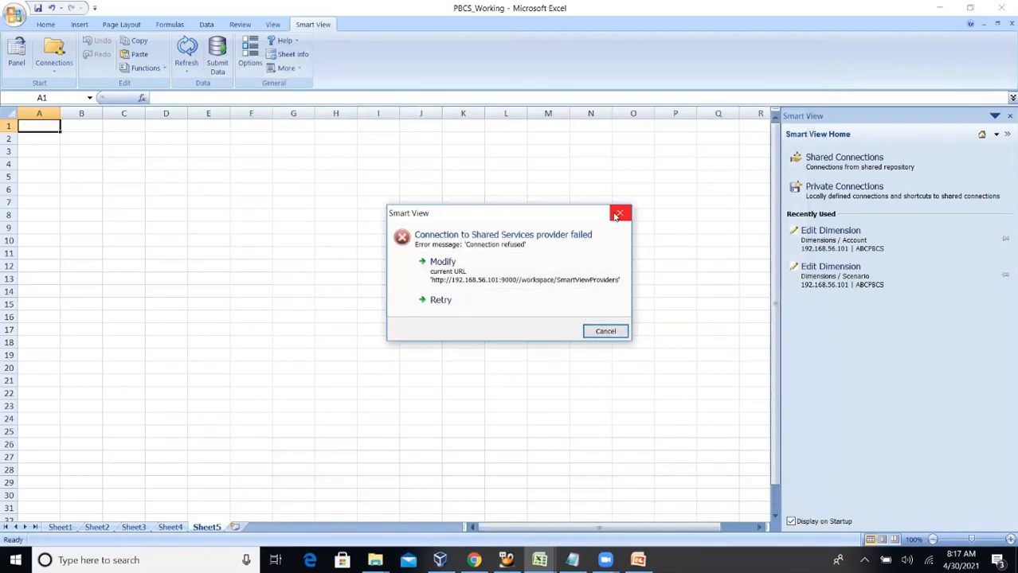
{"action": "left_click", "coordinate": [589, 331]}
Select EPM Cloud in Shared Connections and load the Account dimension of the ABCPBCS application into the sheet for editing.
{"action": "left_click", "coordinate": [854, 169]}
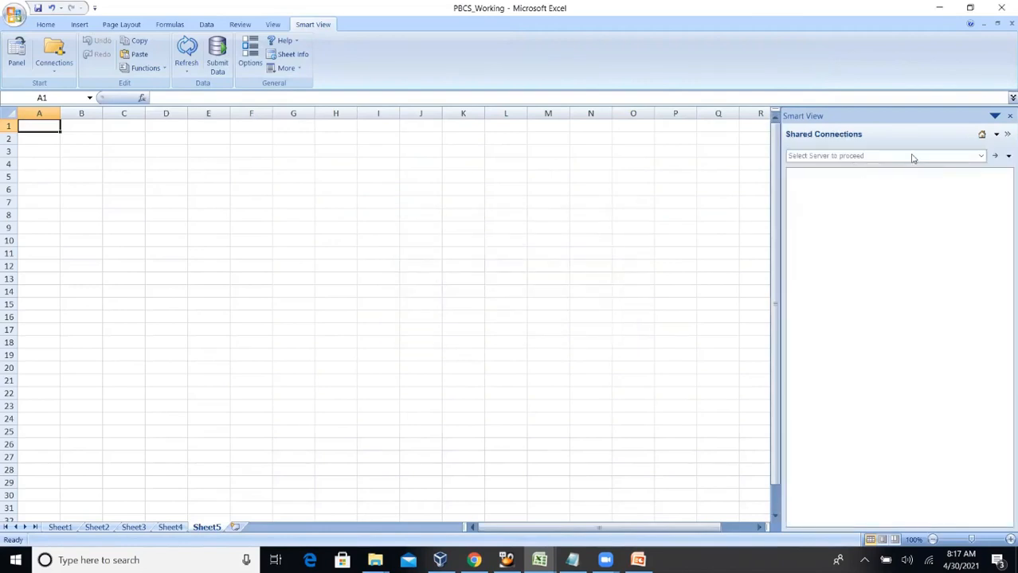
{"action": "left_click", "coordinate": [983, 156]}
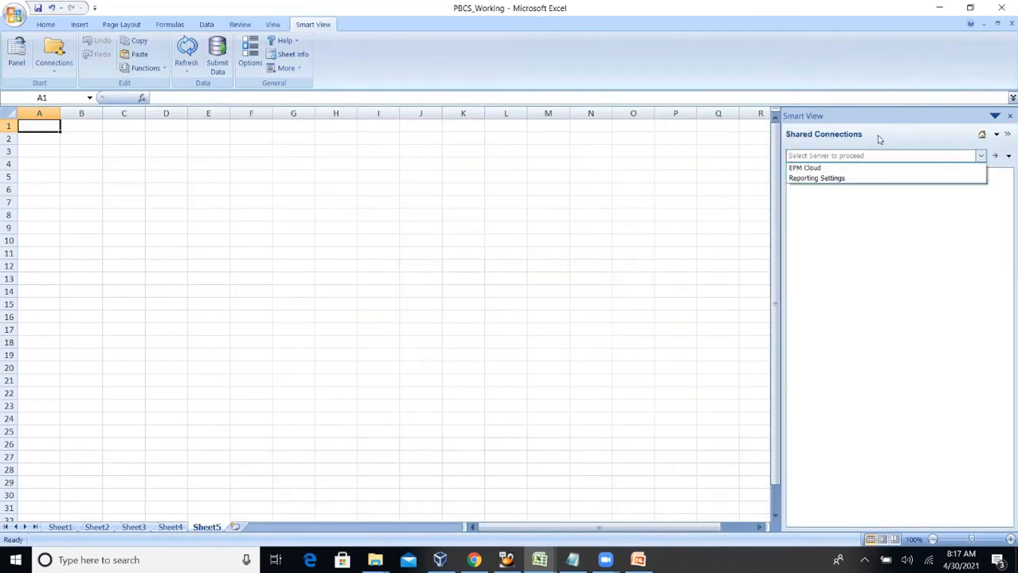
{"action": "left_click", "coordinate": [806, 169]}
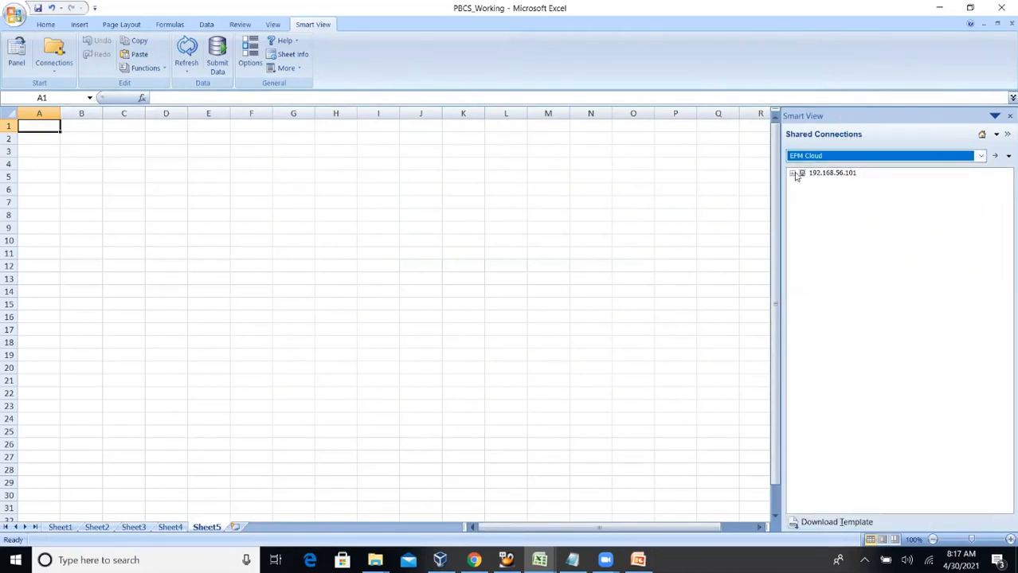
{"action": "left_click", "coordinate": [794, 173]}
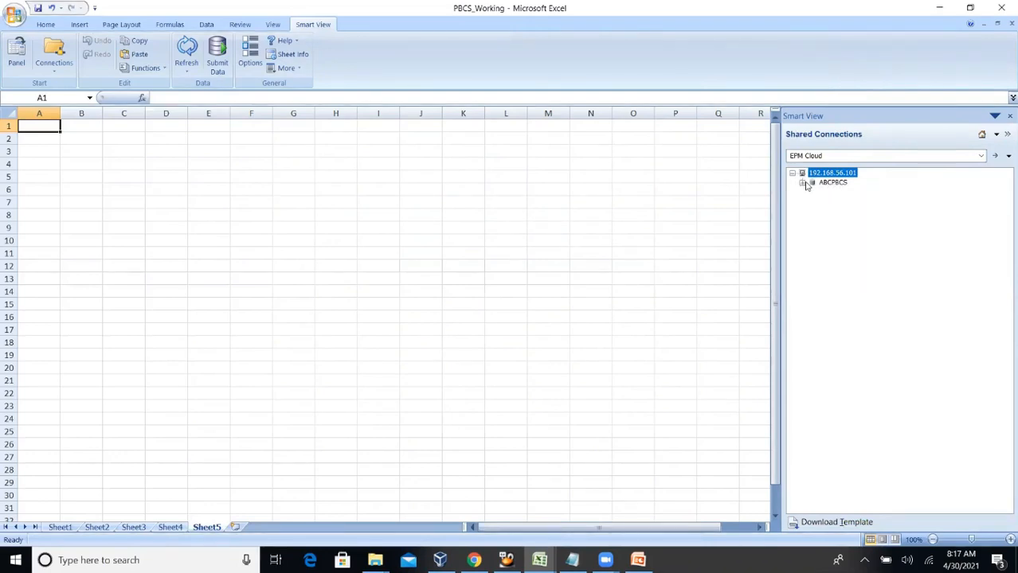
{"action": "left_click", "coordinate": [803, 182]}
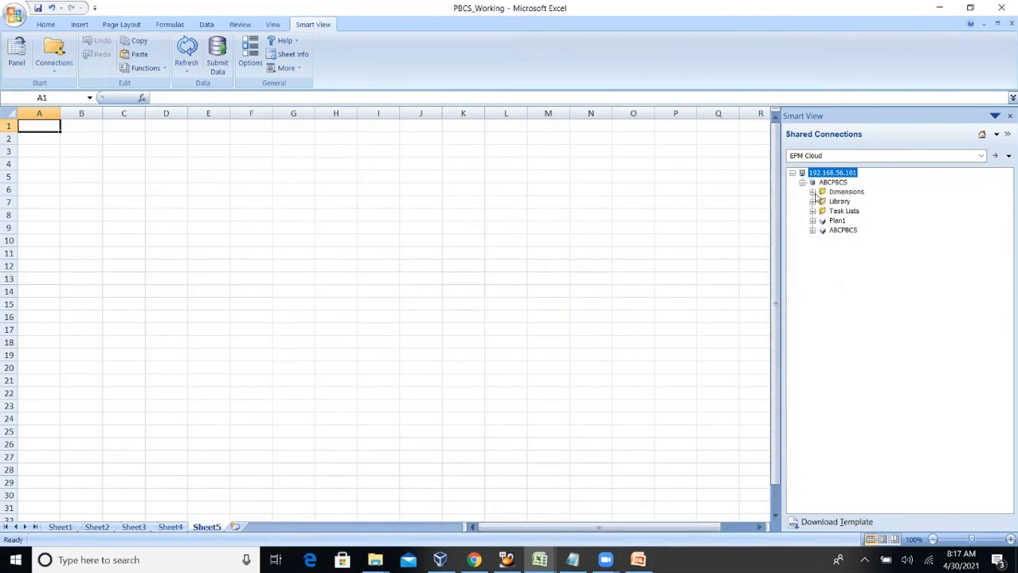
{"action": "left_click", "coordinate": [812, 192]}
{"action": "double_click", "coordinate": [845, 200]}
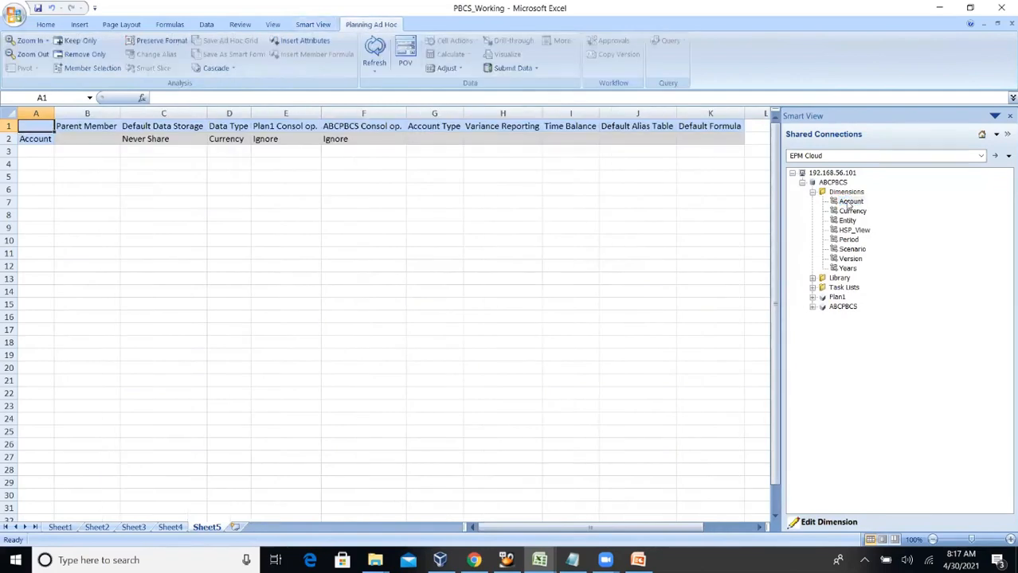
Expand the Account hierarchy in the grid through ALLA, NI and GP down to members 4000 and 5000.
{"action": "left_click", "coordinate": [37, 139]}
{"action": "double_click", "coordinate": [37, 139]}
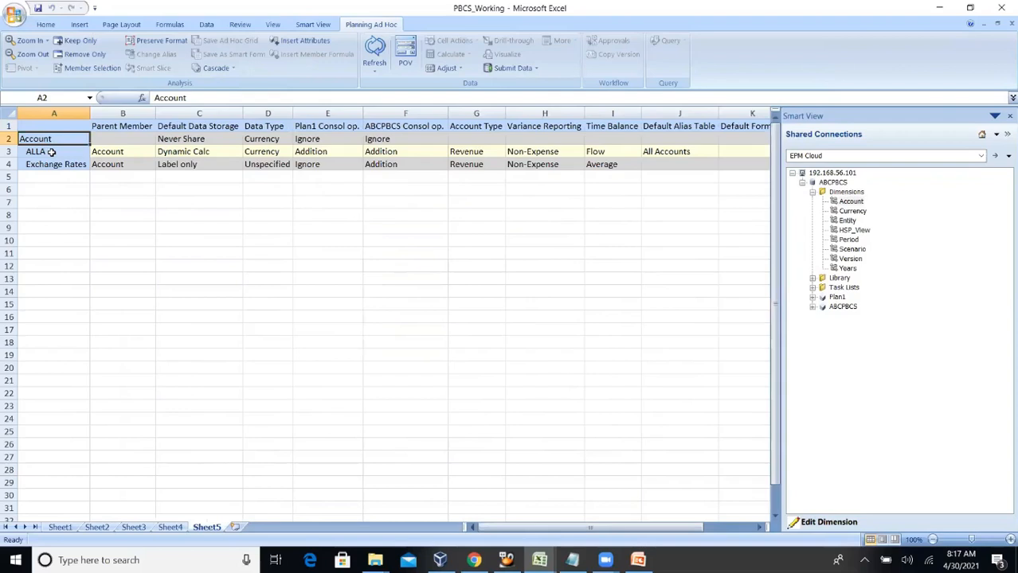
{"action": "double_click", "coordinate": [50, 152]}
{"action": "double_click", "coordinate": [53, 164]}
{"action": "double_click", "coordinate": [61, 177]}
{"action": "double_click", "coordinate": [74, 202]}
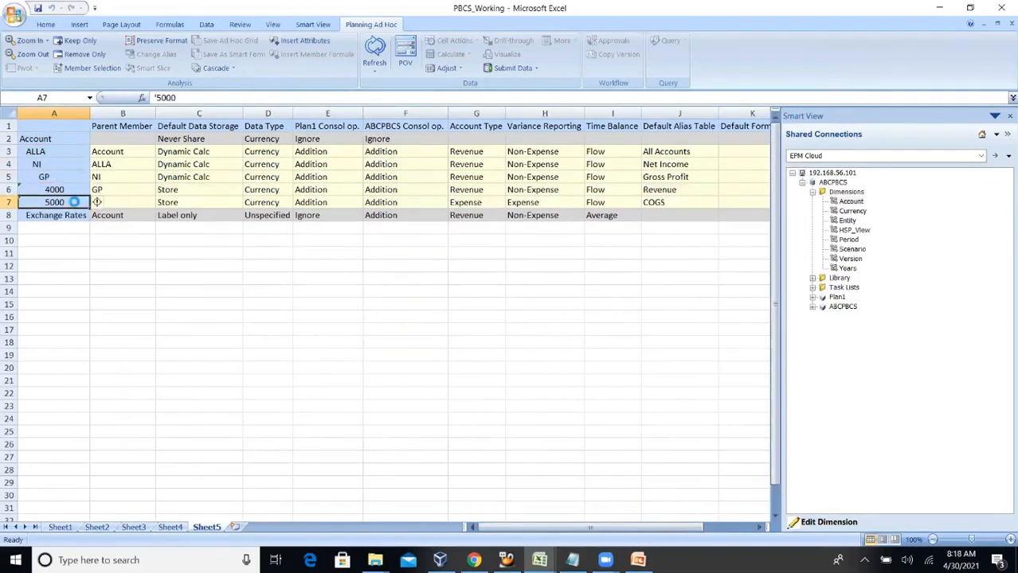
Try to remove the Exchange Rates row from the Account grid with Remove Only.
{"action": "left_click", "coordinate": [8, 215]}
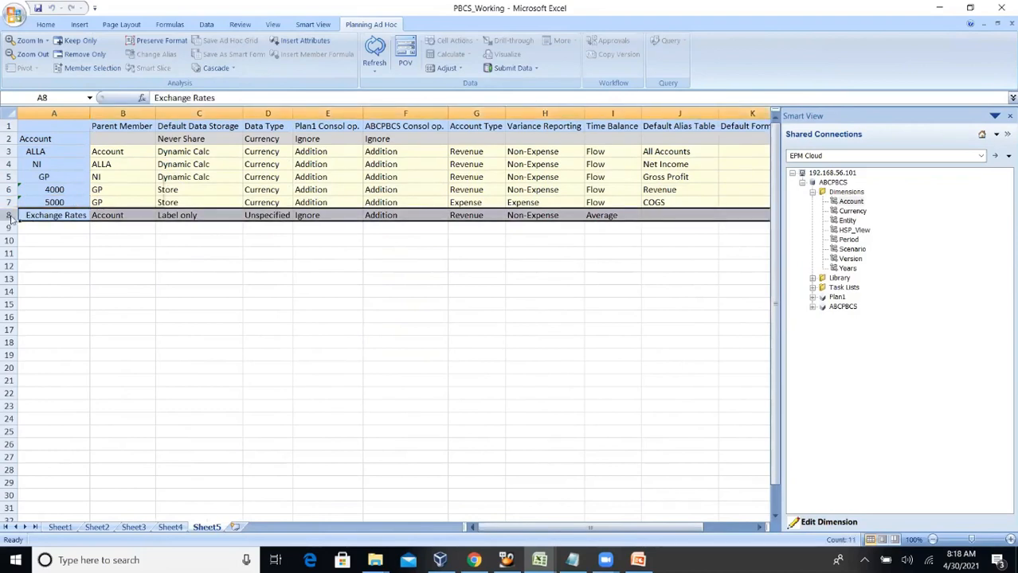
{"action": "right_click", "coordinate": [8, 215]}
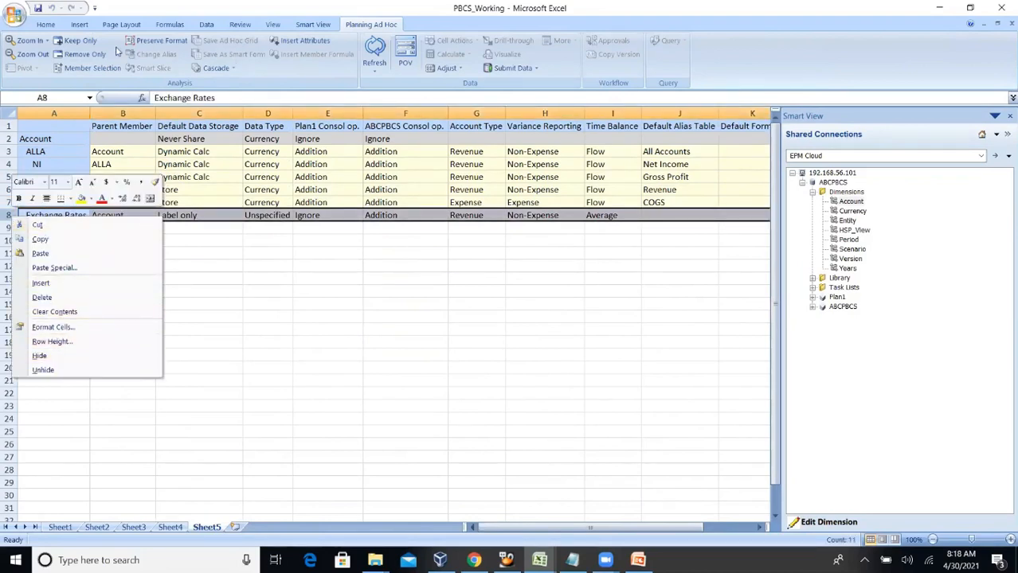
{"action": "left_click", "coordinate": [84, 54]}
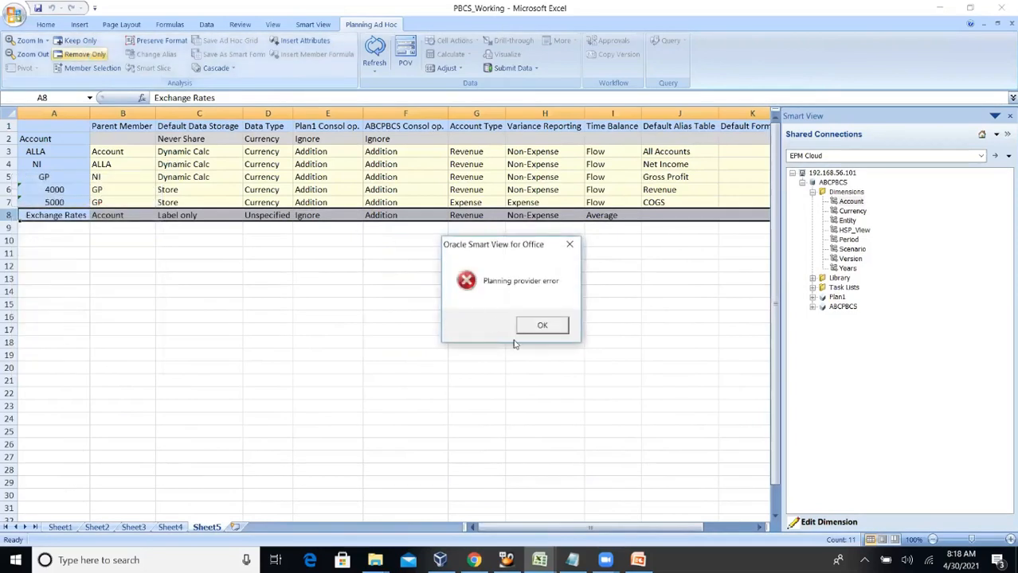
{"action": "left_click", "coordinate": [542, 325]}
Clear the contents of the Exchange Rates row in row 8 of the Account grid.
{"action": "left_click", "coordinate": [65, 216]}
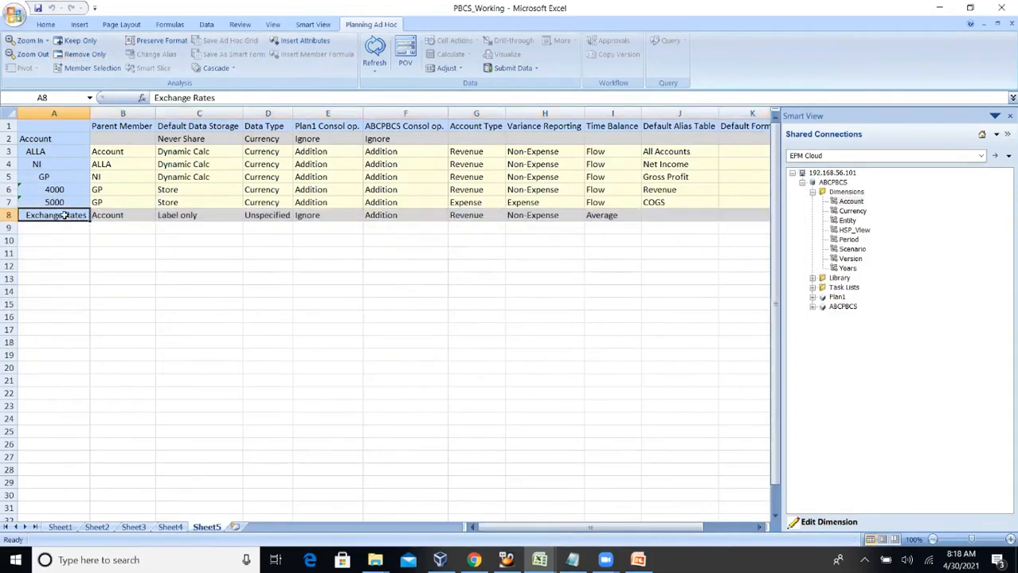
{"action": "key", "text": "ctrl+shift+Right"}
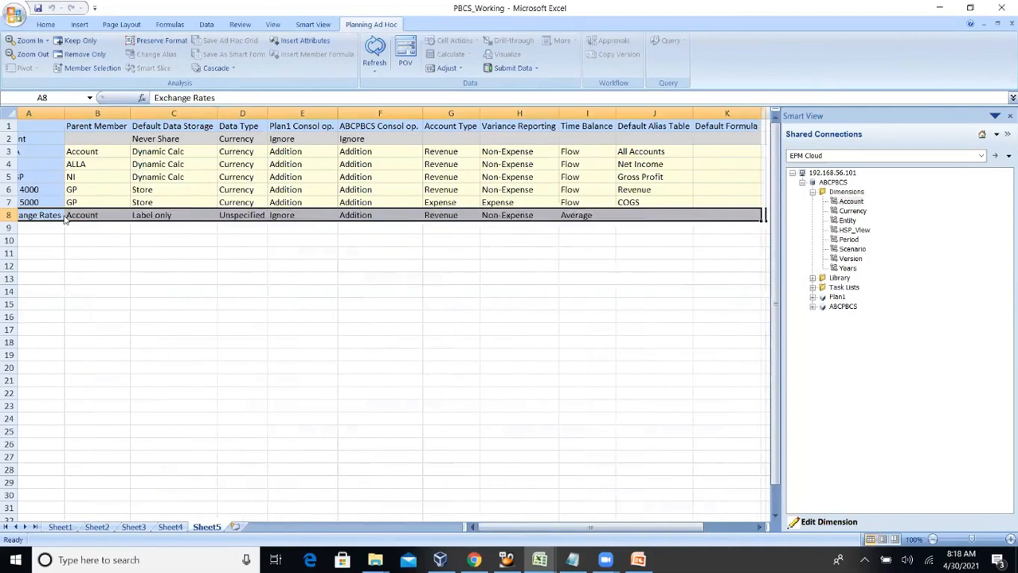
{"action": "key", "text": "Delete"}
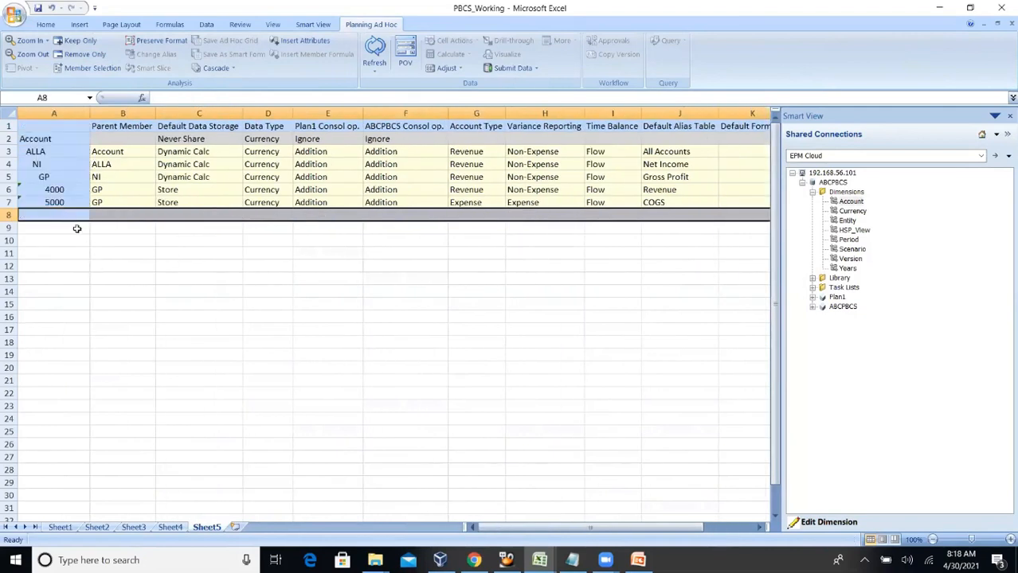
Look up the next account member in the Dimensions workbook and enter OPEX in cell A8 of the PBCS_Working grid.
{"action": "left_click", "coordinate": [64, 213]}
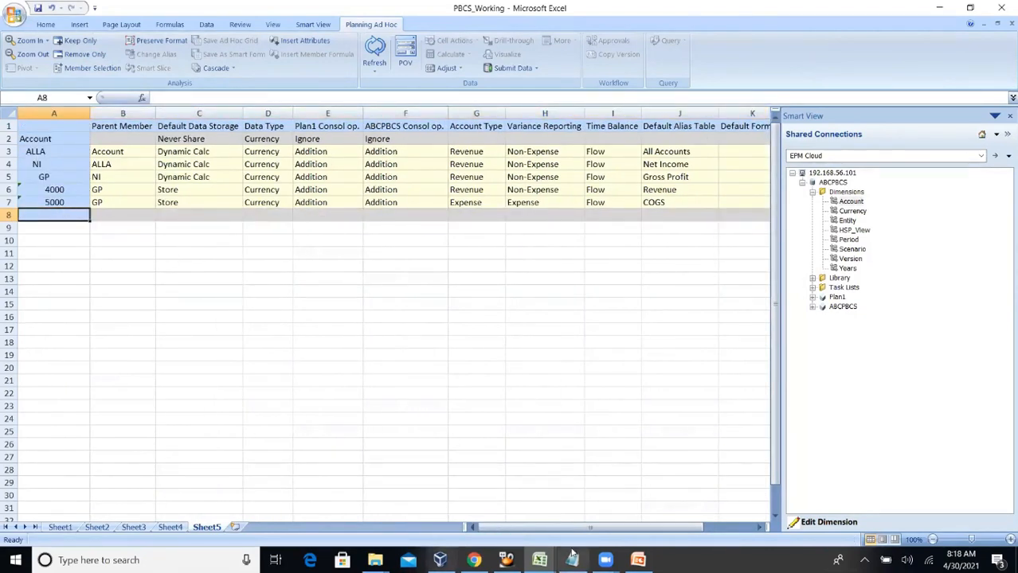
{"action": "mouse_move", "coordinate": [539, 560]}
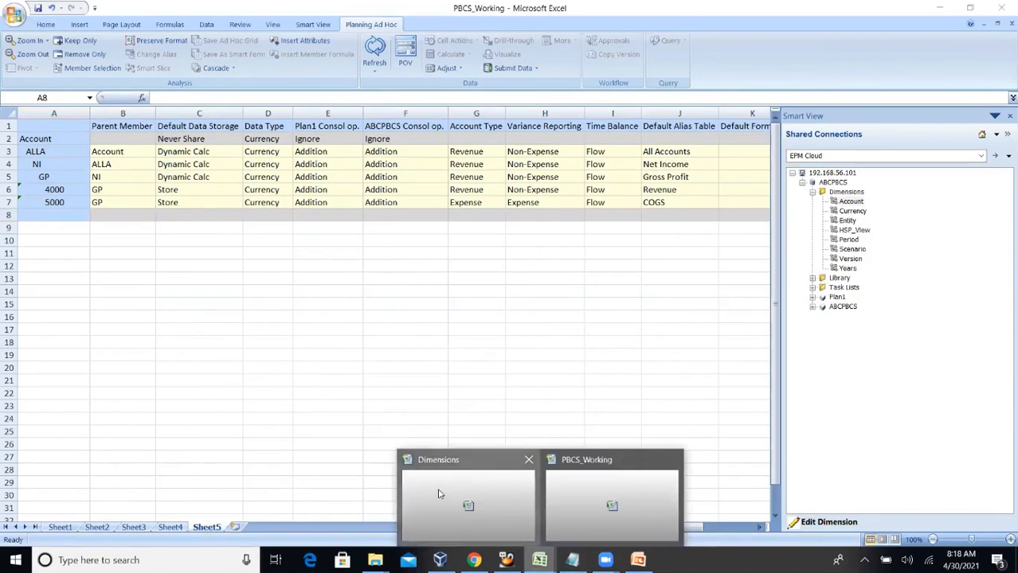
{"action": "left_click", "coordinate": [439, 496]}
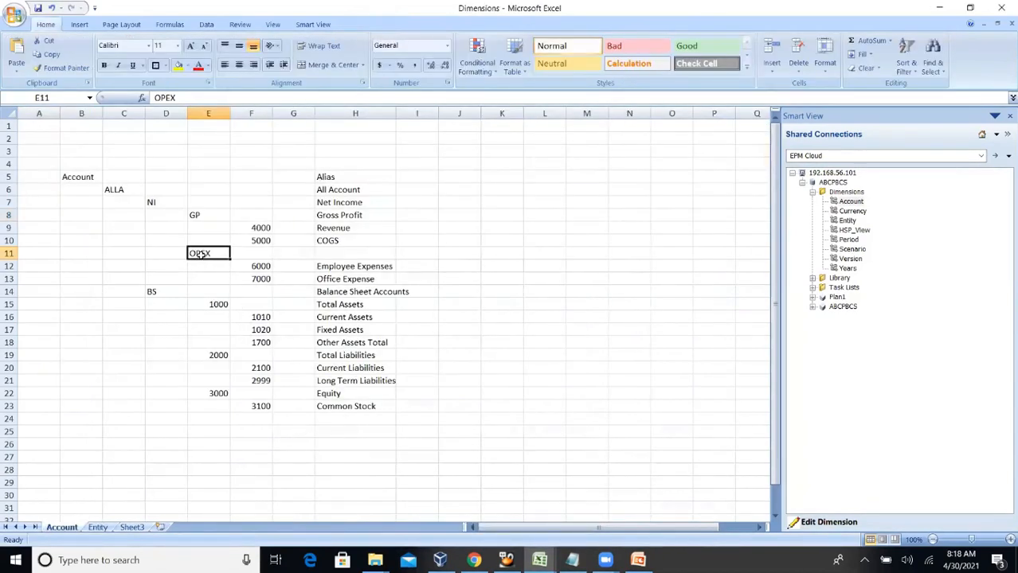
{"action": "left_click", "coordinate": [938, 10]}
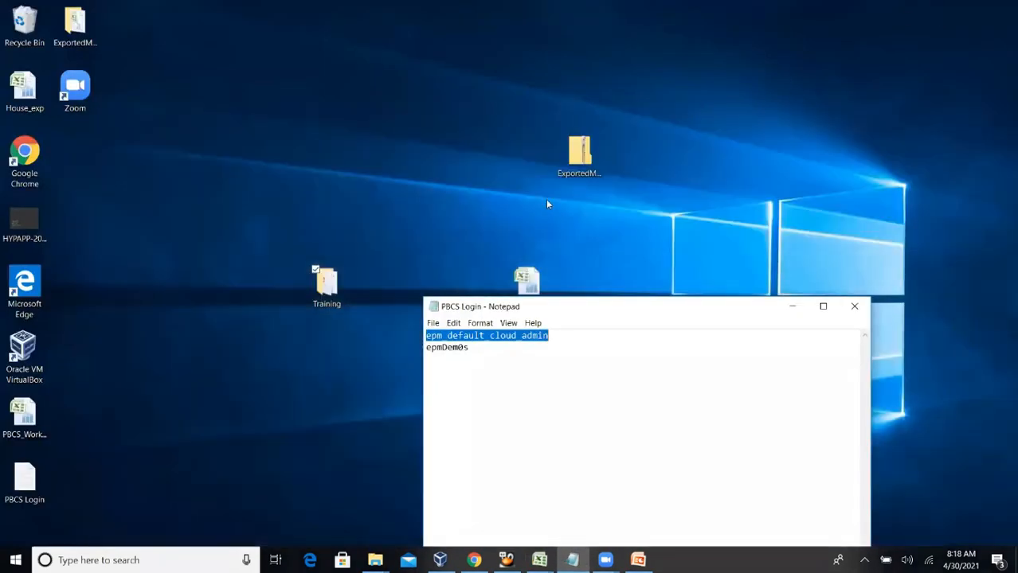
{"action": "left_click", "coordinate": [539, 559]}
{"action": "left_click", "coordinate": [625, 516]}
{"action": "type", "text": "O"}
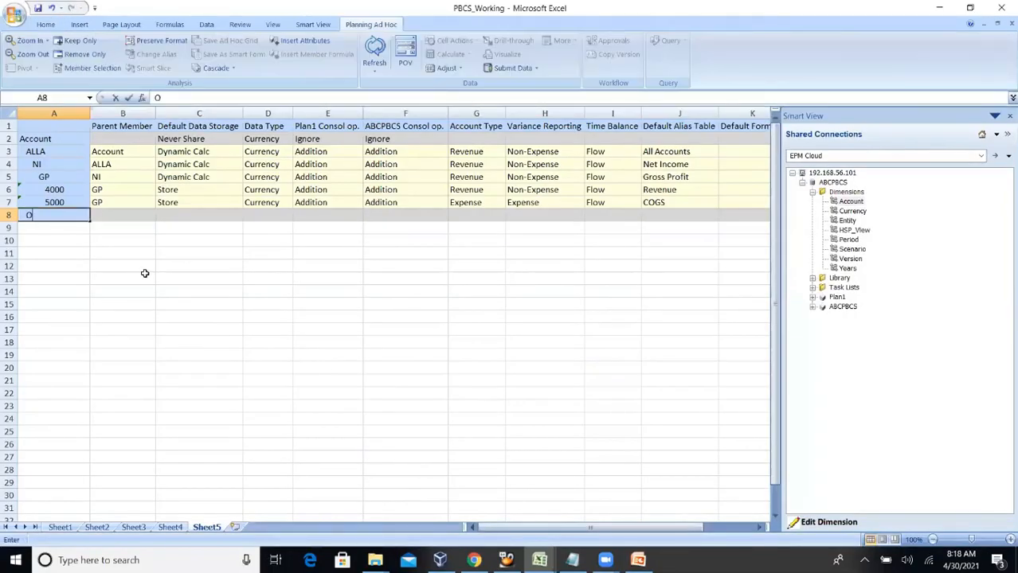
{"action": "type", "text": "PEX"}
Set OPEX's parent member to NI, checking the hierarchy in the Dimensions workbook.
{"action": "left_click", "coordinate": [122, 213]}
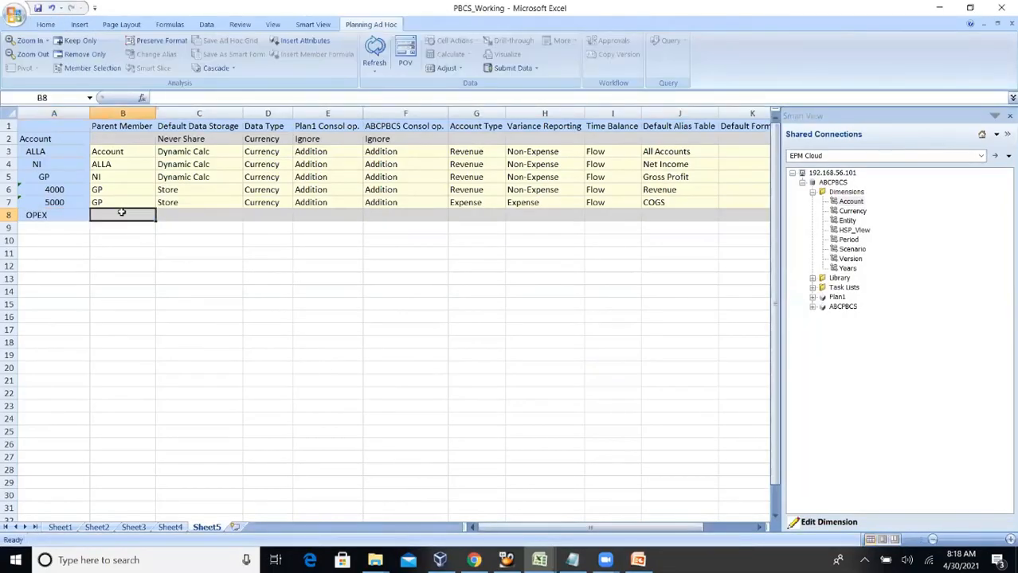
{"action": "type", "text": "NI"}
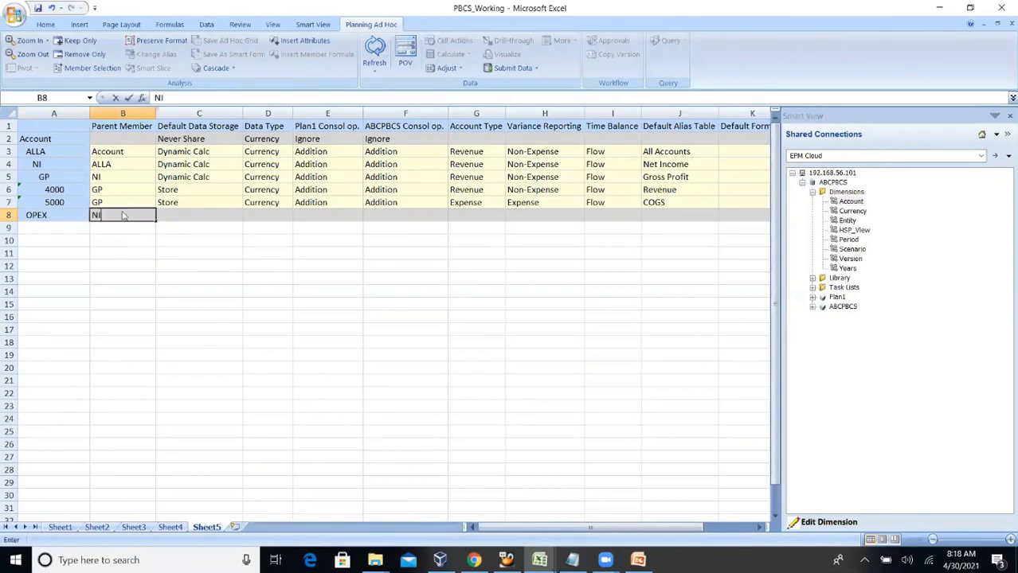
{"action": "left_click", "coordinate": [539, 560]}
{"action": "left_click", "coordinate": [440, 514]}
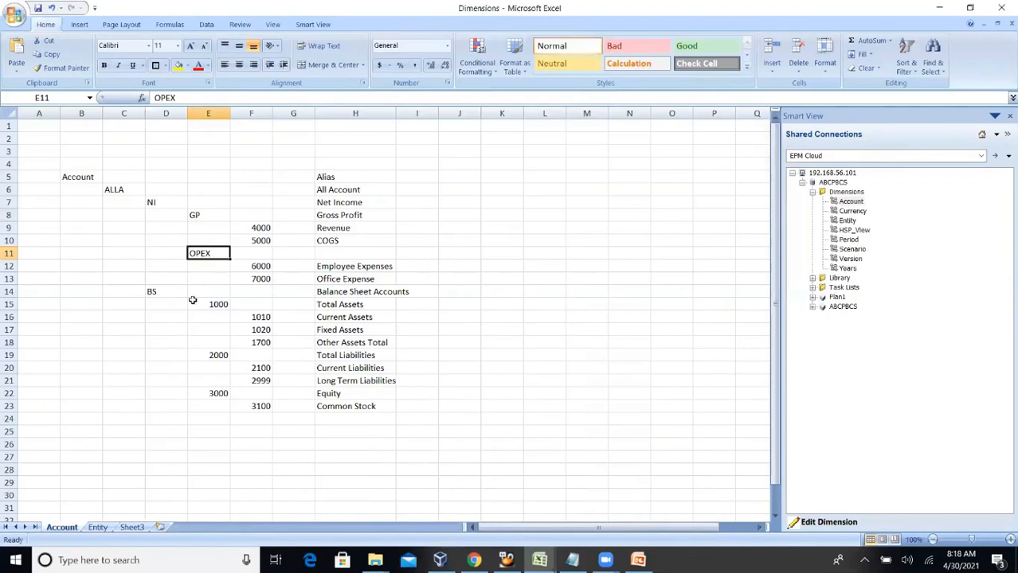
{"action": "left_click", "coordinate": [151, 200]}
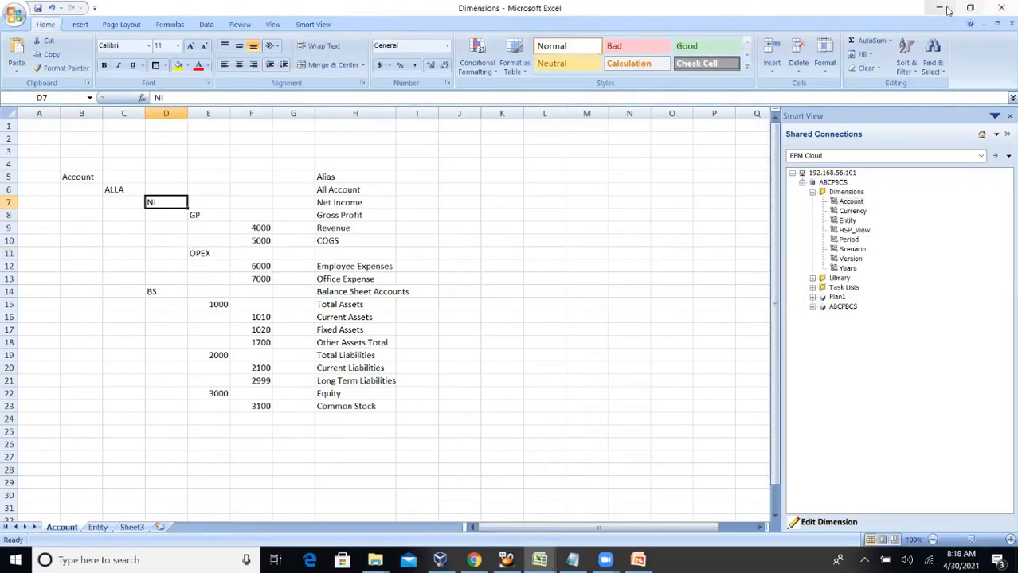
{"action": "left_click", "coordinate": [1002, 7]}
{"action": "left_click", "coordinate": [540, 559]}
{"action": "left_click", "coordinate": [622, 504]}
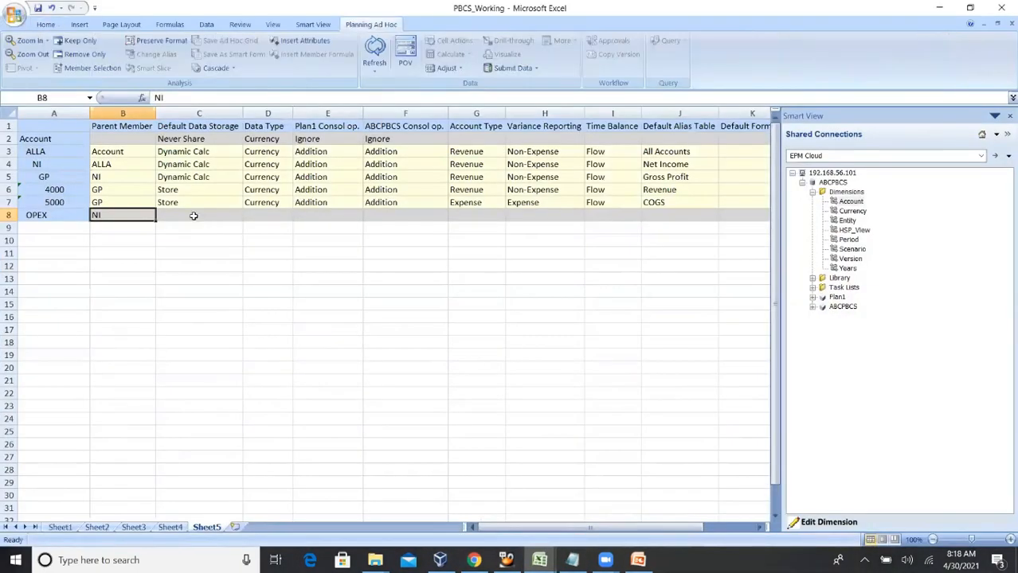
Copy GP's Dynamic Calc data storage setting to the OPEX row.
{"action": "left_click", "coordinate": [193, 215]}
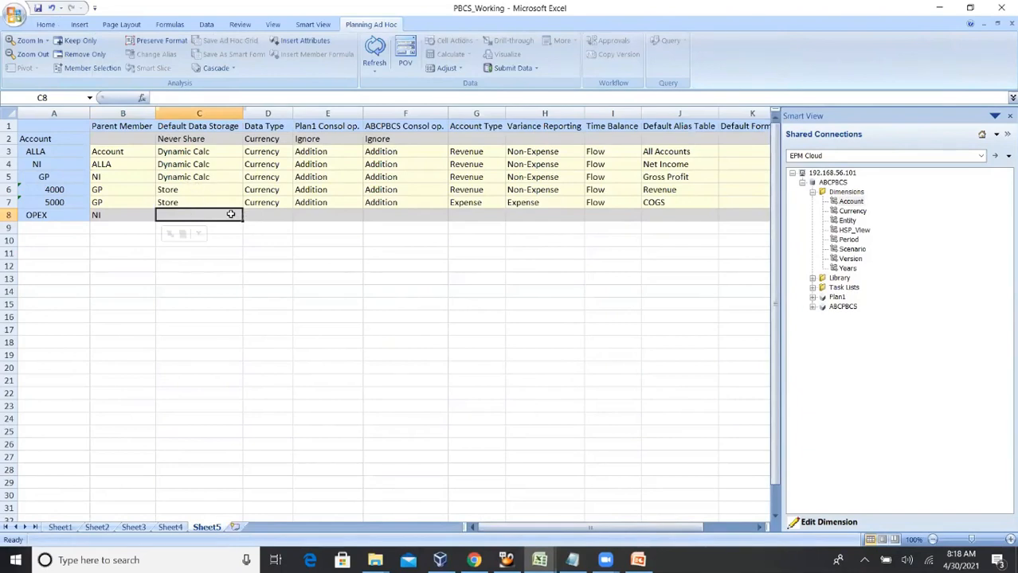
{"action": "left_click", "coordinate": [192, 179]}
{"action": "key", "text": "ctrl+c"}
{"action": "left_click", "coordinate": [203, 214]}
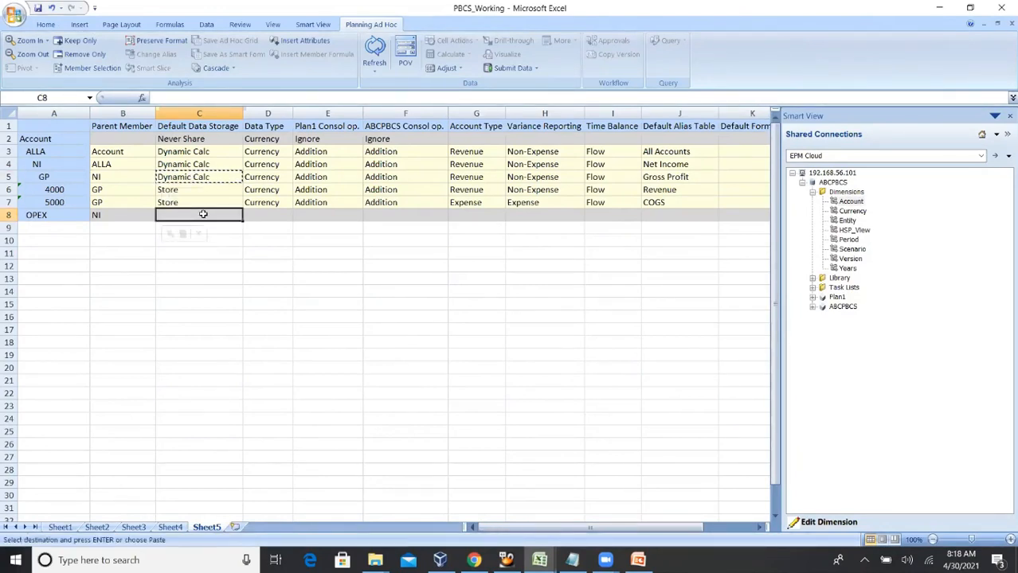
{"action": "key", "text": "ctrl+v"}
{"action": "left_click", "coordinate": [296, 316]}
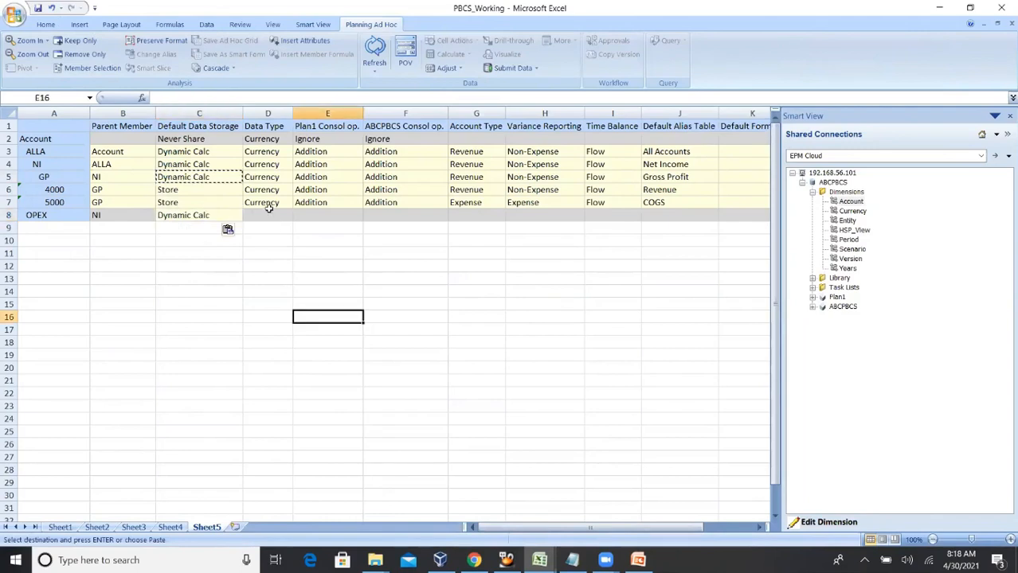
Copy member 5000's properties from Data Type through Default Alias Table into the OPEX row.
{"action": "left_click_drag", "start_coordinate": [262, 202], "coordinate": [667, 201]}
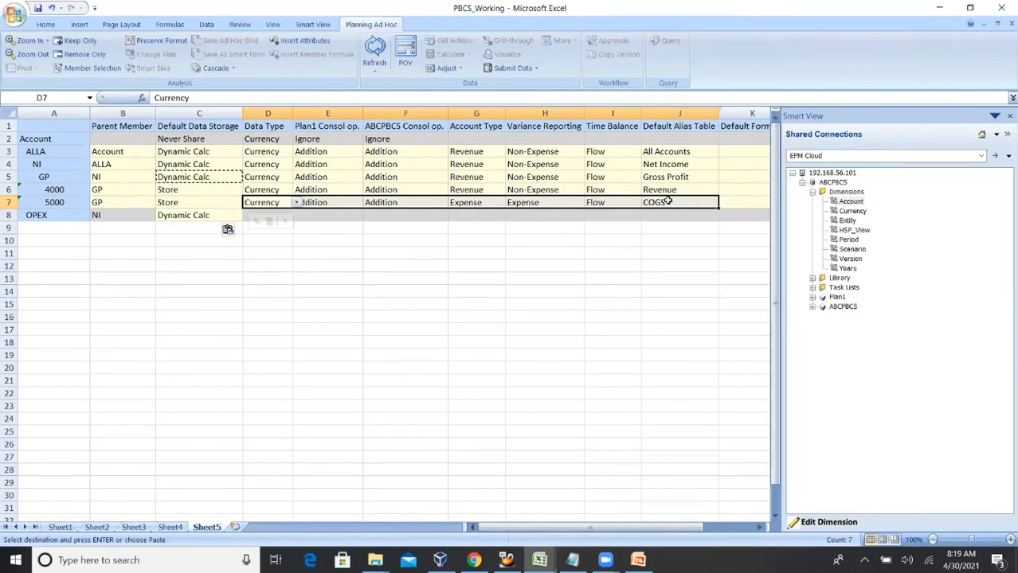
{"action": "key", "text": "ctrl+c"}
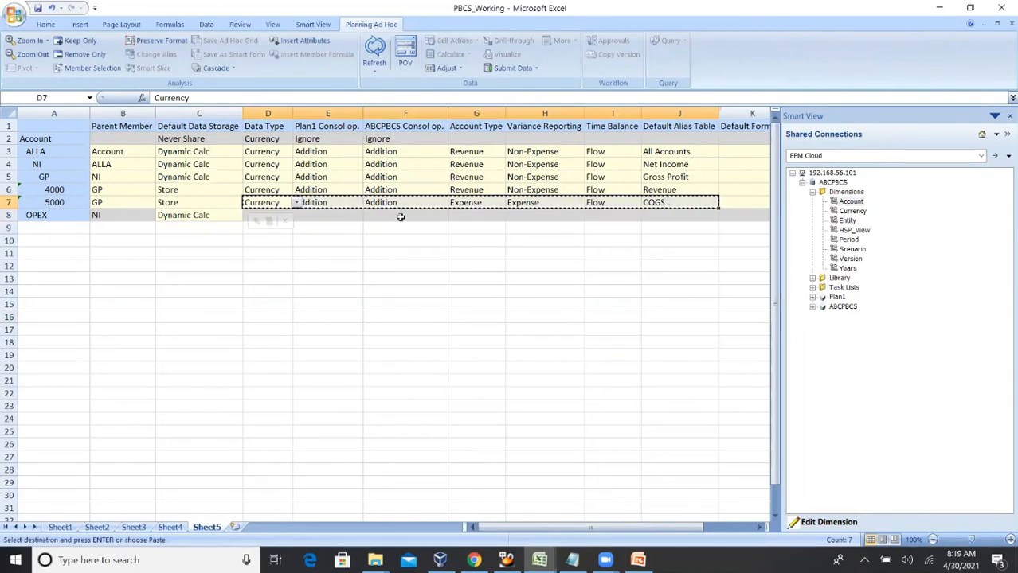
{"action": "left_click", "coordinate": [274, 257]}
{"action": "key", "text": "Up"}
{"action": "key", "text": "Up"}
{"action": "key", "text": "Up"}
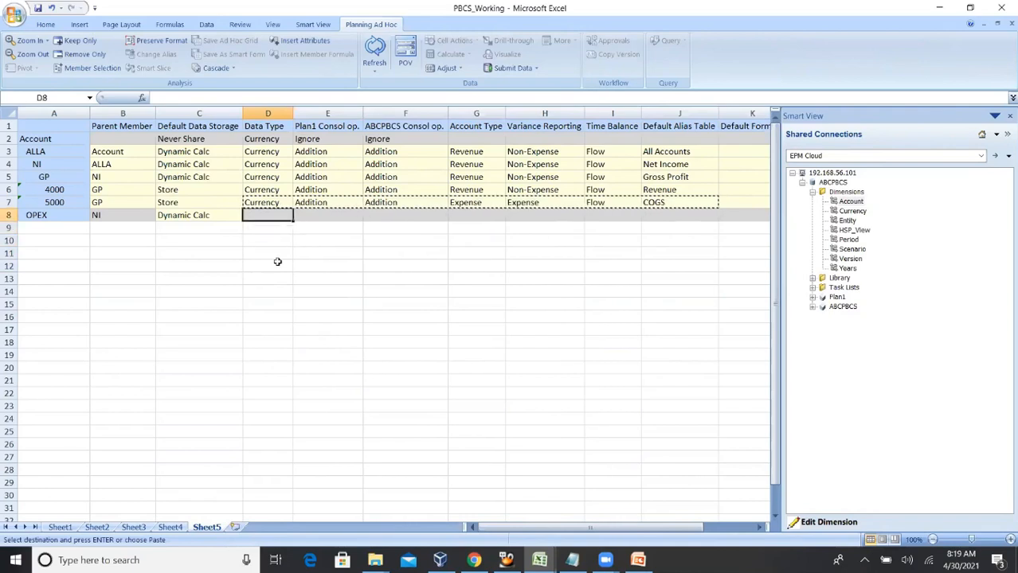
{"action": "key", "text": "ctrl+v"}
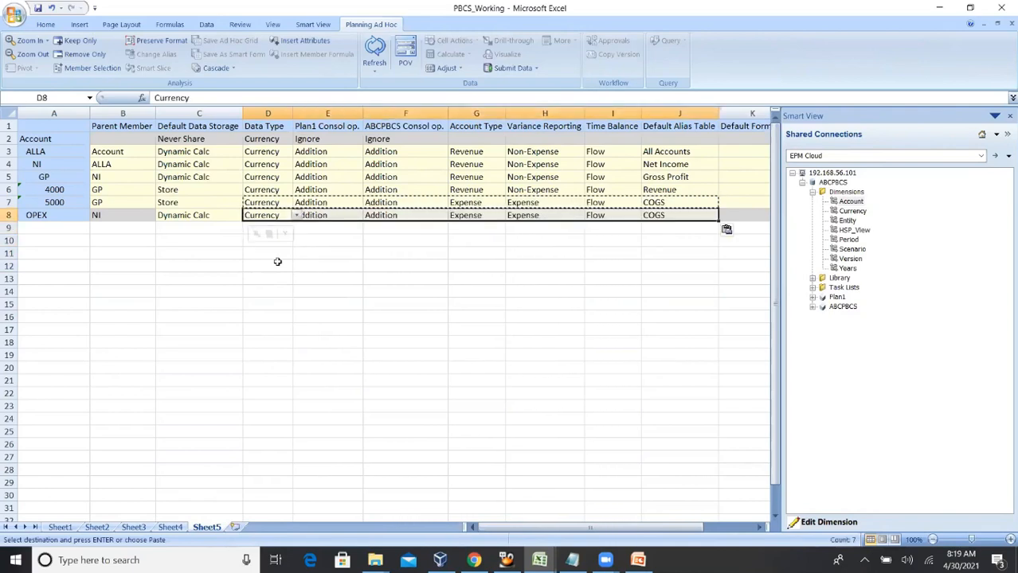
Replace the default alias in the OPEX row with Operating Expenses.
{"action": "left_click", "coordinate": [677, 215]}
{"action": "left_click", "coordinate": [175, 98]}
{"action": "double_click", "coordinate": [167, 97]}
{"action": "type", "text": "Ope"}
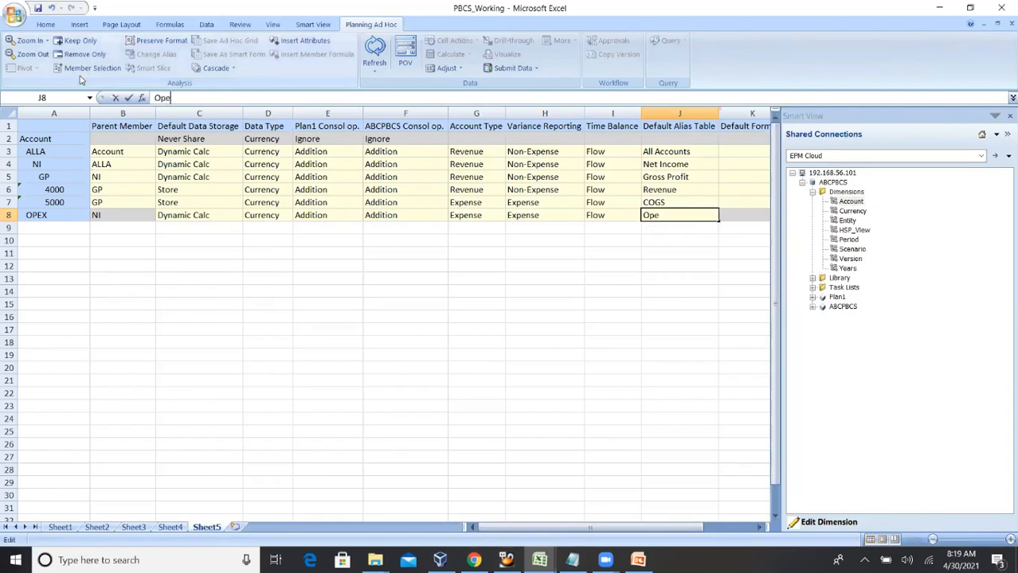
{"action": "type", "text": "rating Expens"}
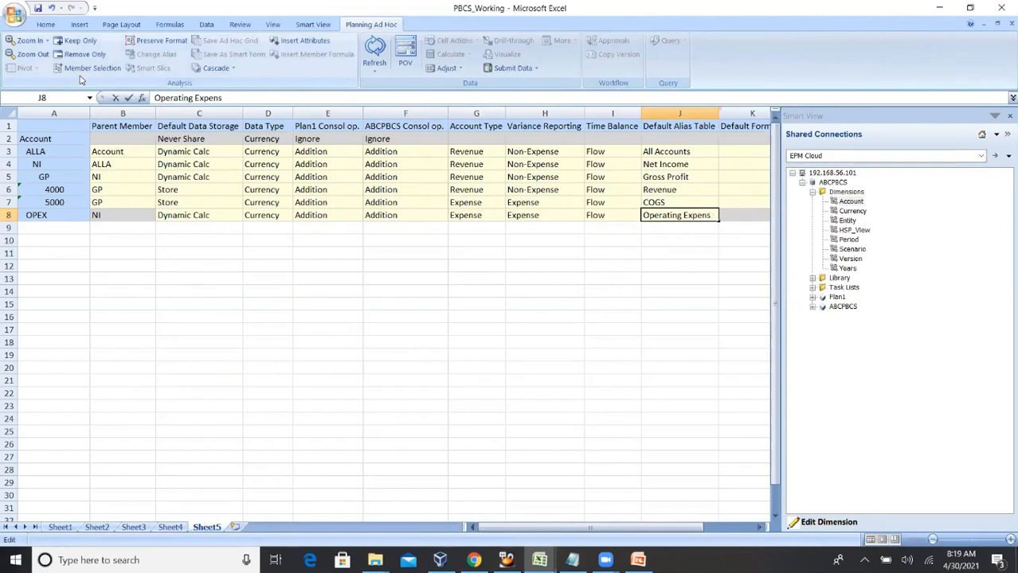
{"action": "type", "text": "es"}
{"action": "key", "text": "Return"}
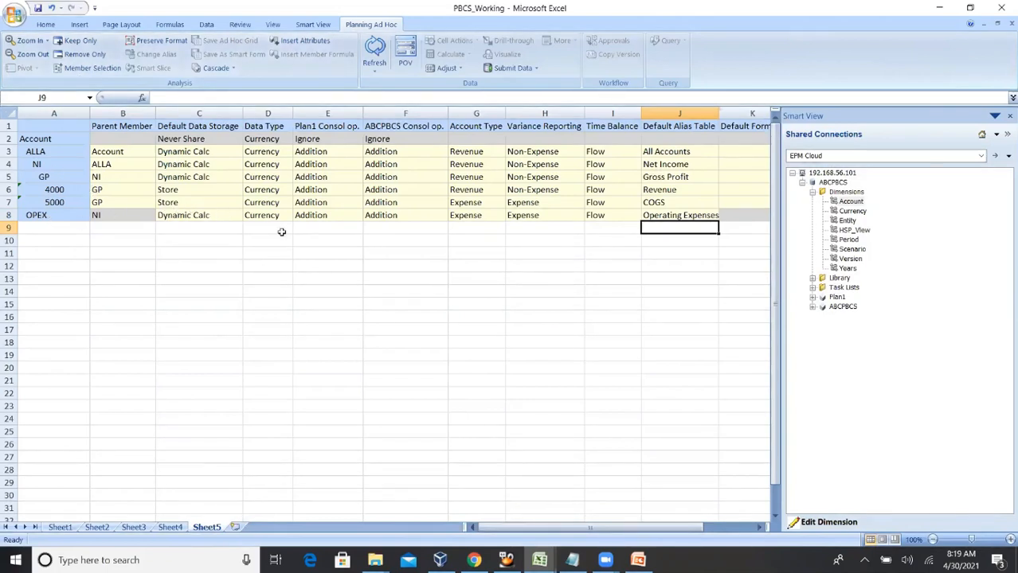
Review the OPEX row's properties cell by cell and submit the new member to the Account dimension.
{"action": "left_click", "coordinate": [47, 216]}
{"action": "left_click", "coordinate": [111, 216]}
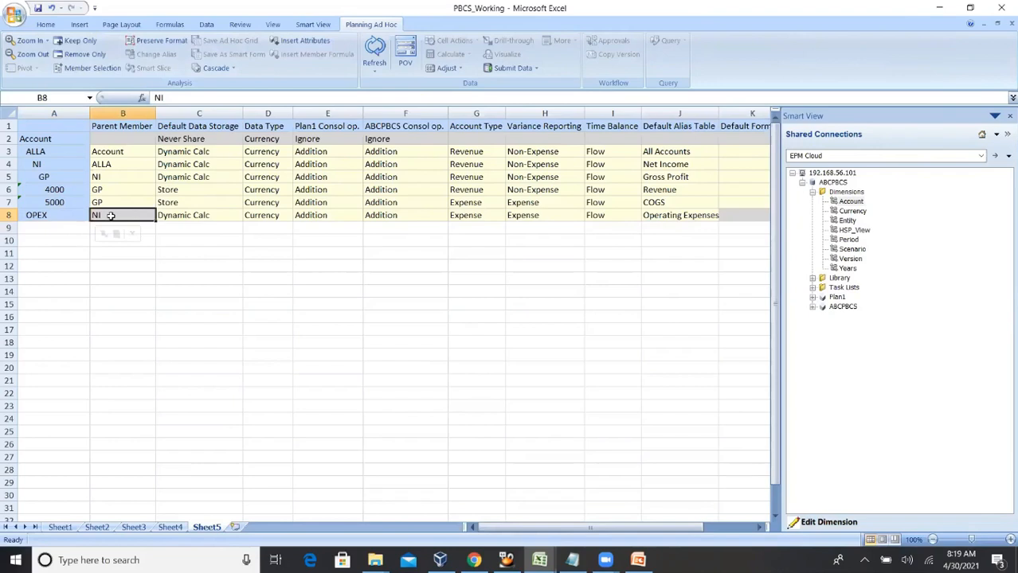
{"action": "left_click", "coordinate": [180, 215]}
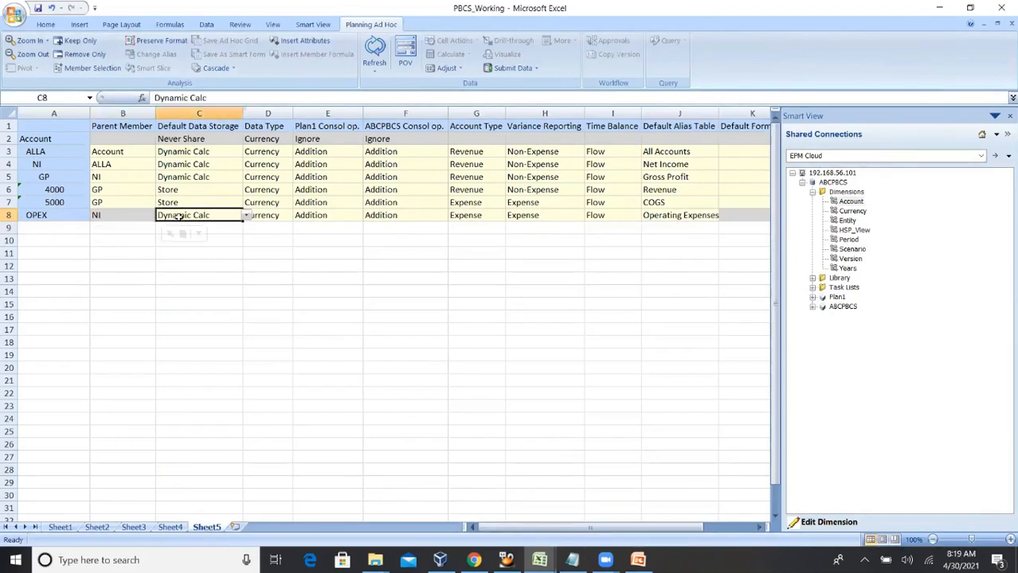
{"action": "left_click", "coordinate": [267, 213]}
{"action": "left_click", "coordinate": [339, 215]}
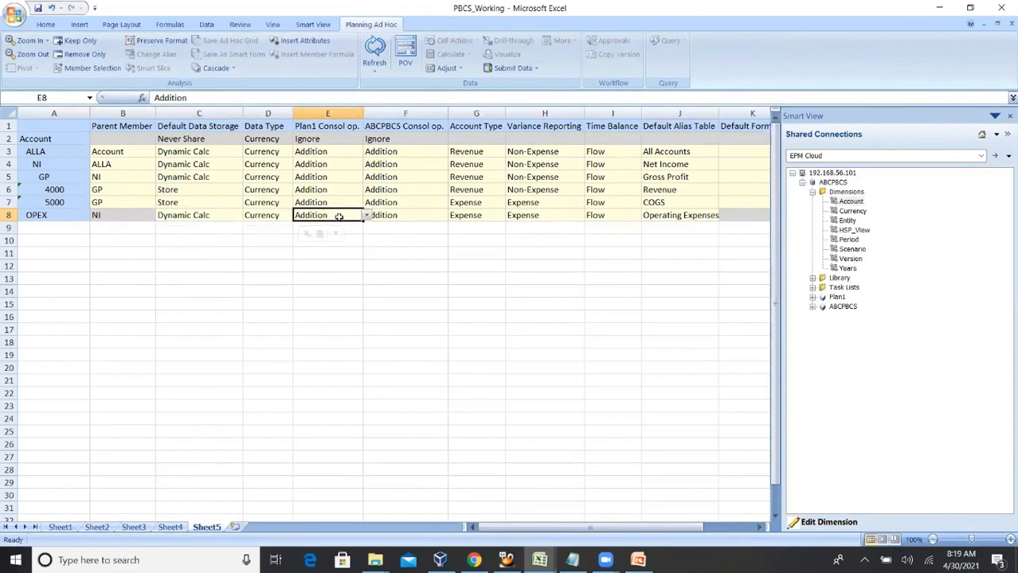
{"action": "left_click", "coordinate": [402, 218]}
{"action": "left_click", "coordinate": [492, 219]}
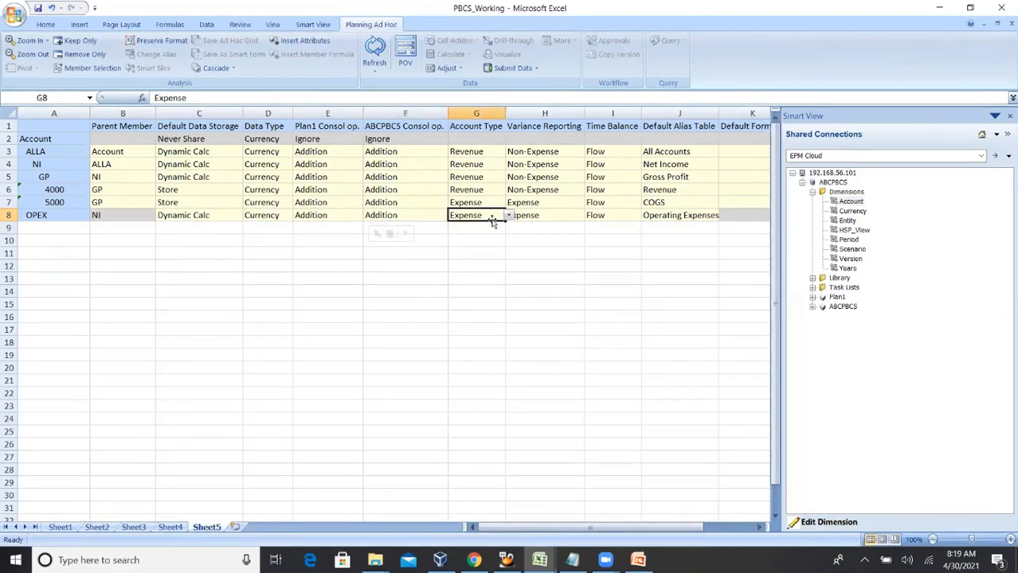
{"action": "left_click", "coordinate": [557, 219]}
{"action": "left_click", "coordinate": [605, 219]}
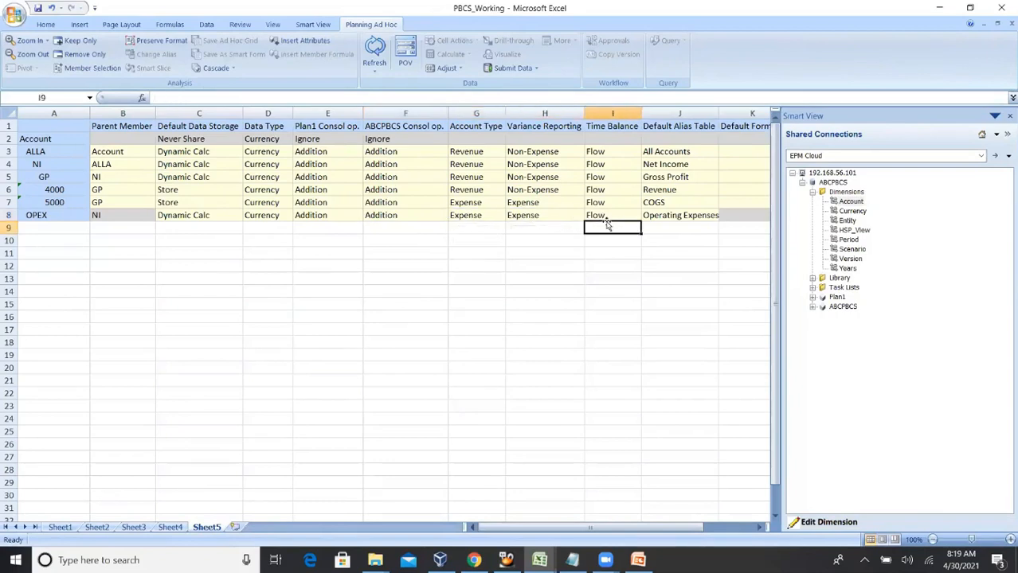
{"action": "left_click", "coordinate": [681, 212]}
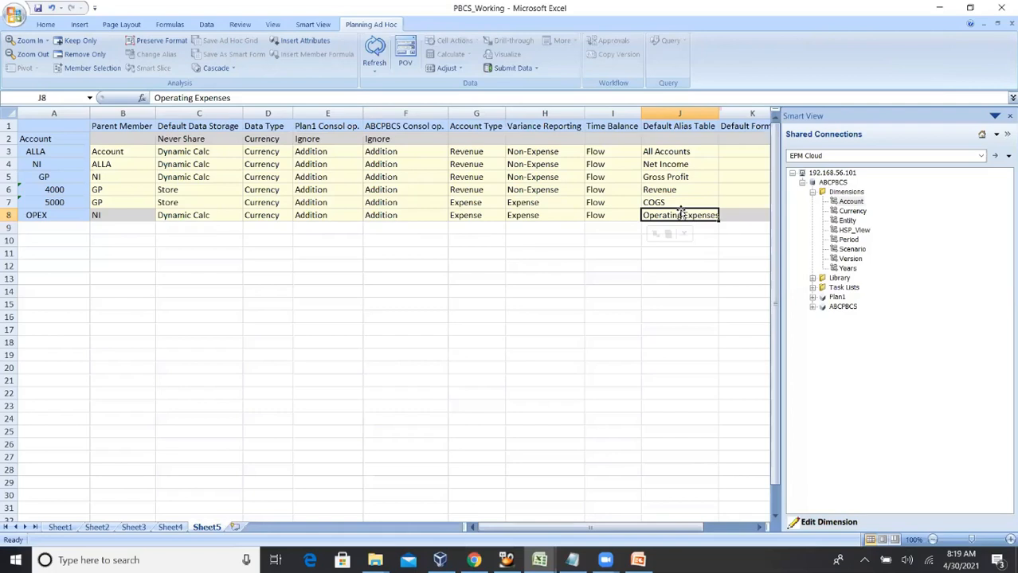
{"action": "left_click", "coordinate": [507, 71]}
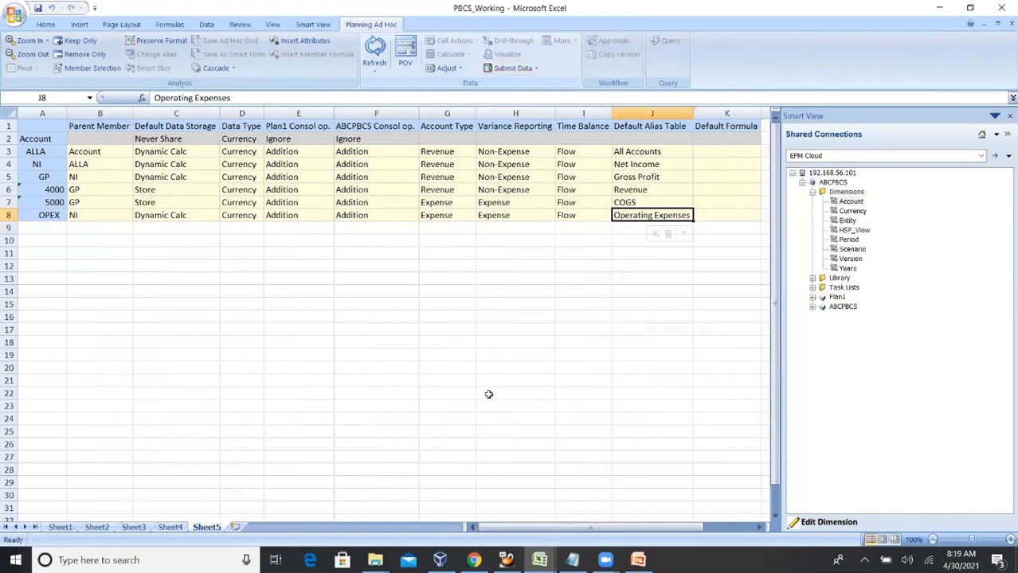
Switch to Chrome and reload the NI branch of the Account dimension in EPM Cloud to check for OPEX.
{"action": "left_click", "coordinate": [474, 560]}
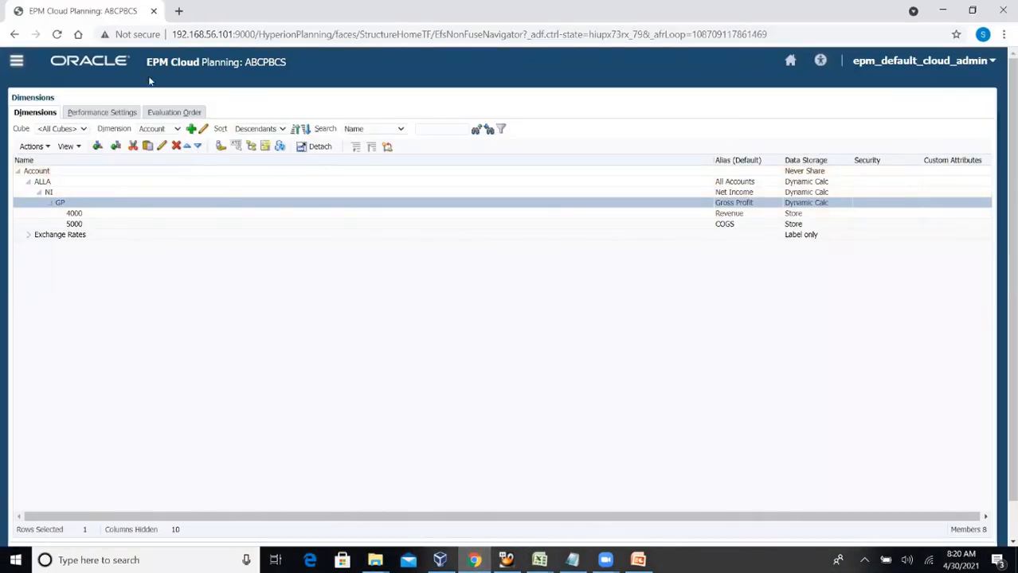
{"action": "left_click", "coordinate": [38, 192]}
{"action": "left_click", "coordinate": [38, 193]}
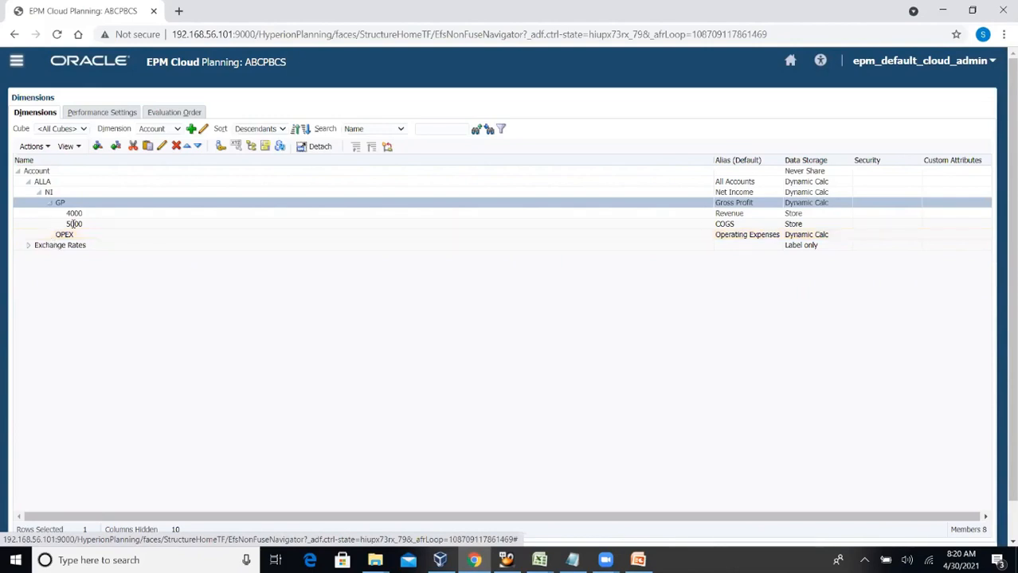
{"action": "left_click", "coordinate": [944, 10]}
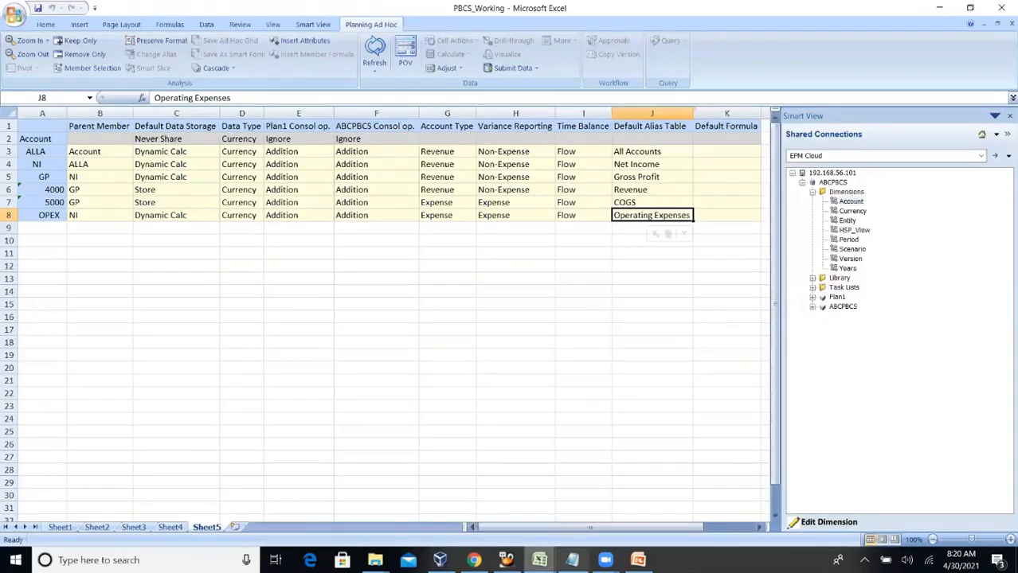
Copy accounts 6000 and 7000 from the Dimensions workbook into the member column below OPEX in PBCS_Working.
{"action": "mouse_move", "coordinate": [539, 559]}
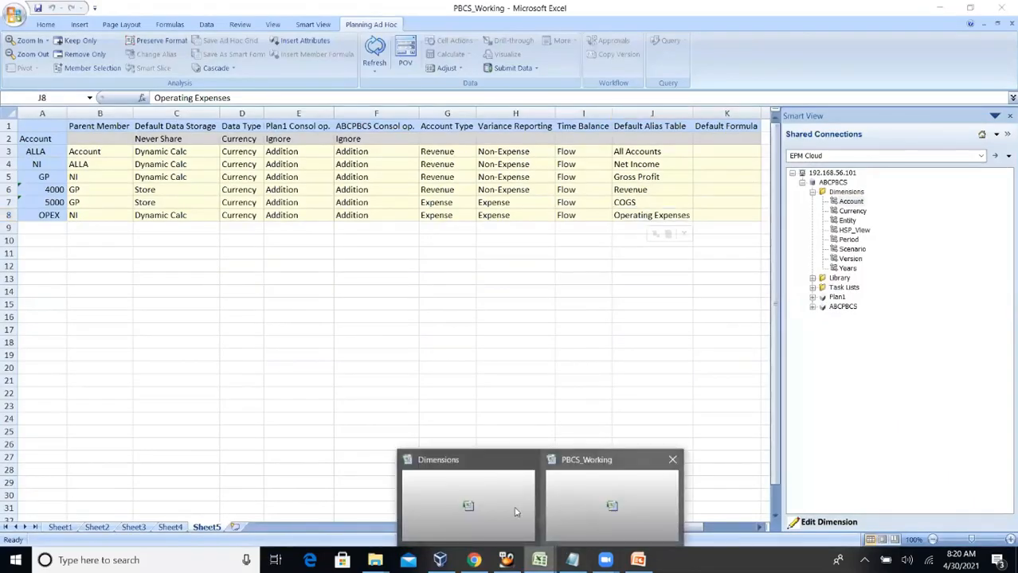
{"action": "left_click", "coordinate": [481, 504]}
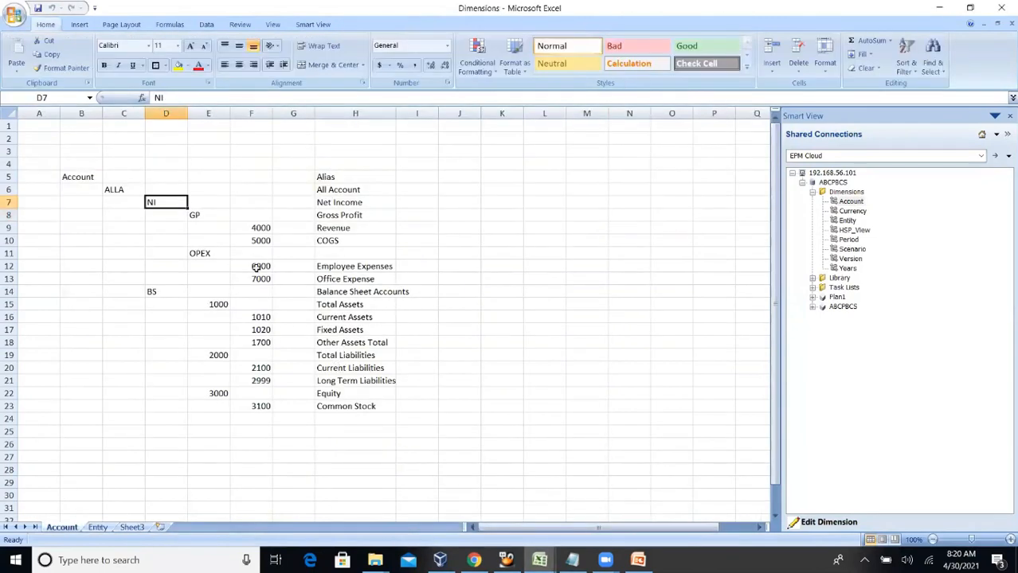
{"action": "left_click_drag", "start_coordinate": [256, 269], "coordinate": [256, 278]}
{"action": "key", "text": "ctrl+c"}
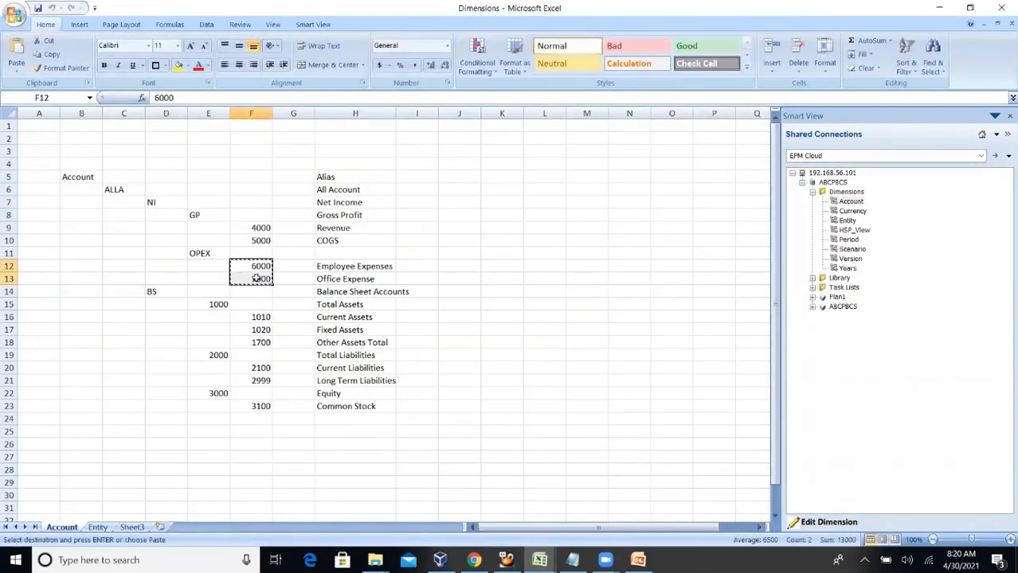
{"action": "left_click", "coordinate": [938, 7]}
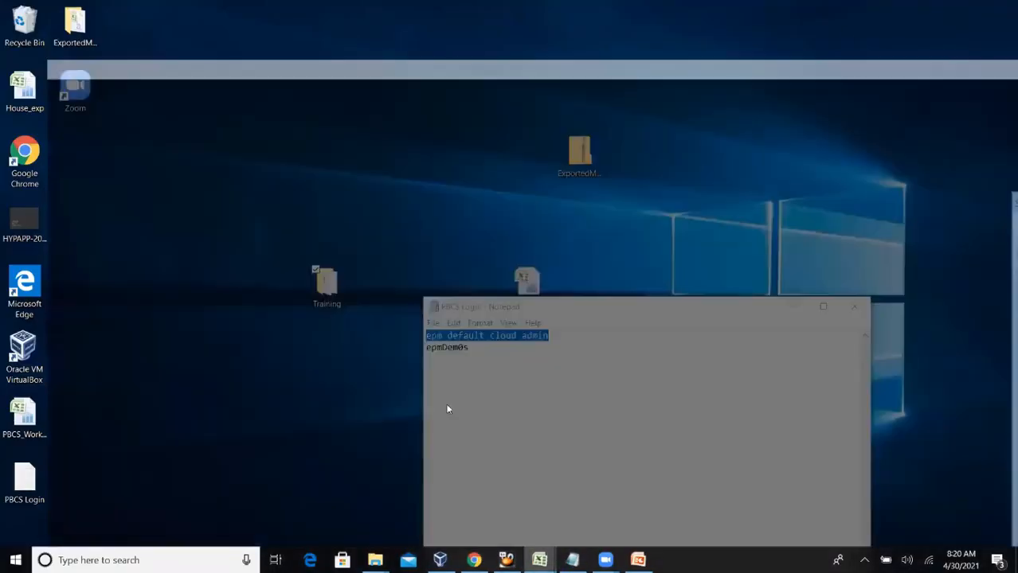
{"action": "left_click", "coordinate": [656, 488]}
{"action": "left_click", "coordinate": [54, 228]}
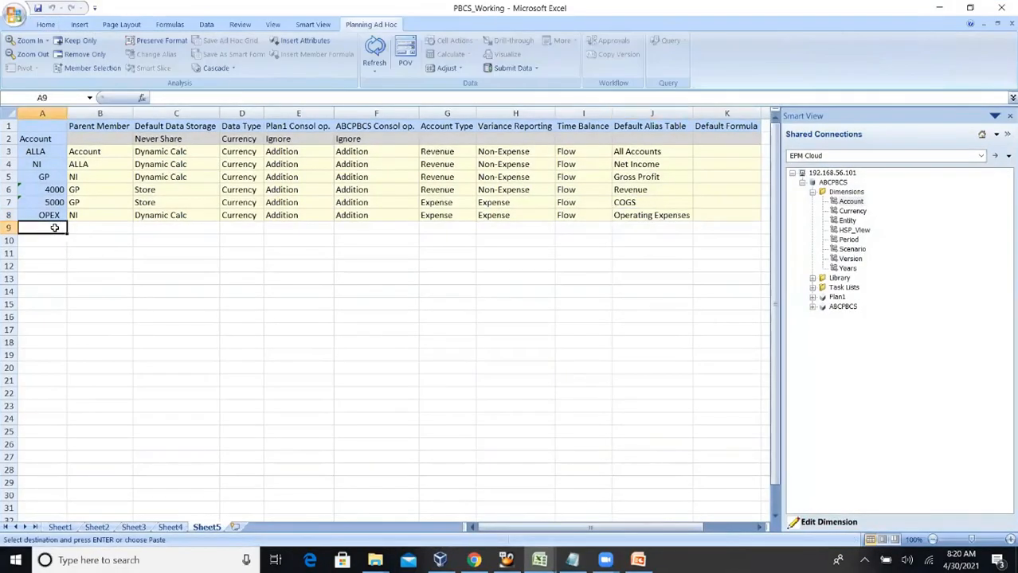
{"action": "key", "text": "ctrl+v"}
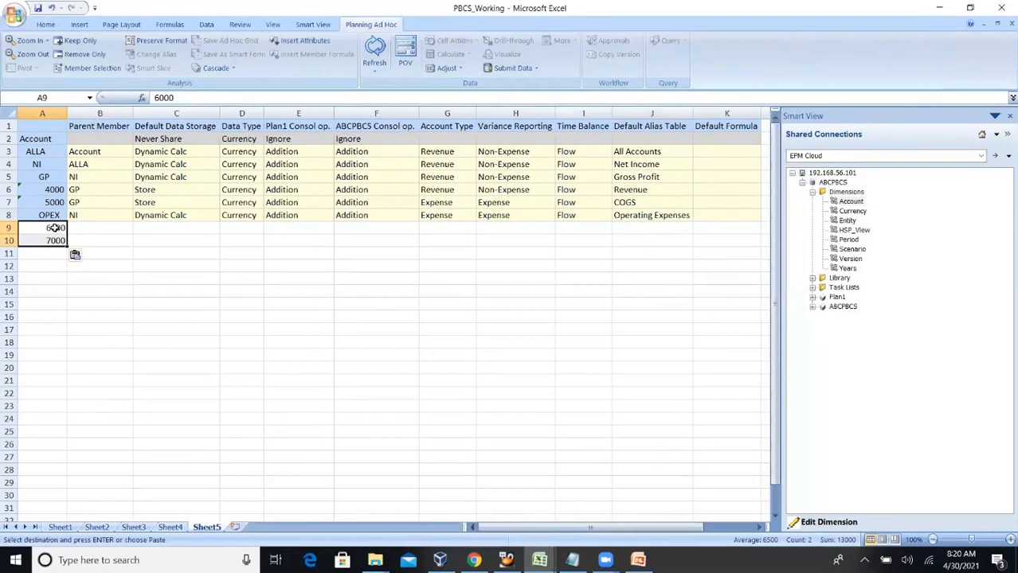
Set the parent member of accounts 6000 and 7000 to OPEX by copying the OPEX member name.
{"action": "left_click", "coordinate": [47, 213]}
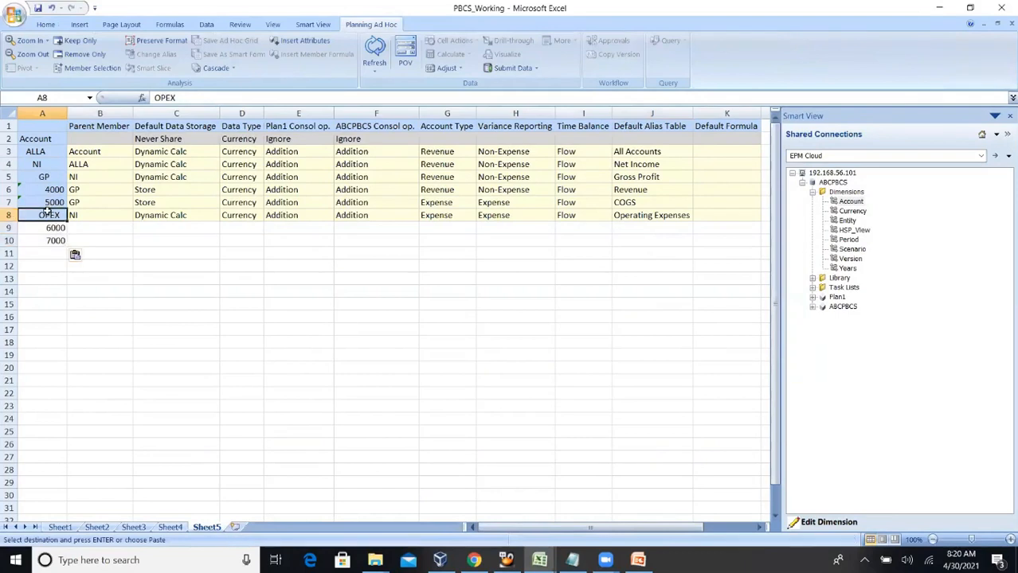
{"action": "key", "text": "ctrl+c"}
{"action": "left_click", "coordinate": [102, 230]}
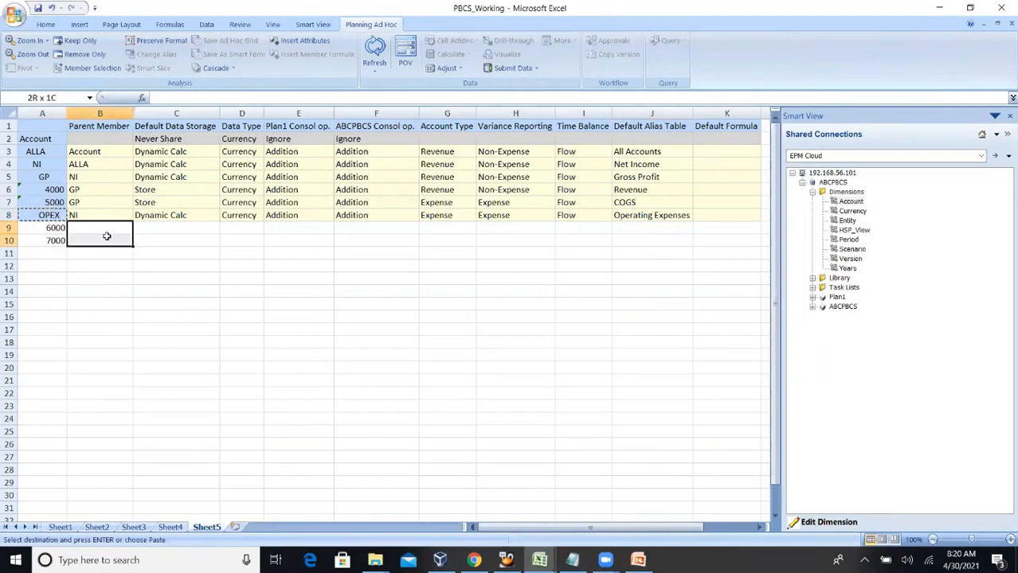
{"action": "key", "text": "Return"}
{"action": "left_click", "coordinate": [99, 238]}
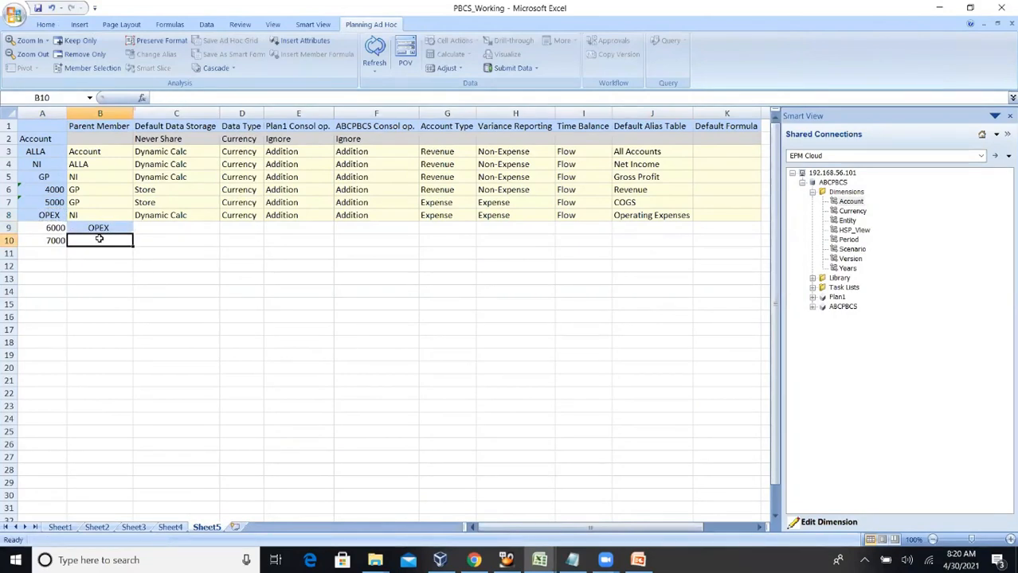
{"action": "key", "text": "ctrl+d"}
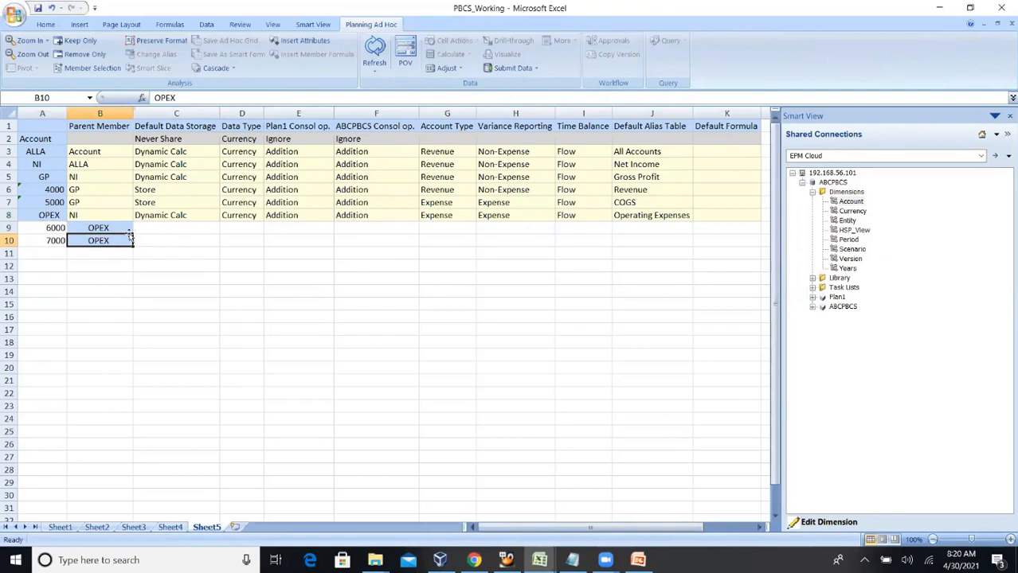
Set the default data storage of accounts 6000 and 7000 to Store, copied from member 4000.
{"action": "left_click_drag", "start_coordinate": [49, 229], "coordinate": [107, 241]}
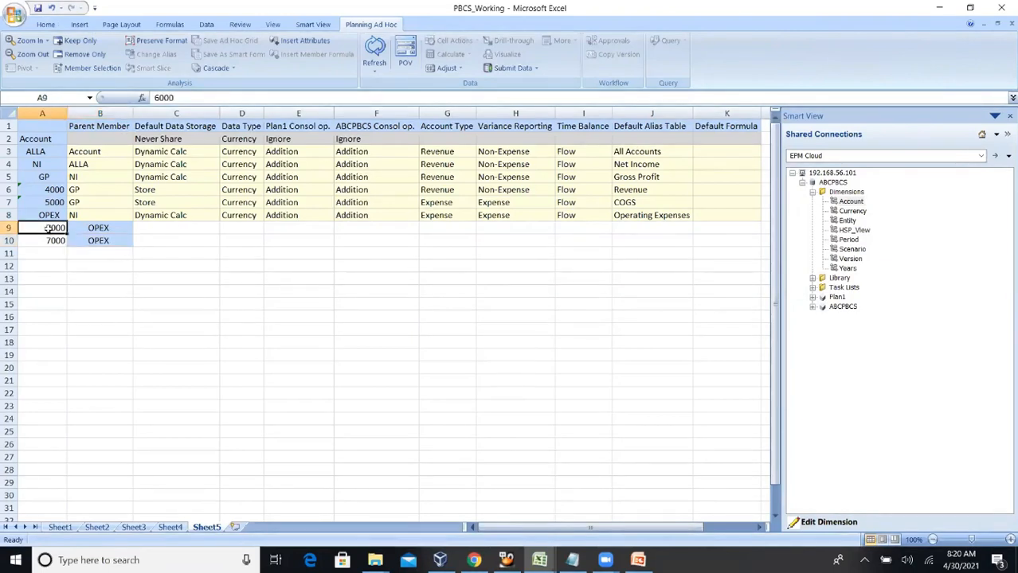
{"action": "left_click", "coordinate": [141, 191]}
{"action": "key", "text": "ctrl+c"}
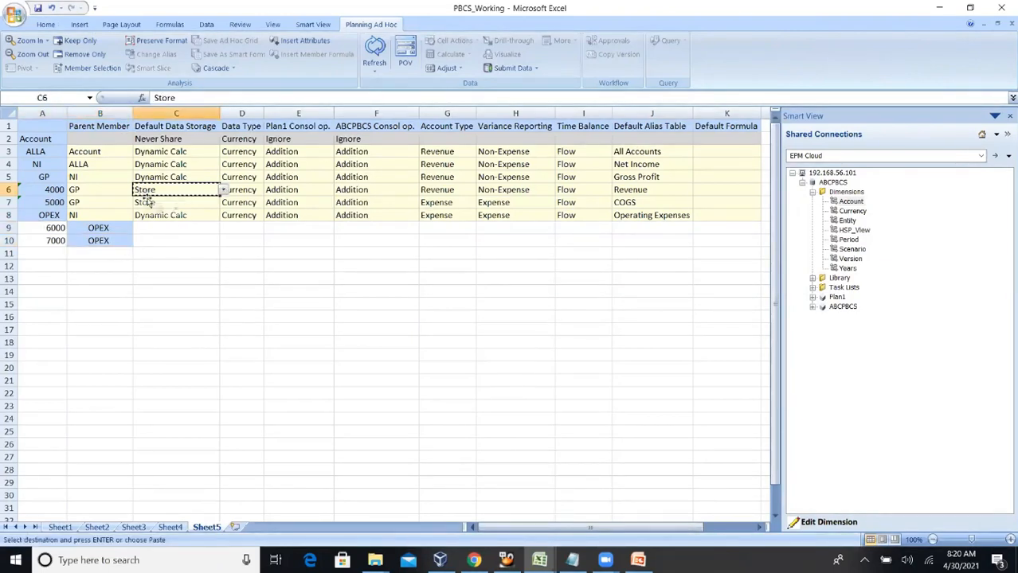
{"action": "left_click", "coordinate": [167, 228]}
{"action": "key", "text": "ctrl+v"}
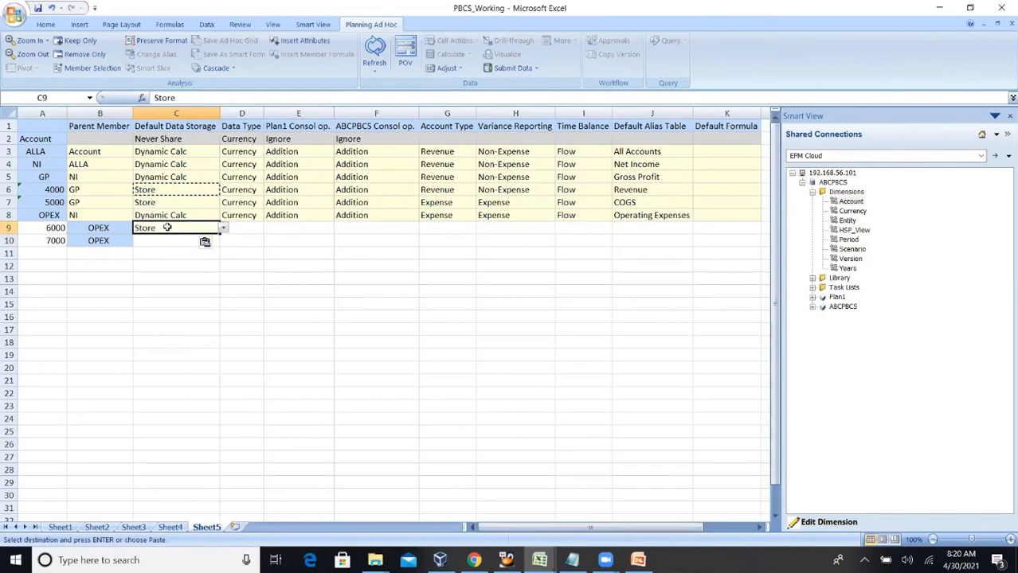
{"action": "key", "text": "Down"}
{"action": "key", "text": "Return"}
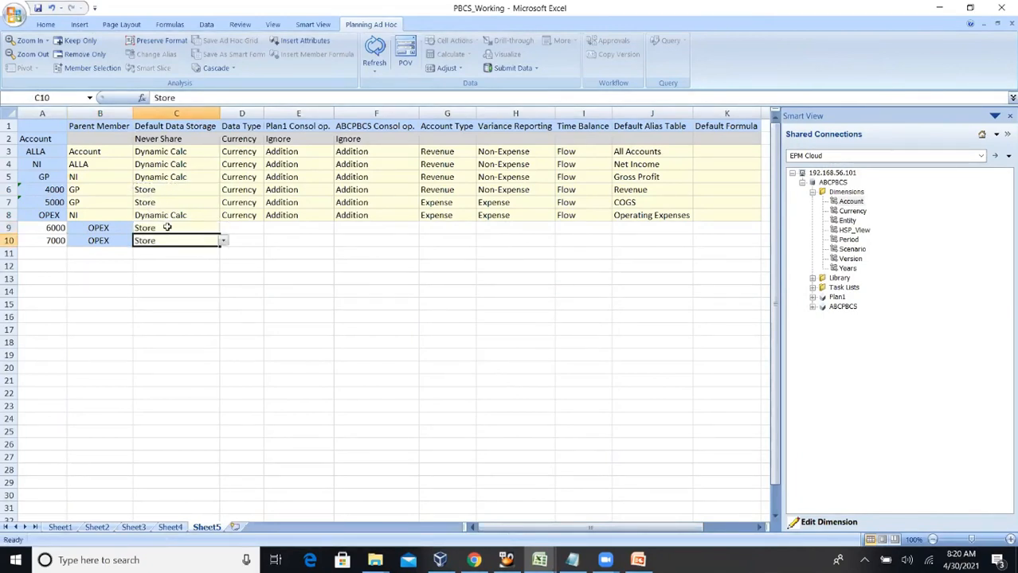
Copy OPEX's properties from Data Type through Time Balance into the 6000 and 7000 rows.
{"action": "left_click", "coordinate": [250, 216]}
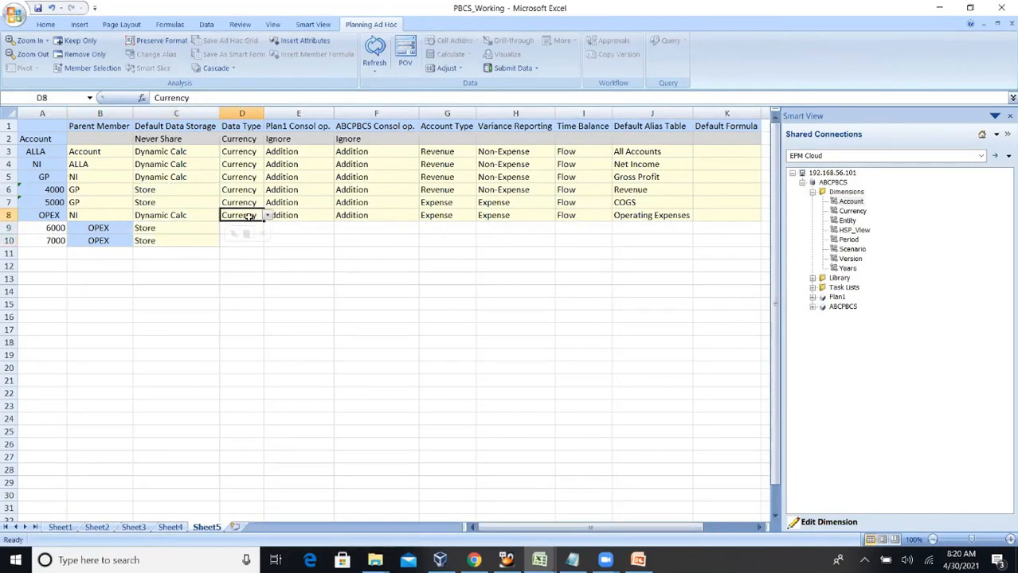
{"action": "key", "text": "shift+Right"}
{"action": "key", "text": "shift+Right"}
{"action": "key", "text": "shift+Right"}
{"action": "key", "text": "shift+Right"}
{"action": "key", "text": "shift+Right"}
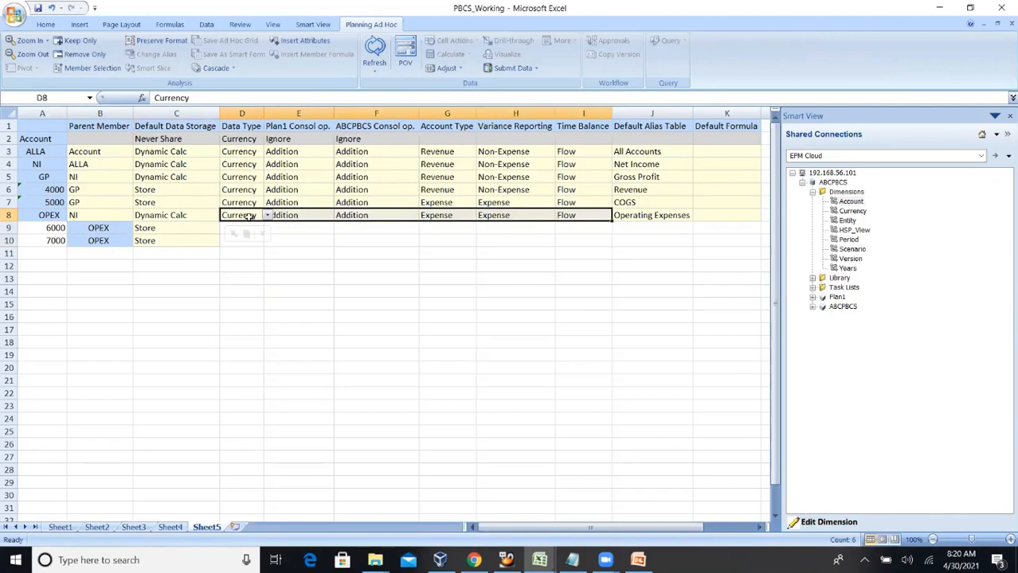
{"action": "key", "text": "ctrl+c"}
{"action": "key", "text": "Down"}
{"action": "key", "text": "ctrl+v"}
{"action": "key", "text": "Down"}
{"action": "key", "text": "ctrl+v"}
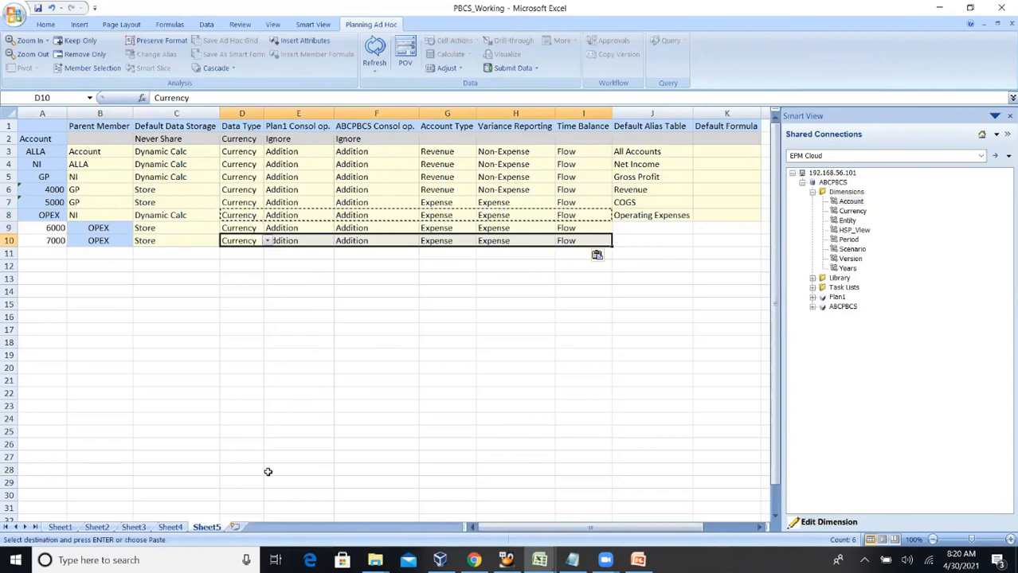
Copy the aliases Employee Expenses and Office Expense from the Dimensions workbook into the 6000 and 7000 rows, and submit both members.
{"action": "mouse_move", "coordinate": [539, 560]}
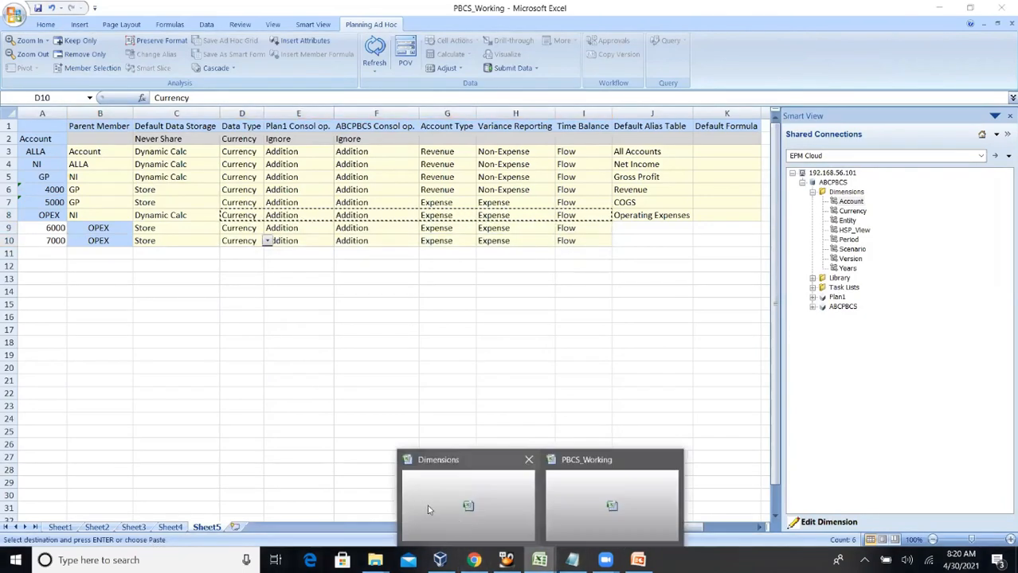
{"action": "left_click", "coordinate": [426, 511]}
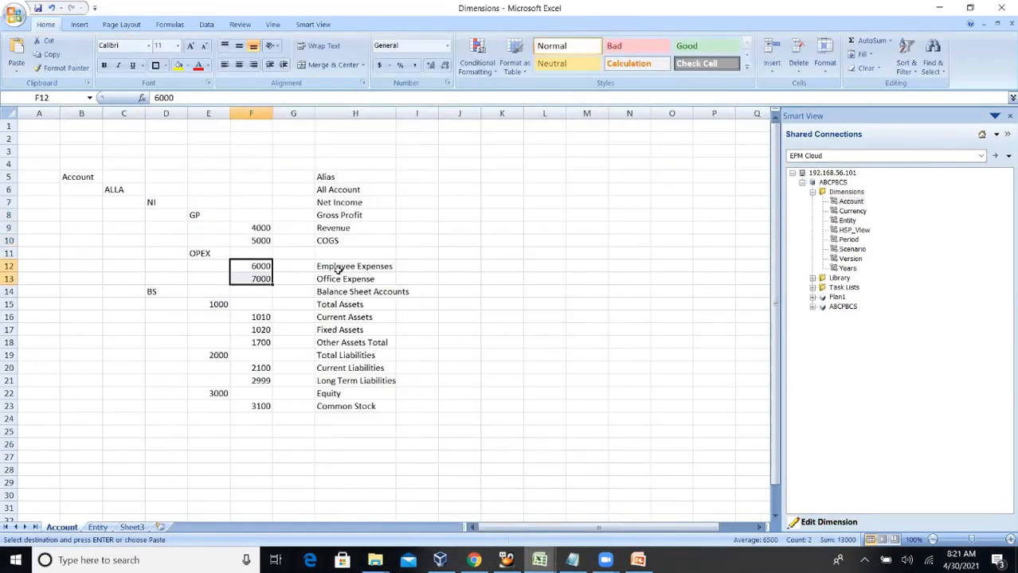
{"action": "left_click", "coordinate": [332, 268]}
{"action": "left_click_drag", "start_coordinate": [333, 268], "coordinate": [334, 279]}
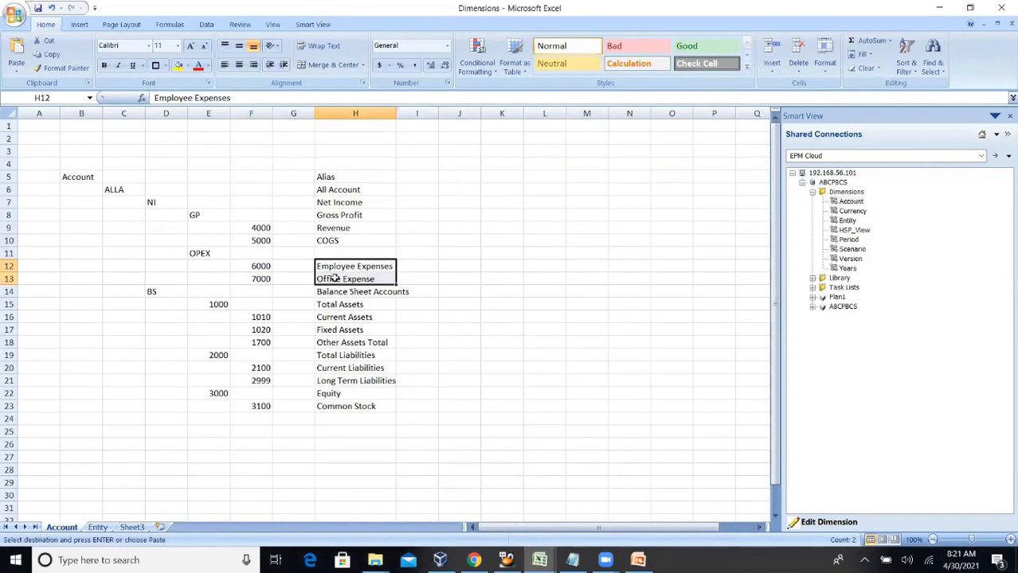
{"action": "left_click", "coordinate": [603, 559]}
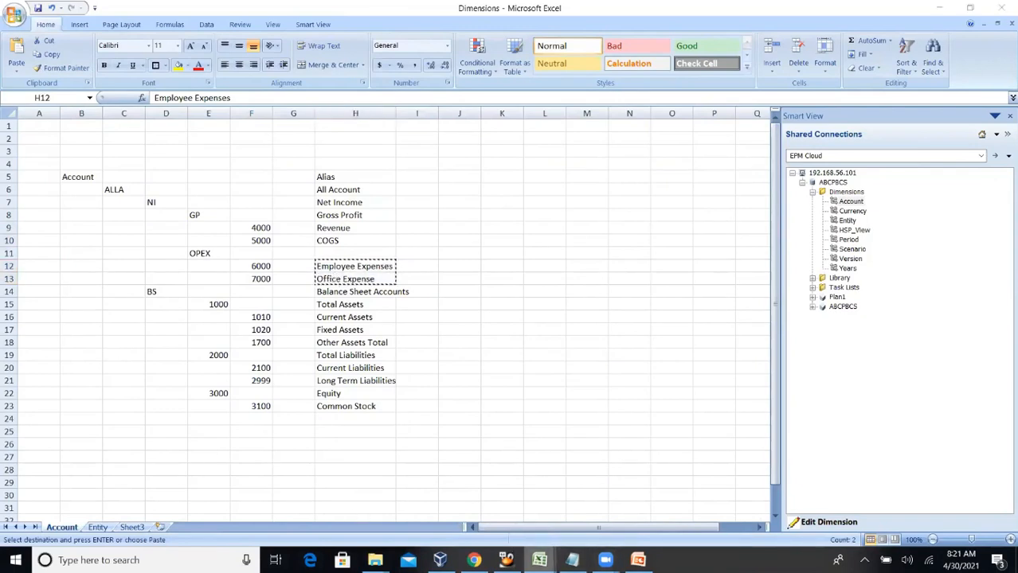
{"action": "left_click", "coordinate": [607, 473]}
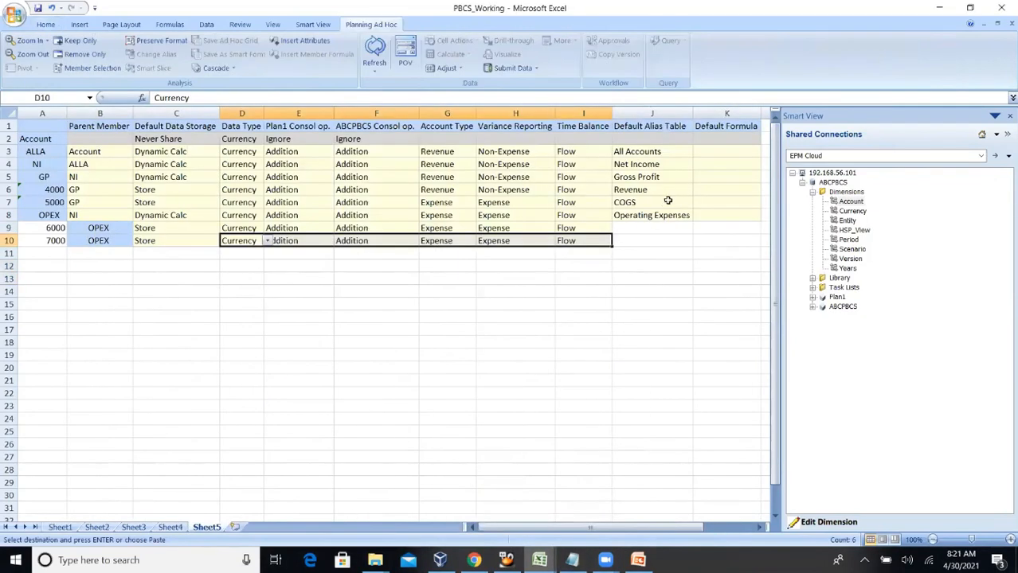
{"action": "left_click", "coordinate": [649, 226]}
{"action": "key", "text": "ctrl+v"}
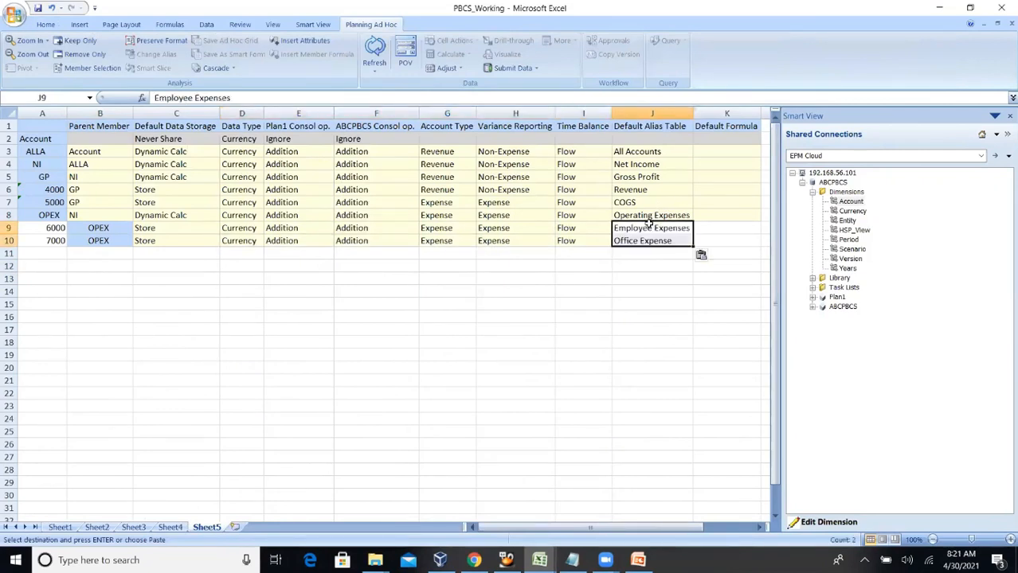
{"action": "left_click", "coordinate": [619, 281]}
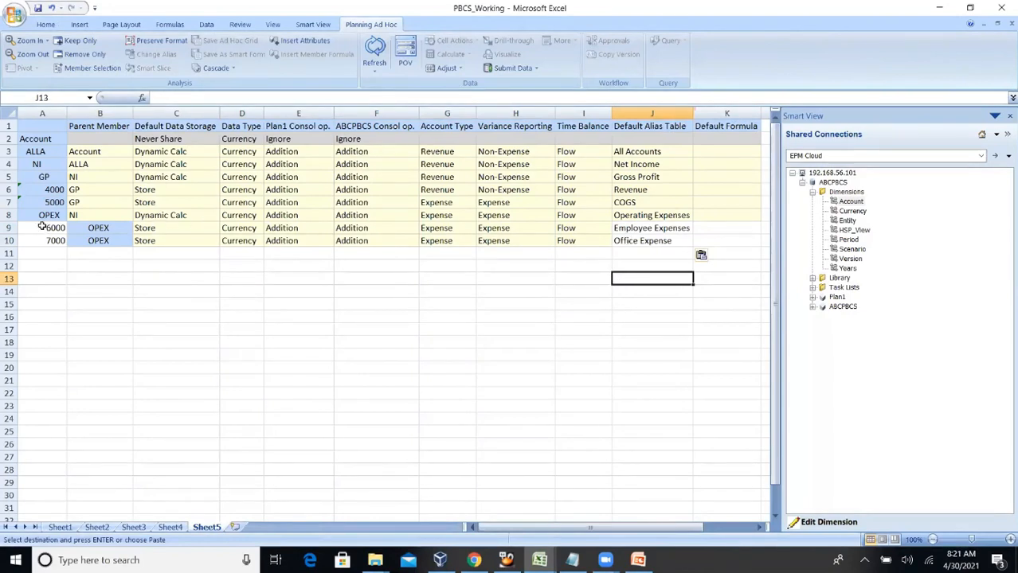
{"action": "left_click", "coordinate": [507, 70]}
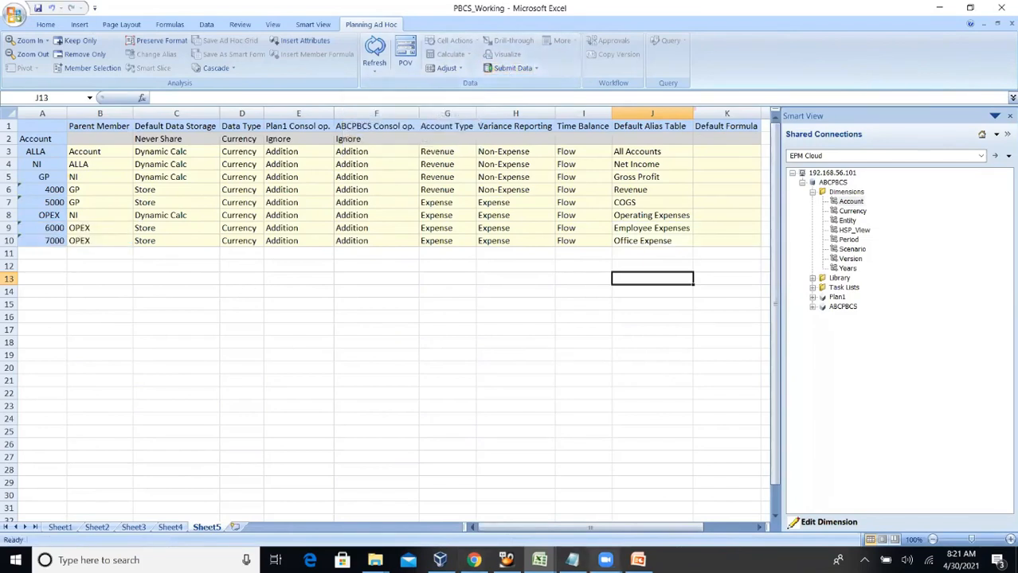
Switch to Chrome and reload the NI branch of the Account dimension to check the children of OPEX.
{"action": "left_click", "coordinate": [473, 559]}
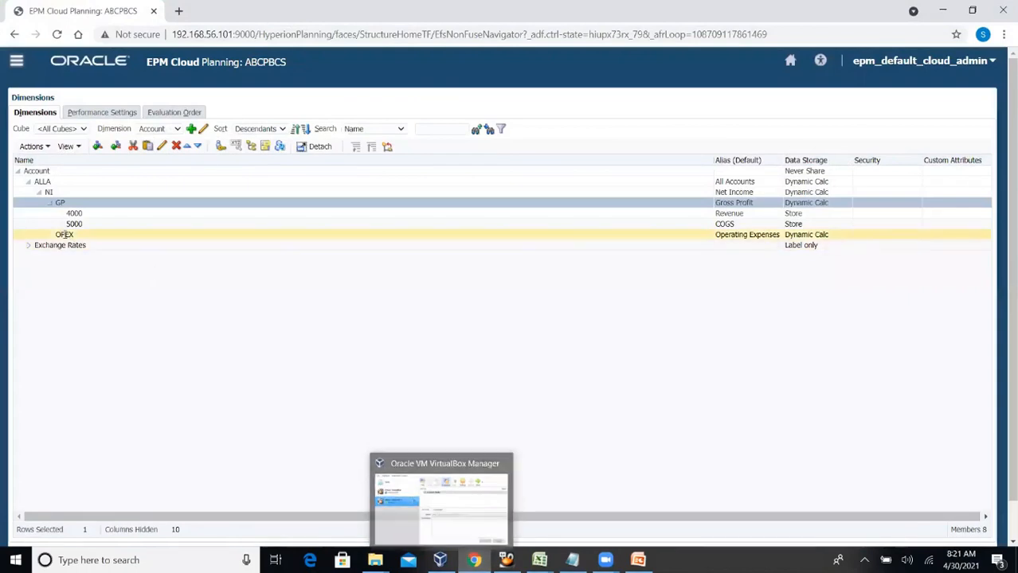
{"action": "left_click", "coordinate": [39, 193]}
{"action": "left_click", "coordinate": [39, 193]}
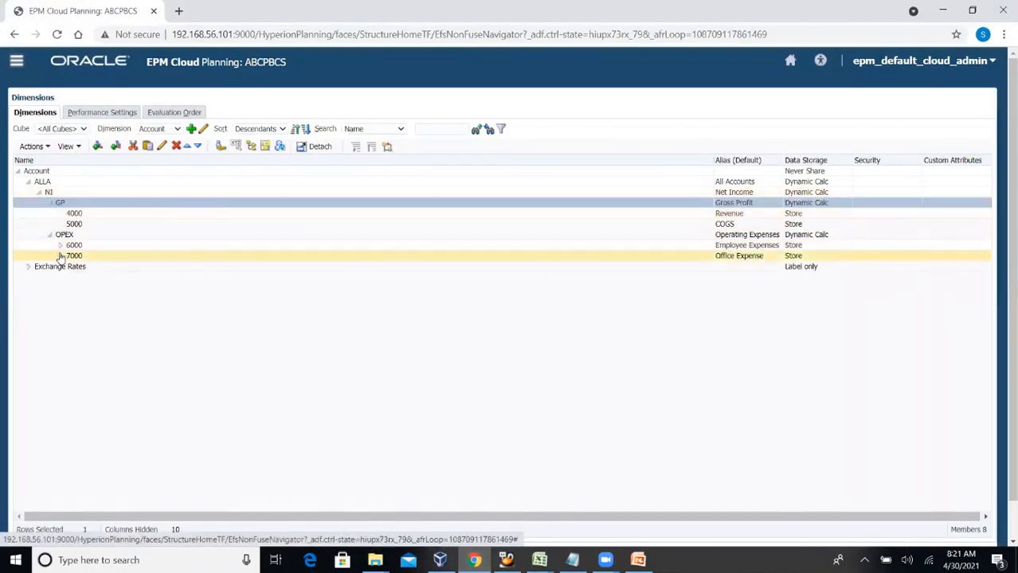
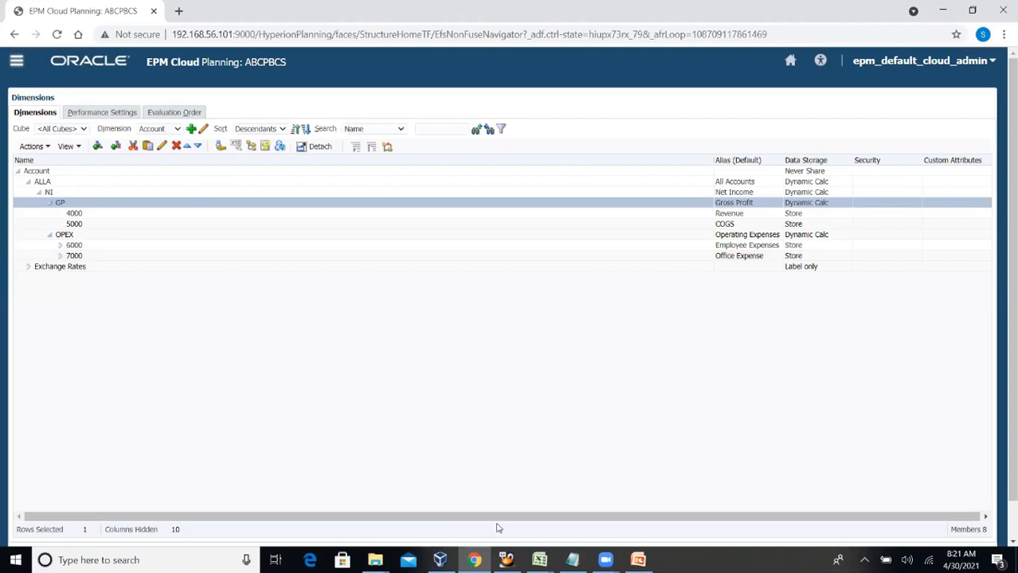
Return to PBCS_Working in Excel and extend the account number series from 6000 and 7000 down the member column to 228000 in row 231.
{"action": "left_click", "coordinate": [539, 560]}
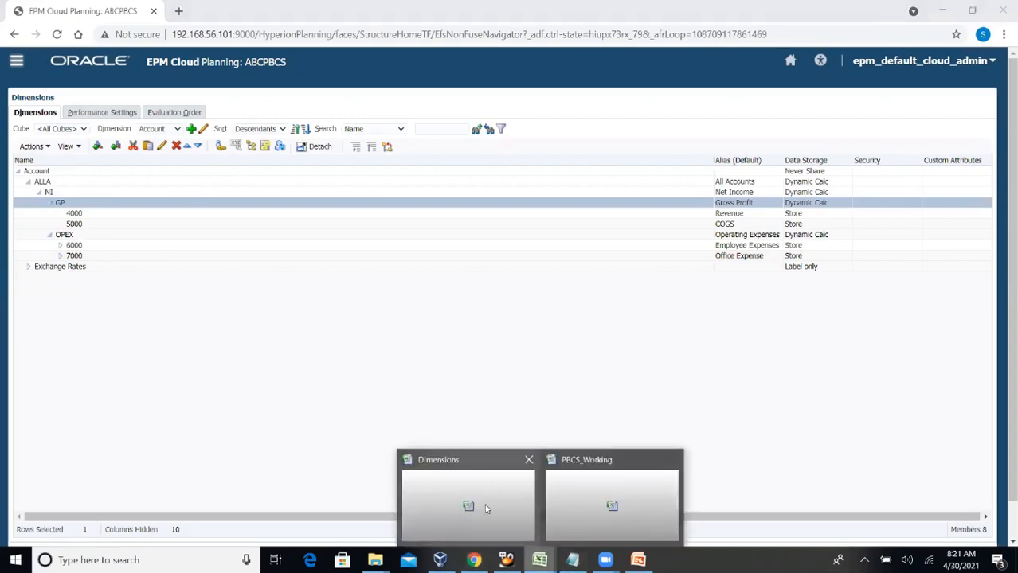
{"action": "left_click", "coordinate": [484, 504]}
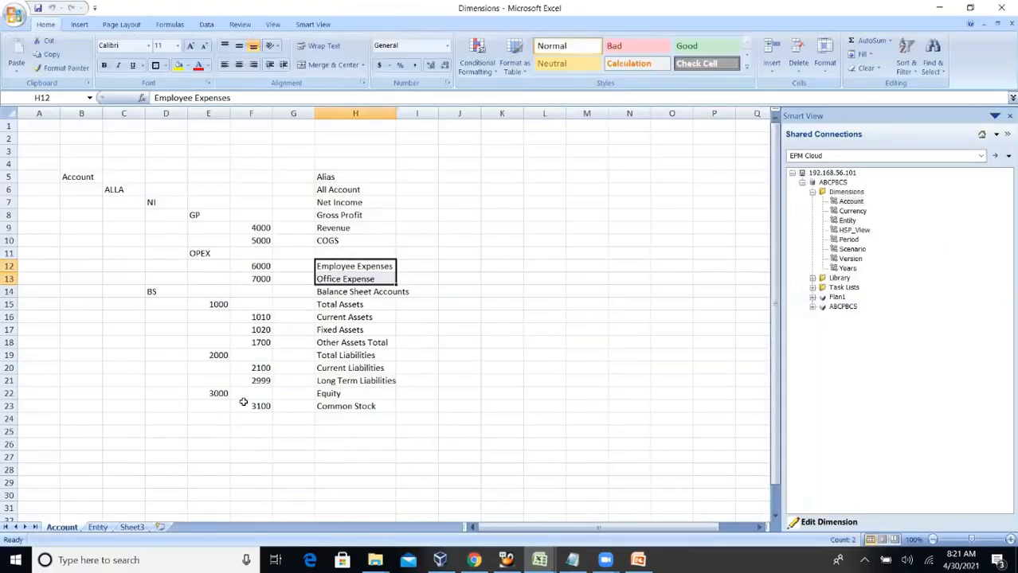
{"action": "left_click", "coordinate": [539, 560]}
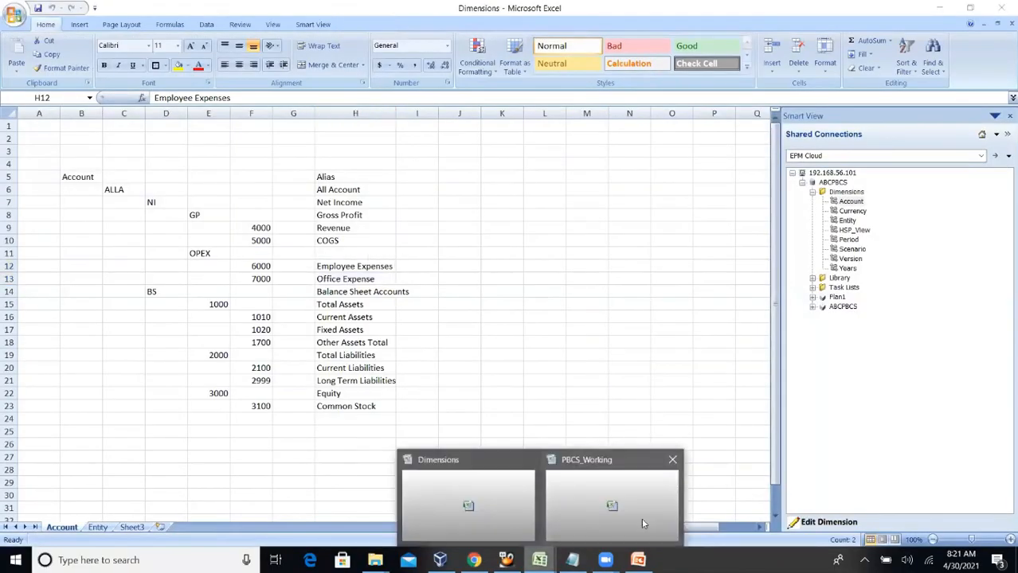
{"action": "left_click", "coordinate": [640, 520]}
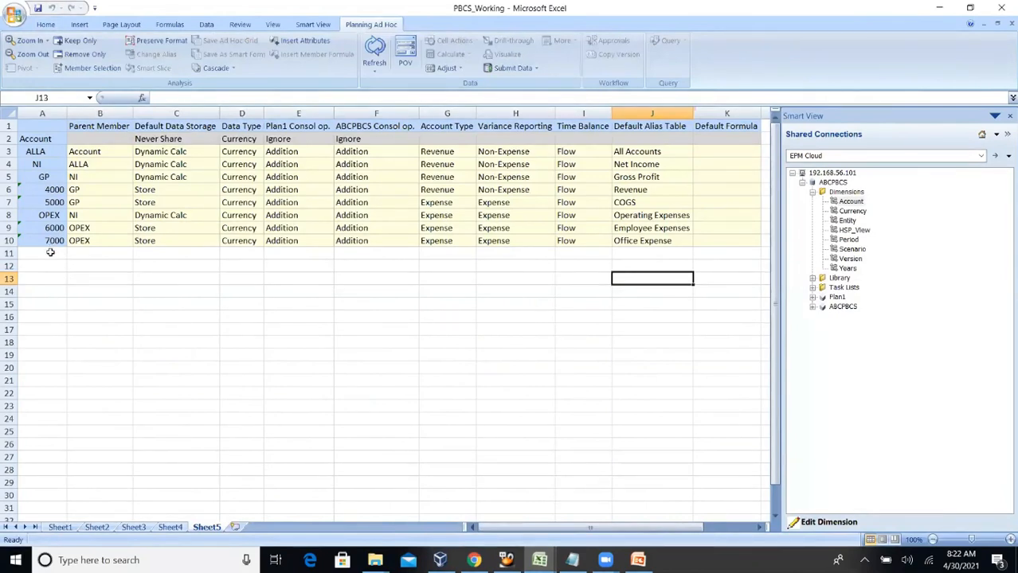
{"action": "left_click", "coordinate": [50, 227]}
{"action": "left_click_drag", "start_coordinate": [51, 228], "coordinate": [73, 508]}
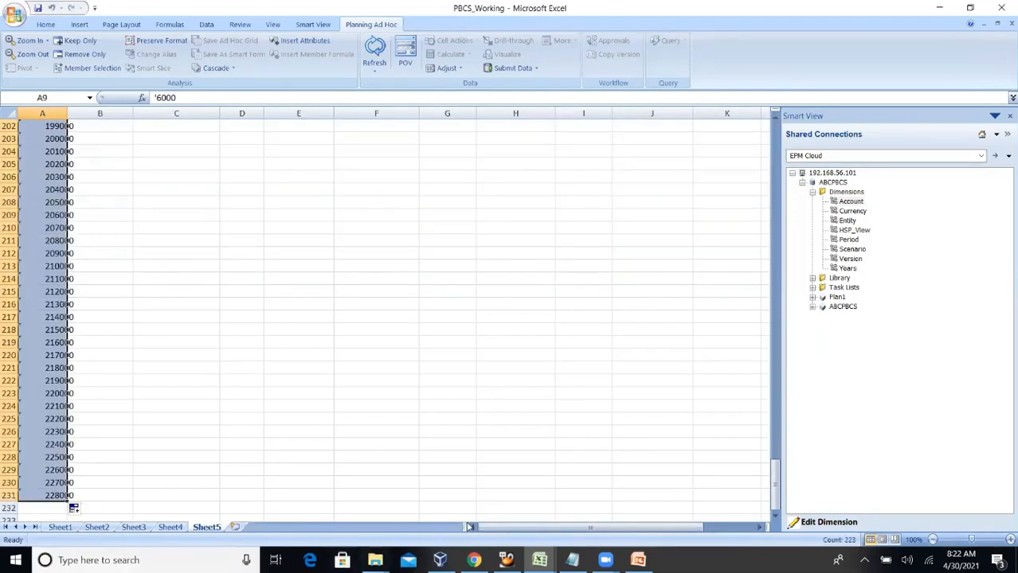
{"action": "left_click_drag", "start_coordinate": [774, 468], "coordinate": [779, 136]}
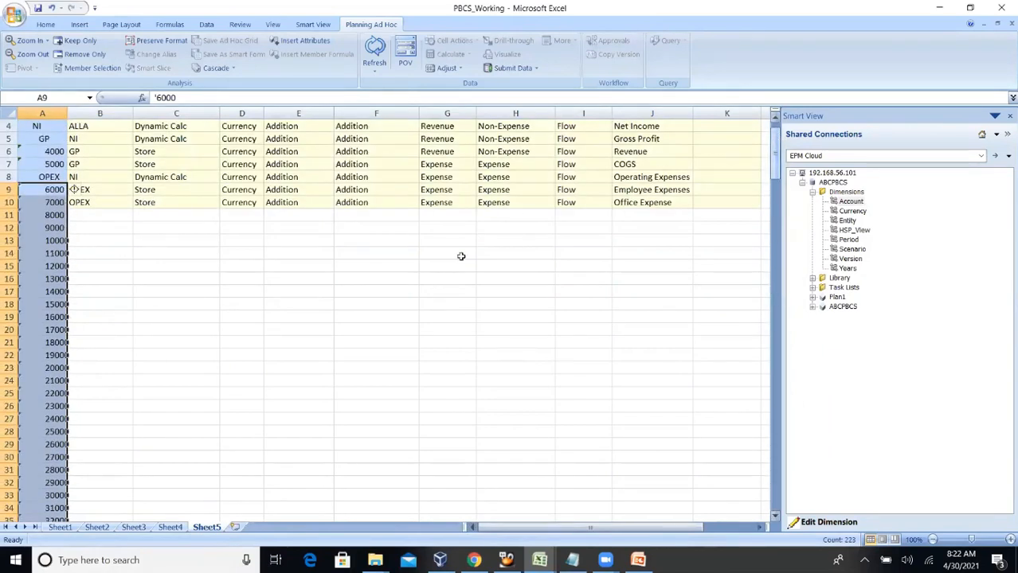
{"action": "left_click", "coordinate": [58, 215]}
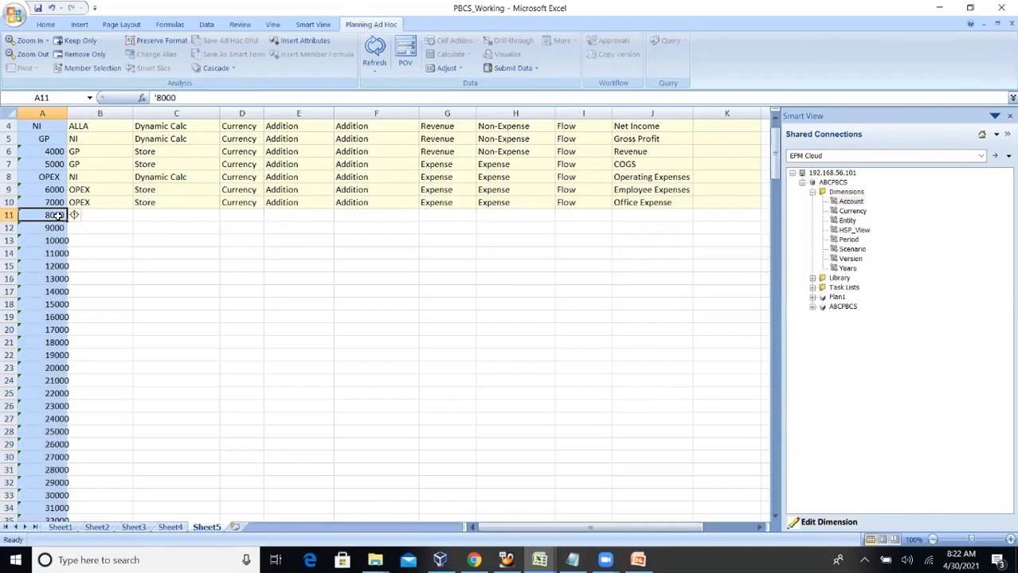
Undo the bulk account number series filled below member 7000.
{"action": "key", "text": "XF86AudioLowerVolume"}
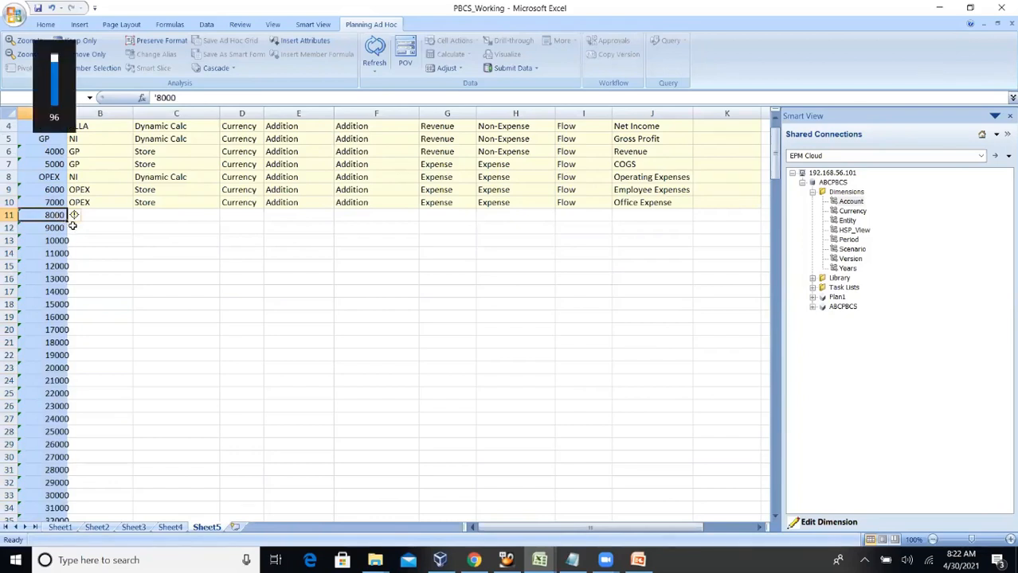
{"action": "key", "text": "ctrl+shift+Down"}
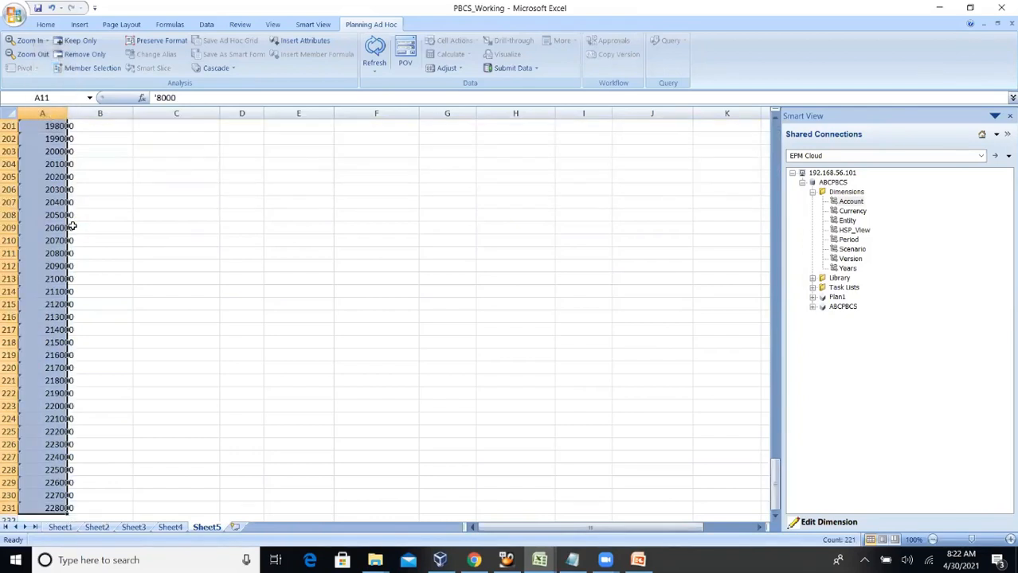
{"action": "key", "text": "ctrl+z"}
{"action": "left_click", "coordinate": [293, 353]}
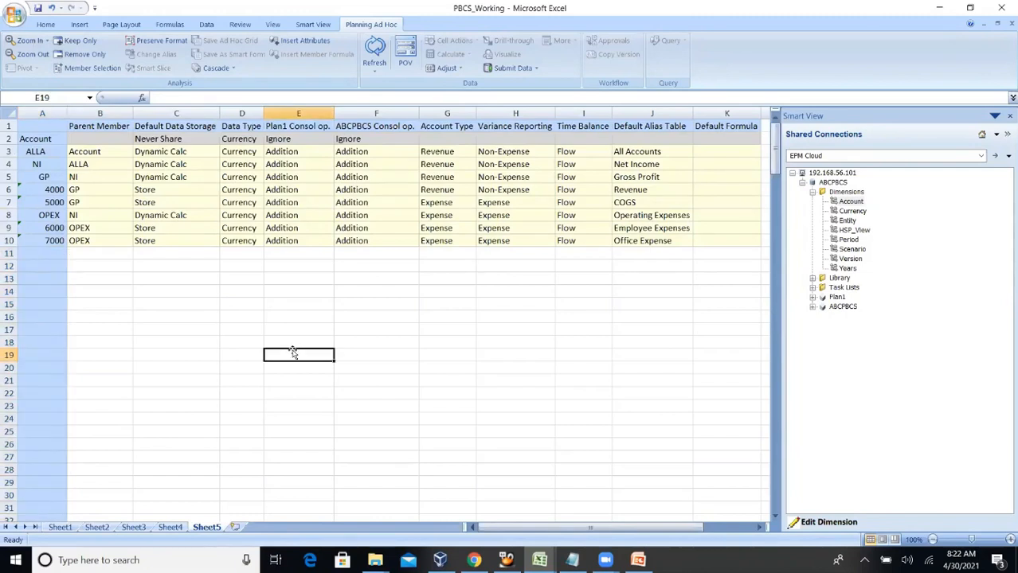
{"action": "left_click", "coordinate": [236, 292]}
Switch to Chrome, collapse NI, and start a sibling member of GP named BS with the alias Balance Sheet.
{"action": "left_click", "coordinate": [938, 13]}
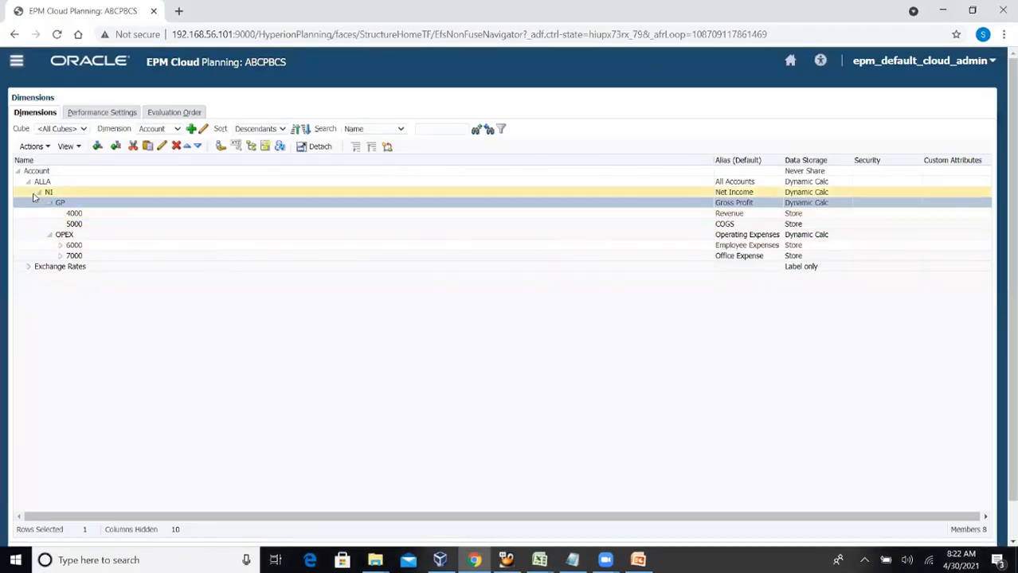
{"action": "left_click", "coordinate": [37, 194]}
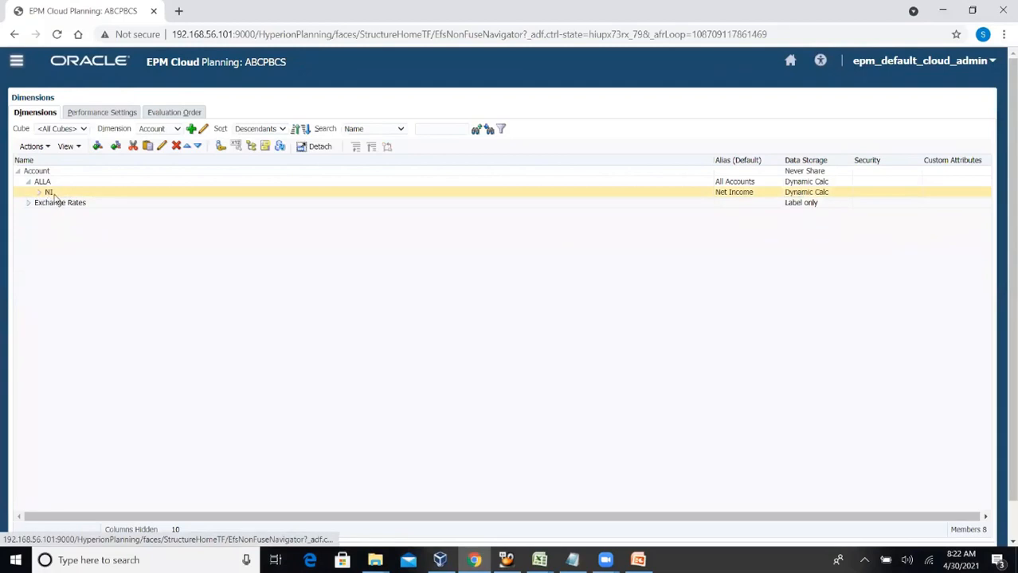
{"action": "left_click", "coordinate": [116, 147]}
{"action": "left_click", "coordinate": [176, 147]}
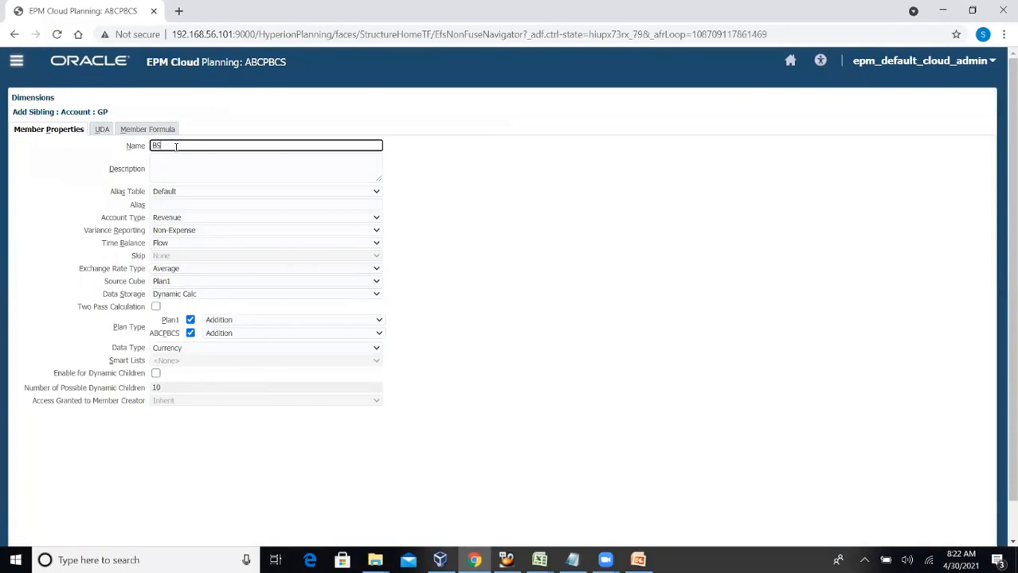
{"action": "left_click", "coordinate": [189, 204]}
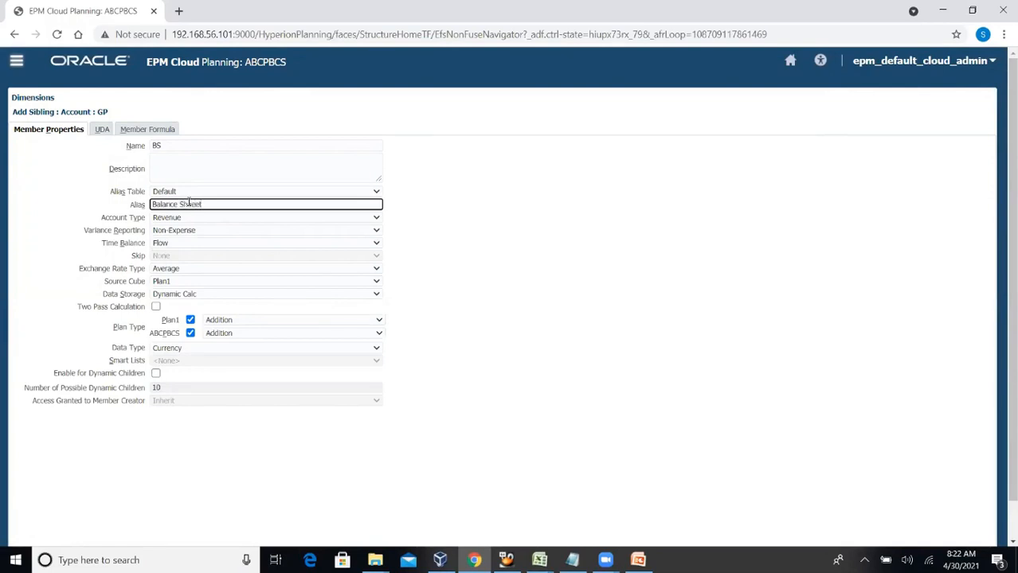
{"action": "left_click", "coordinate": [195, 220]}
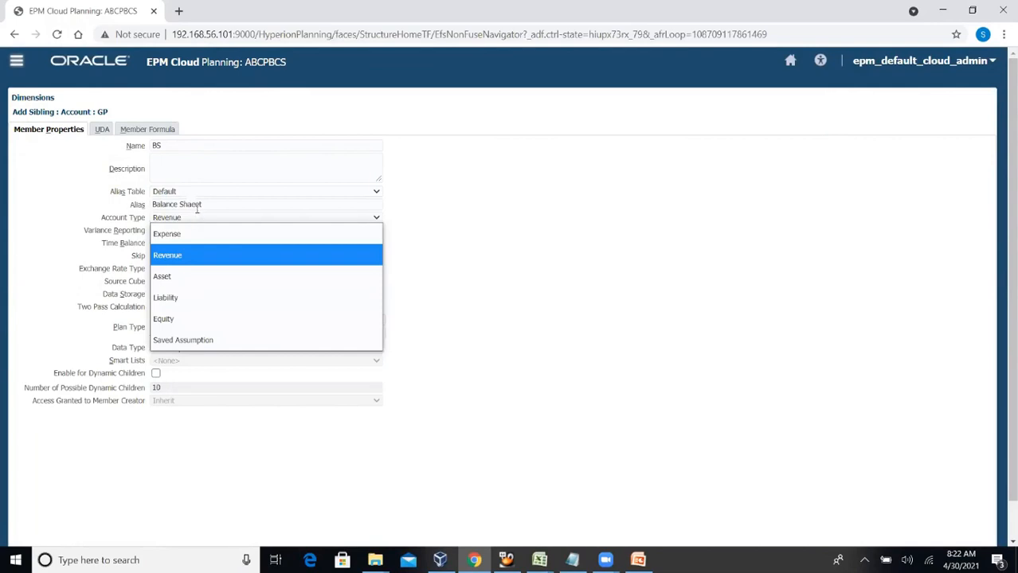
{"action": "left_click", "coordinate": [189, 205]}
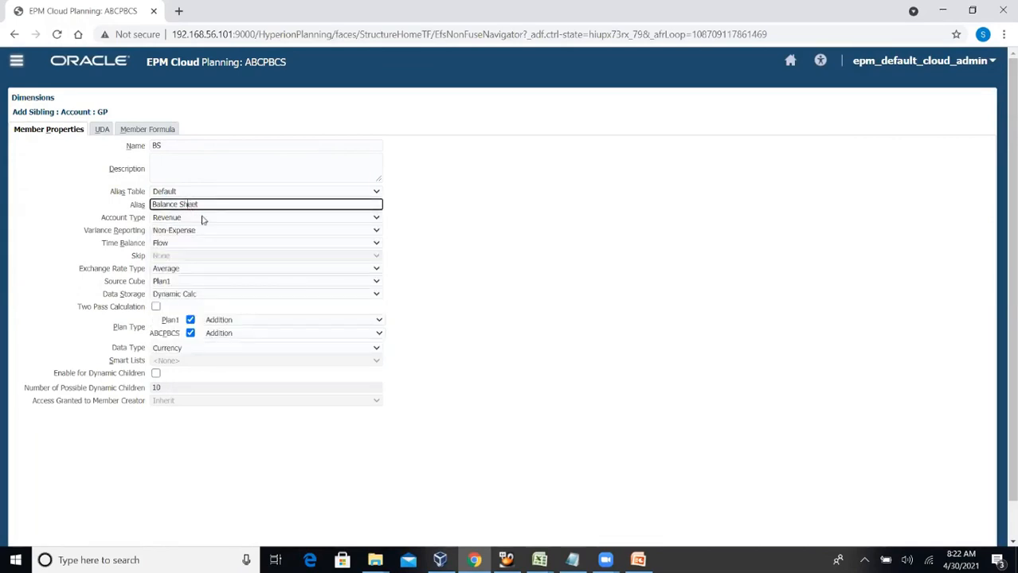
Set the BS member's Account Type to Asset and Time Balance to Balance, and open its Skip options.
{"action": "right_click", "coordinate": [216, 224]}
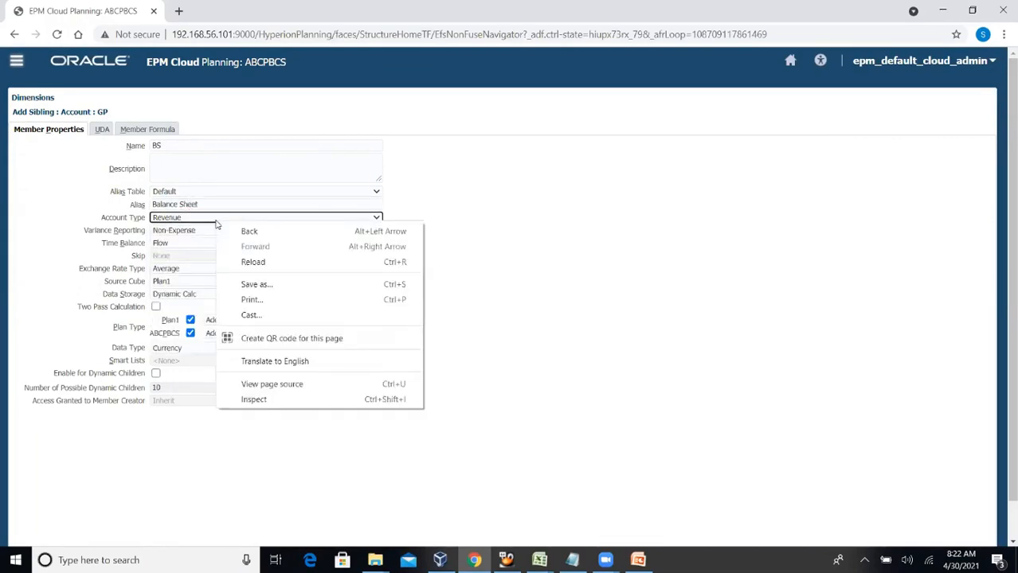
{"action": "left_click", "coordinate": [201, 222]}
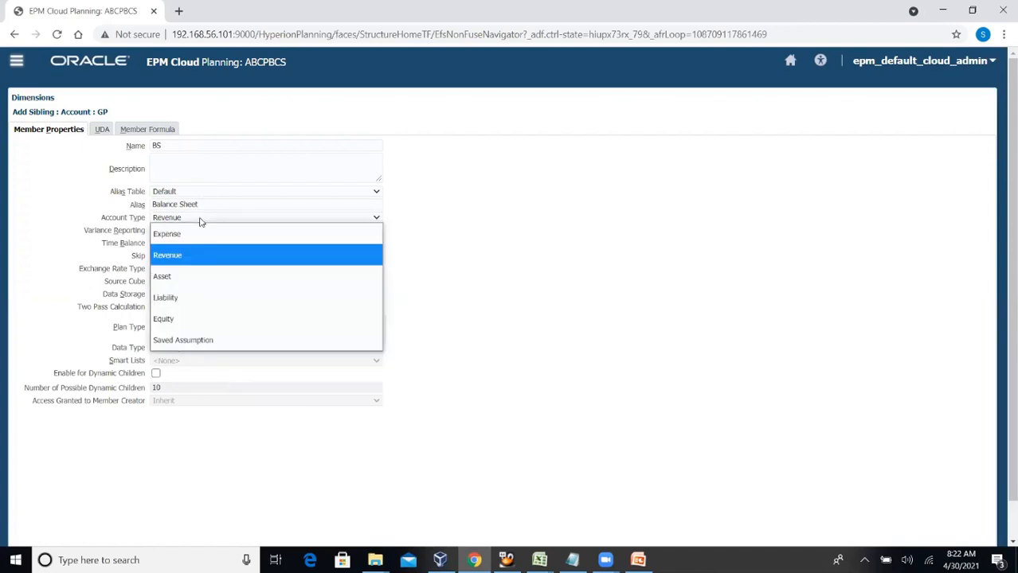
{"action": "left_click", "coordinate": [180, 277]}
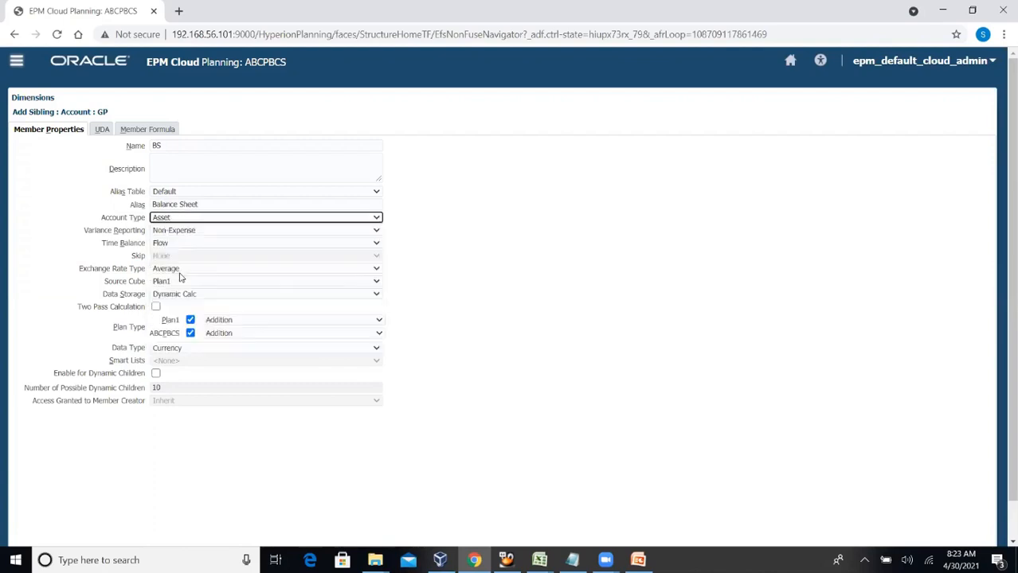
{"action": "left_click", "coordinate": [216, 244]}
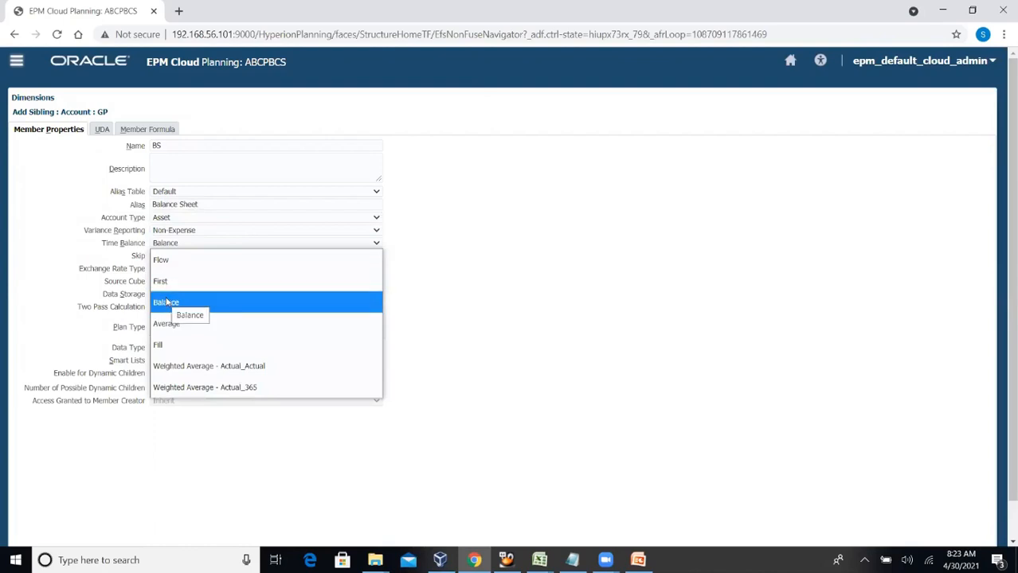
{"action": "left_click", "coordinate": [167, 302]}
{"action": "left_click", "coordinate": [176, 256]}
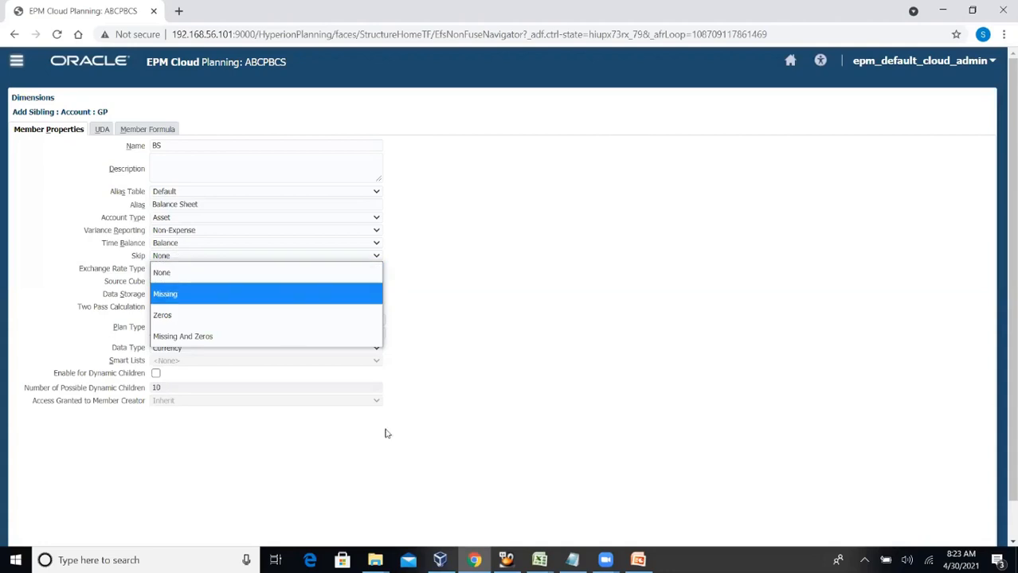
Switch to PBCS_Working in Excel and enter the headers Jan, Feb, Mar and Q1 in I20:L20 of Sheet4.
{"action": "left_click", "coordinate": [539, 560]}
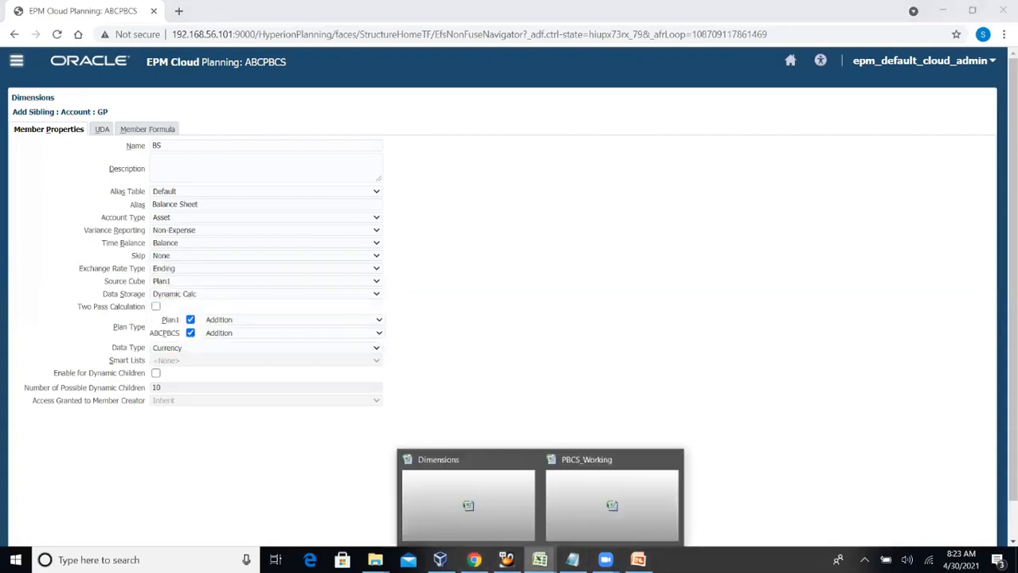
{"action": "left_click", "coordinate": [617, 492]}
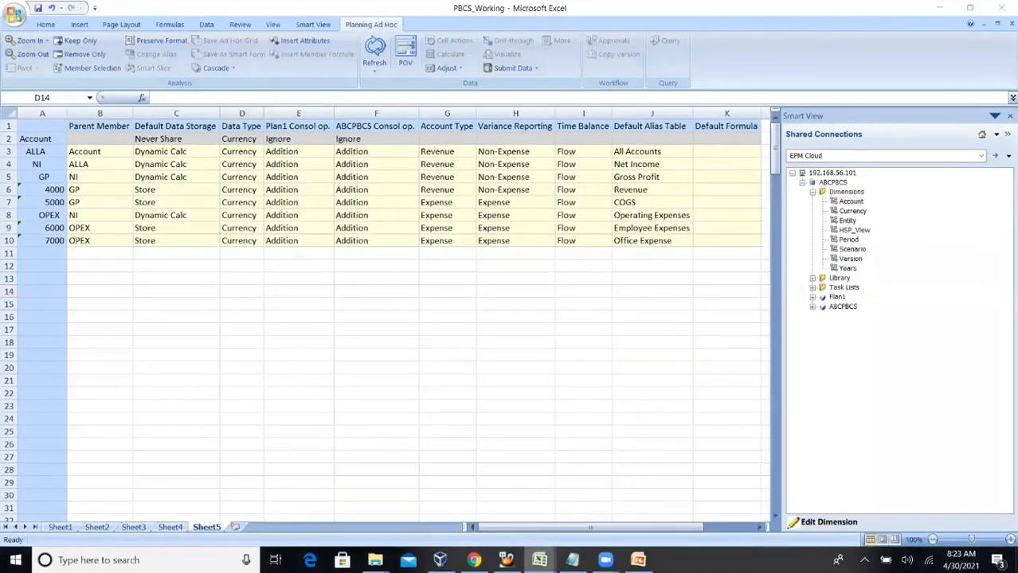
{"action": "left_click", "coordinate": [170, 527]}
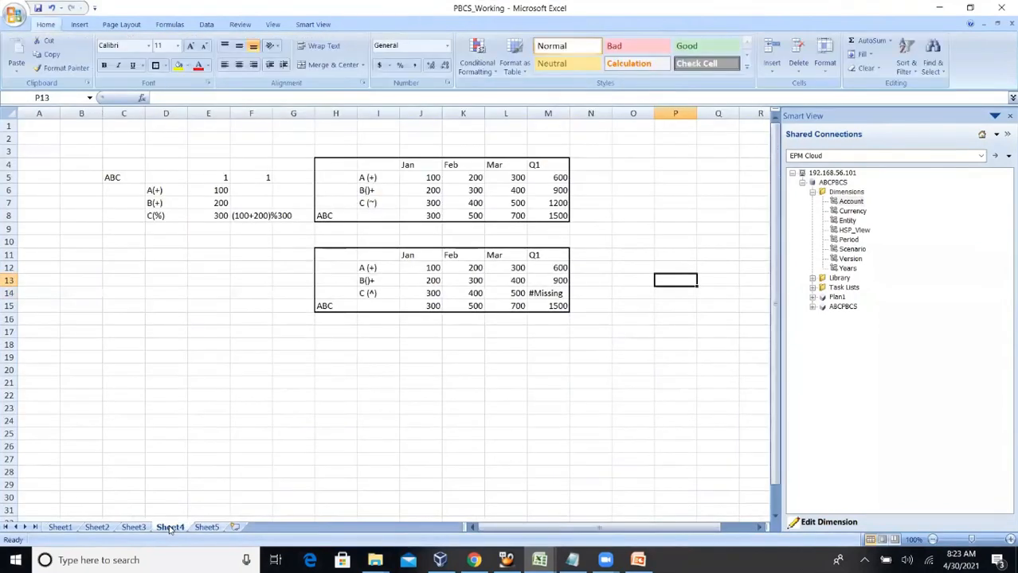
{"action": "left_click", "coordinate": [327, 380]}
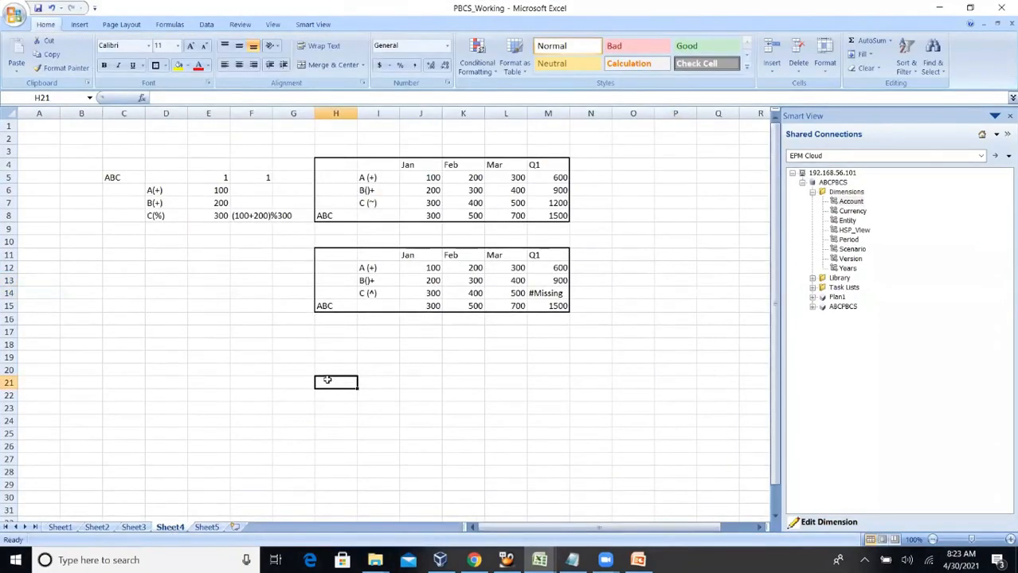
{"action": "type", "text": "A"}
{"action": "key", "text": "BackSpace"}
{"action": "left_click", "coordinate": [392, 371]}
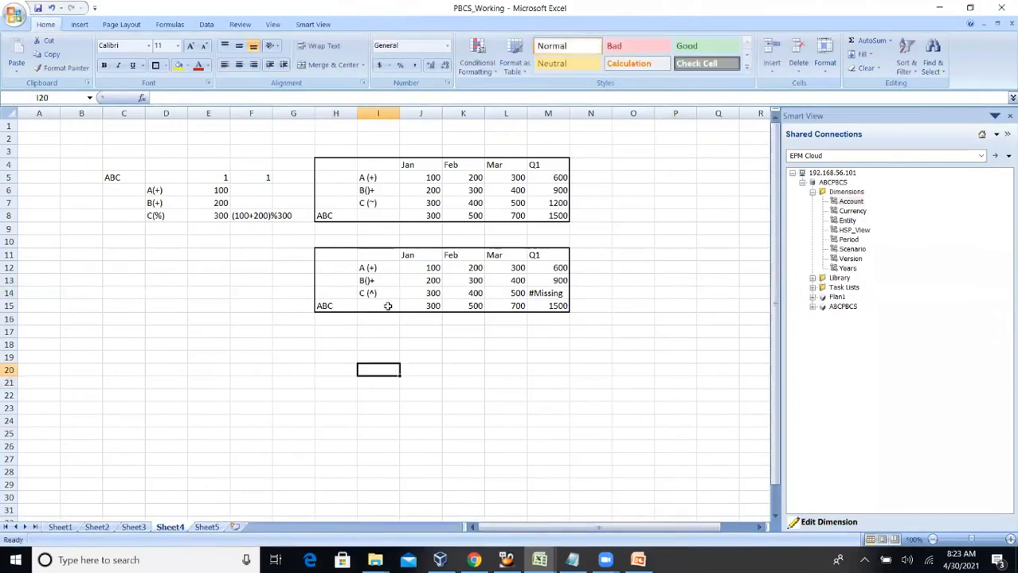
{"action": "type", "text": "Jan"}
{"action": "key", "text": "Tab"}
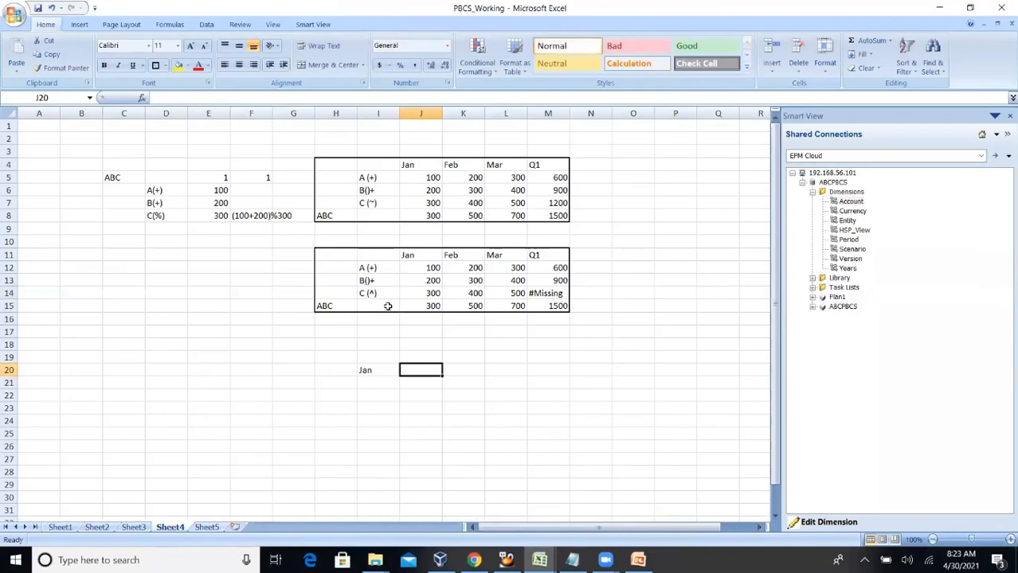
{"action": "type", "text": "Feb"}
{"action": "key", "text": "Tab"}
{"action": "type", "text": "Mar"}
{"action": "key", "text": "Tab"}
{"action": "type", "text": "Q1"}
{"action": "key", "text": "Return"}
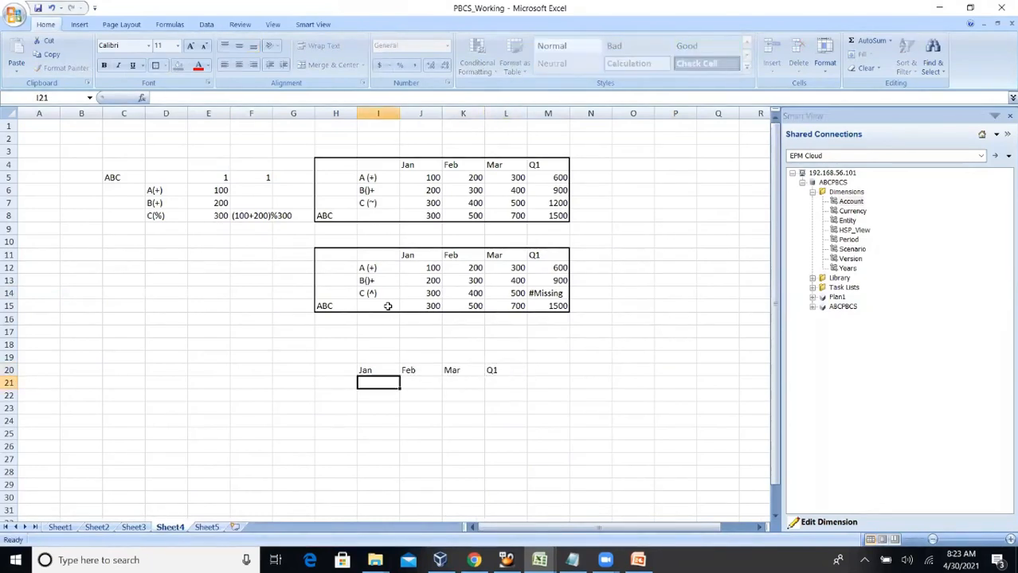
Enter the row labels None, Zero and #Missing in H21:H23 beneath the new month headers.
{"action": "key", "text": "Left"}
{"action": "type", "text": "None"}
{"action": "key", "text": "Return"}
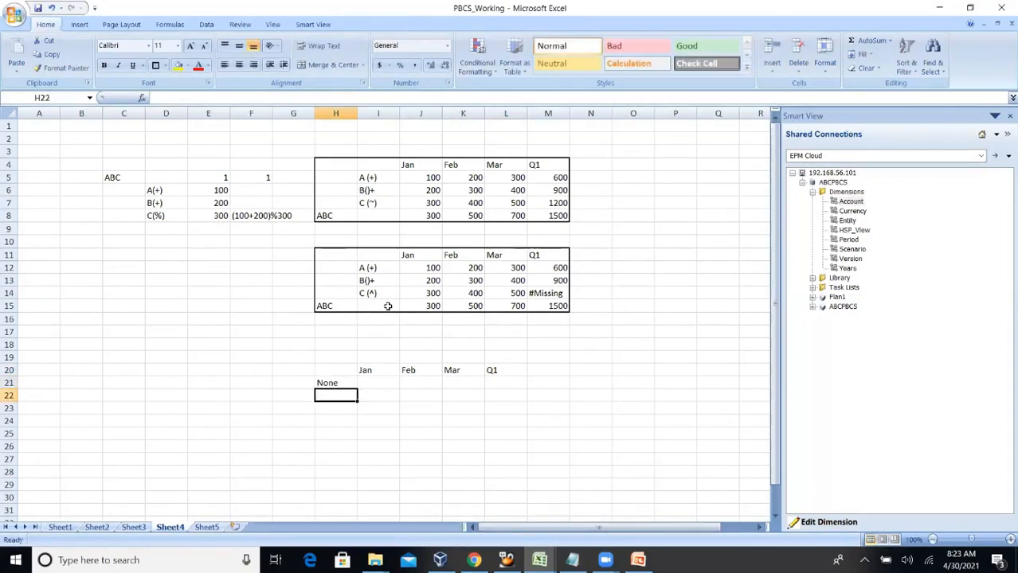
{"action": "type", "text": "Ze"}
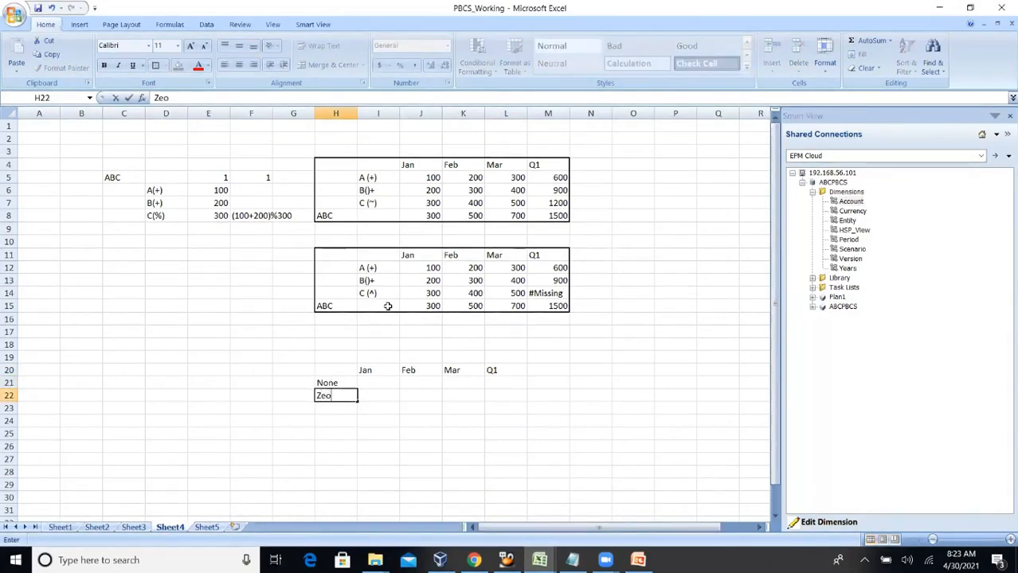
{"action": "type", "text": "ro"}
{"action": "key", "text": "Return"}
{"action": "type", "text": "#MIs"}
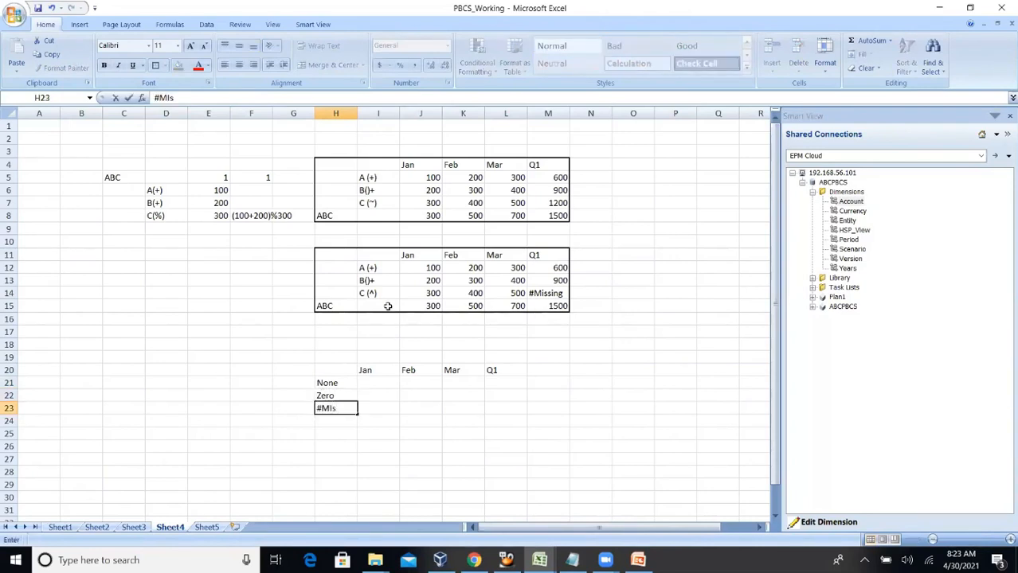
{"action": "type", "text": "sing"}
{"action": "key", "text": "Return"}
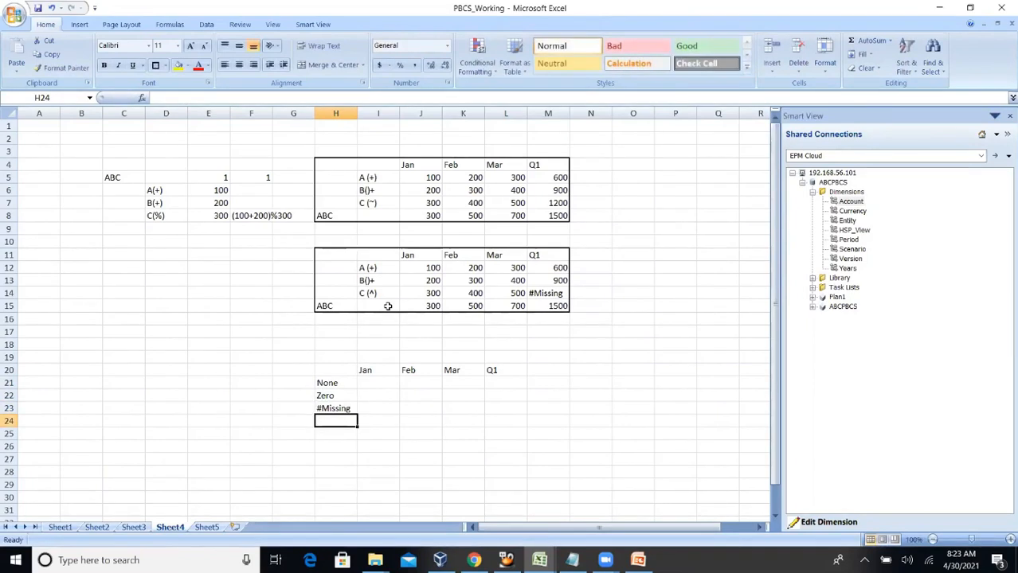
Enter the row label Zero and #Missing in H24.
{"action": "type", "text": "Zero"}
{"action": "key", "text": "Tab"}
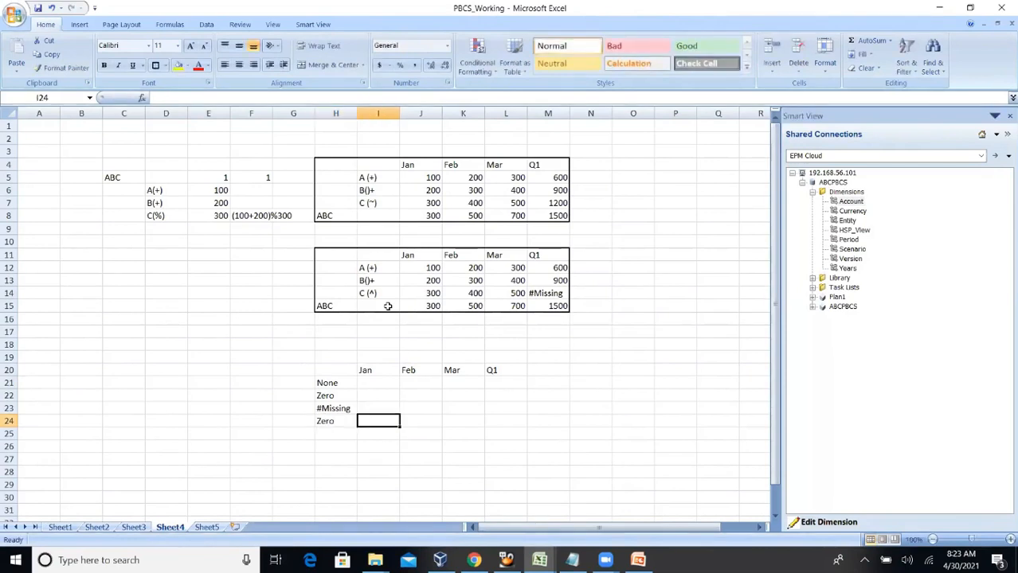
{"action": "key", "text": "Left"}
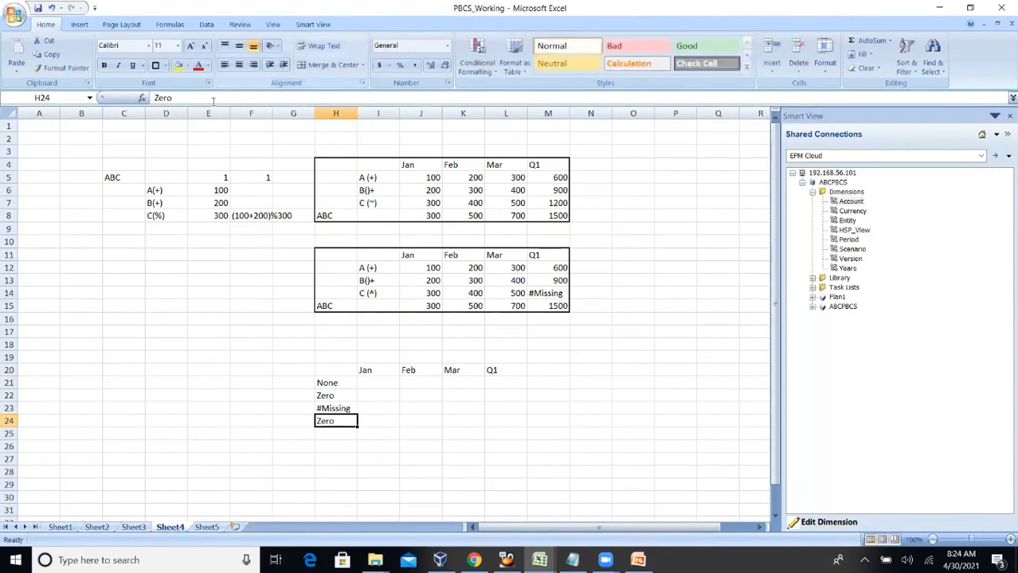
{"action": "left_click", "coordinate": [213, 98]}
{"action": "type", "text": "and #Missing"}
{"action": "key", "text": "Return"}
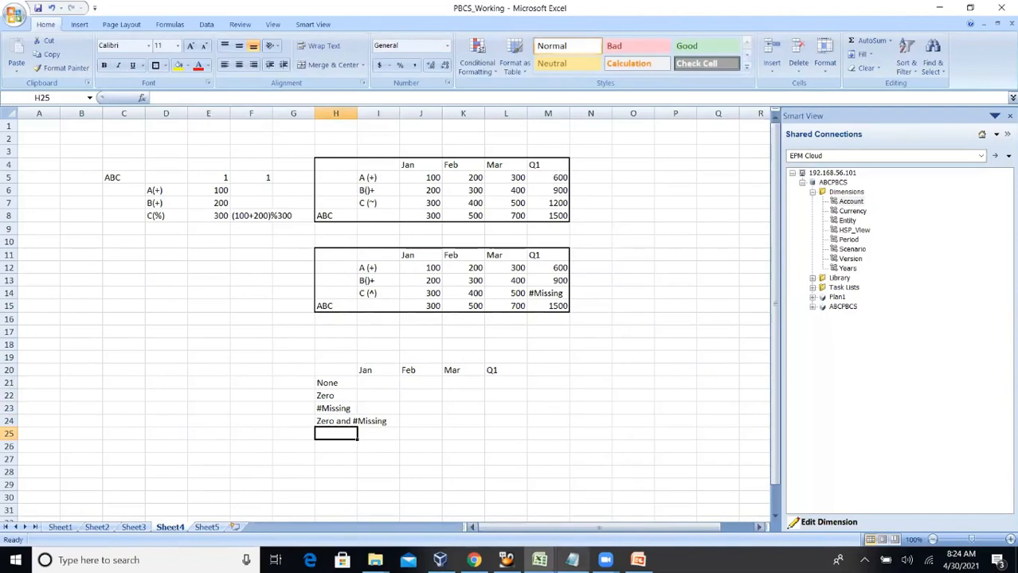
Switch to Chrome and review the Time Balance options of the BS member, keeping Balance selected.
{"action": "left_click", "coordinate": [474, 559]}
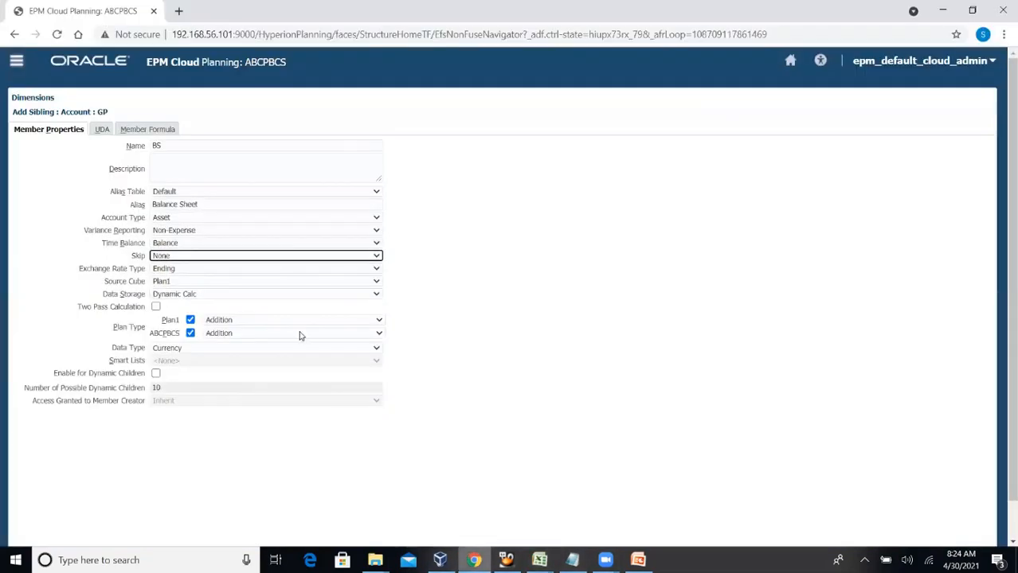
{"action": "left_click", "coordinate": [257, 244]}
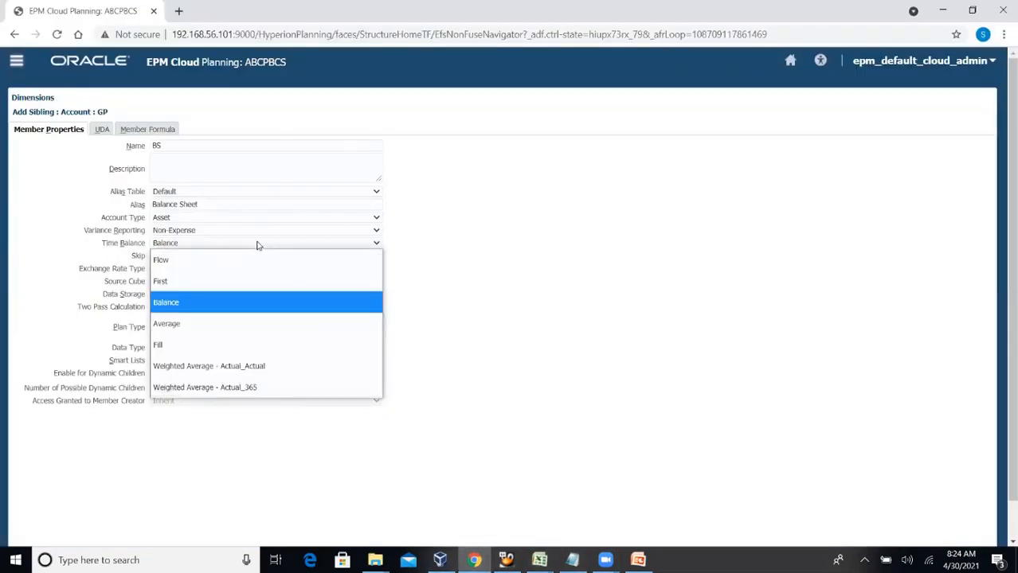
{"action": "left_click", "coordinate": [193, 303]}
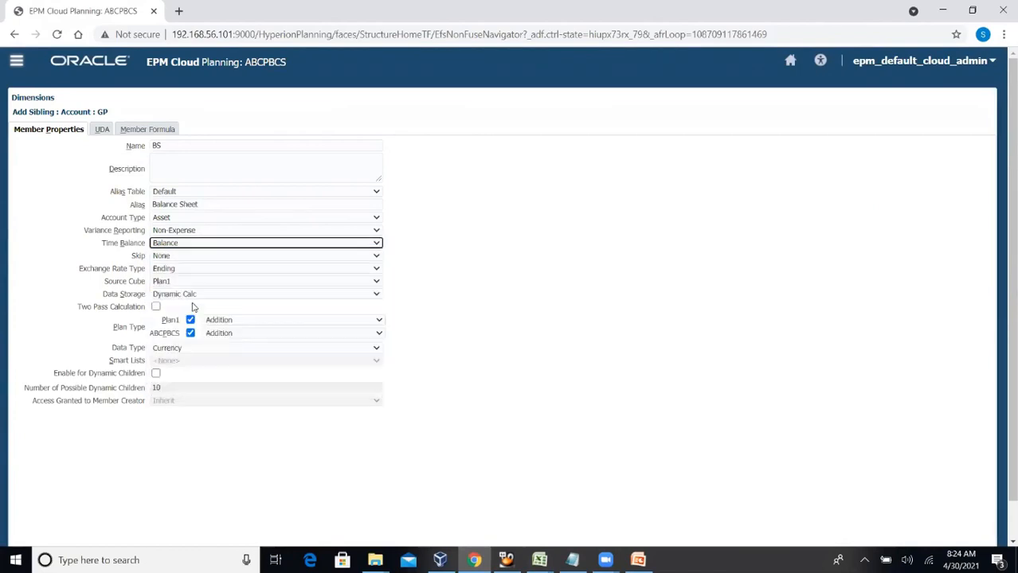
Return to Excel and enter 10, 20 and 30 for Jan, Feb and Mar in the None row.
{"action": "left_click", "coordinate": [944, 10]}
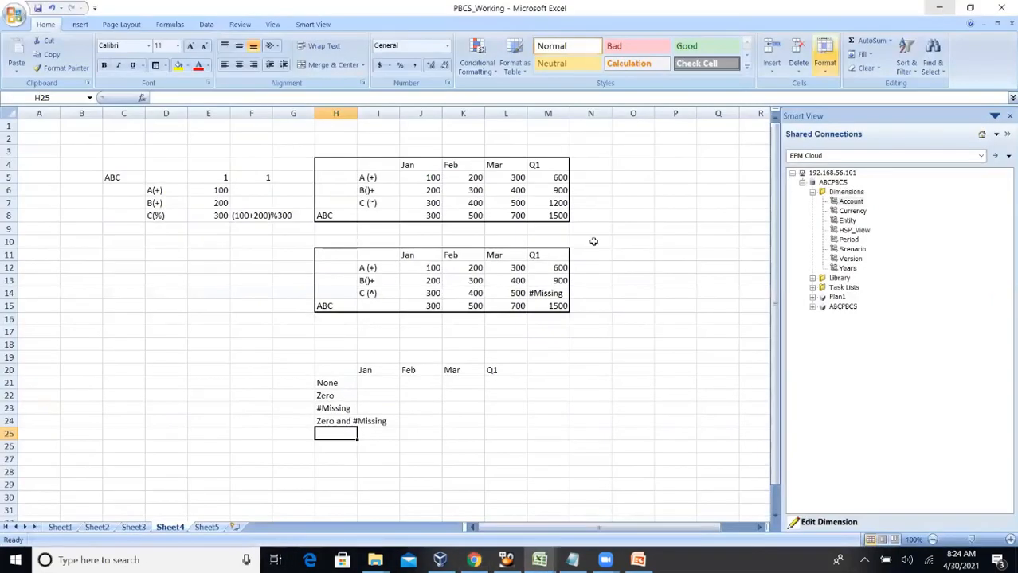
{"action": "left_click", "coordinate": [374, 387]}
{"action": "type", "text": "10"}
{"action": "key", "text": "Tab"}
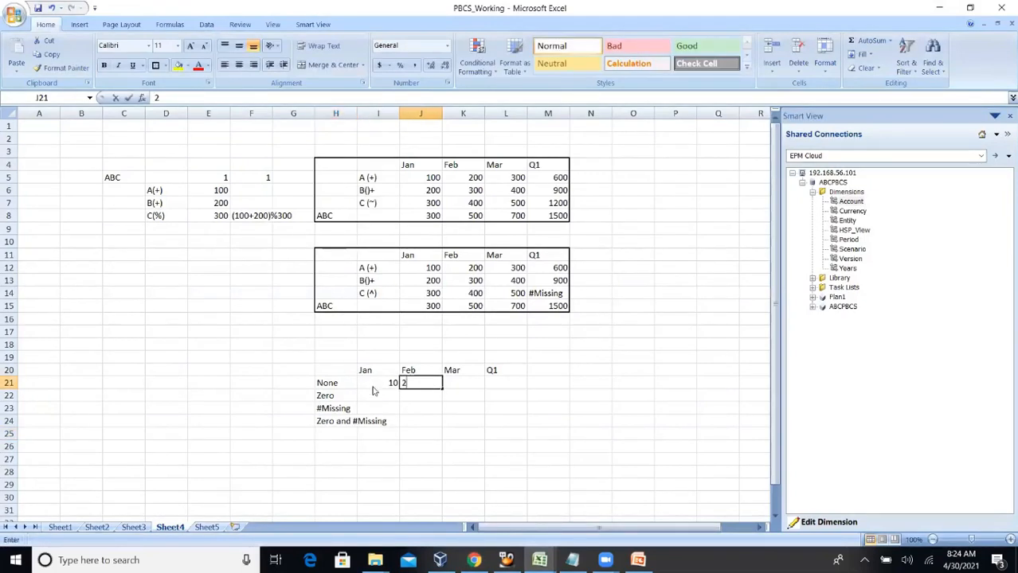
{"action": "type", "text": "20"}
{"action": "key", "text": "Tab"}
{"action": "type", "text": "30"}
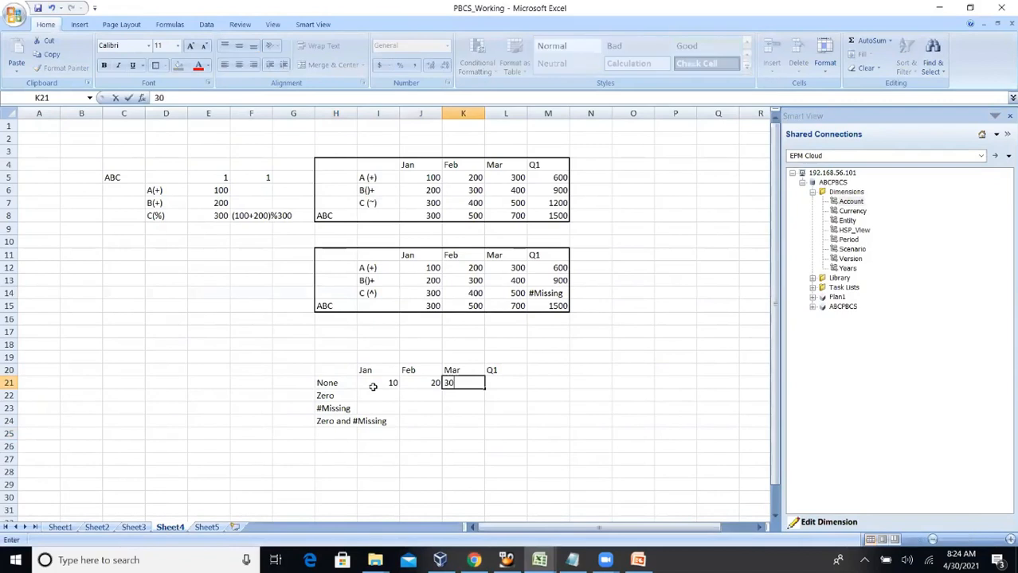
{"action": "key", "text": "Return"}
Copy the None row's Jan, Feb and Mar values into the Zero, #Missing and Zero and #Missing rows.
{"action": "left_click_drag", "start_coordinate": [373, 386], "coordinate": [456, 382]}
{"action": "key", "text": "ctrl+c"}
{"action": "left_click_drag", "start_coordinate": [379, 397], "coordinate": [379, 422]}
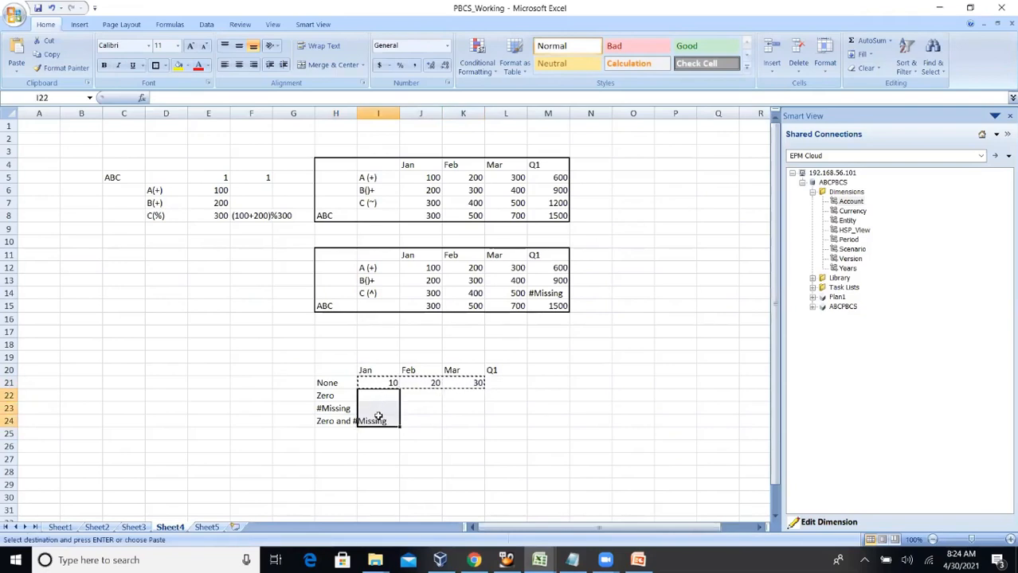
{"action": "key", "text": "Return"}
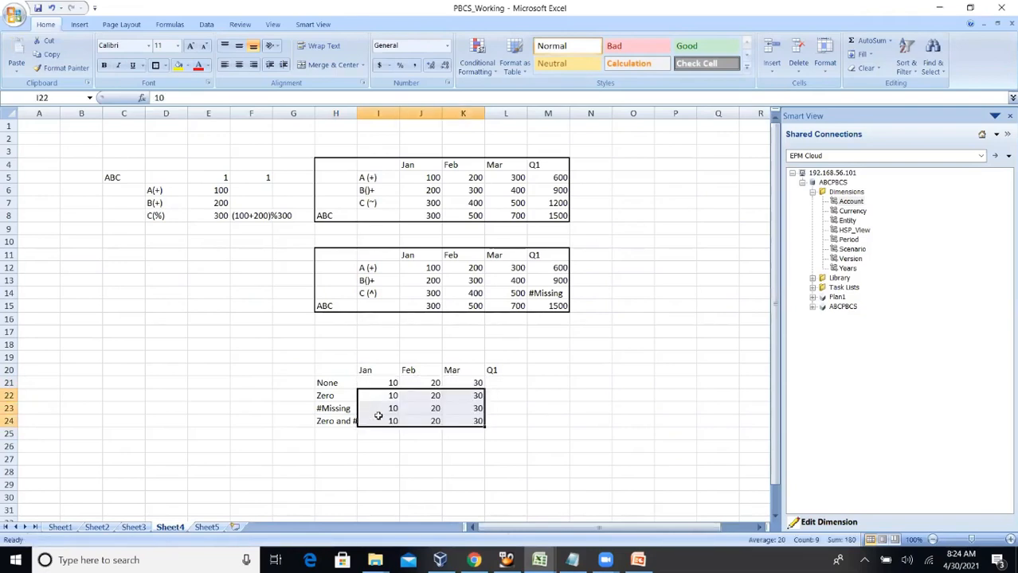
Set the Mar value to 0 in the None and Zero rows and to #Missing in the #Missing row.
{"action": "left_click", "coordinate": [475, 383]}
{"action": "key", "text": "Down"}
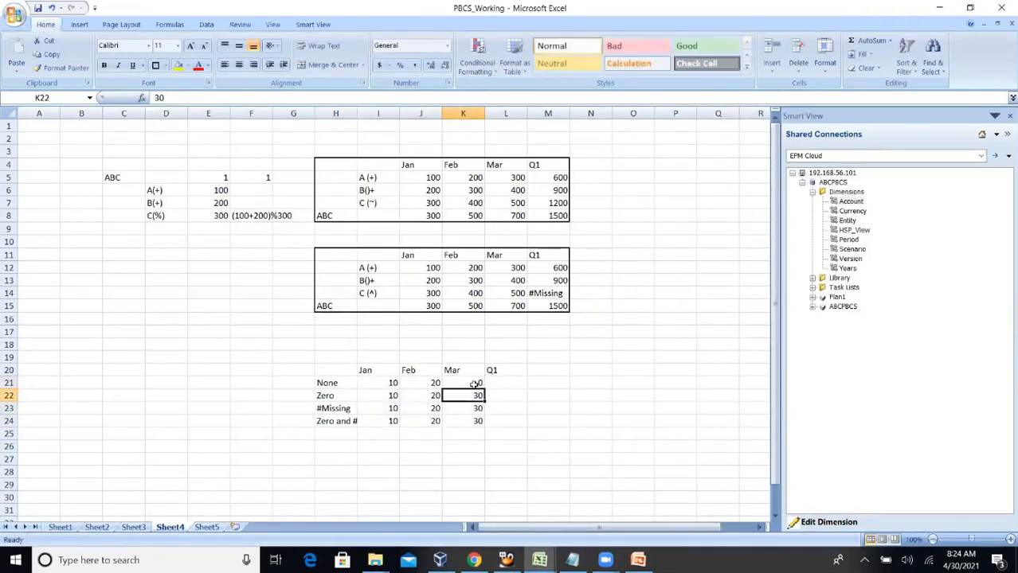
{"action": "type", "text": "0"}
{"action": "key", "text": "Return"}
{"action": "type", "text": "#M"}
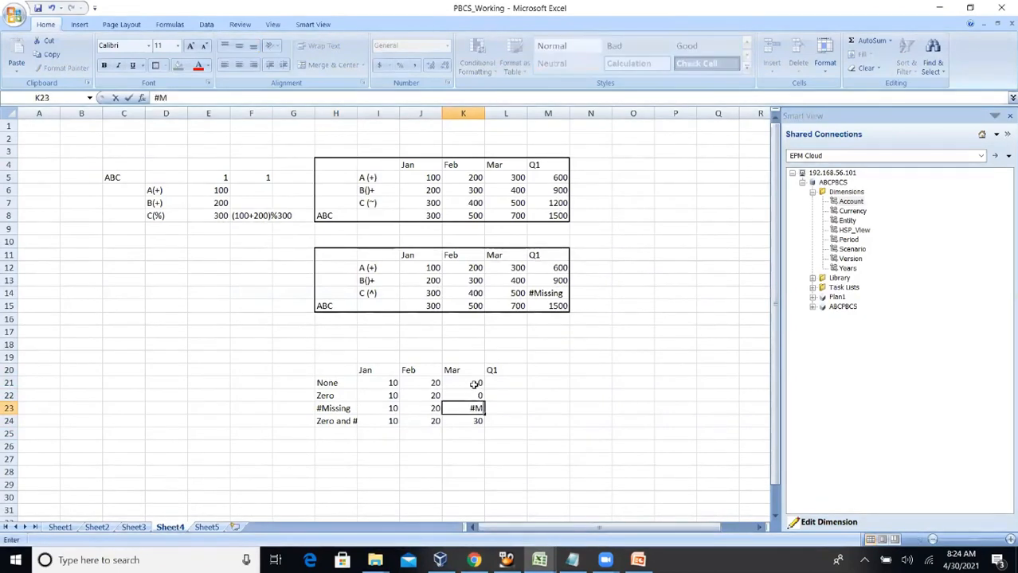
{"action": "type", "text": "issing"}
{"action": "key", "text": "Return"}
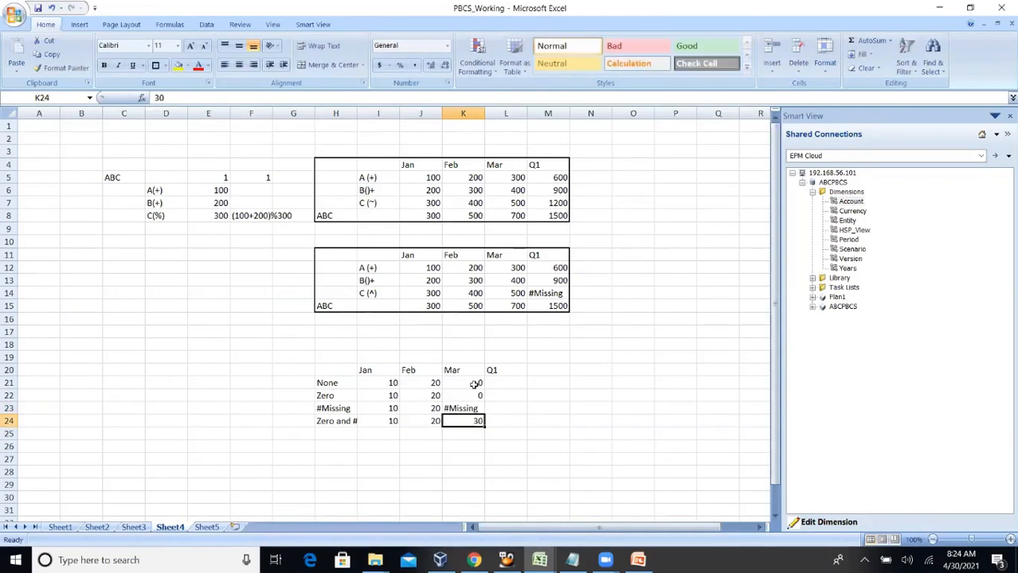
In the Zero and #Missing row, set Feb to #Missing and Mar to 0.
{"action": "key", "text": "Left"}
{"action": "type", "text": "#Missing"}
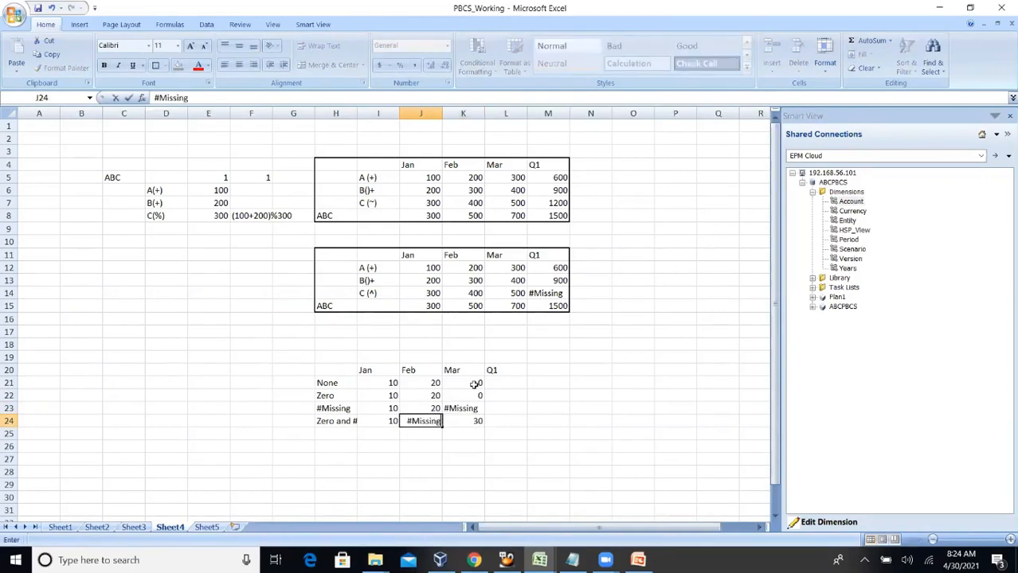
{"action": "key", "text": "Tab"}
{"action": "type", "text": "0"}
{"action": "key", "text": "Return"}
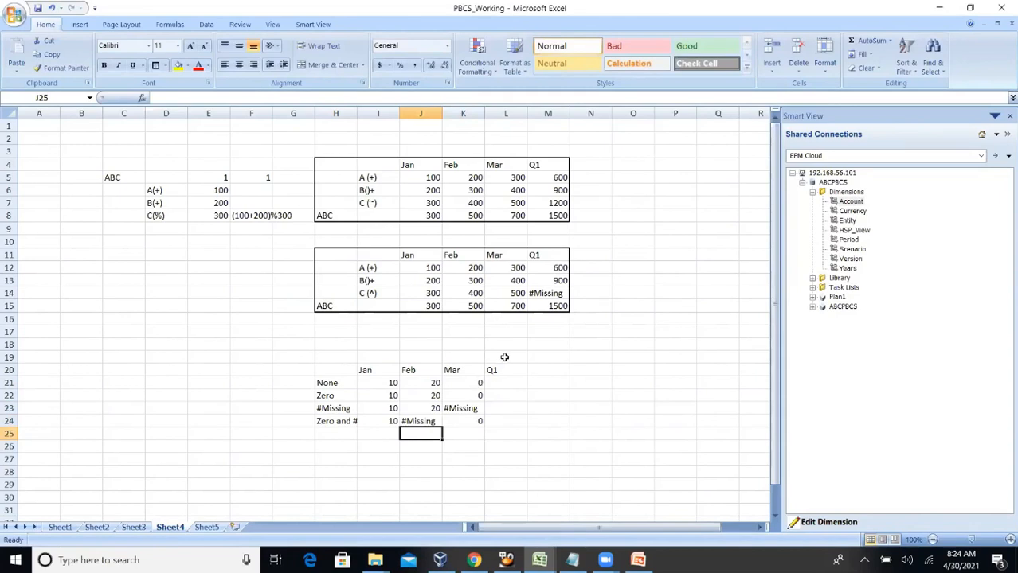
Switch to Chrome and review the Skip options of the BS member.
{"action": "left_click", "coordinate": [508, 381]}
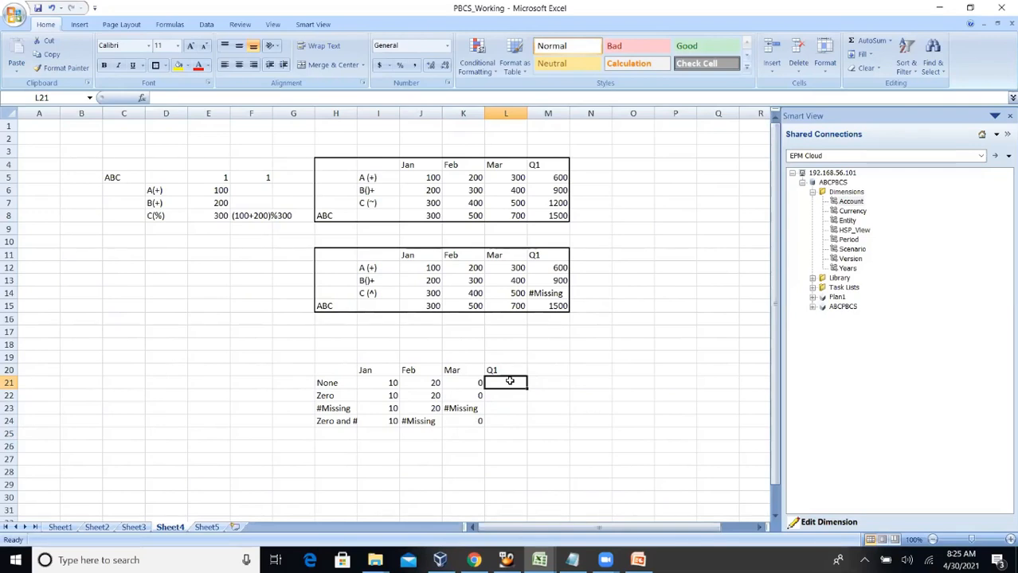
{"action": "left_click", "coordinate": [474, 560]}
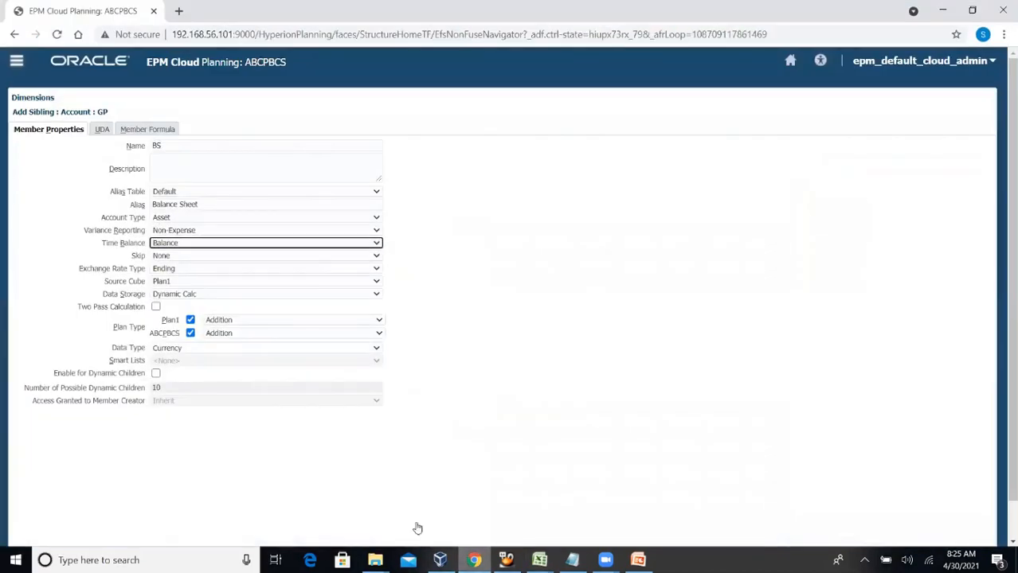
{"action": "left_click", "coordinate": [180, 256]}
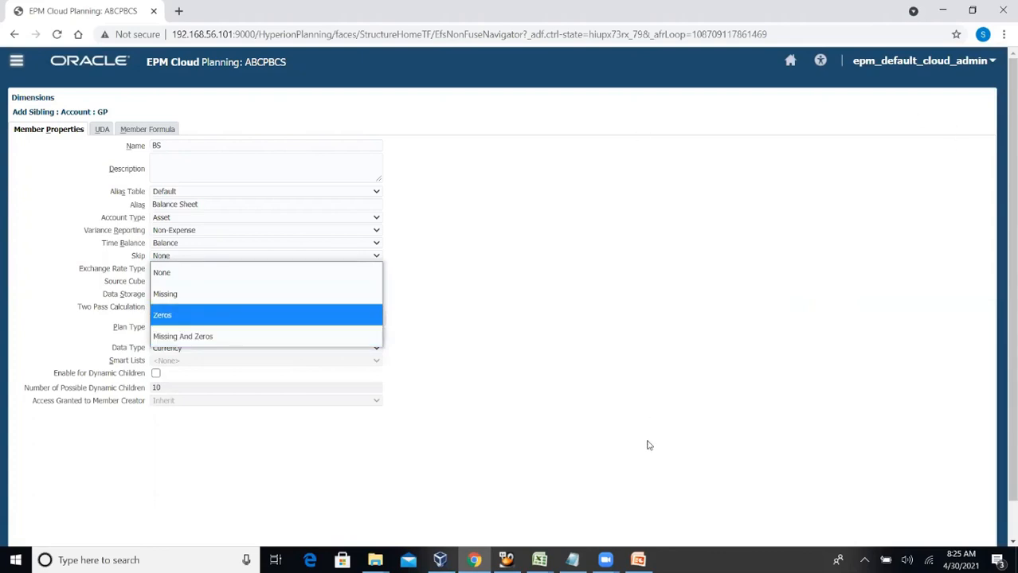
Return to the PBCS_Working workbook in Excel and enter 0 as the None row's Q1 value.
{"action": "left_click", "coordinate": [539, 560]}
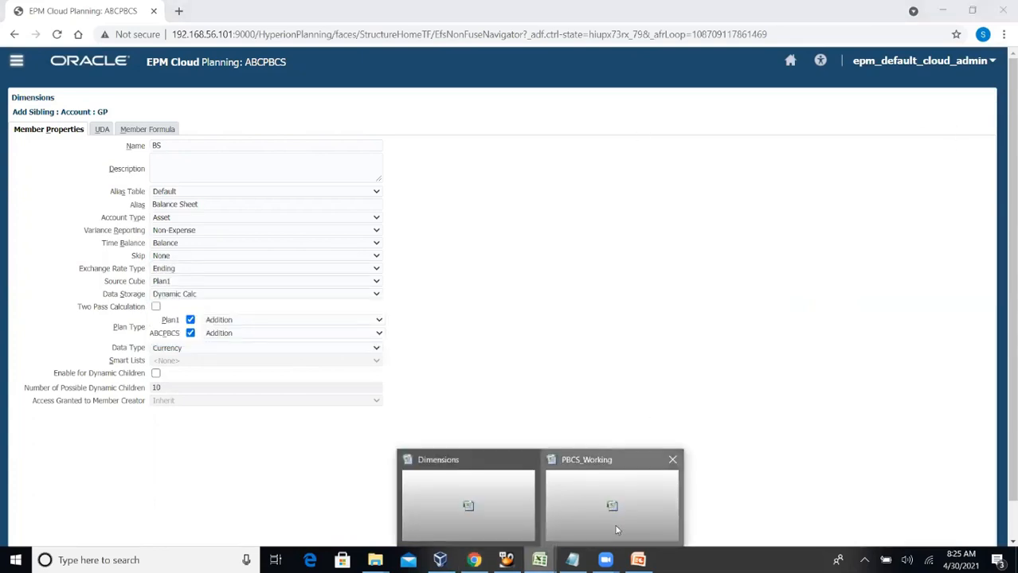
{"action": "left_click", "coordinate": [611, 523]}
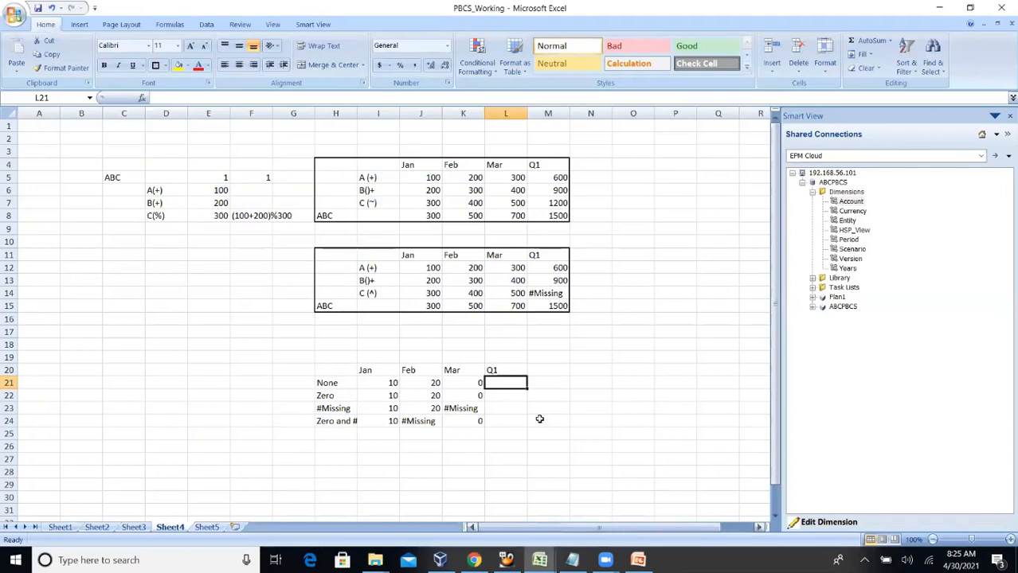
{"action": "left_click", "coordinate": [384, 383]}
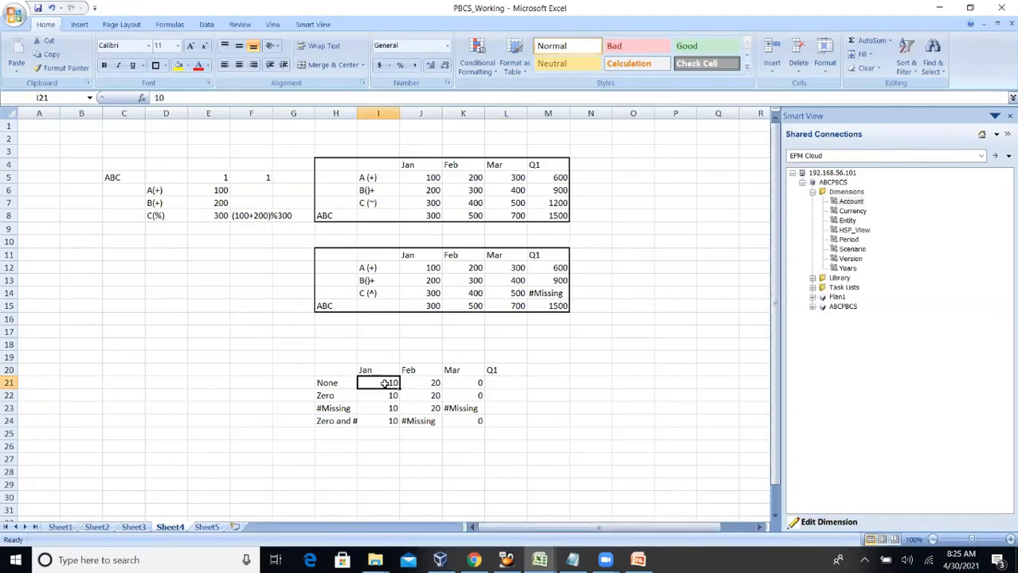
{"action": "left_click", "coordinate": [424, 383]}
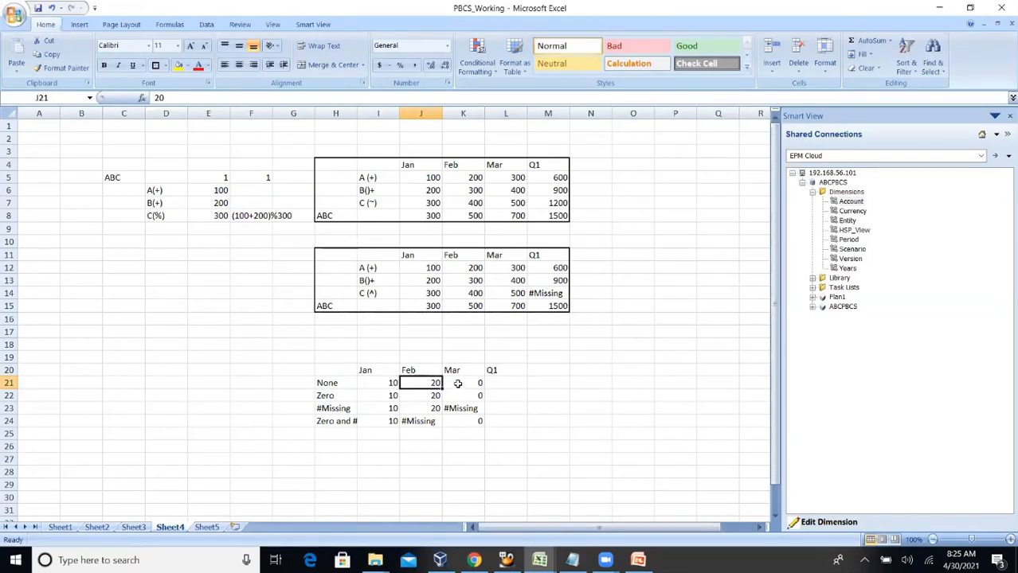
{"action": "left_click", "coordinate": [458, 383]}
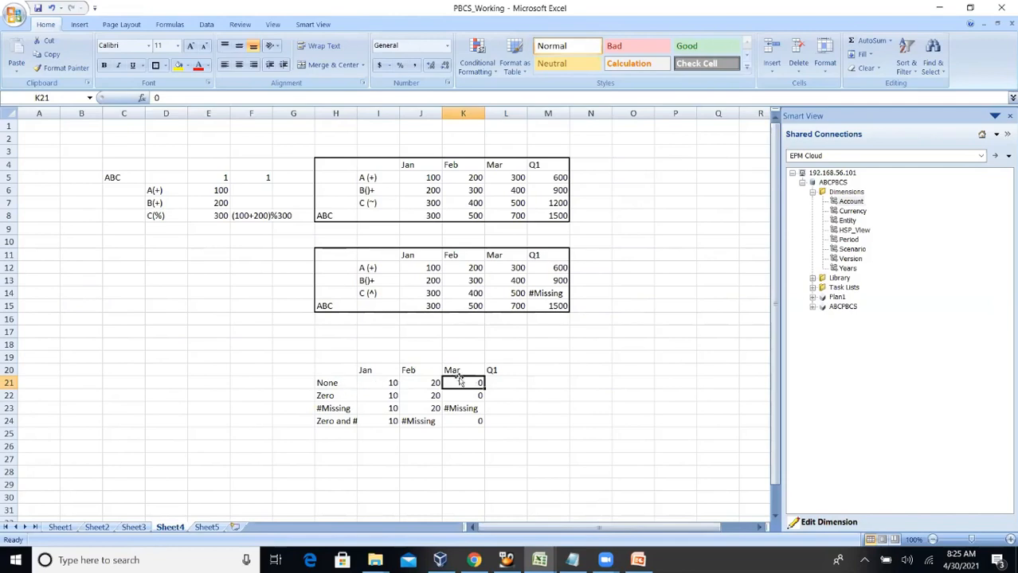
{"action": "left_click", "coordinate": [512, 383]}
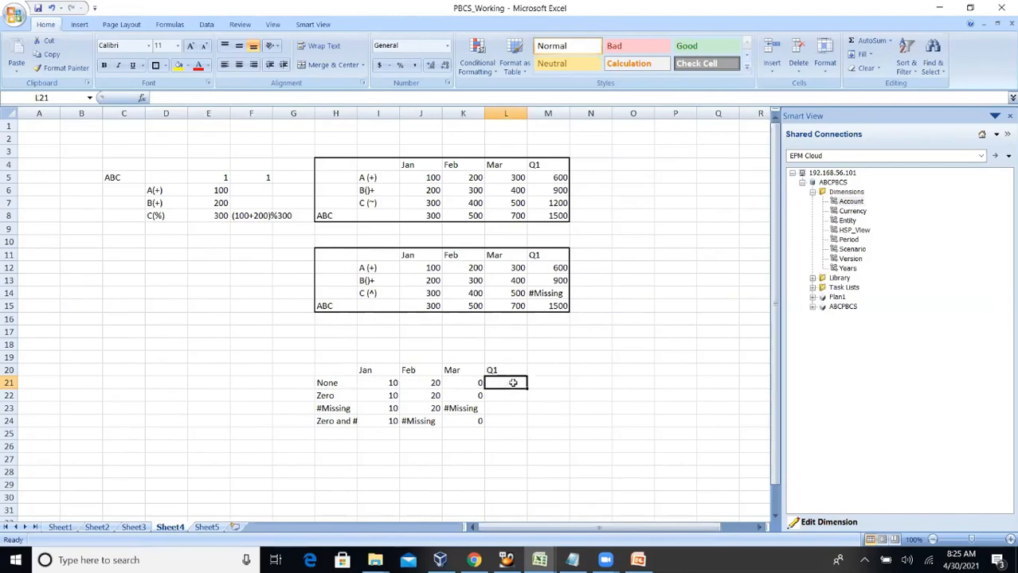
{"action": "type", "text": "0"}
{"action": "key", "text": "Return"}
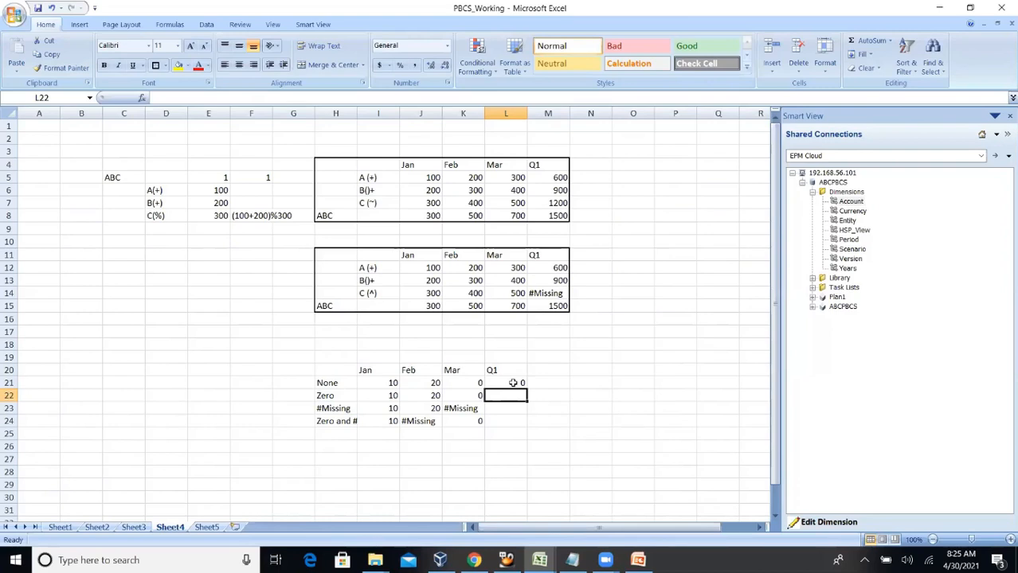
{"action": "left_click", "coordinate": [513, 383]}
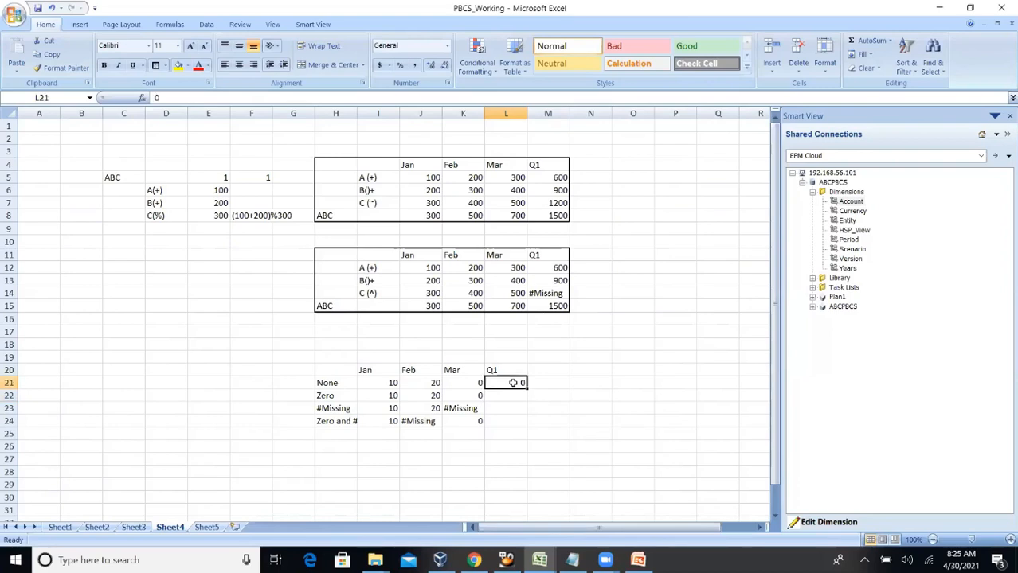
Enter 20 as the Q1 value of the Zero row.
{"action": "left_click", "coordinate": [339, 395]}
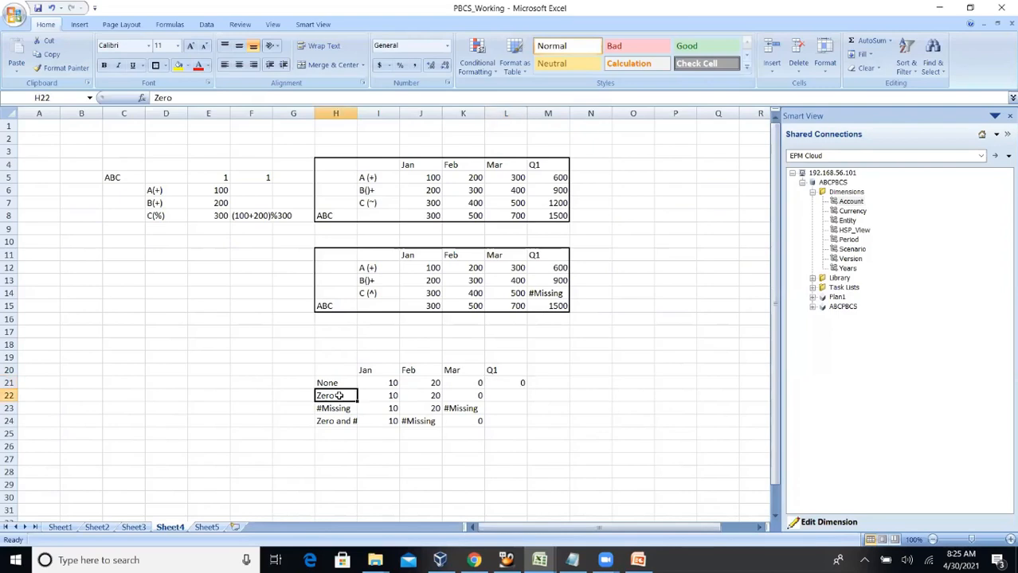
{"action": "left_click", "coordinate": [457, 396]}
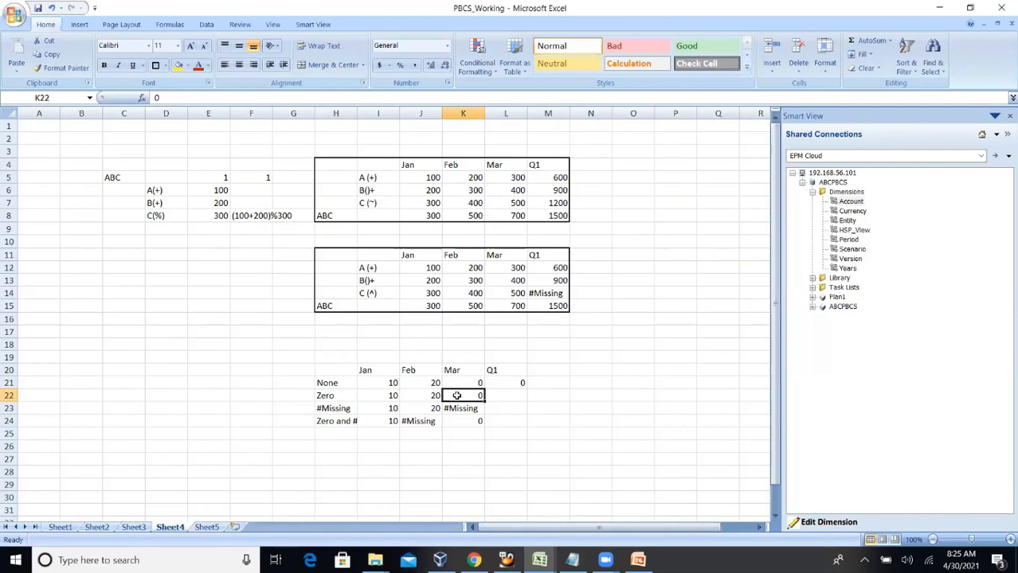
{"action": "left_click", "coordinate": [513, 398]}
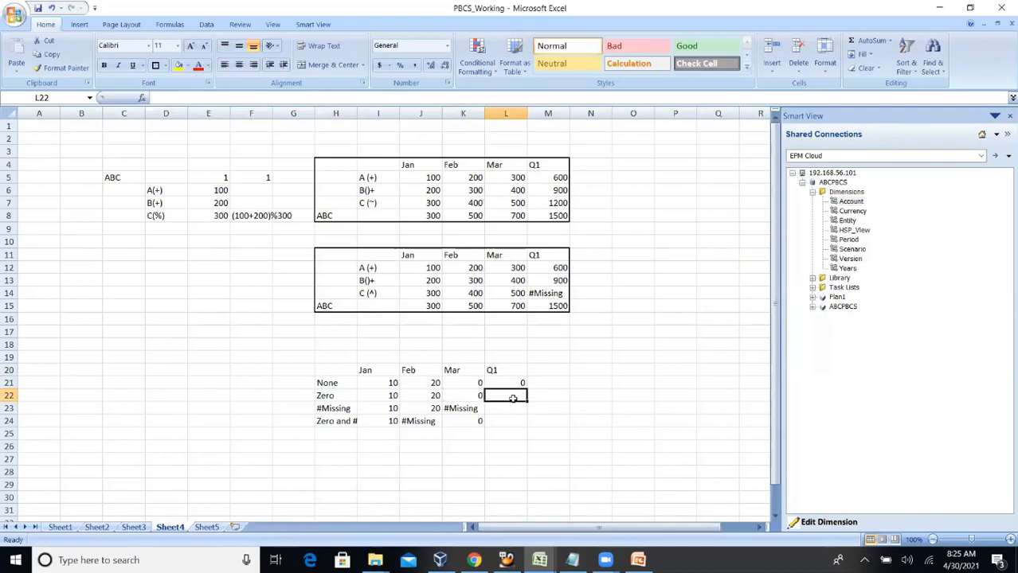
{"action": "type", "text": "20"}
{"action": "key", "text": "Return"}
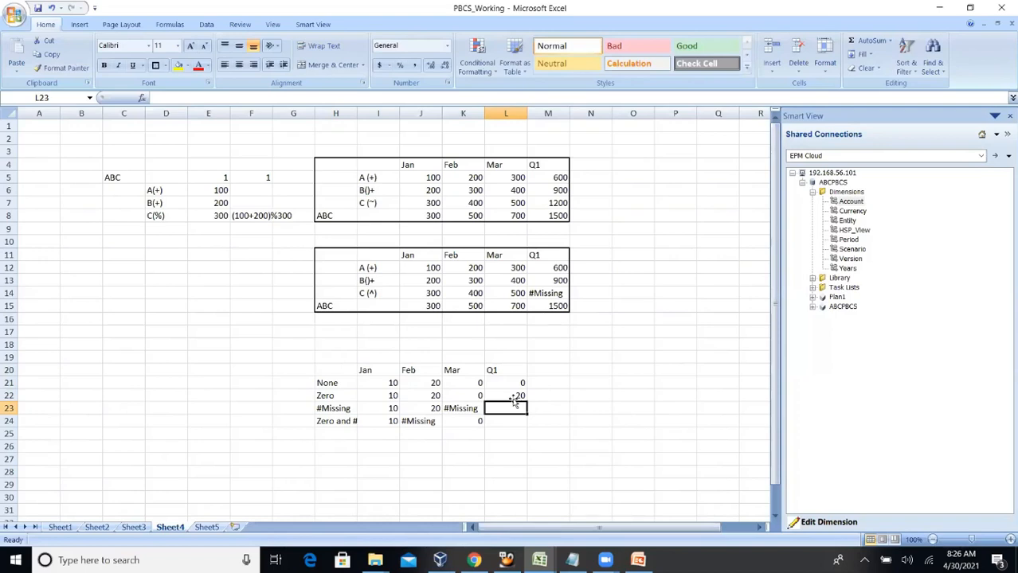
{"action": "left_click", "coordinate": [457, 395]}
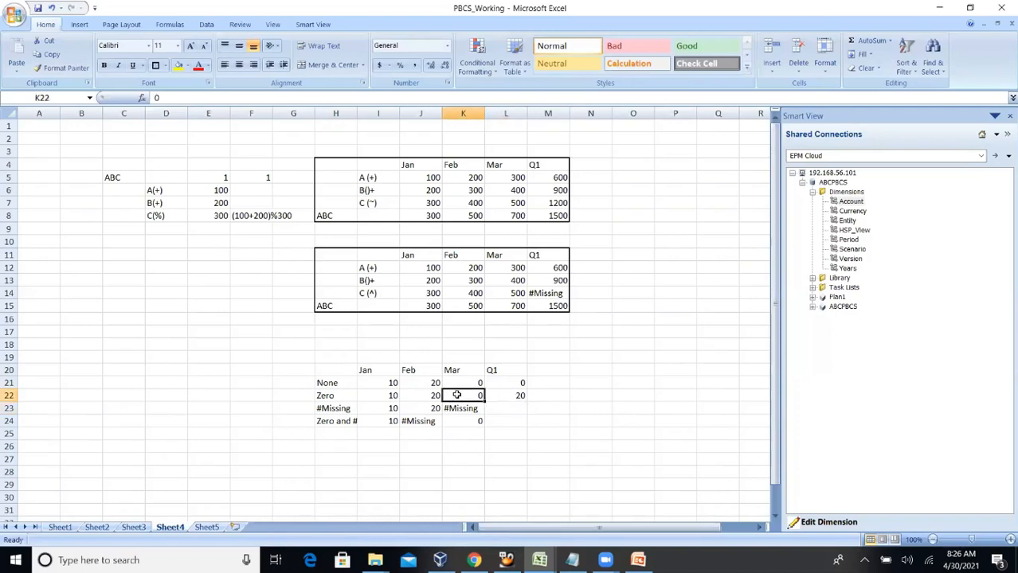
Enter 20 as the Q1 value of the #Missing row.
{"action": "left_click", "coordinate": [334, 407]}
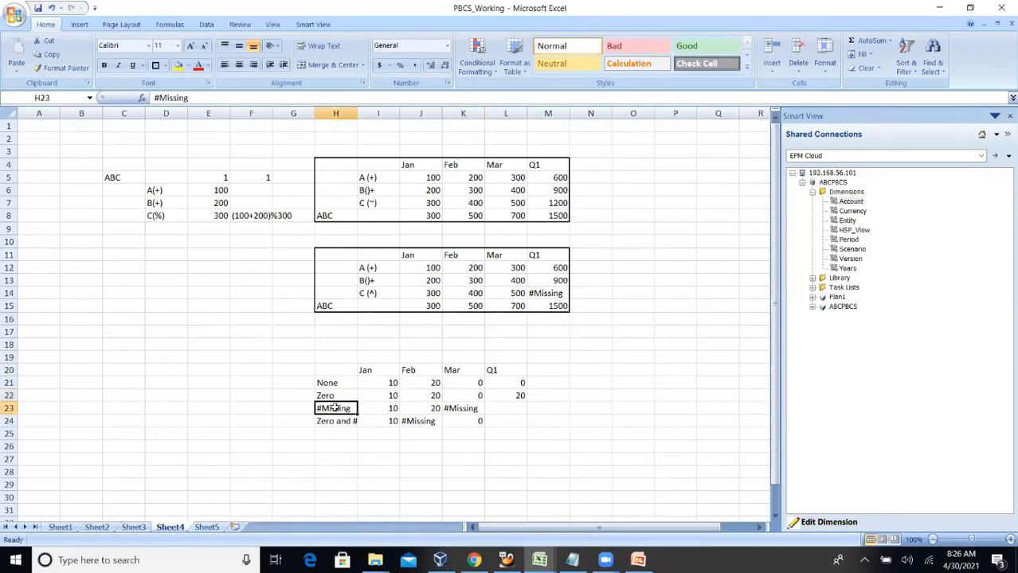
{"action": "left_click", "coordinate": [468, 409]}
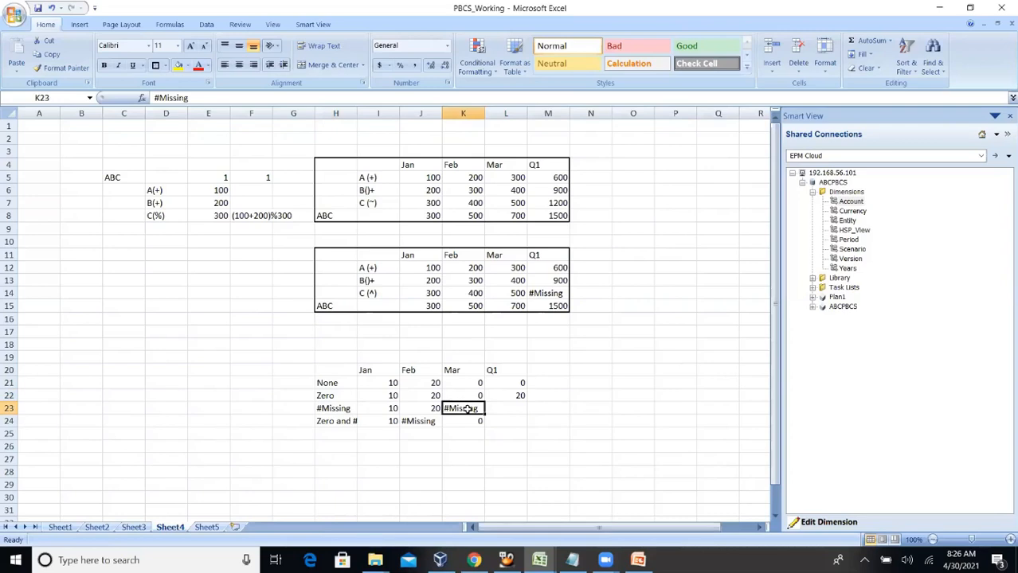
{"action": "left_click", "coordinate": [510, 409]}
{"action": "type", "text": "20"}
{"action": "key", "text": "Return"}
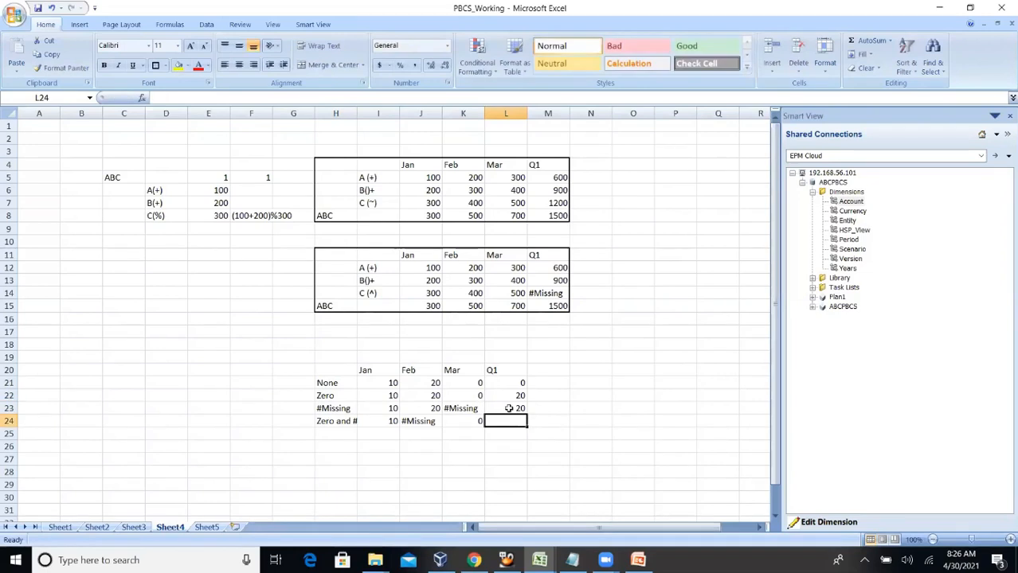
Enter 10 as the Q1 value of the Zero and #Missing row, completing the Skip example table.
{"action": "left_click", "coordinate": [326, 419]}
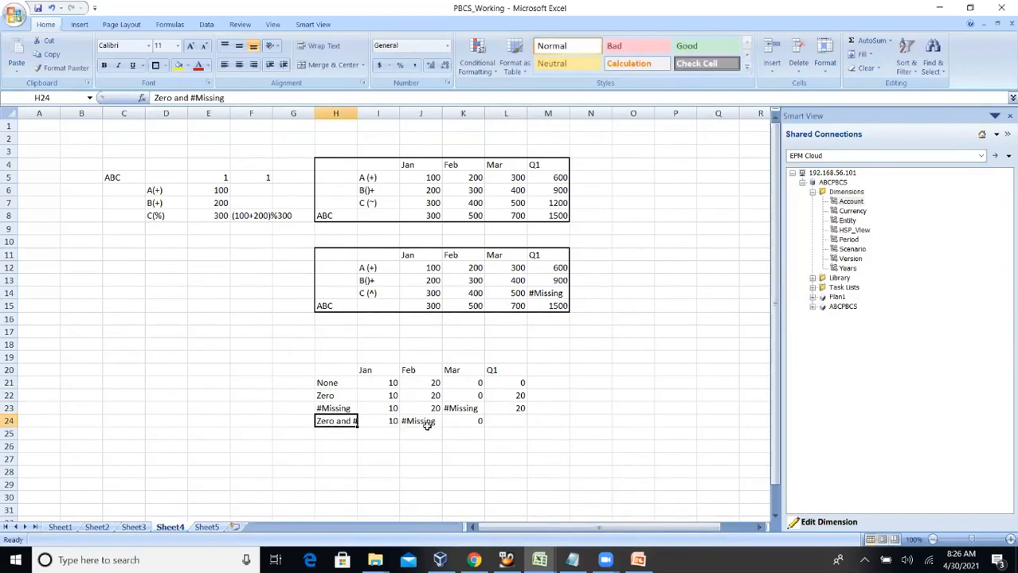
{"action": "left_click", "coordinate": [457, 421]}
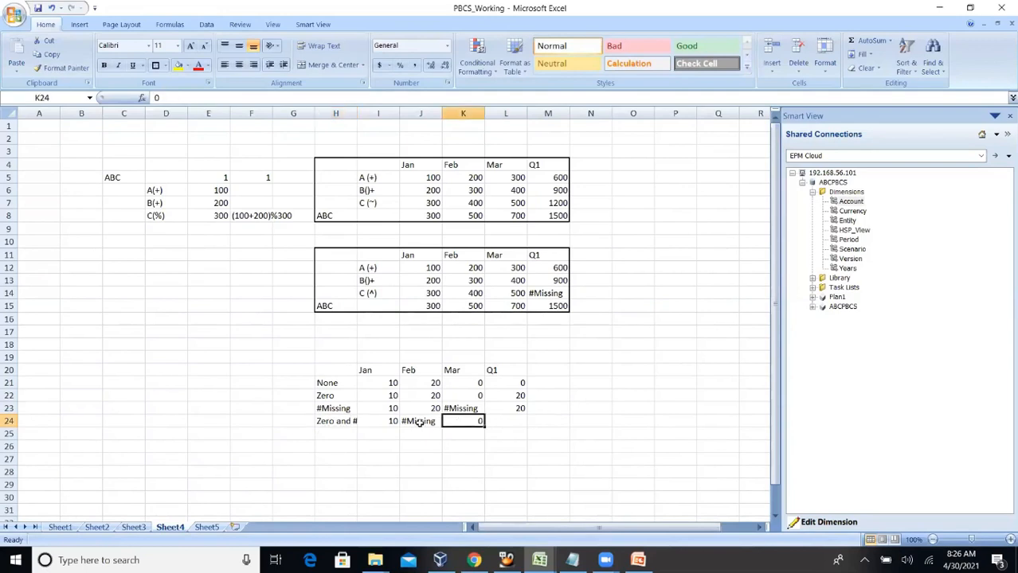
{"action": "left_click", "coordinate": [420, 421]}
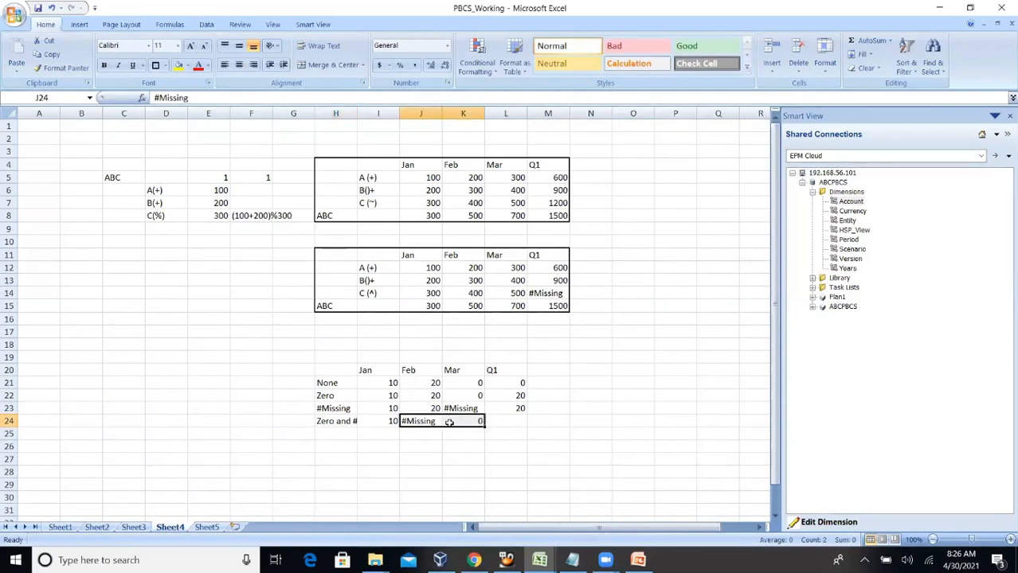
{"action": "left_click", "coordinate": [515, 419]}
{"action": "type", "text": "20"}
{"action": "key", "text": "Return"}
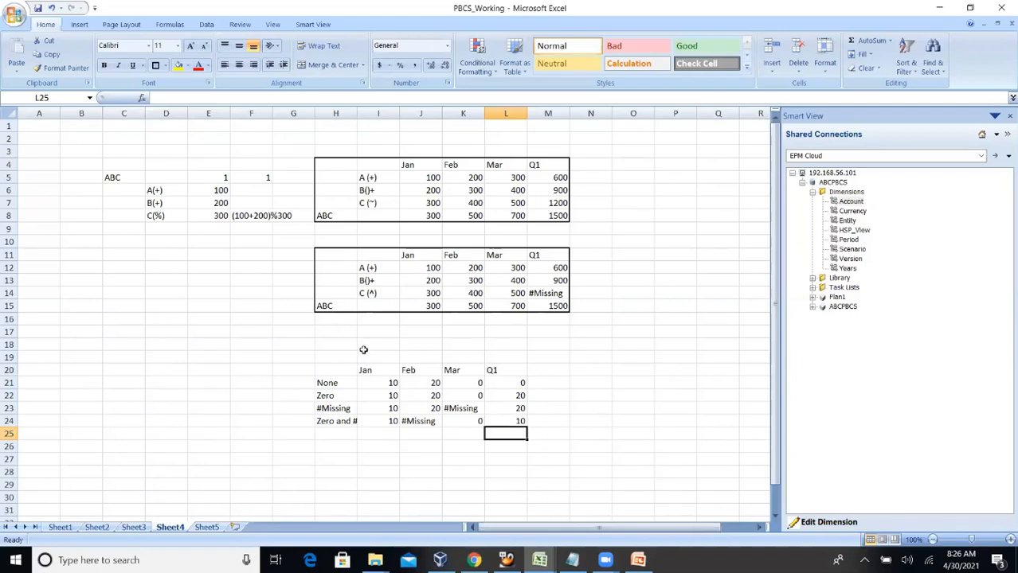
{"action": "left_click_drag", "start_coordinate": [338, 367], "coordinate": [498, 420]}
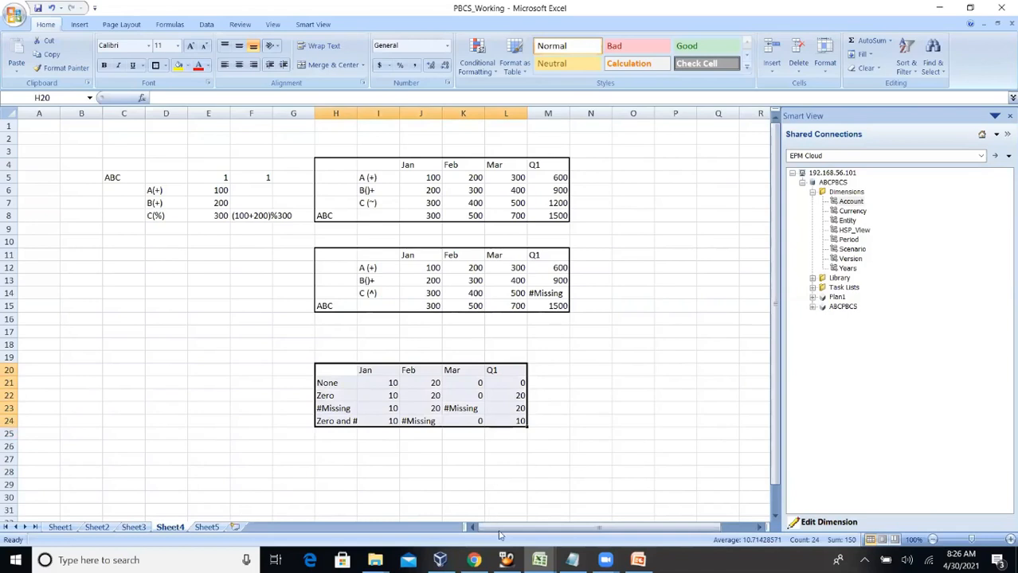
{"action": "left_click", "coordinate": [344, 385]}
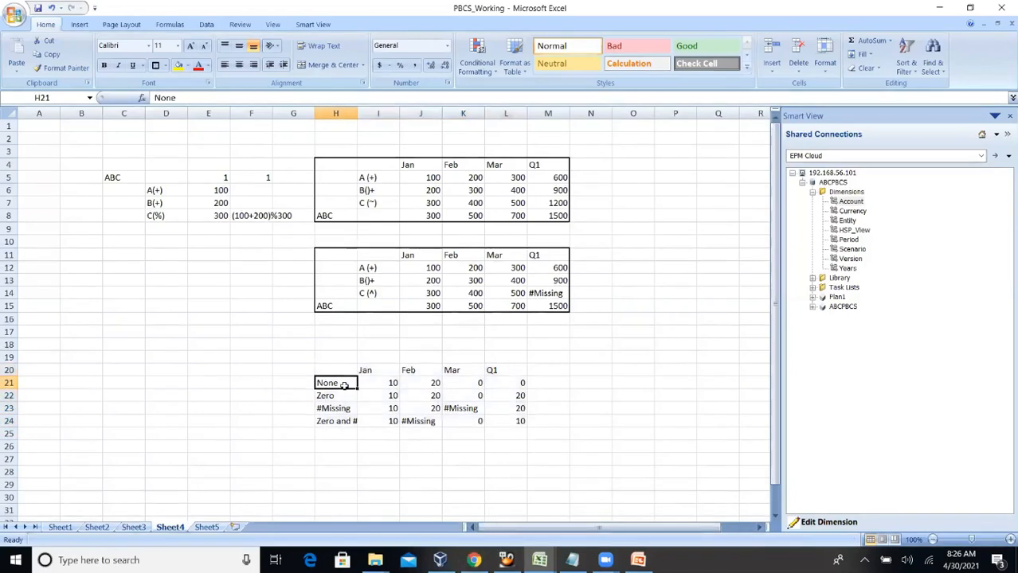
Switch to Chrome and set the BS member's Exchange Rate Type to Average.
{"action": "left_click", "coordinate": [474, 560]}
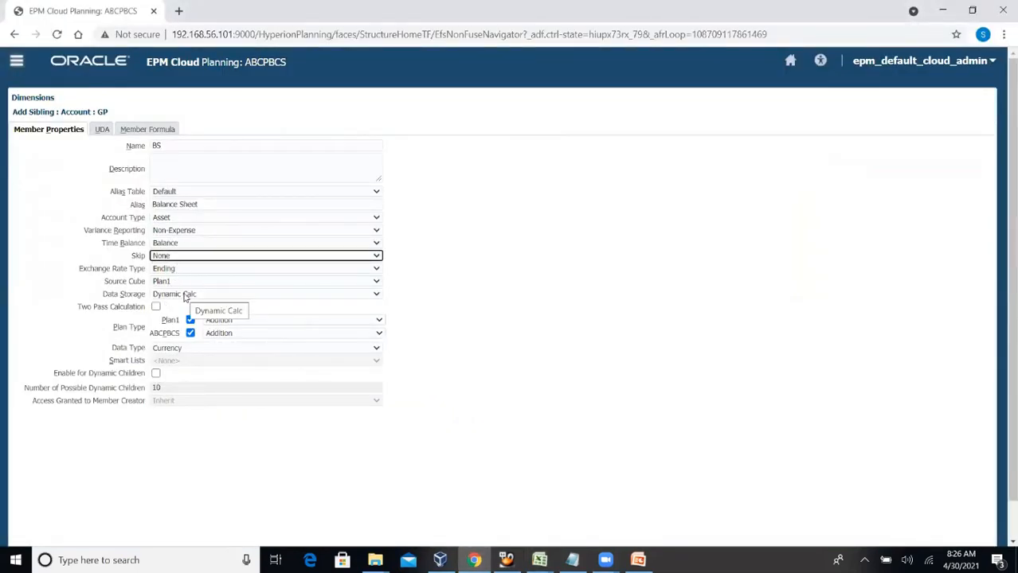
{"action": "left_click", "coordinate": [171, 270]}
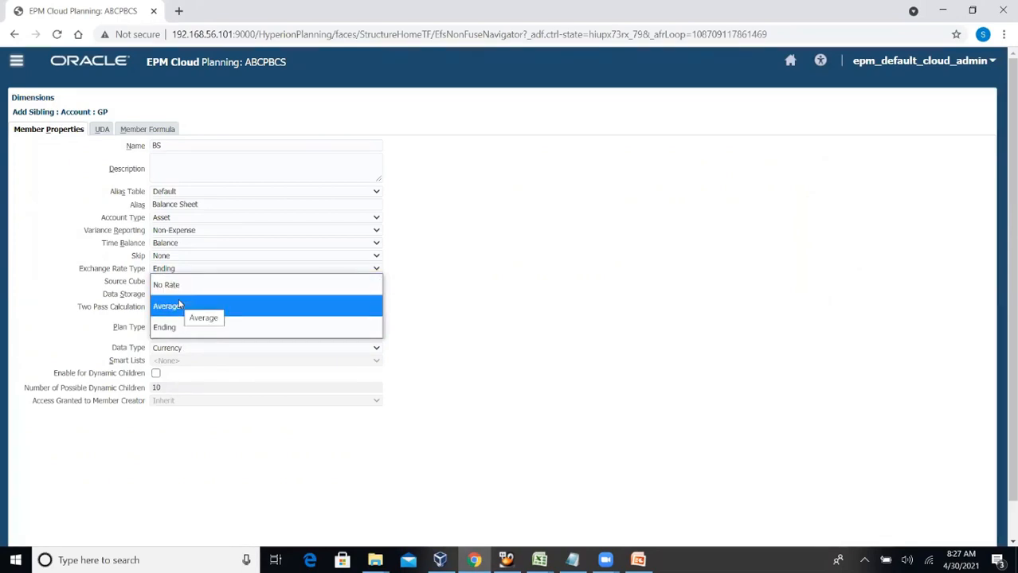
{"action": "left_click", "coordinate": [179, 304]}
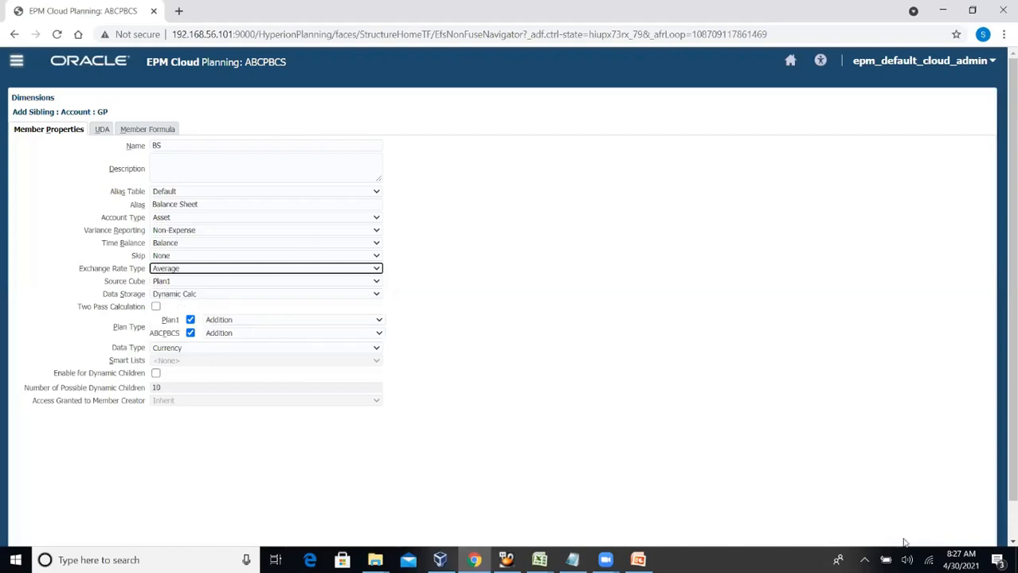
Save the BS member and move it under NI, placing it after OPEX.
{"action": "scroll", "coordinate": [1003, 525], "scroll_direction": "down", "scroll_amount": 1}
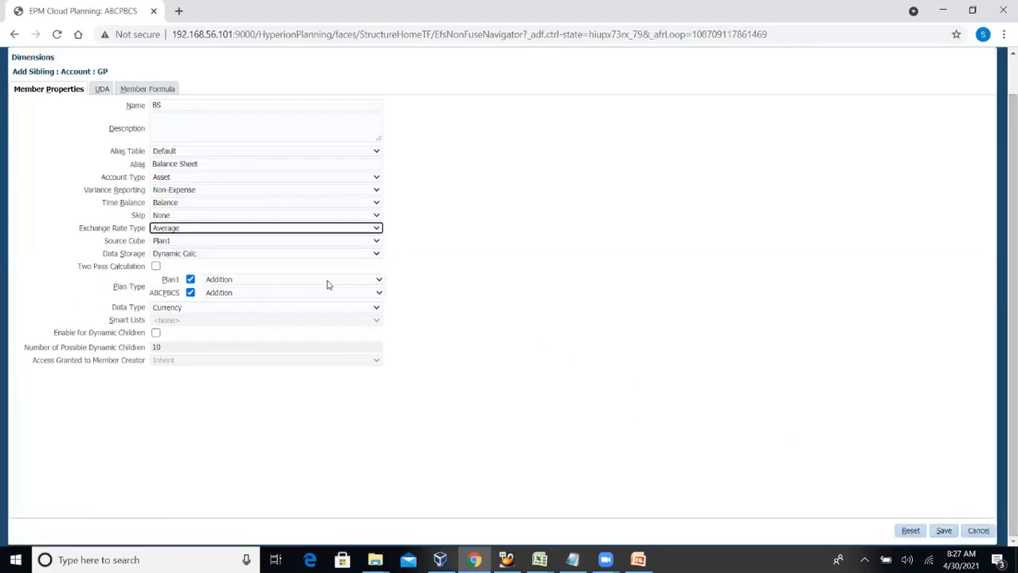
{"action": "left_click", "coordinate": [943, 530]}
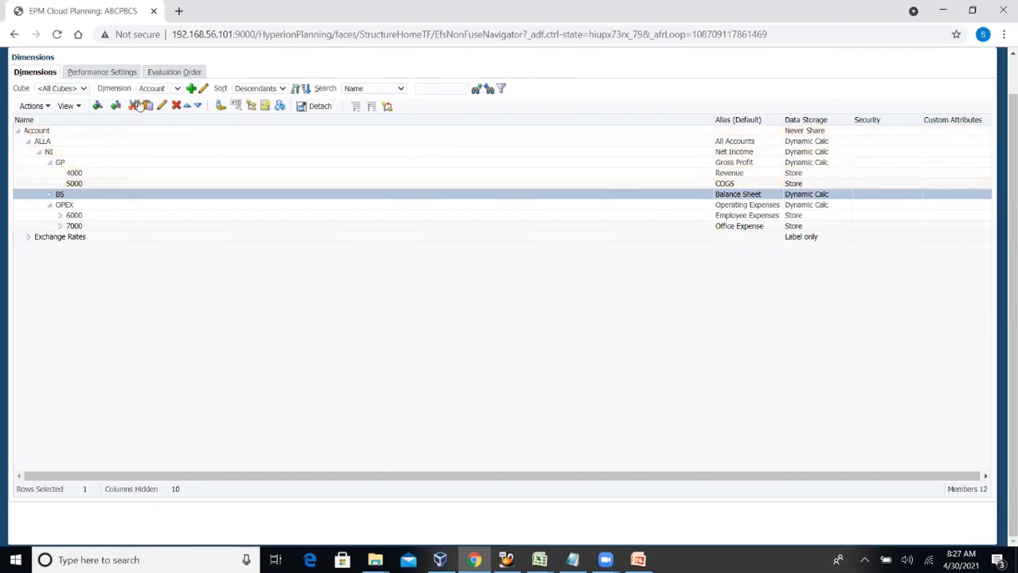
{"action": "left_click", "coordinate": [133, 108]}
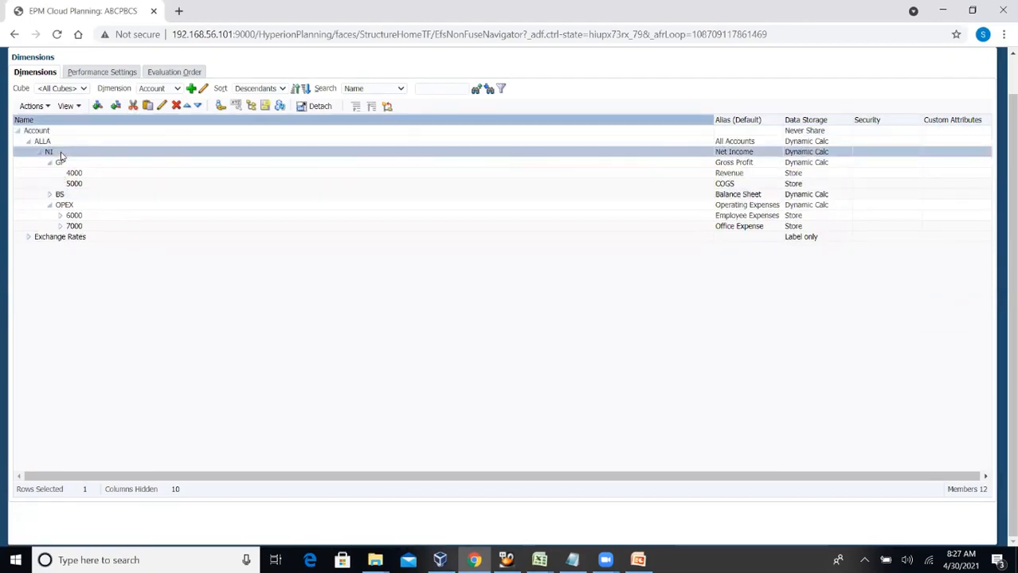
{"action": "left_click", "coordinate": [148, 107]}
{"action": "left_click", "coordinate": [567, 314]}
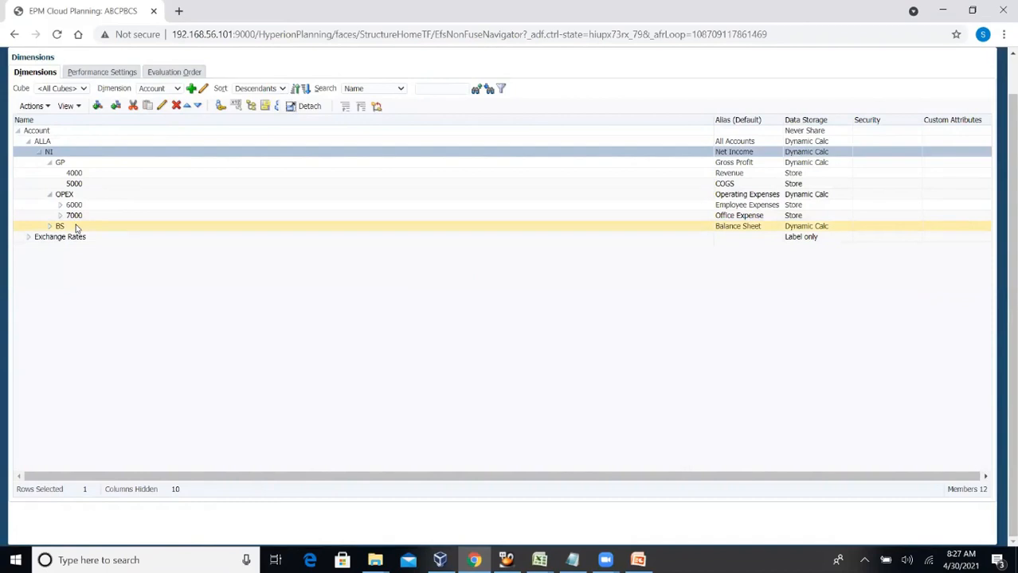
Cut the NI member with its descendants and paste it under ALLA.
{"action": "left_click", "coordinate": [133, 107]}
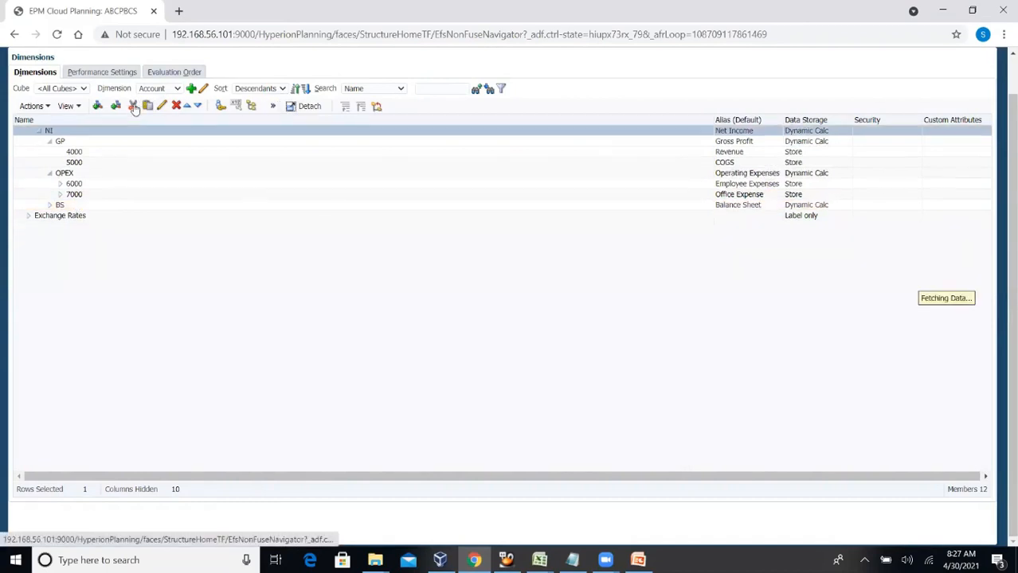
{"action": "left_click", "coordinate": [44, 141]}
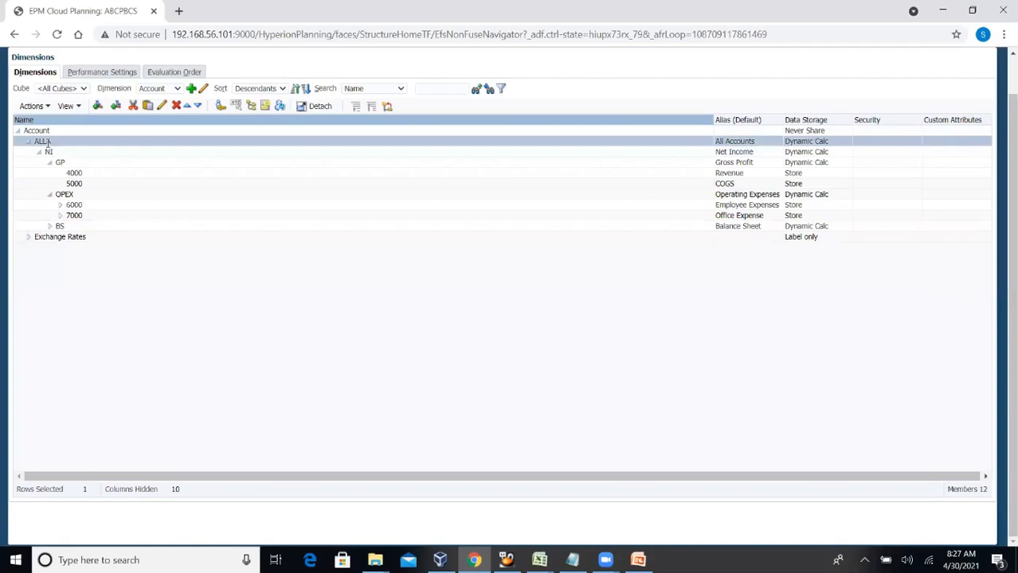
{"action": "left_click", "coordinate": [147, 106]}
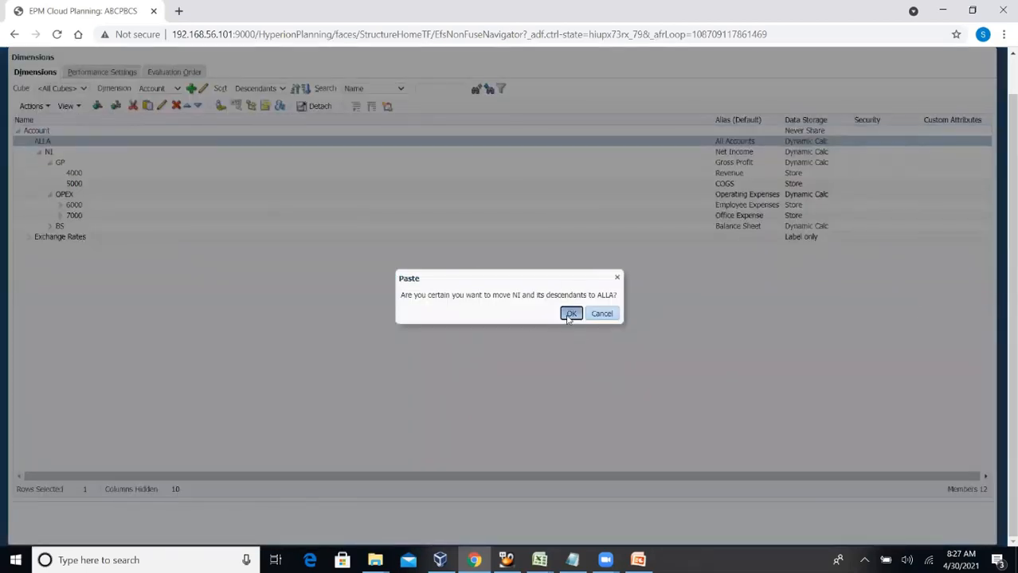
{"action": "left_click", "coordinate": [570, 313]}
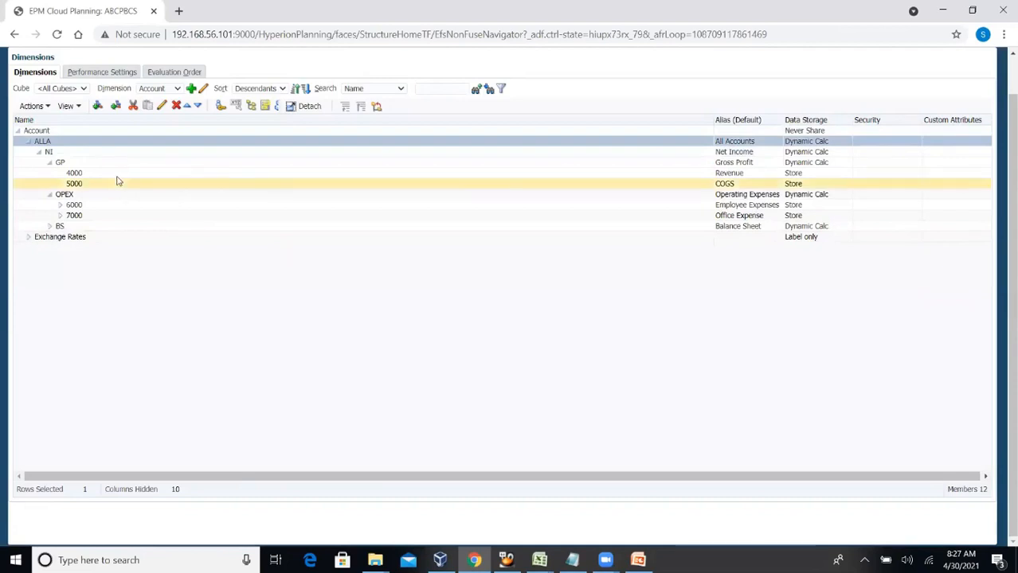
{"action": "left_click", "coordinate": [39, 153]}
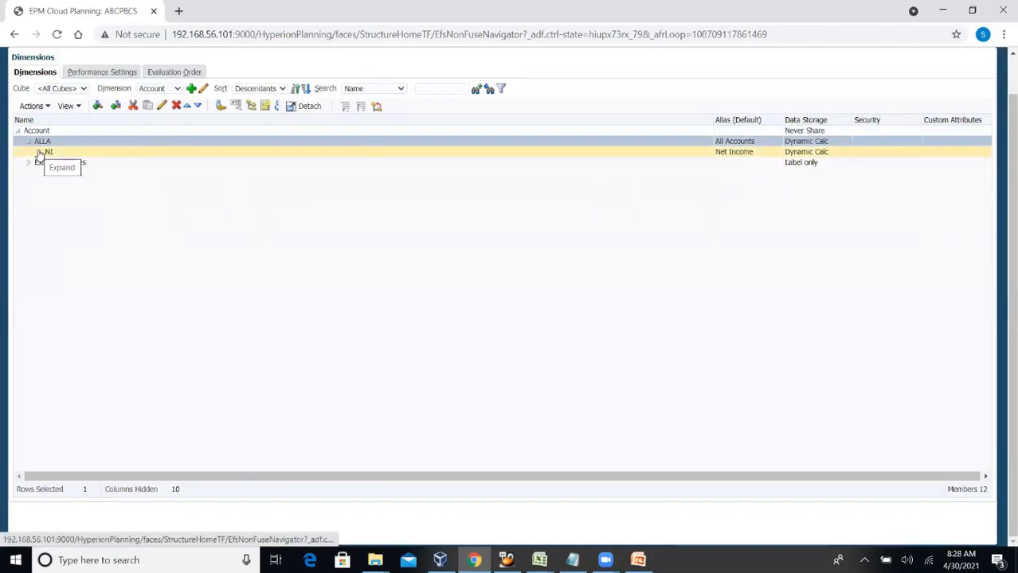
{"action": "left_click", "coordinate": [40, 153]}
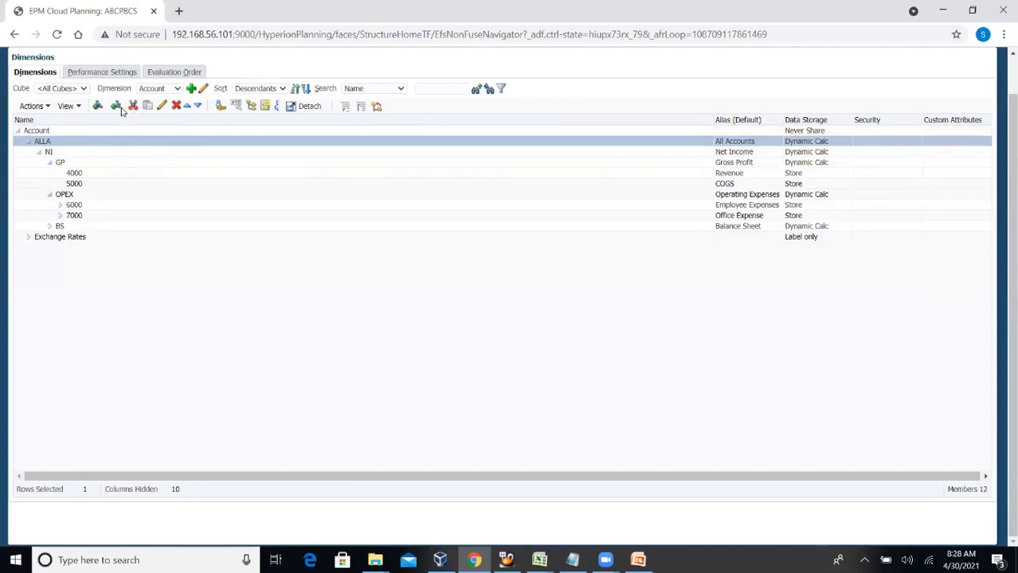
Move the BS member out of NI to directly under Account.
{"action": "left_click", "coordinate": [73, 227]}
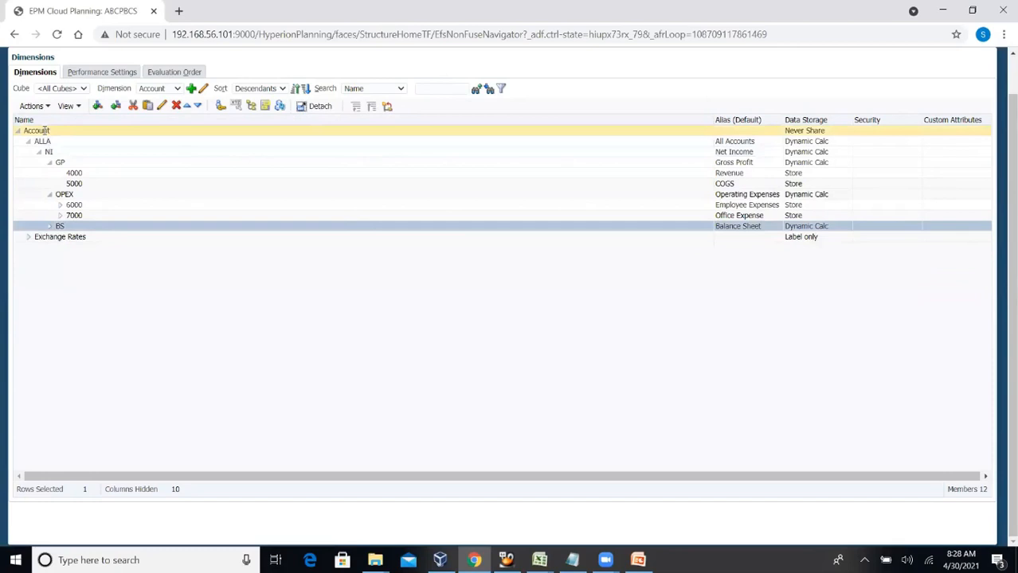
{"action": "left_click", "coordinate": [44, 129]}
{"action": "left_click", "coordinate": [150, 106]}
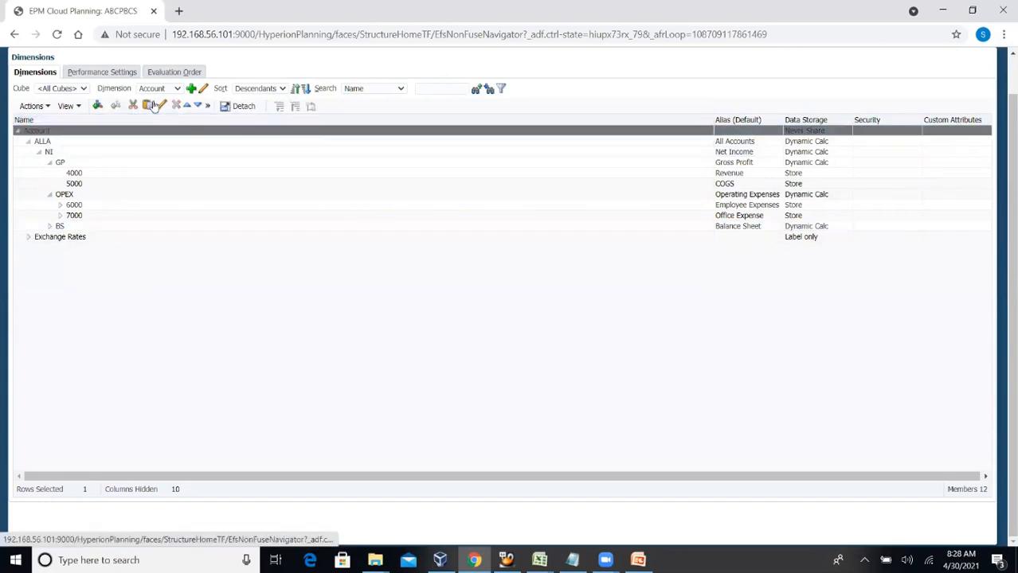
{"action": "left_click", "coordinate": [575, 313]}
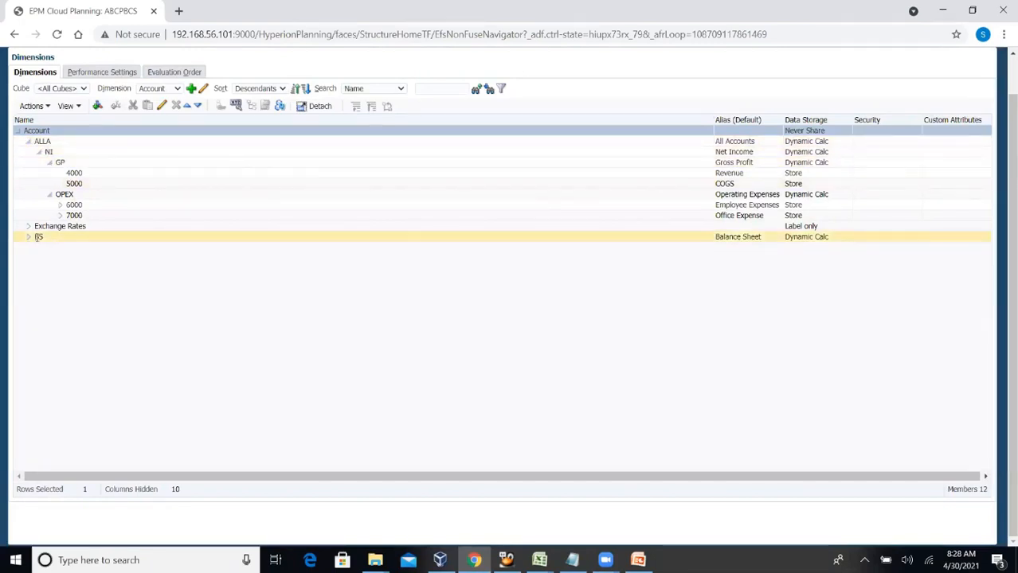
Move the BS member under ALLA as a sibling of NI, and collapse NI.
{"action": "left_click", "coordinate": [39, 237]}
{"action": "left_click", "coordinate": [132, 106]}
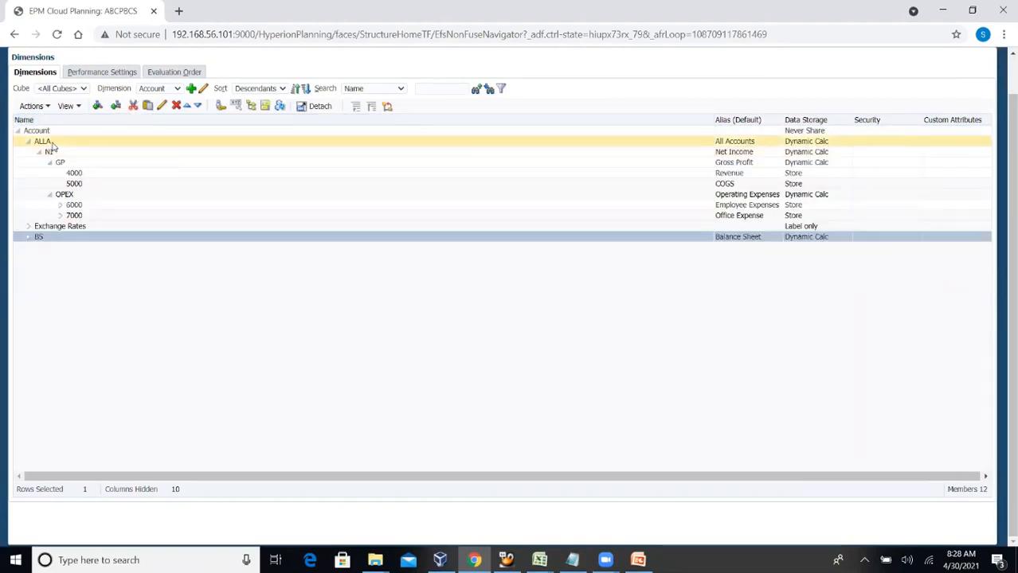
{"action": "left_click", "coordinate": [53, 144]}
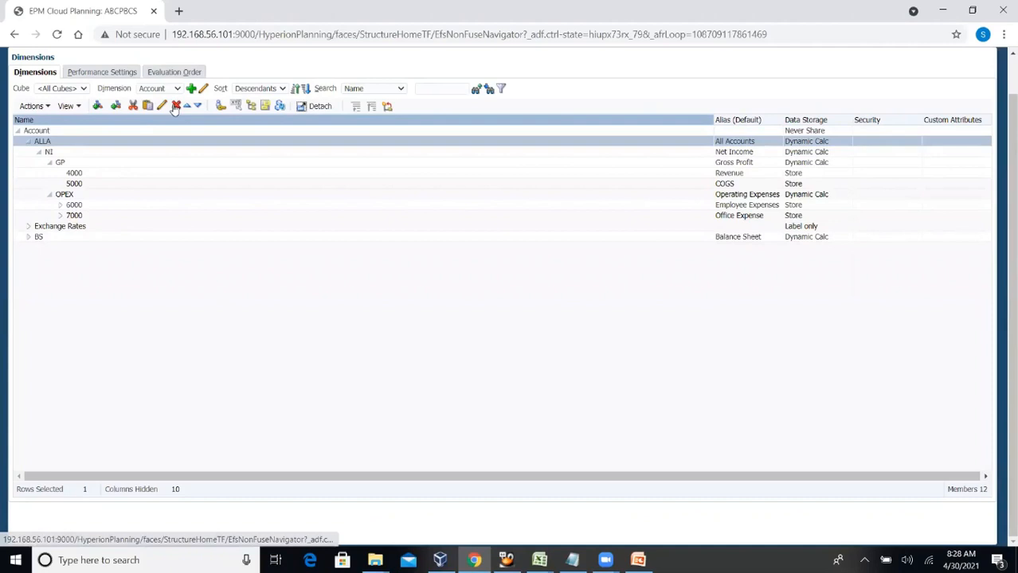
{"action": "left_click", "coordinate": [147, 107]}
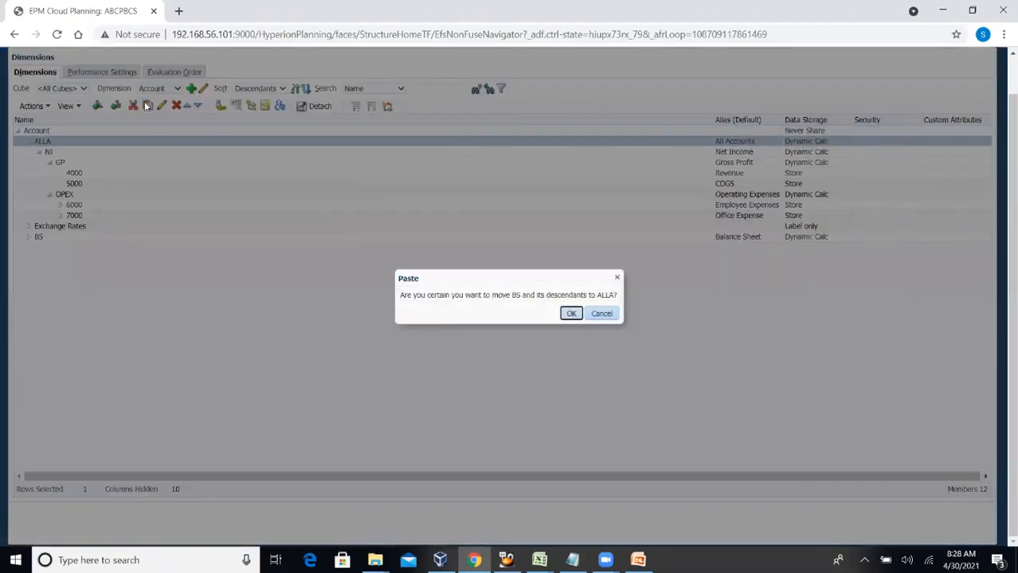
{"action": "left_click", "coordinate": [568, 315]}
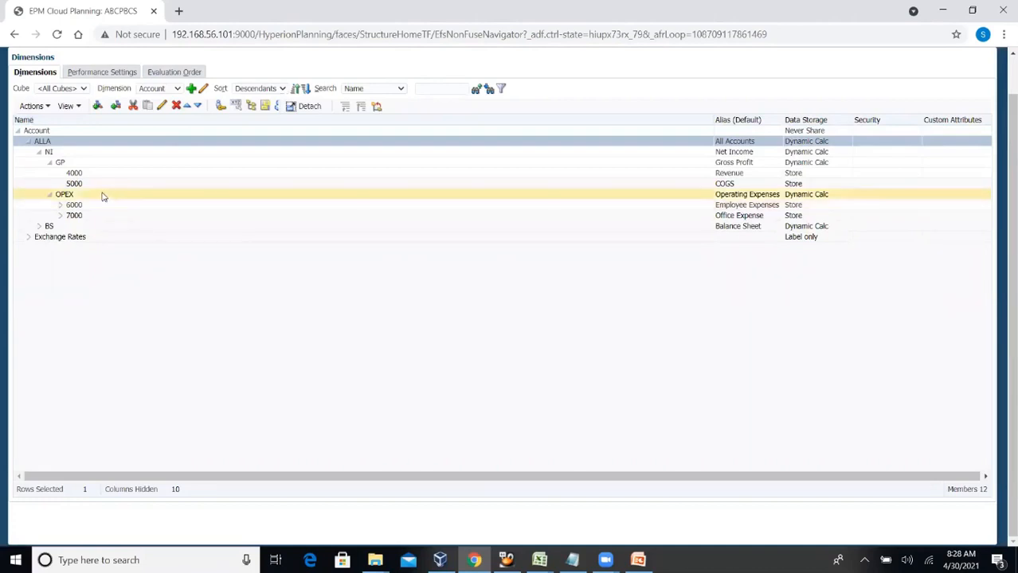
{"action": "left_click", "coordinate": [40, 154]}
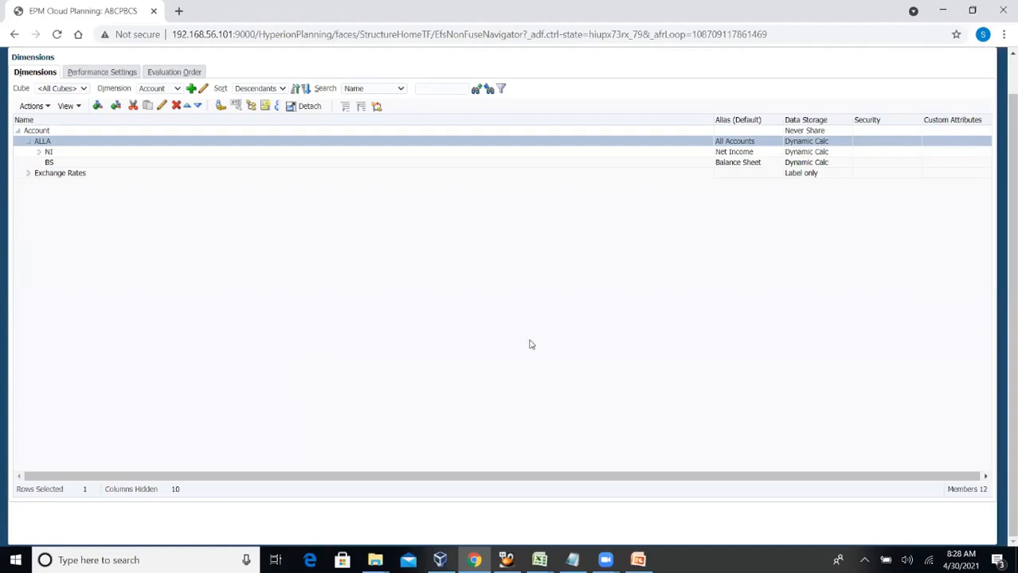
Switch to Excel and open the Account dimension on Sheet5, reusing the sheet contents and POV.
{"action": "left_click", "coordinate": [945, 11]}
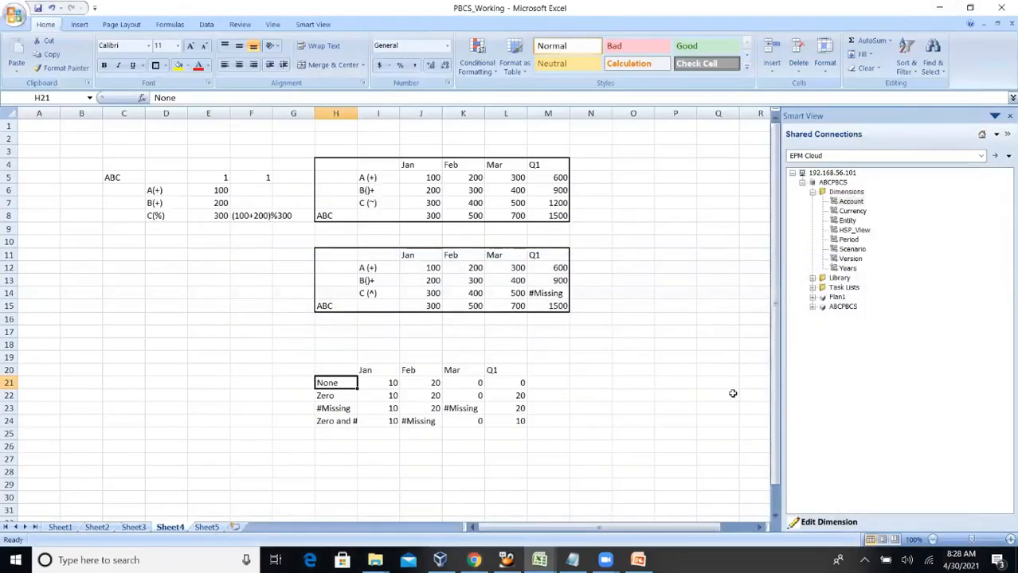
{"action": "left_click", "coordinate": [206, 528]}
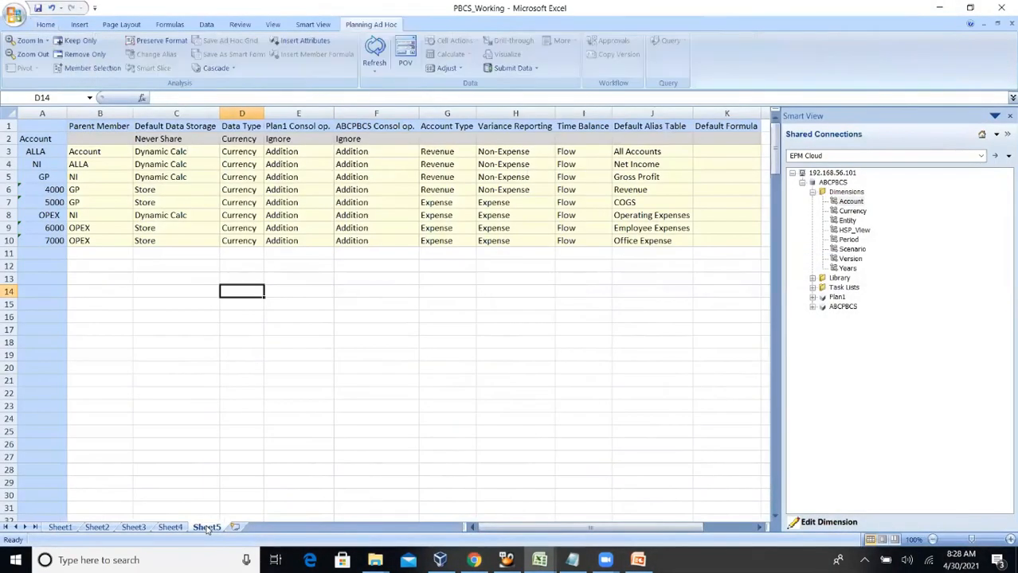
{"action": "double_click", "coordinate": [850, 202]}
{"action": "left_click", "coordinate": [518, 311]}
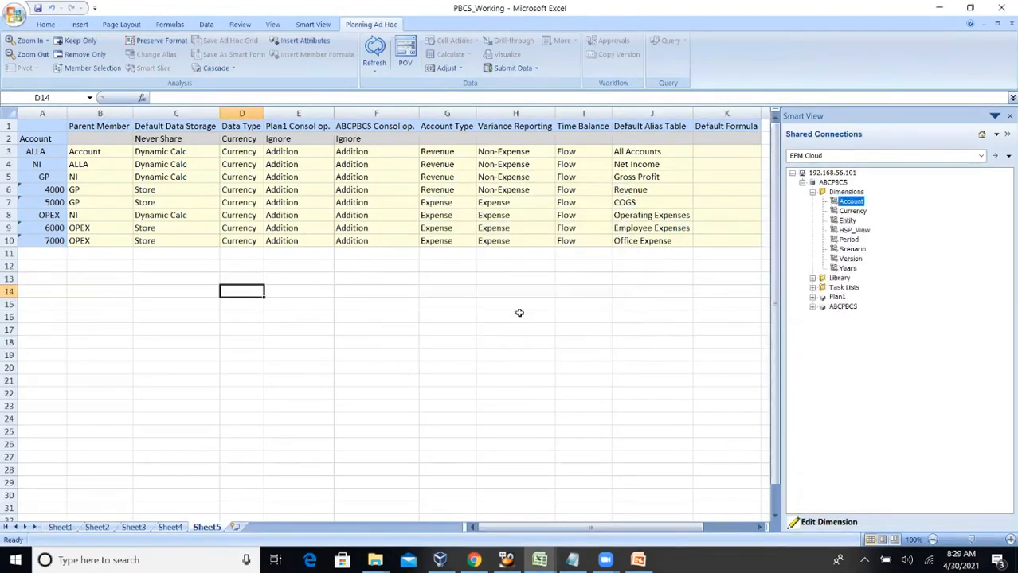
{"action": "left_click", "coordinate": [58, 139]}
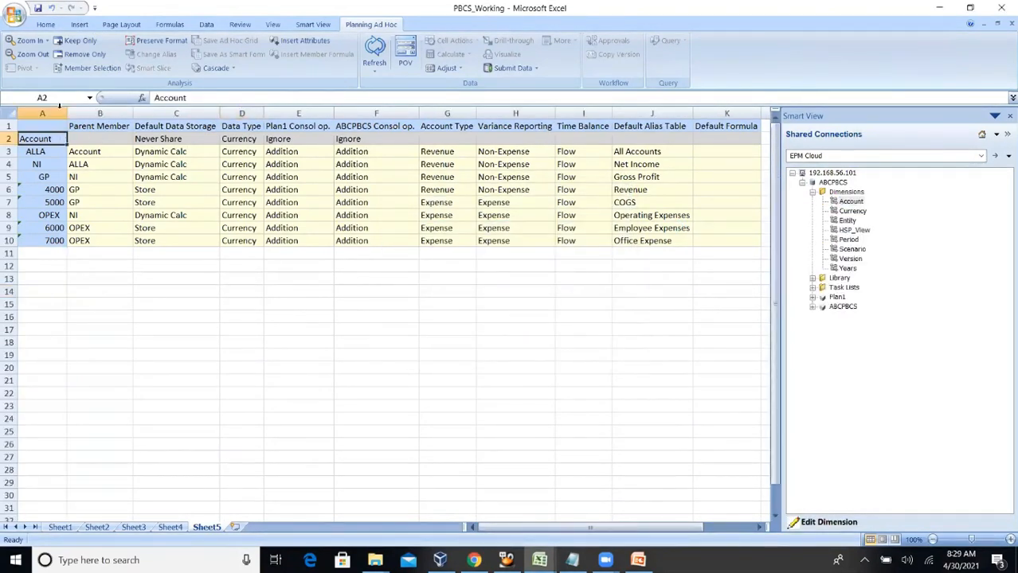
Switch to Chrome and refresh the Planning database with the current Account metadata.
{"action": "left_click", "coordinate": [474, 560]}
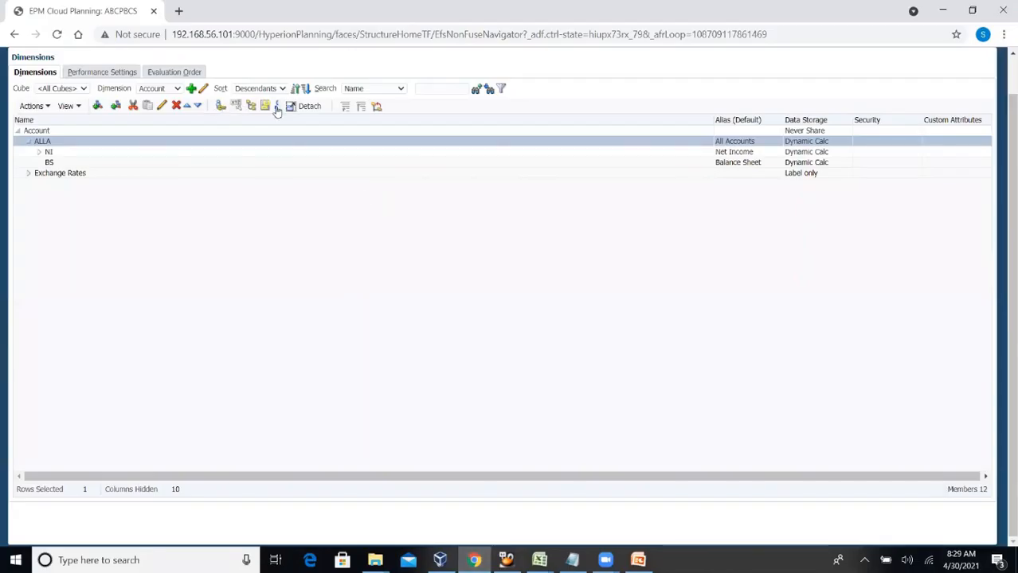
{"action": "left_click", "coordinate": [278, 107]}
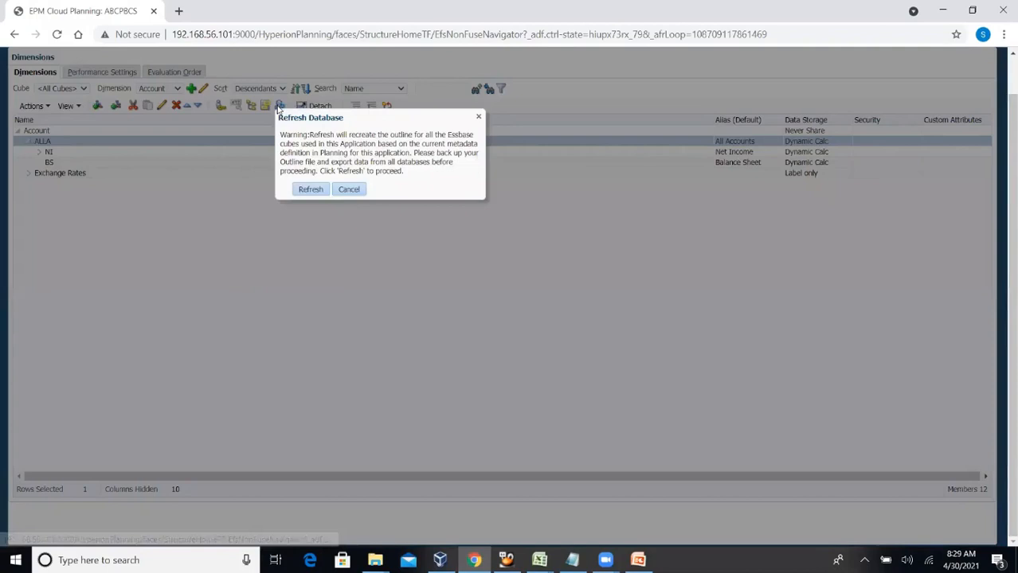
{"action": "left_click", "coordinate": [309, 190]}
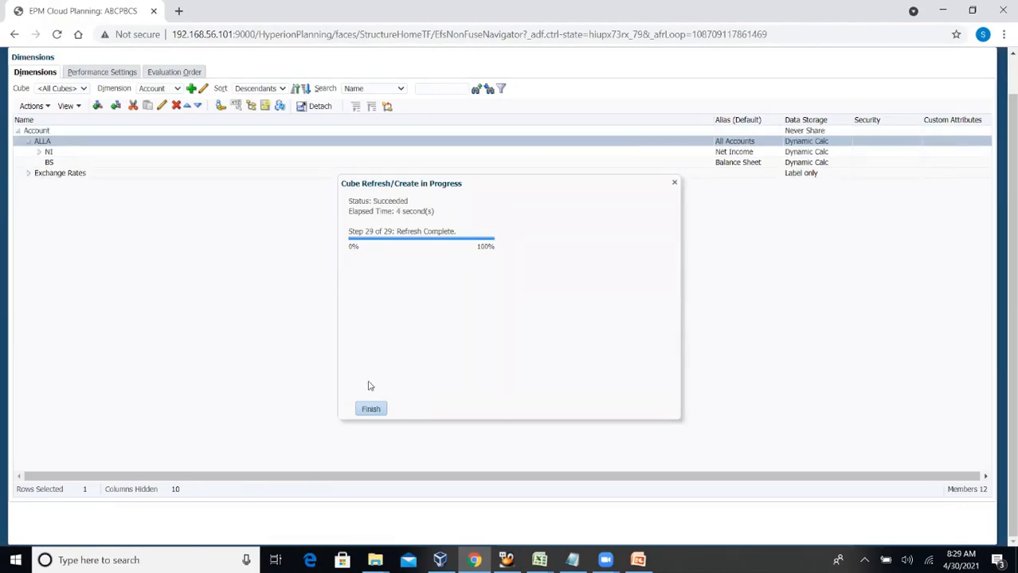
{"action": "left_click", "coordinate": [370, 410]}
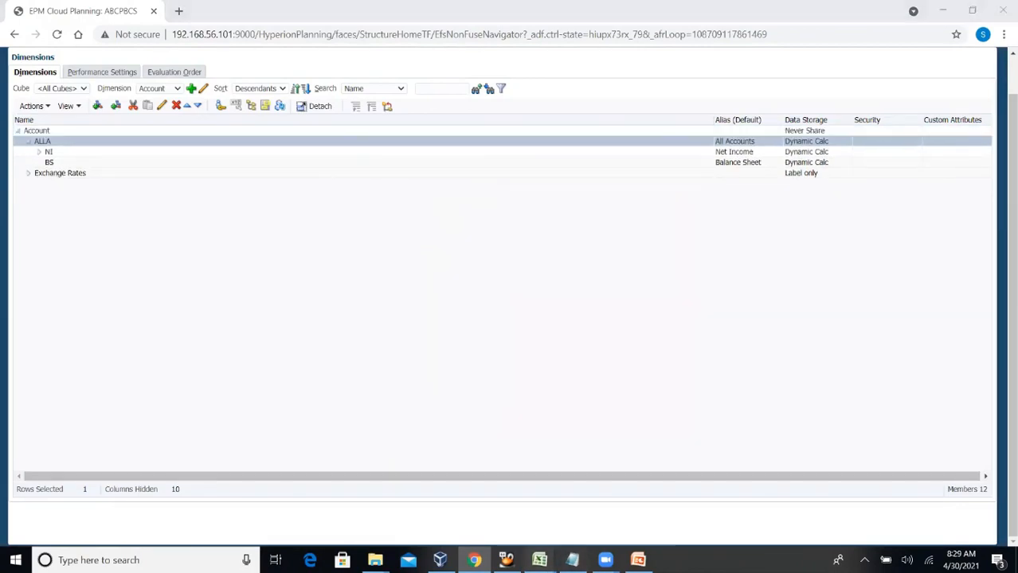
Switch back to Excel and reopen the Account dimension on Sheet5 with the existing sheet contents and POV.
{"action": "mouse_move", "coordinate": [539, 559]}
{"action": "left_click", "coordinate": [629, 519]}
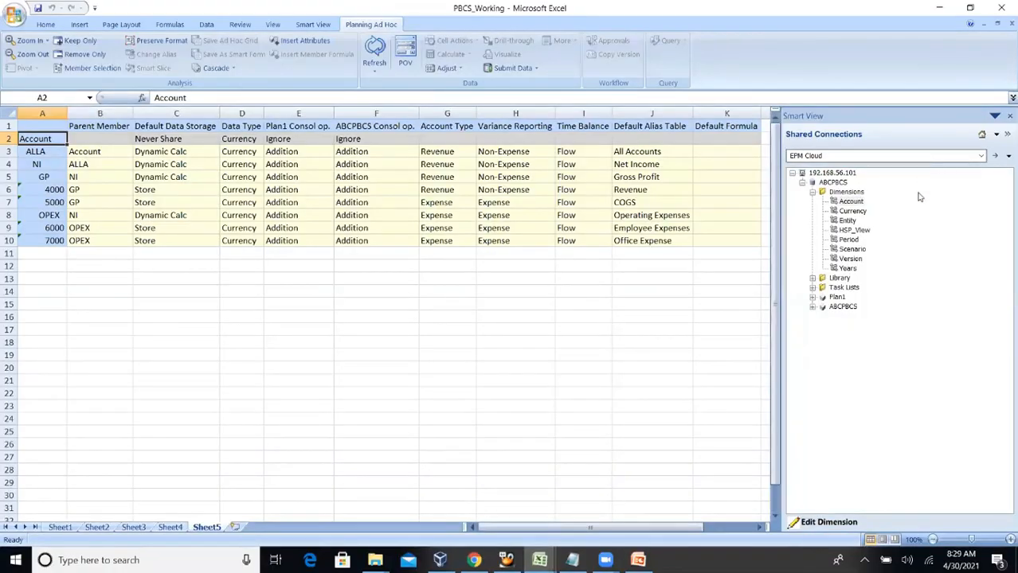
{"action": "double_click", "coordinate": [848, 201]}
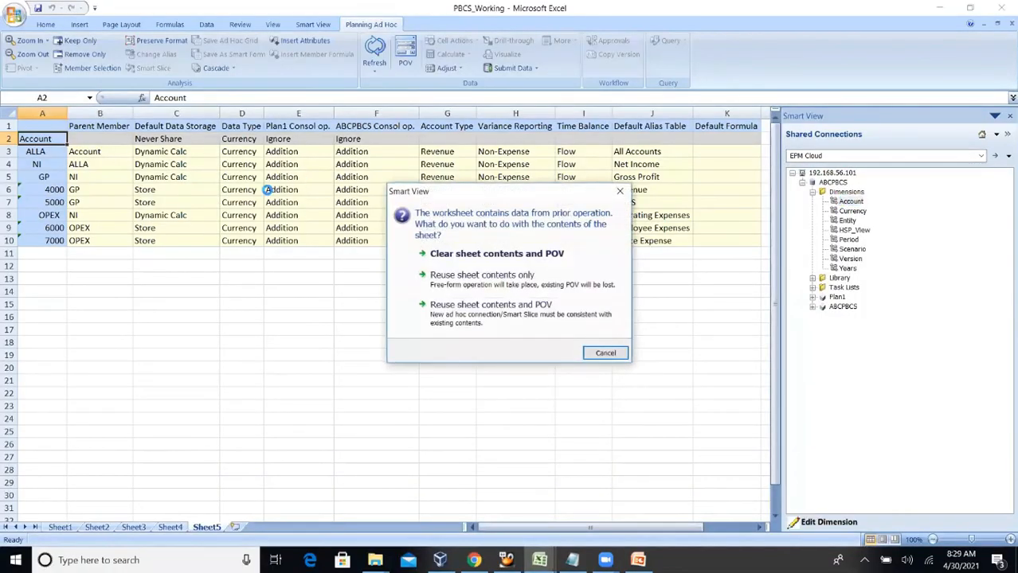
{"action": "left_click", "coordinate": [464, 314]}
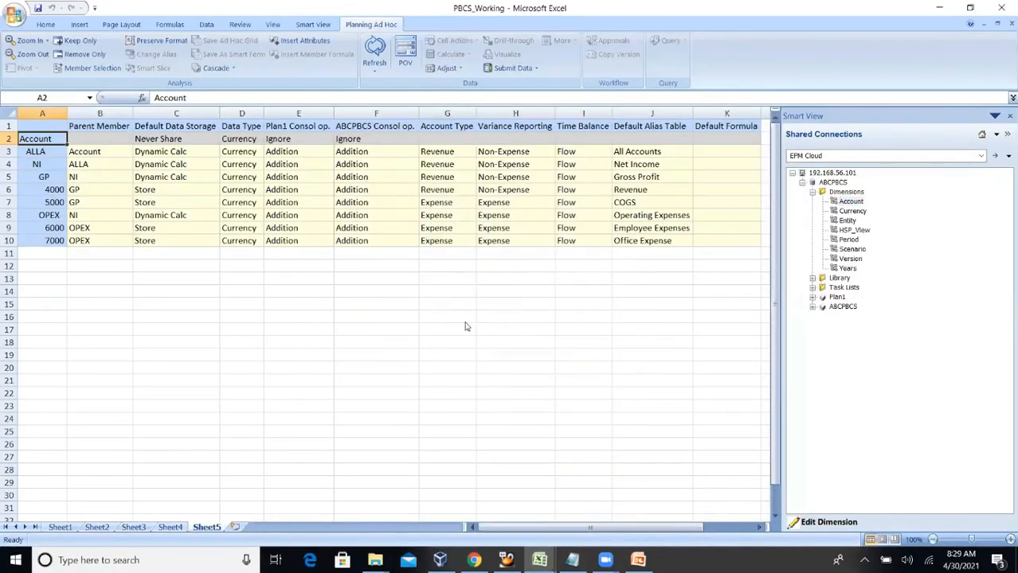
Keep only the Account row, zoom in through ALLA to its children, and reduce the grid to the BS member.
{"action": "left_click", "coordinate": [74, 40]}
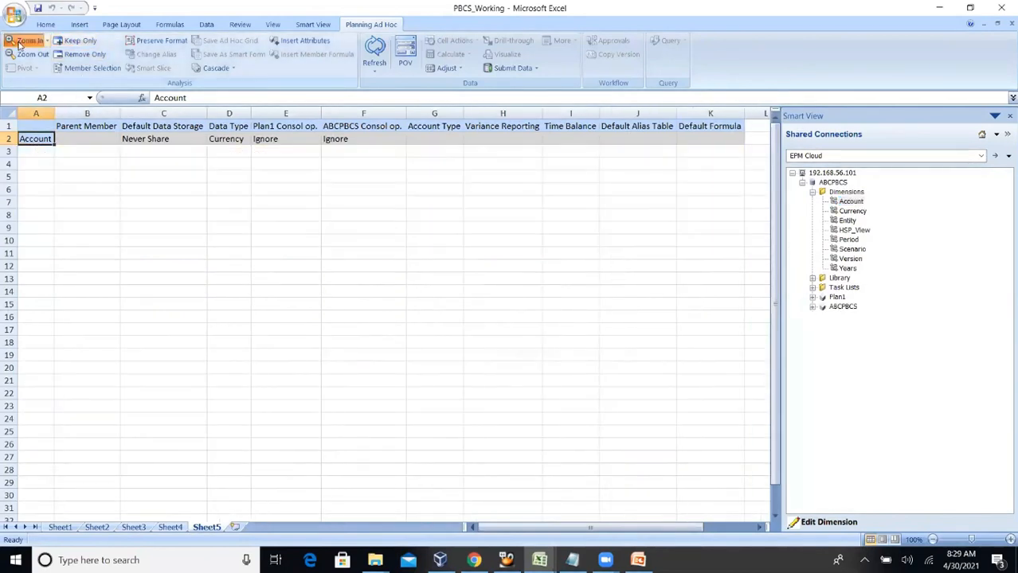
{"action": "left_click", "coordinate": [19, 40]}
{"action": "left_click", "coordinate": [48, 152]}
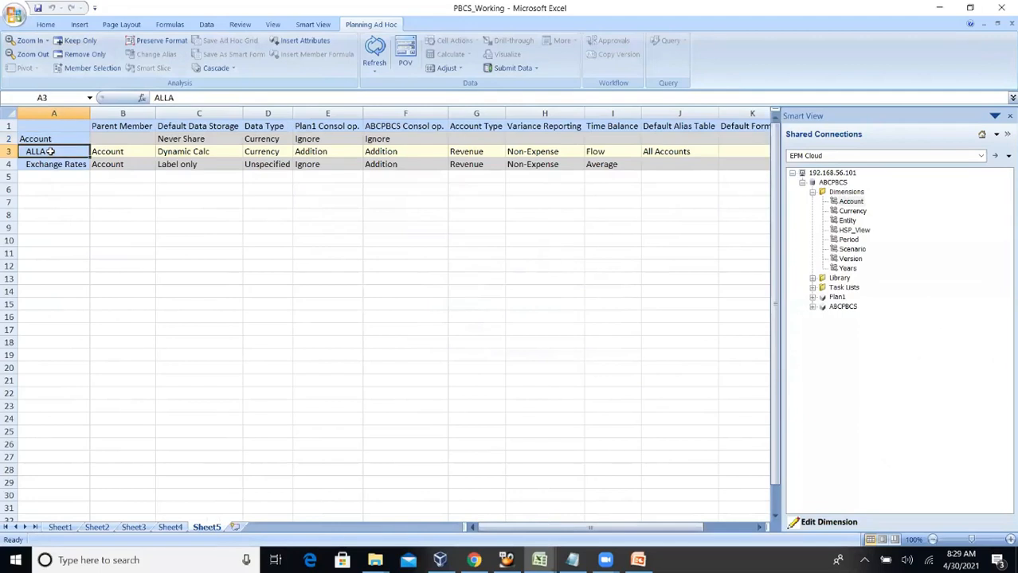
{"action": "left_click", "coordinate": [30, 41]}
{"action": "left_click", "coordinate": [53, 177]}
{"action": "left_click", "coordinate": [83, 42]}
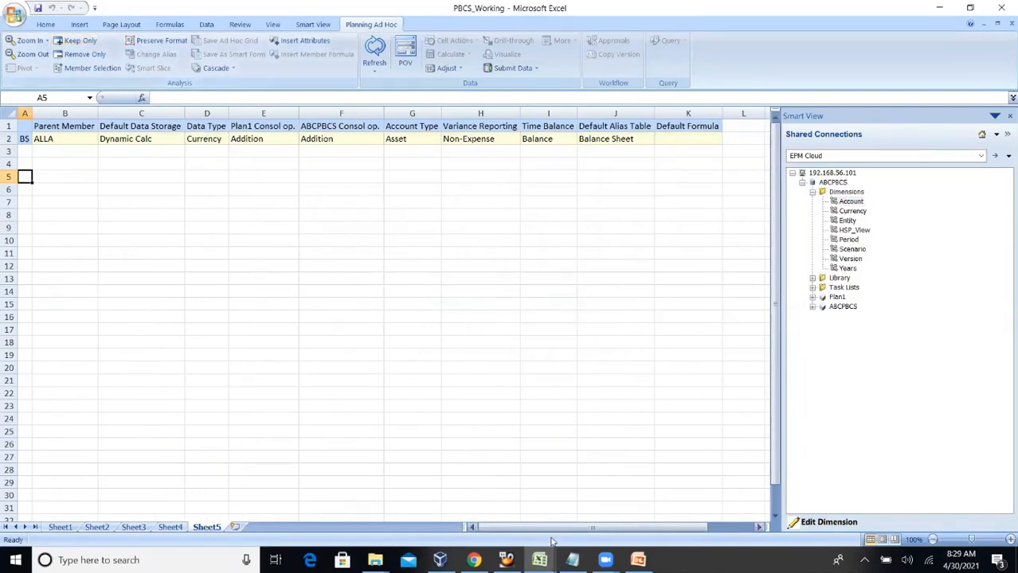
Copy account 1000 from the Dimensions workbook into A3 of Sheet5 in PBCS_Working and fit column A's width to it.
{"action": "left_click", "coordinate": [571, 560]}
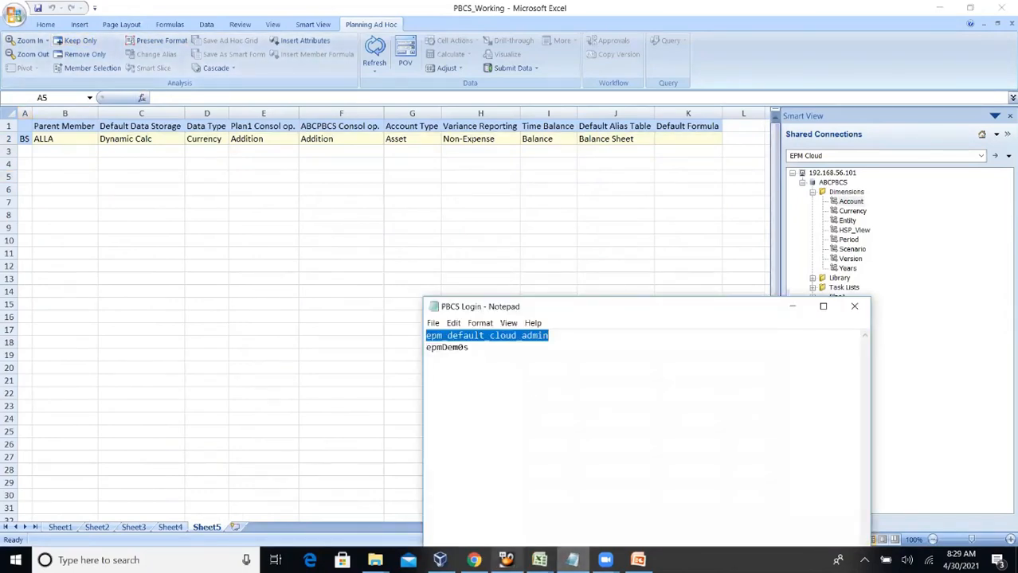
{"action": "left_click", "coordinate": [522, 506]}
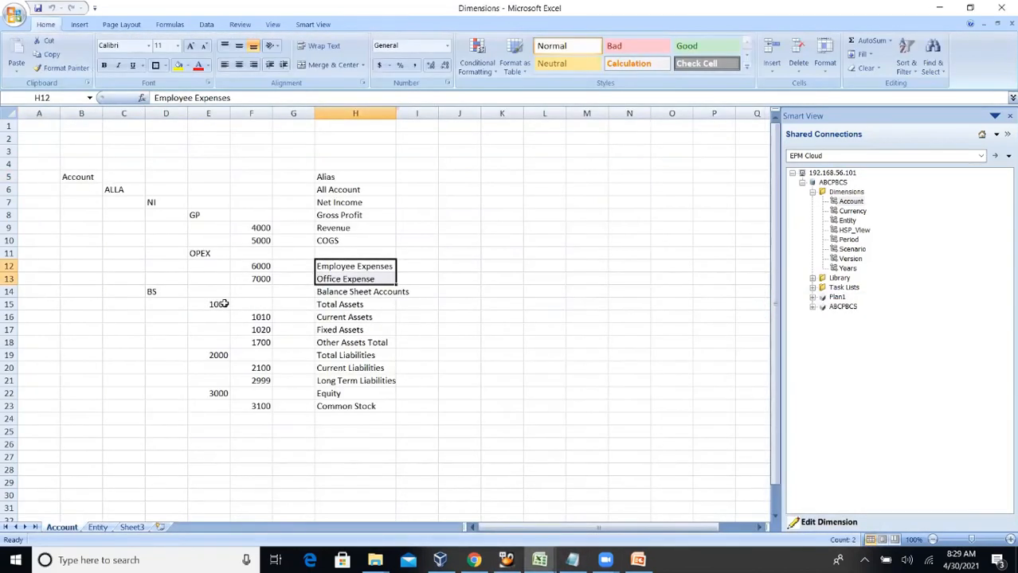
{"action": "left_click", "coordinate": [225, 304]}
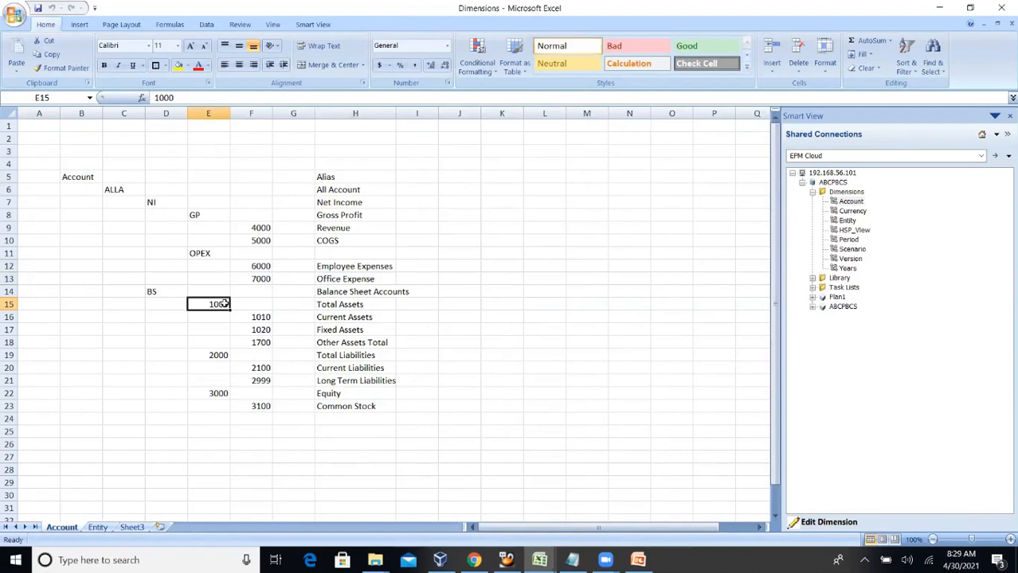
{"action": "key", "text": "ctrl+c"}
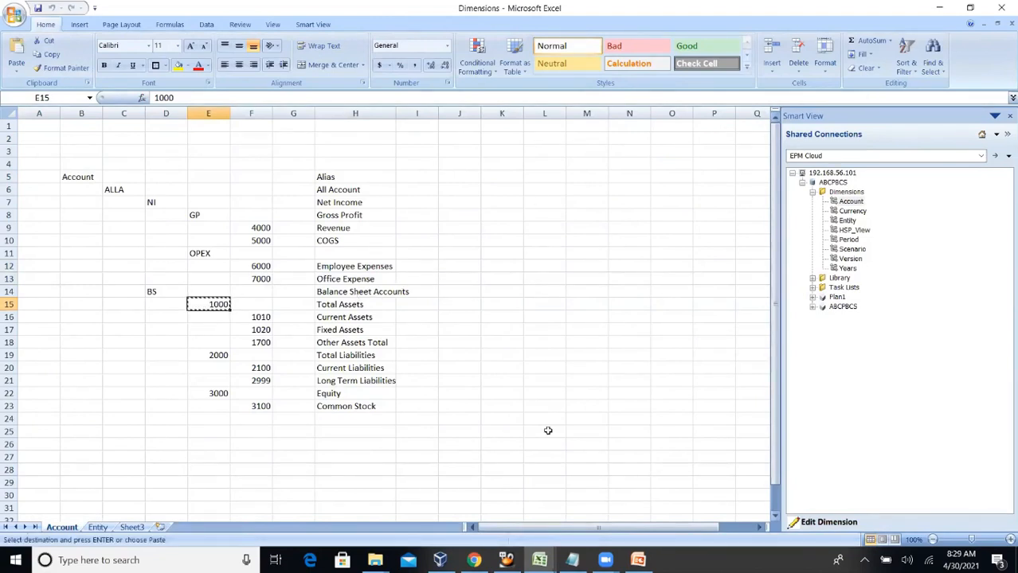
{"action": "left_click", "coordinate": [539, 560]}
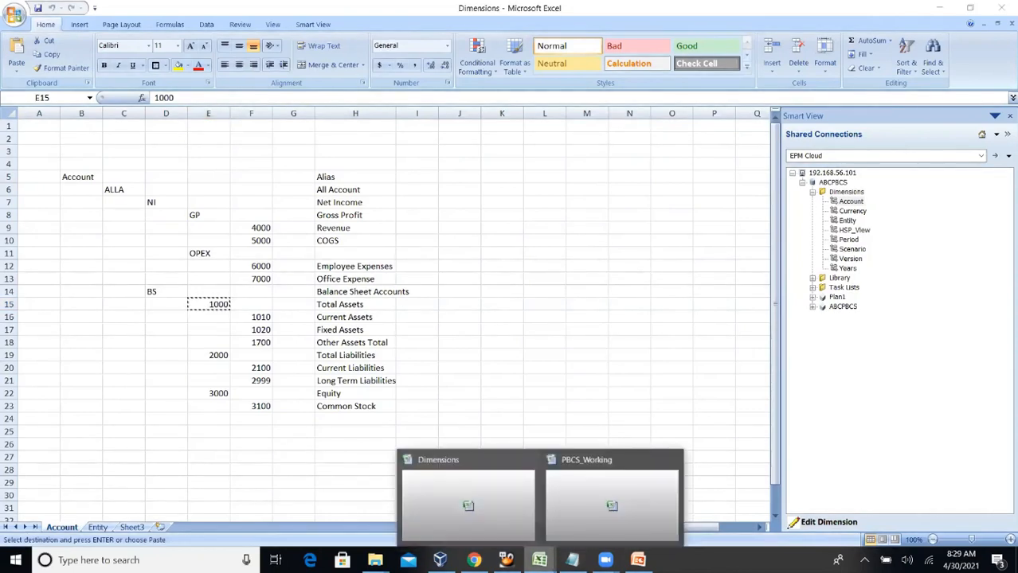
{"action": "left_click", "coordinate": [575, 514]}
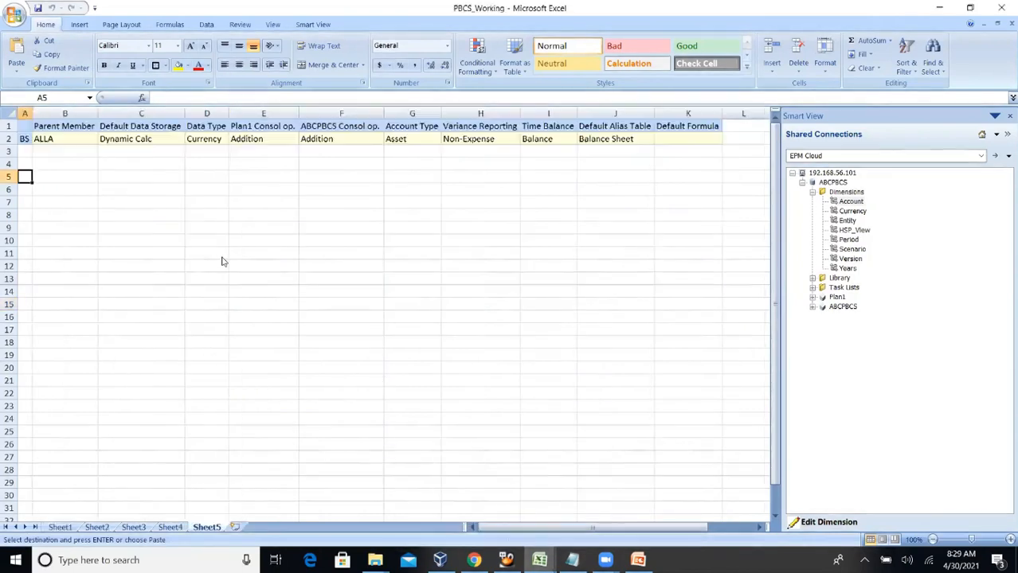
{"action": "left_click", "coordinate": [24, 151]}
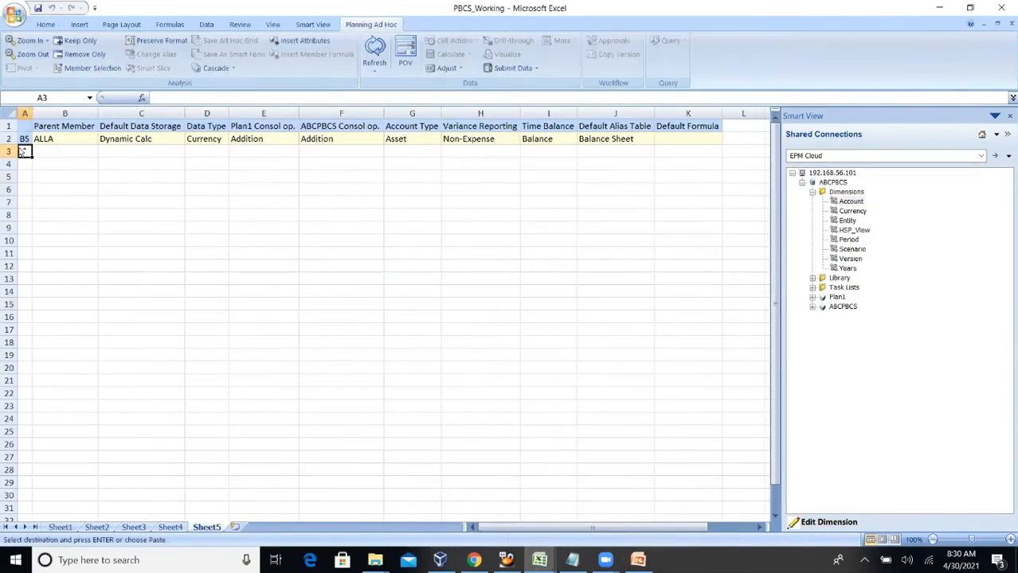
{"action": "key", "text": "ctrl+v"}
{"action": "double_click", "coordinate": [32, 112]}
Set the Parent Member of account 1000 to BS by copying the member name from A2 into B3.
{"action": "left_click", "coordinate": [27, 139]}
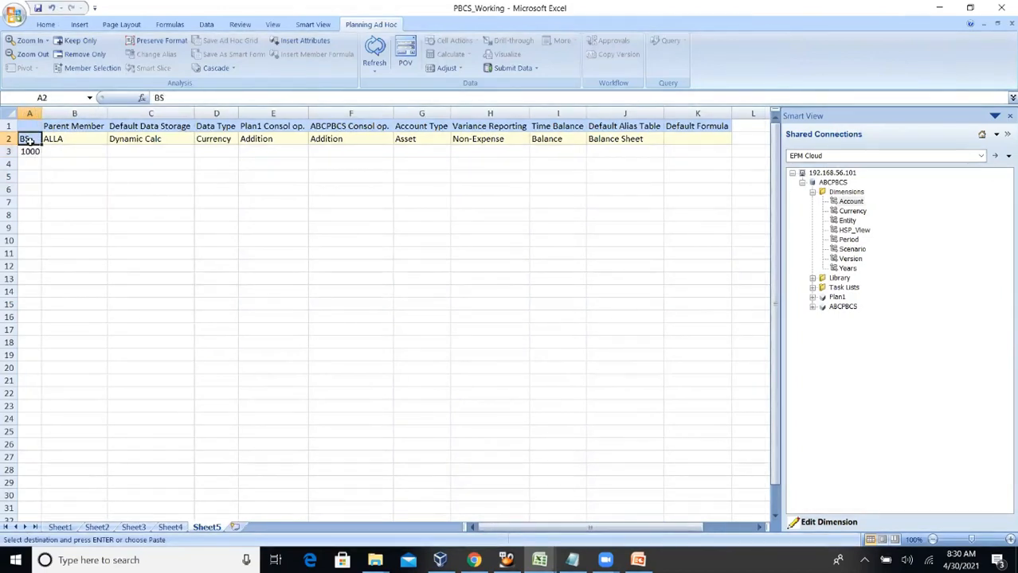
{"action": "key", "text": "ctrl+c"}
{"action": "left_click", "coordinate": [78, 153]}
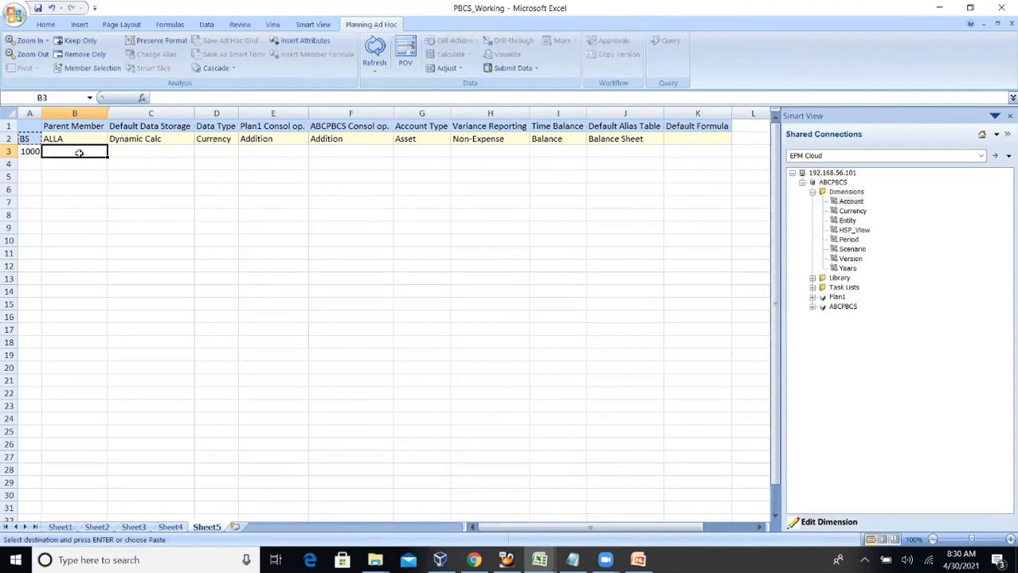
{"action": "key", "text": "ctrl+v"}
Copy the BS properties from Default Data Storage through Default Alias Table into the row of account 1000.
{"action": "left_click", "coordinate": [140, 139]}
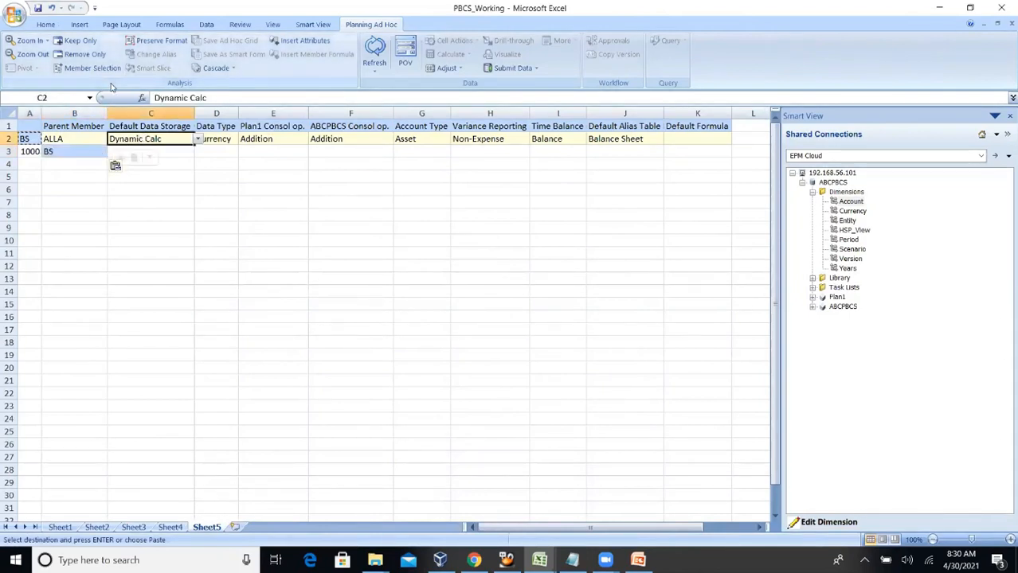
{"action": "key", "text": "shift+Right"}
{"action": "key", "text": "shift+Right"}
{"action": "key", "text": "shift+Right"}
{"action": "key", "text": "shift+Right"}
{"action": "key", "text": "shift+Right"}
{"action": "key", "text": "shift+Right"}
{"action": "key", "text": "shift+Right"}
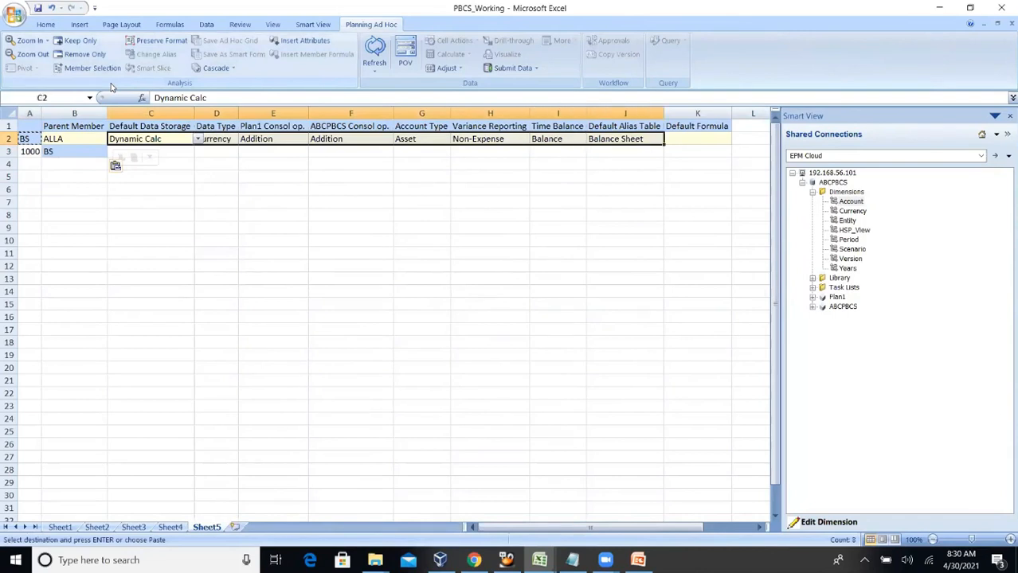
{"action": "key", "text": "ctrl+c"}
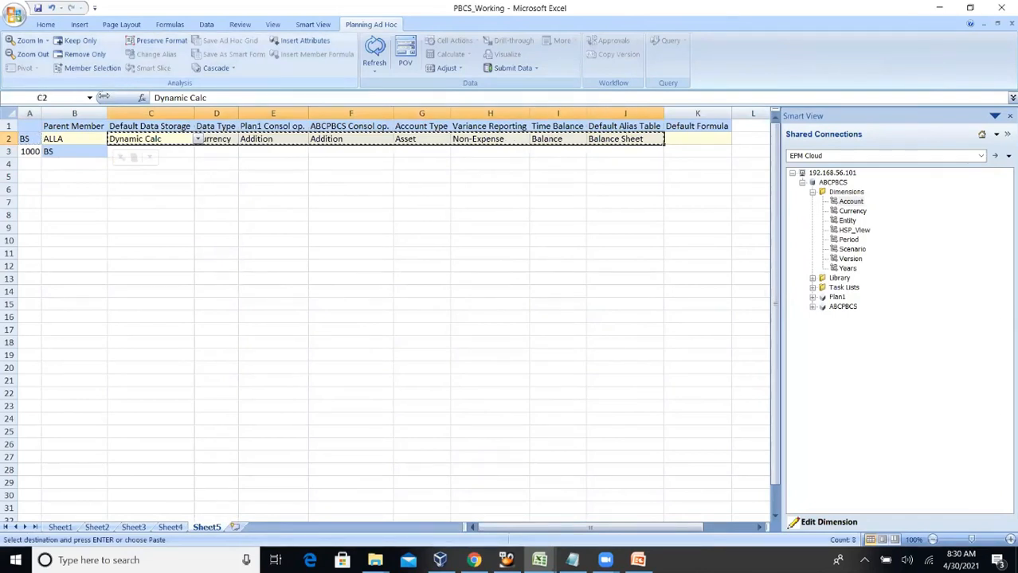
{"action": "left_click", "coordinate": [177, 151]}
{"action": "key", "text": "ctrl+v"}
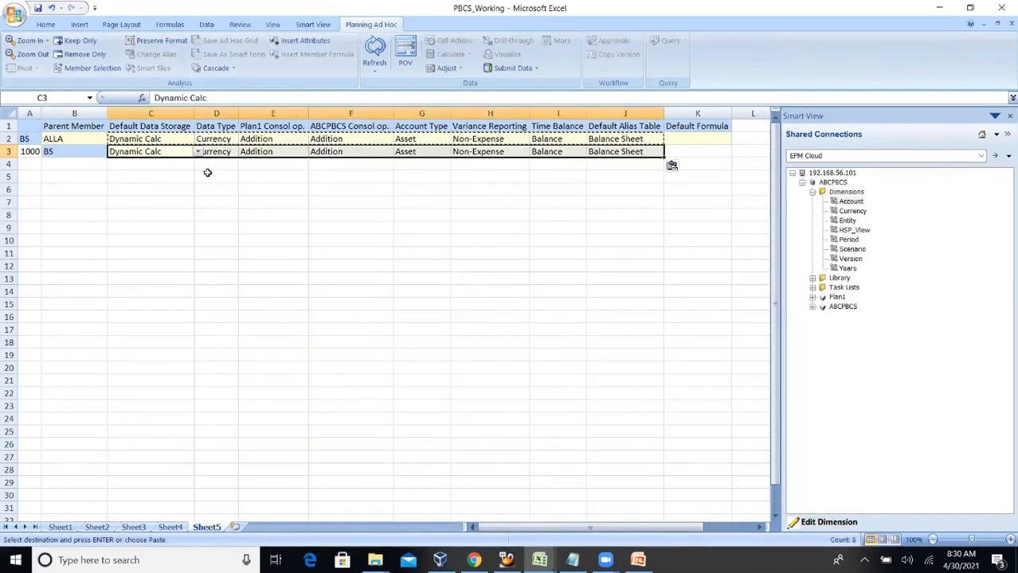
Take the alias Total Assets from the Dimensions workbook and enter it as account 1000's Default Alias Table value on Sheet5.
{"action": "mouse_move", "coordinate": [539, 560]}
{"action": "left_click", "coordinate": [466, 498]}
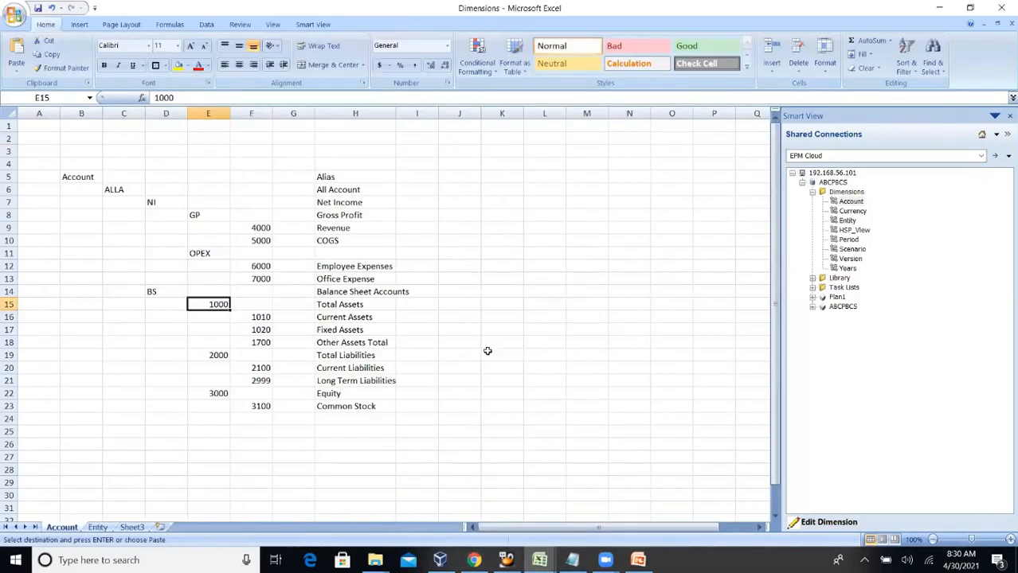
{"action": "left_click", "coordinate": [357, 306]}
{"action": "left_click_drag", "start_coordinate": [209, 98], "coordinate": [154, 98]}
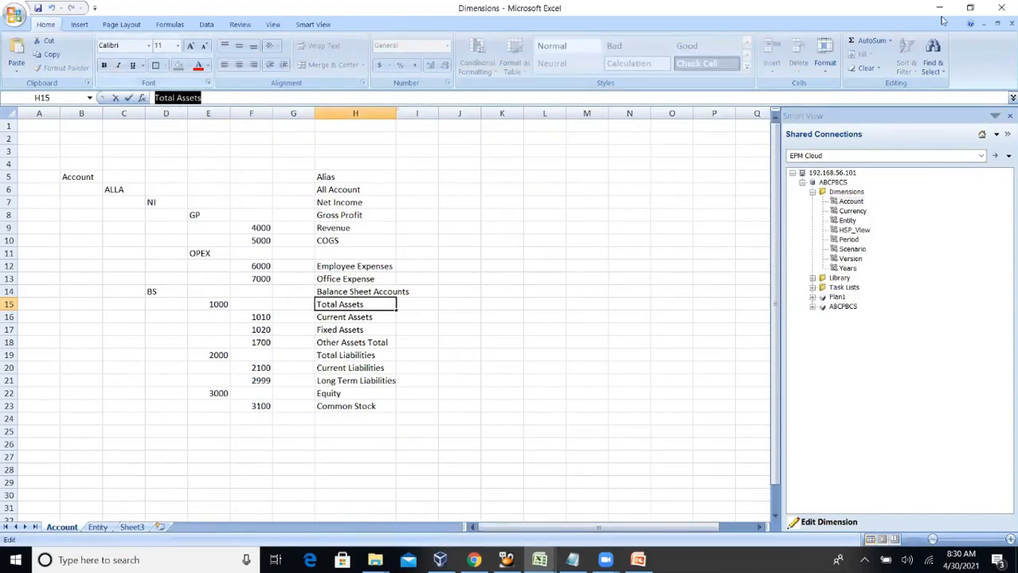
{"action": "key", "text": "alt+Tab"}
{"action": "left_click", "coordinate": [539, 560]}
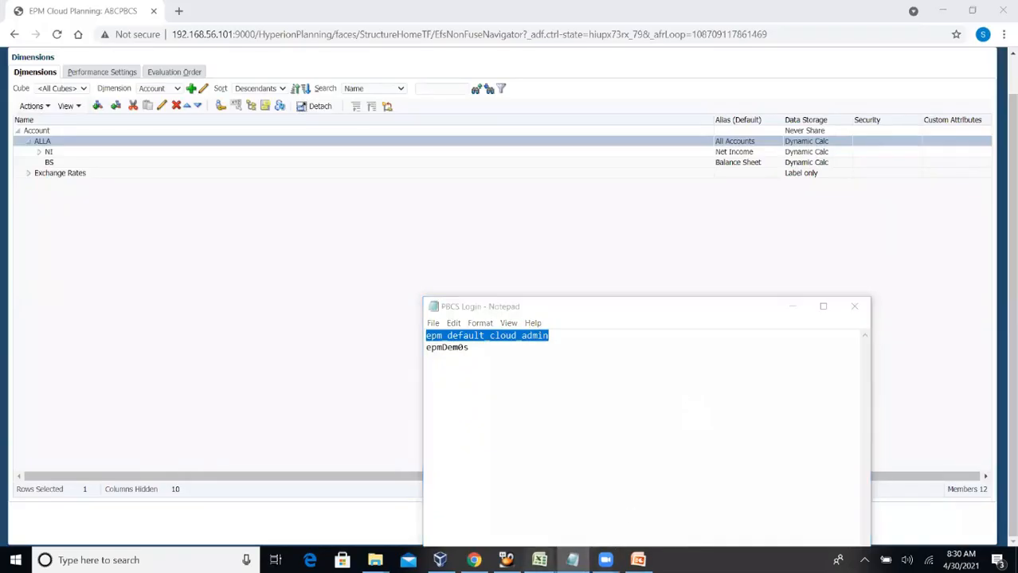
{"action": "left_click", "coordinate": [591, 518]}
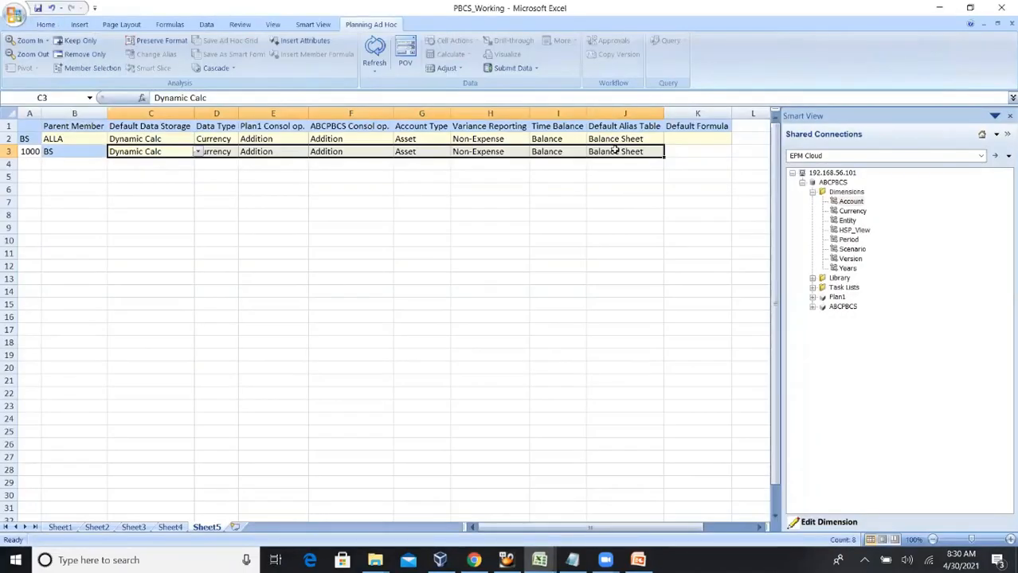
{"action": "left_click", "coordinate": [598, 239]}
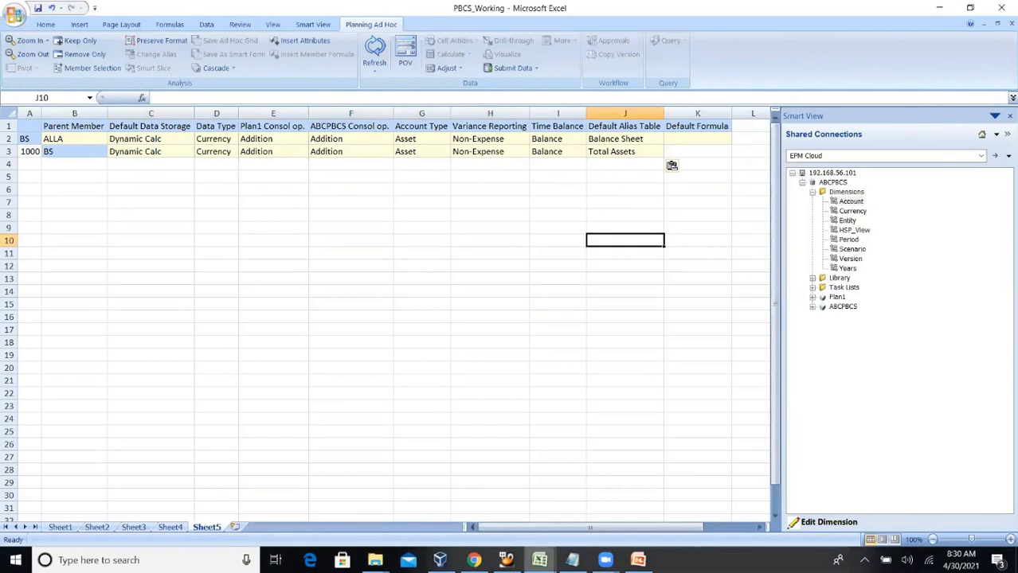
Copy accounts 1010, 1020 and 1700 with their aliases from the Dimensions workbook into Sheet5, starting at A4.
{"action": "left_click", "coordinate": [539, 560]}
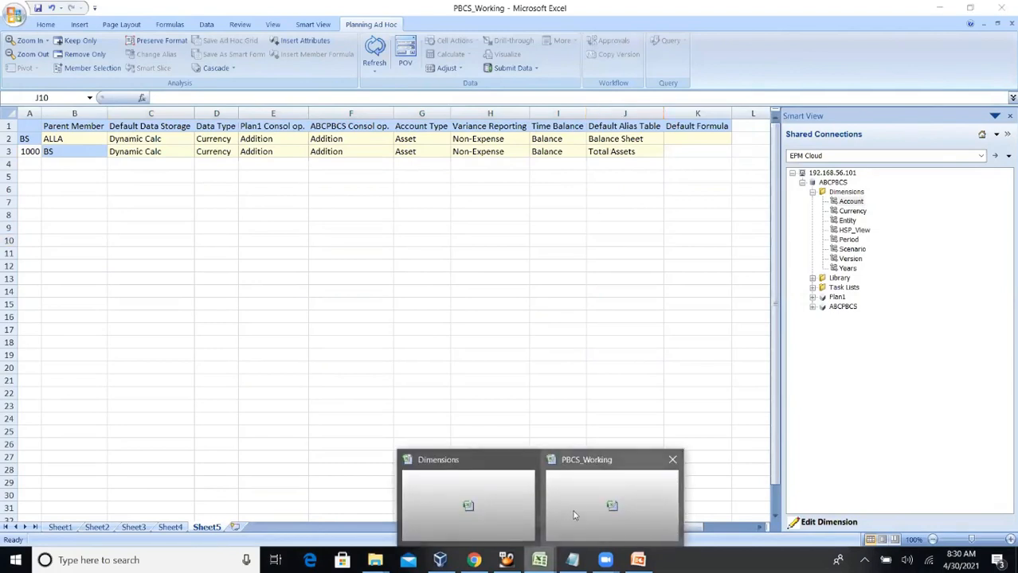
{"action": "left_click", "coordinate": [495, 507]}
{"action": "left_click_drag", "start_coordinate": [263, 317], "coordinate": [345, 337]}
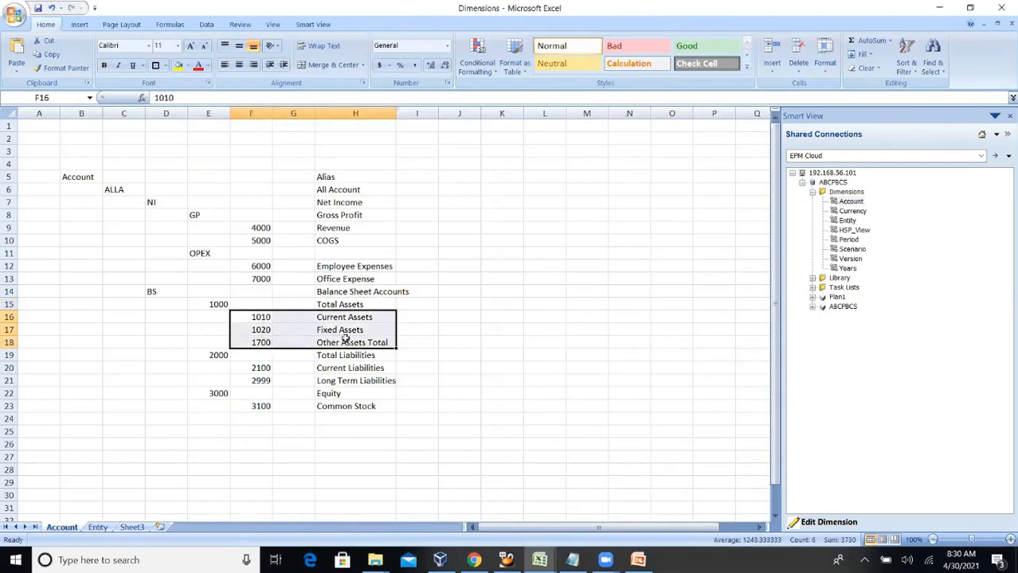
{"action": "key", "text": "ctrl+c"}
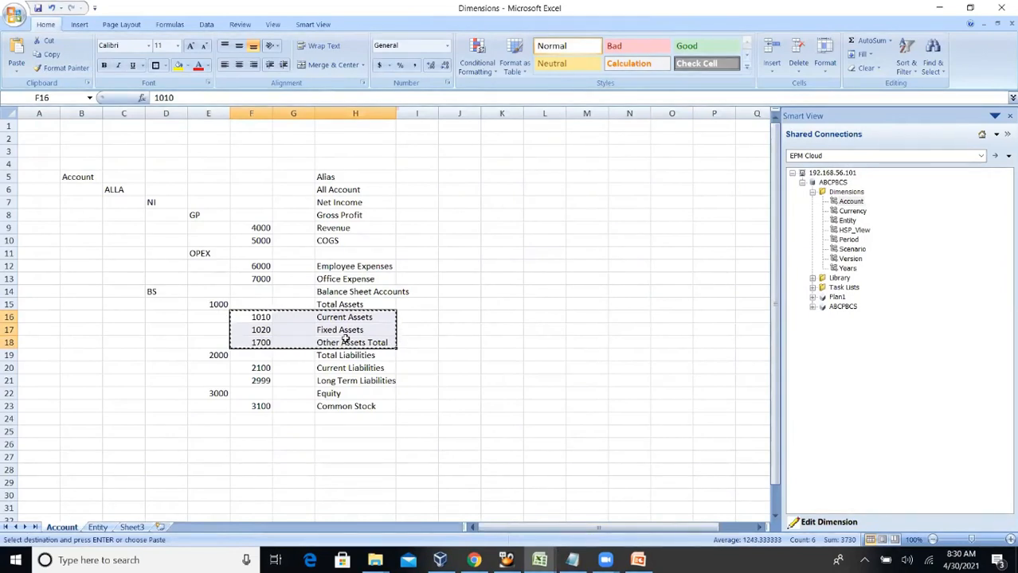
{"action": "left_click", "coordinate": [939, 8]}
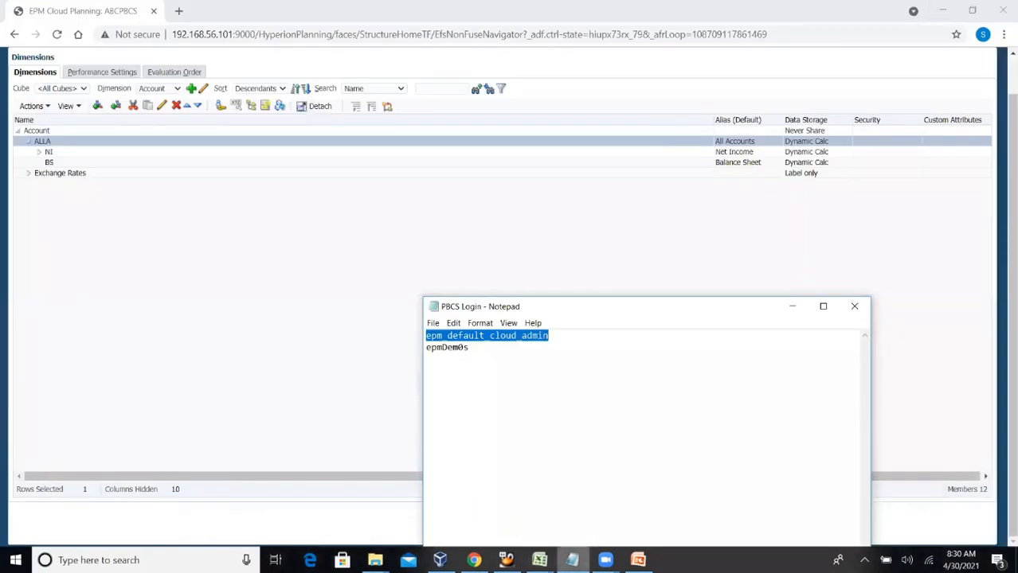
{"action": "mouse_move", "coordinate": [539, 560]}
{"action": "left_click", "coordinate": [608, 509]}
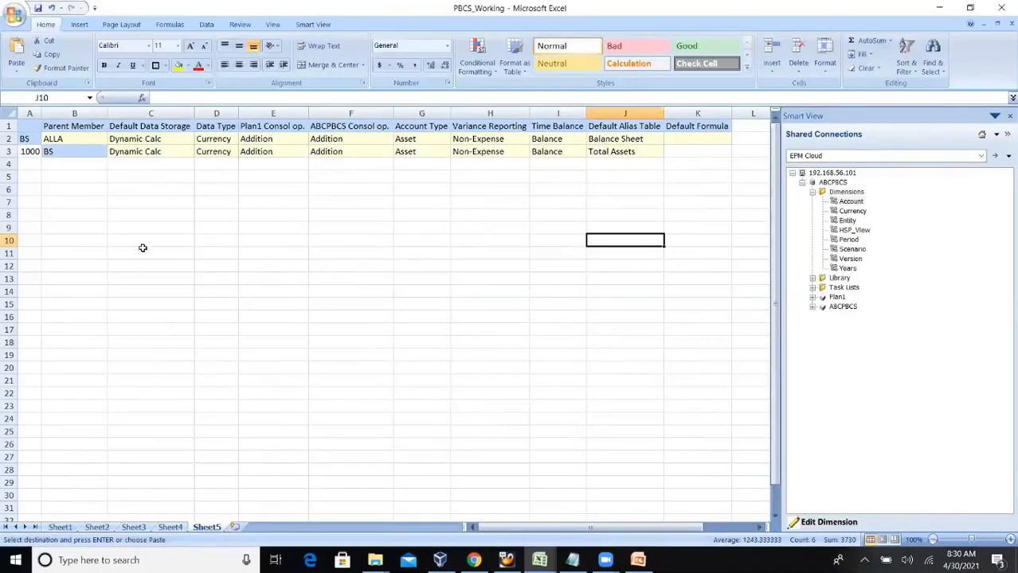
{"action": "left_click", "coordinate": [29, 163]}
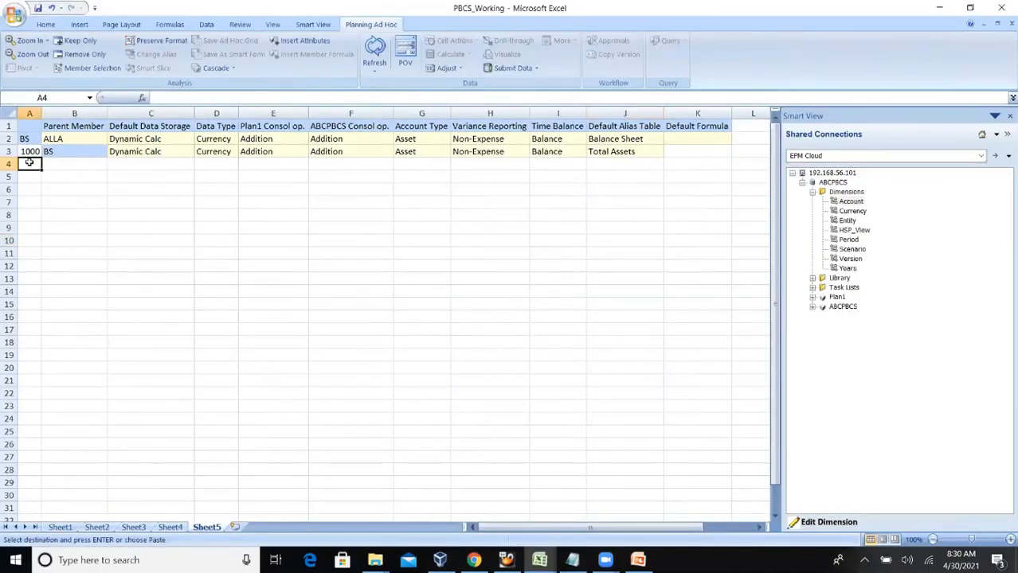
{"action": "key", "text": "ctrl+v"}
Move the aliases Current Assets, Fixed Assets and Other Assets Total from C4:C6 into the Default Alias Table column at J4:J6.
{"action": "left_click", "coordinate": [136, 163]}
{"action": "left_click_drag", "start_coordinate": [136, 164], "coordinate": [142, 129]}
{"action": "key", "text": "ctrl+c"}
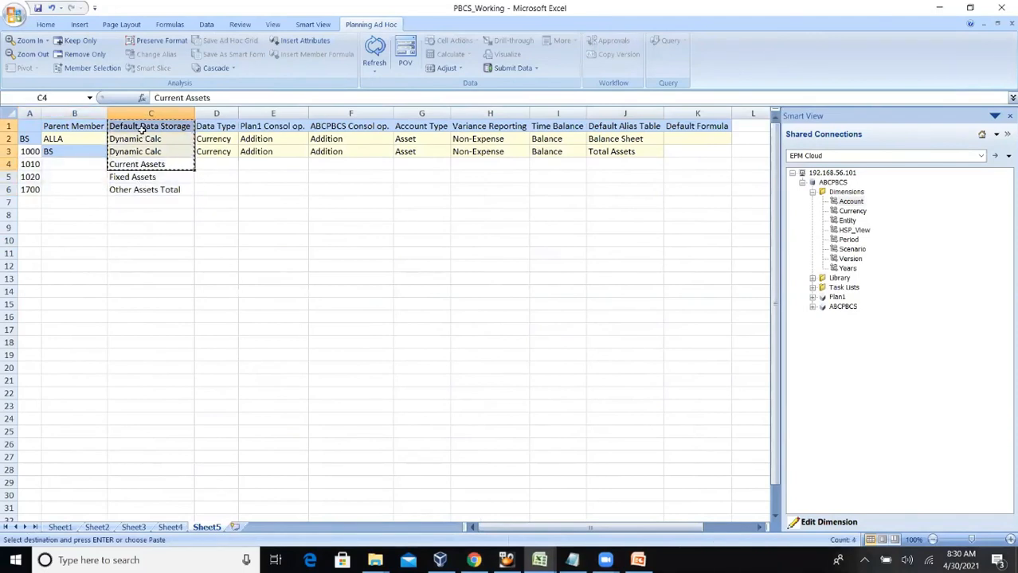
{"action": "left_click", "coordinate": [174, 163]}
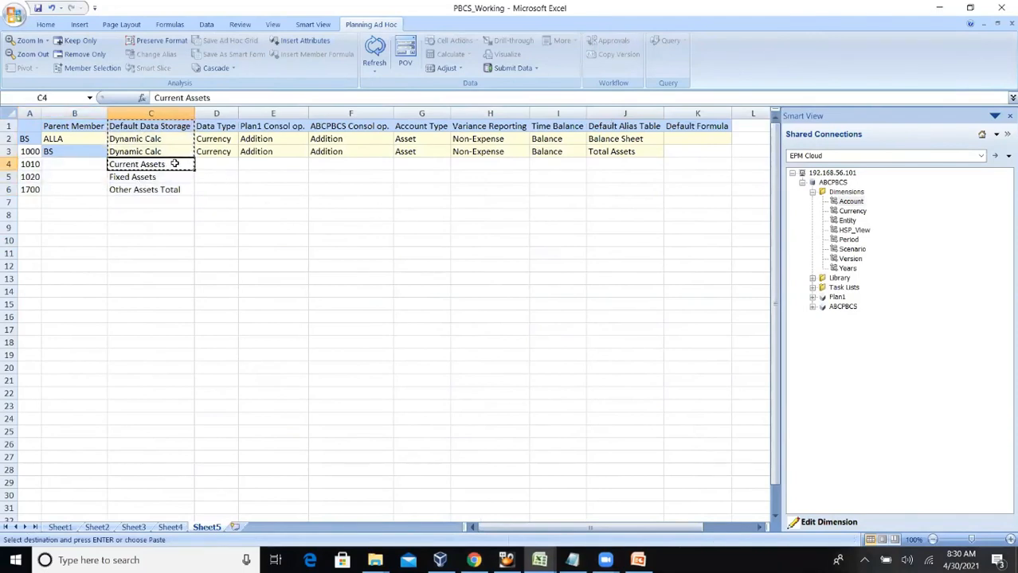
{"action": "left_click_drag", "start_coordinate": [174, 163], "coordinate": [170, 188]}
{"action": "key", "text": "ctrl+c"}
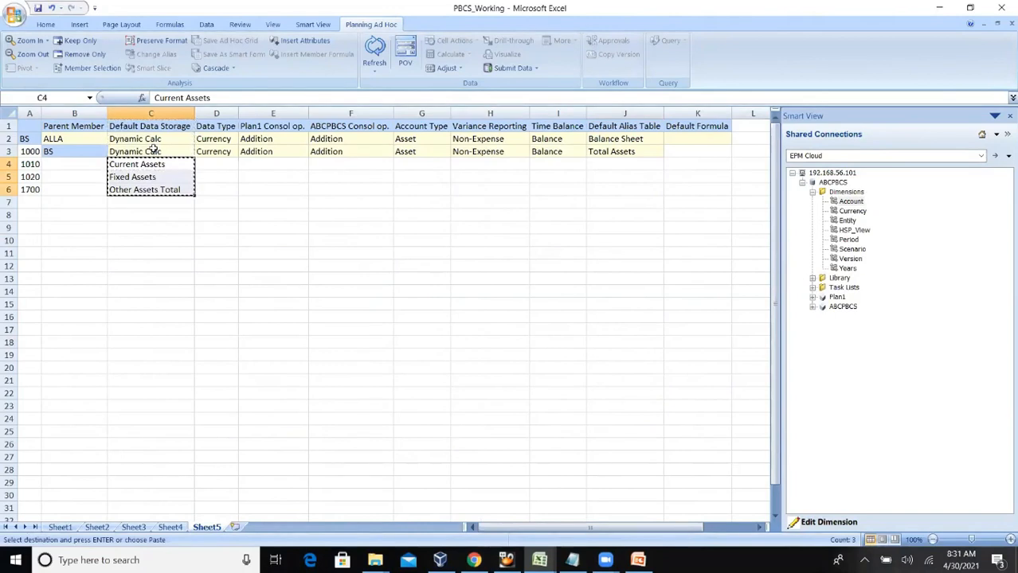
{"action": "left_click", "coordinate": [629, 165]}
{"action": "key", "text": "ctrl+v"}
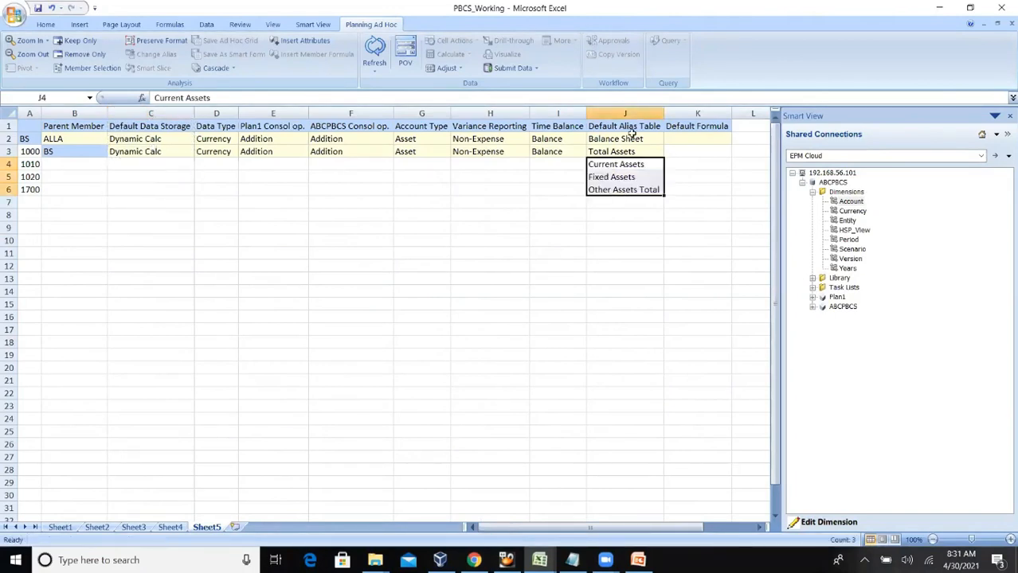
Set the Parent Member of accounts 1010, 1020 and 1700 to 1000 by copying it from A3 into B4:B6.
{"action": "left_click", "coordinate": [28, 149]}
{"action": "key", "text": "ctrl+c"}
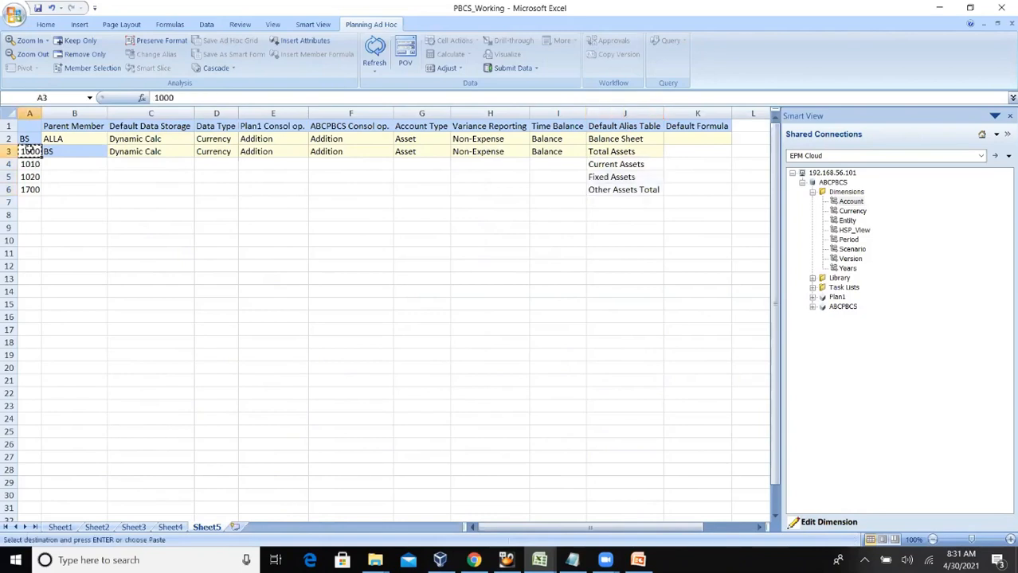
{"action": "left_click_drag", "start_coordinate": [73, 165], "coordinate": [71, 183]}
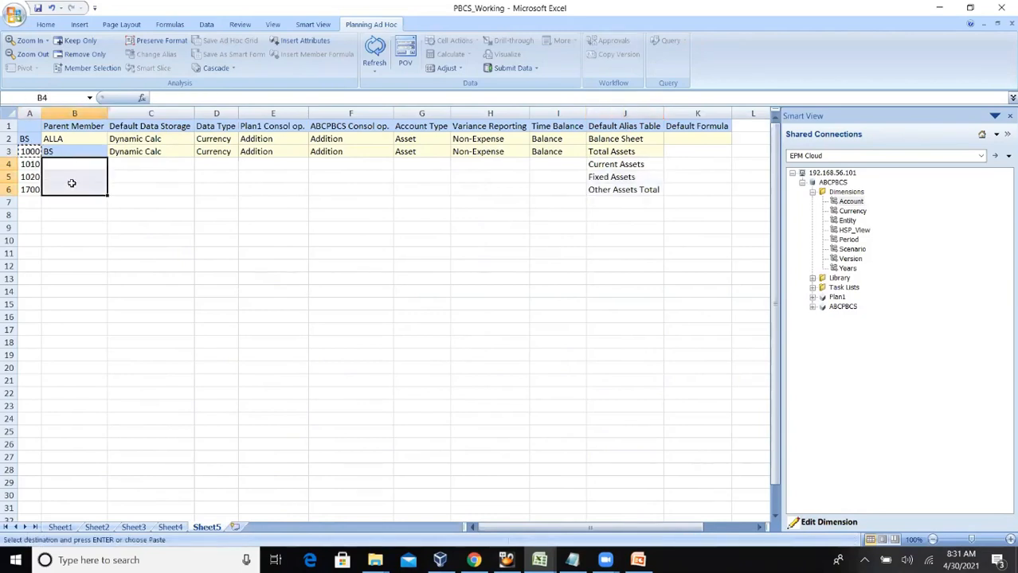
{"action": "key", "text": "Return"}
Examine the asset accounts under 1000 in the Dimensions workbook and return to Sheet5 of PBCS_Working.
{"action": "left_click", "coordinate": [158, 169]}
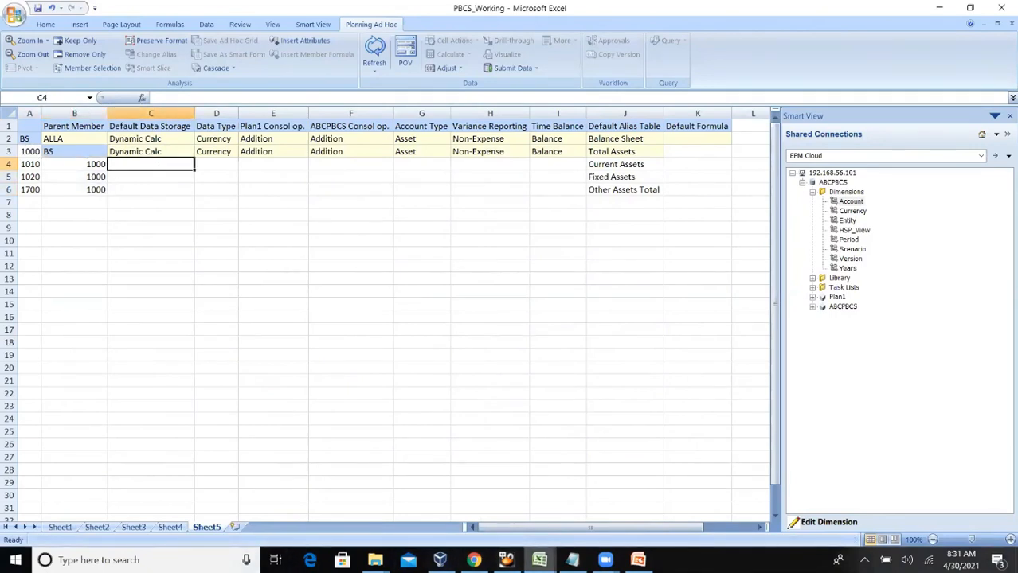
{"action": "left_click", "coordinate": [483, 526]}
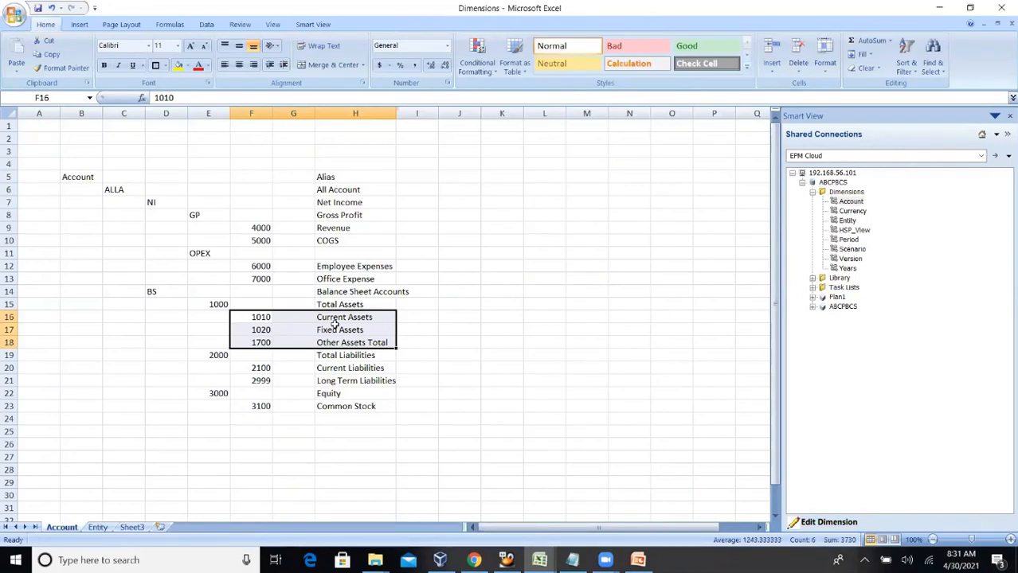
{"action": "left_click", "coordinate": [940, 8]}
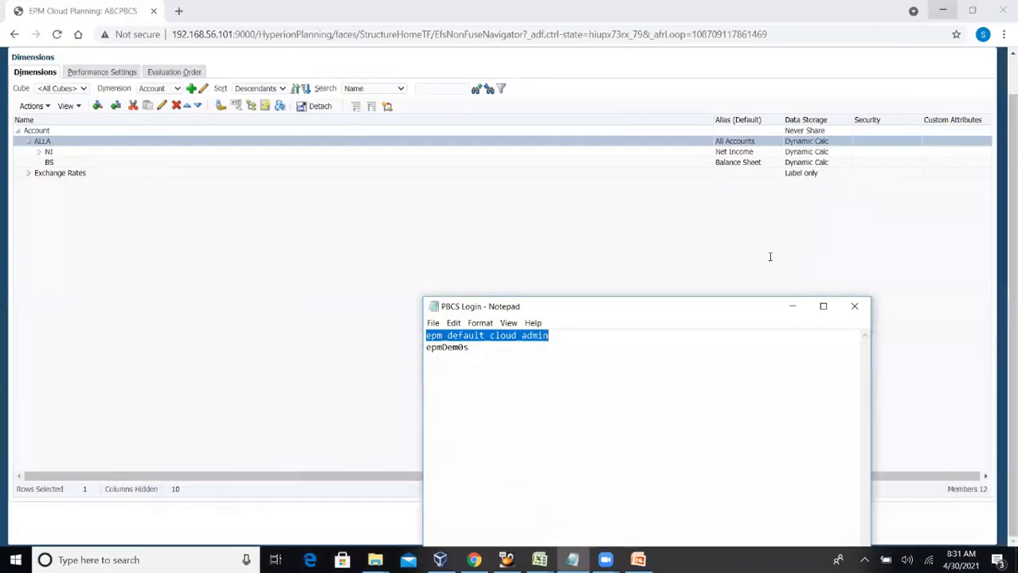
{"action": "left_click", "coordinate": [539, 560]}
{"action": "left_click", "coordinate": [606, 521]}
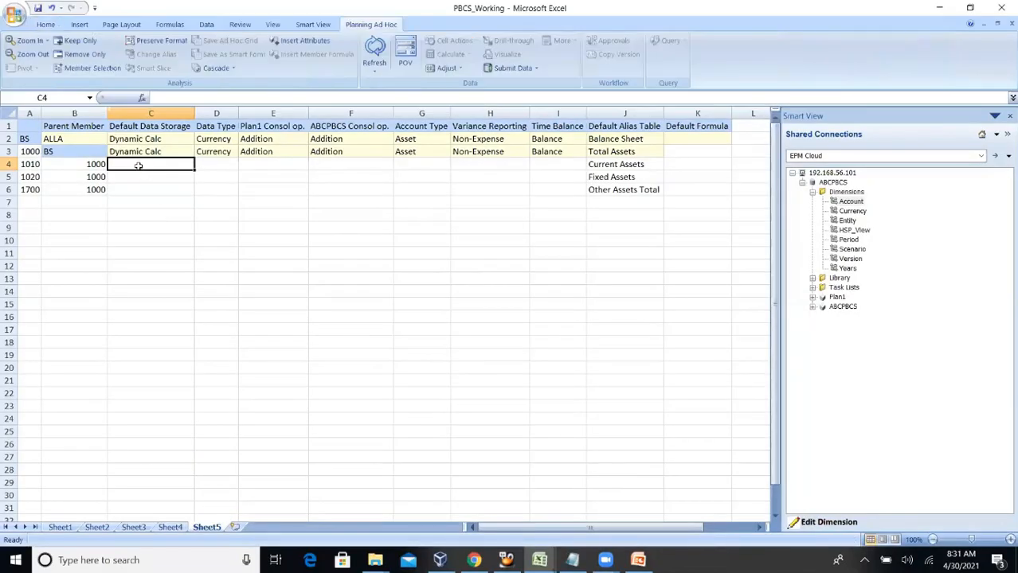
Set the Default Data Storage of account 1010 to Dynamic Calc by copying the value from C3 into C4.
{"action": "type", "text": "Store"}
{"action": "key", "text": "Return"}
{"action": "left_click", "coordinate": [148, 152]}
{"action": "key", "text": "ctrl+c"}
{"action": "left_click", "coordinate": [152, 164]}
{"action": "key", "text": "ctrl+v"}
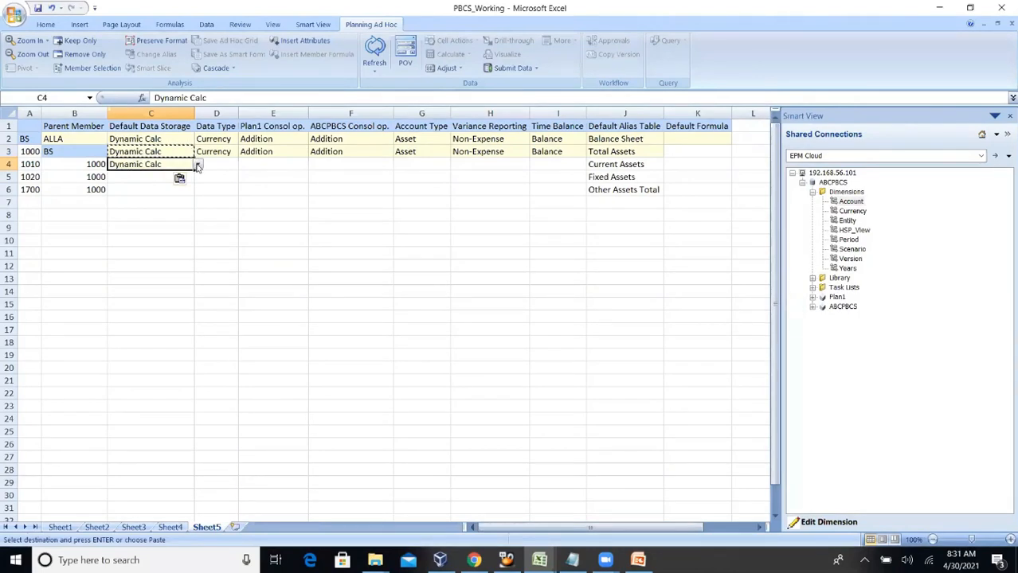
Try to bring back the entered account rows in Sheet5 by undoing the last Smart View grid operation.
{"action": "left_click", "coordinate": [185, 128]}
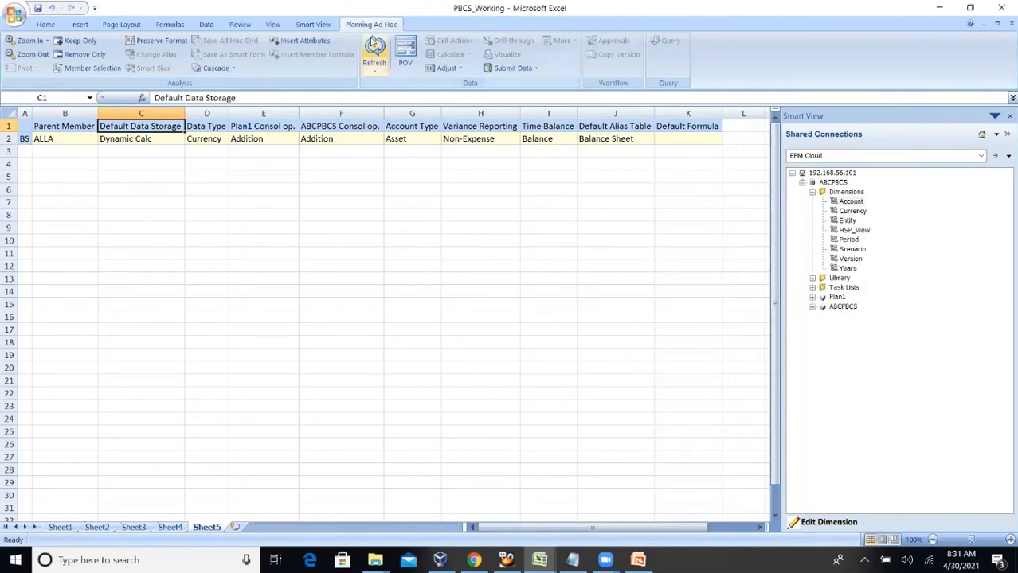
{"action": "left_click", "coordinate": [313, 24]}
{"action": "left_click", "coordinate": [188, 54]}
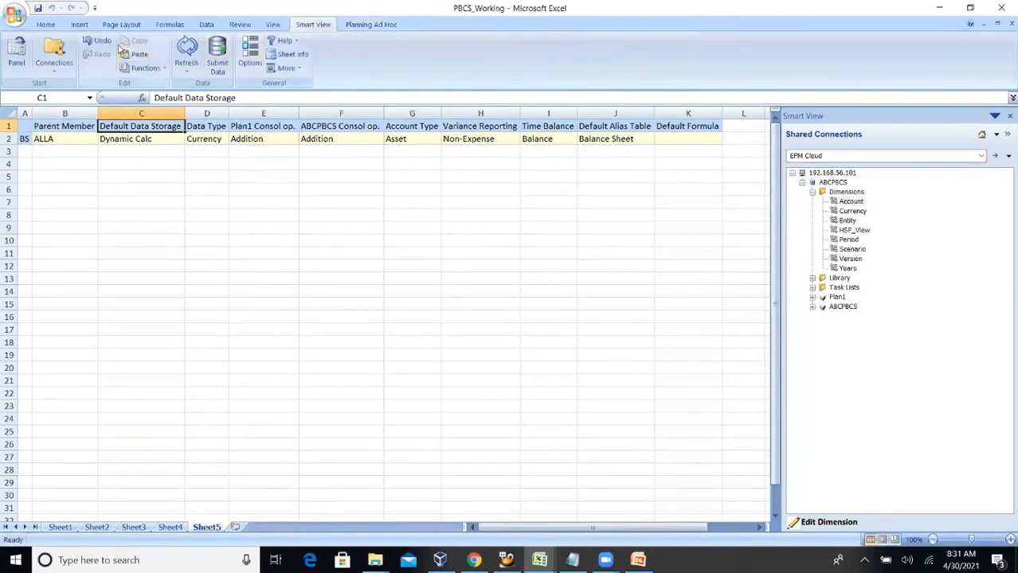
{"action": "left_click", "coordinate": [102, 44]}
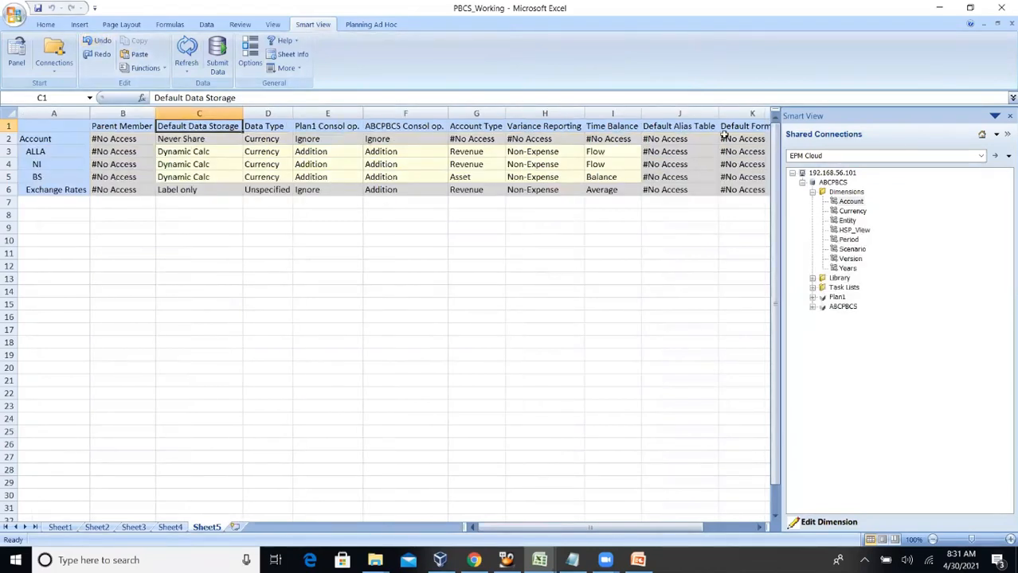
Delete the Sheet5 worksheet permanently from the PBCS_Working workbook.
{"action": "right_click", "coordinate": [209, 530]}
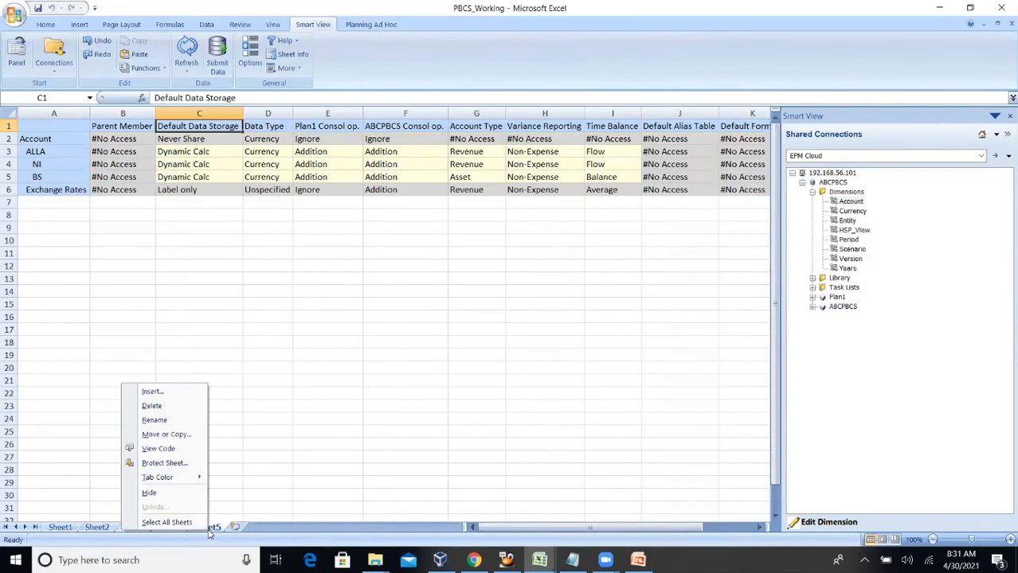
{"action": "left_click", "coordinate": [172, 408]}
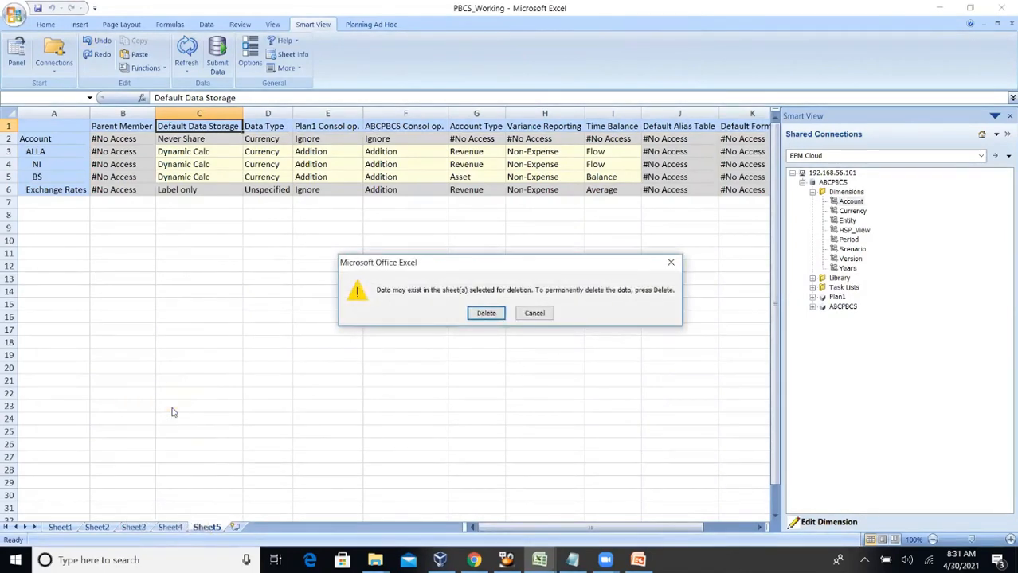
{"action": "left_click", "coordinate": [486, 314]}
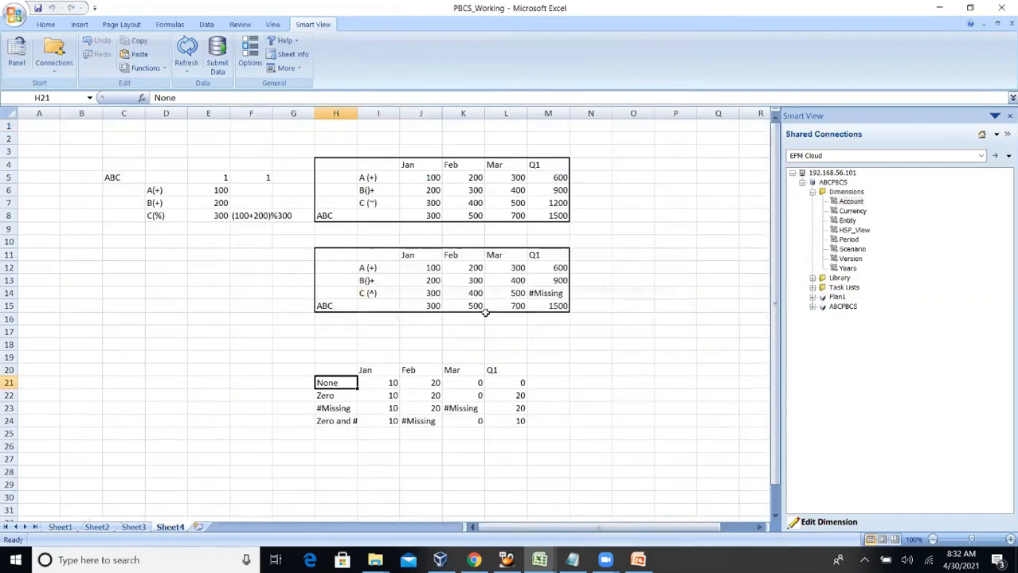
Insert a new worksheet, load the ABCPBCS Account dimension into it for editing, and select the Account member in A2.
{"action": "left_click", "coordinate": [201, 529]}
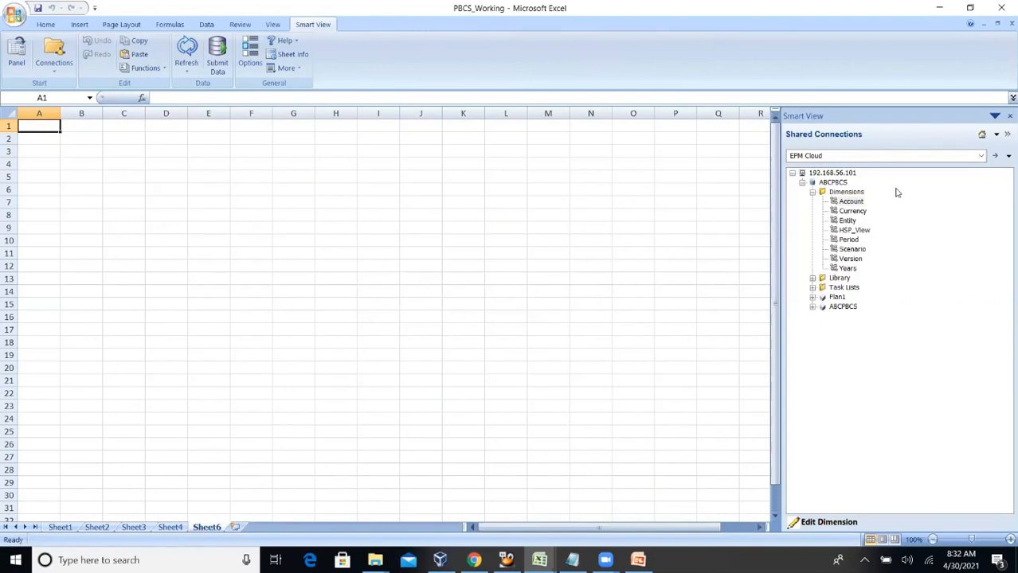
{"action": "double_click", "coordinate": [848, 202]}
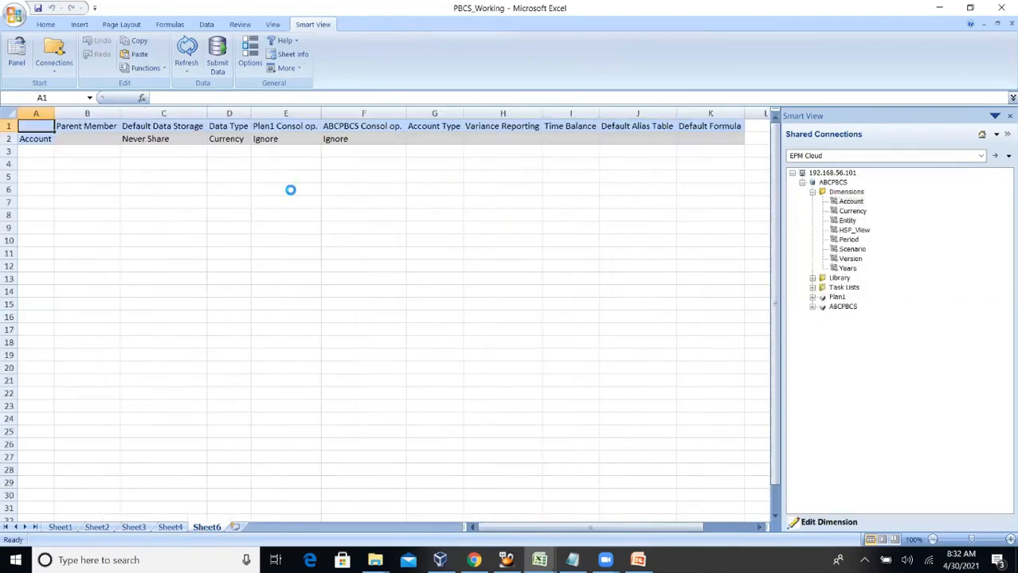
{"action": "left_click", "coordinate": [45, 140]}
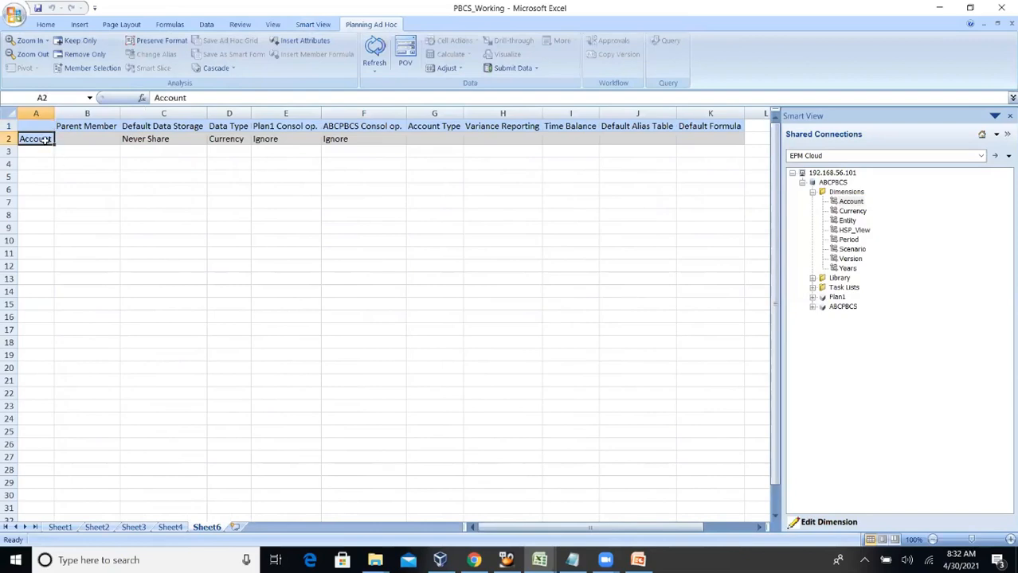